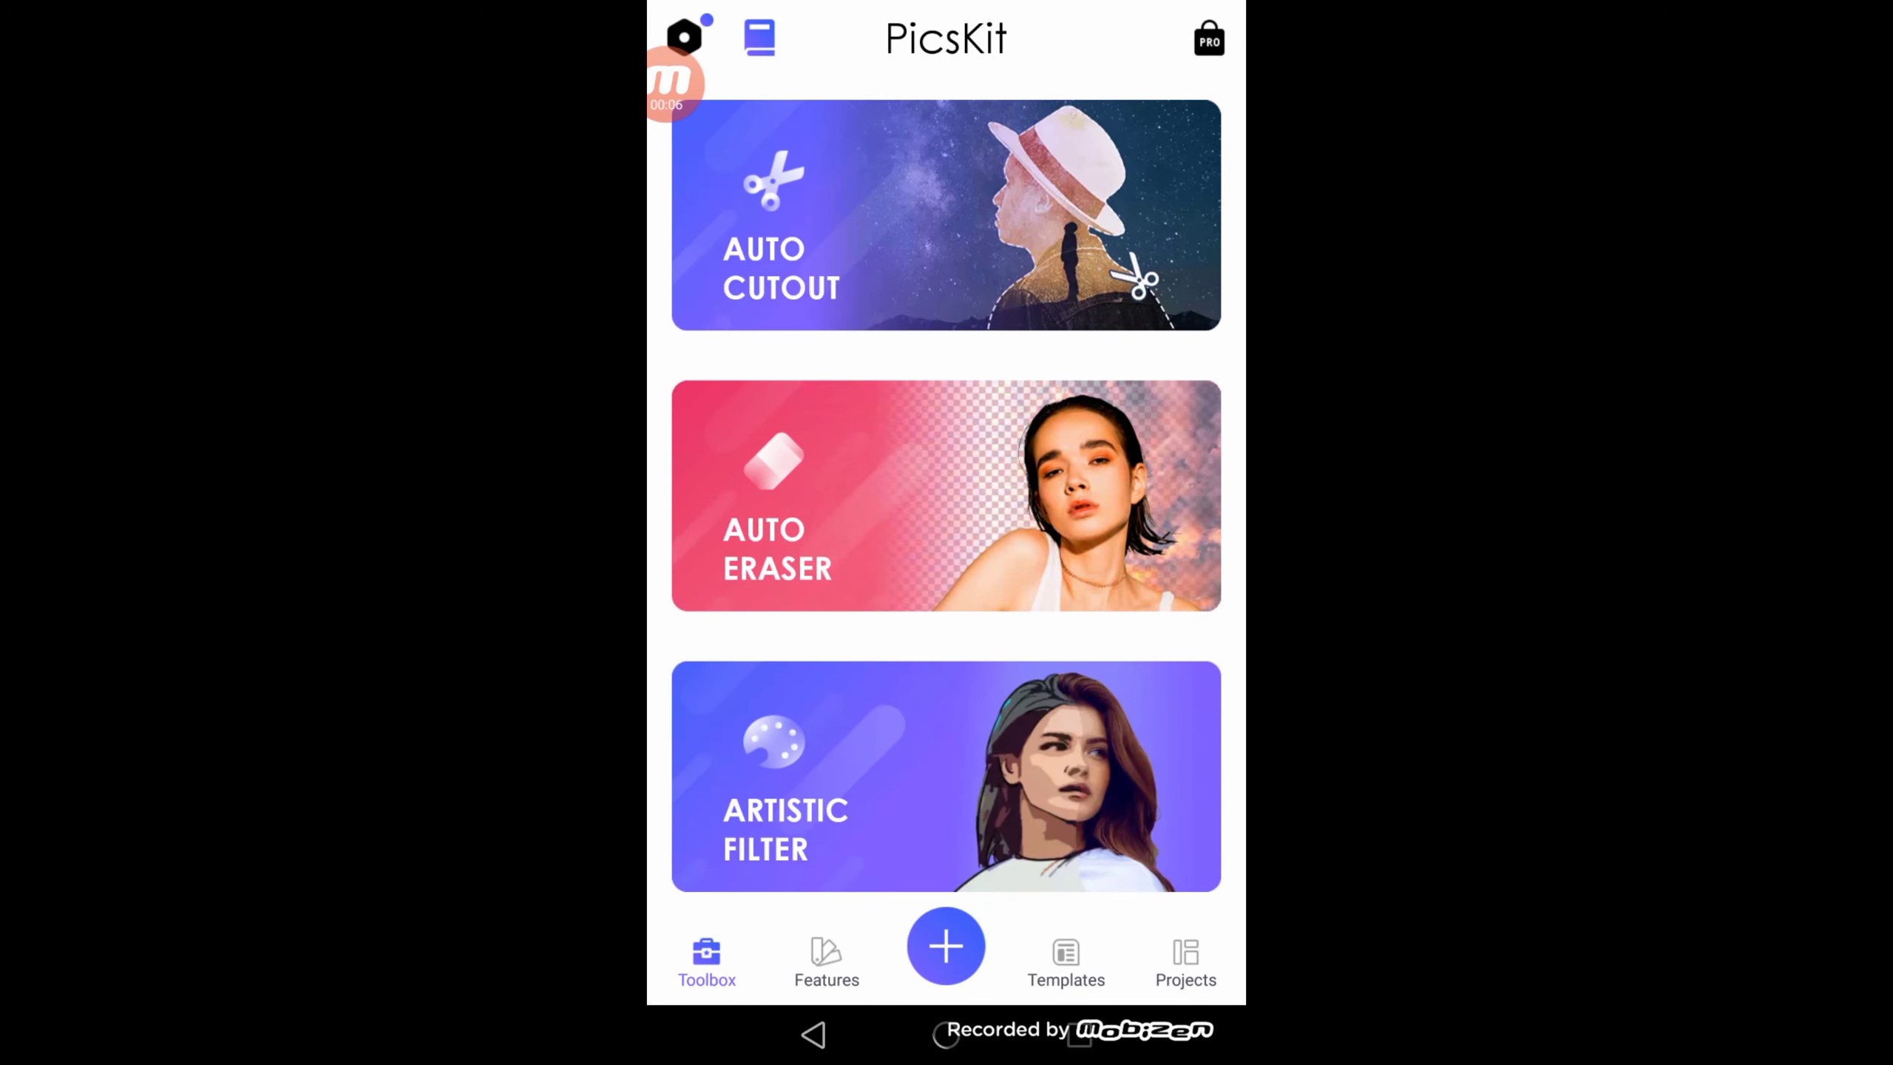
Step: Open the portrait of the woman wearing pearl rings from the gallery in the editor
left_click(946, 496)
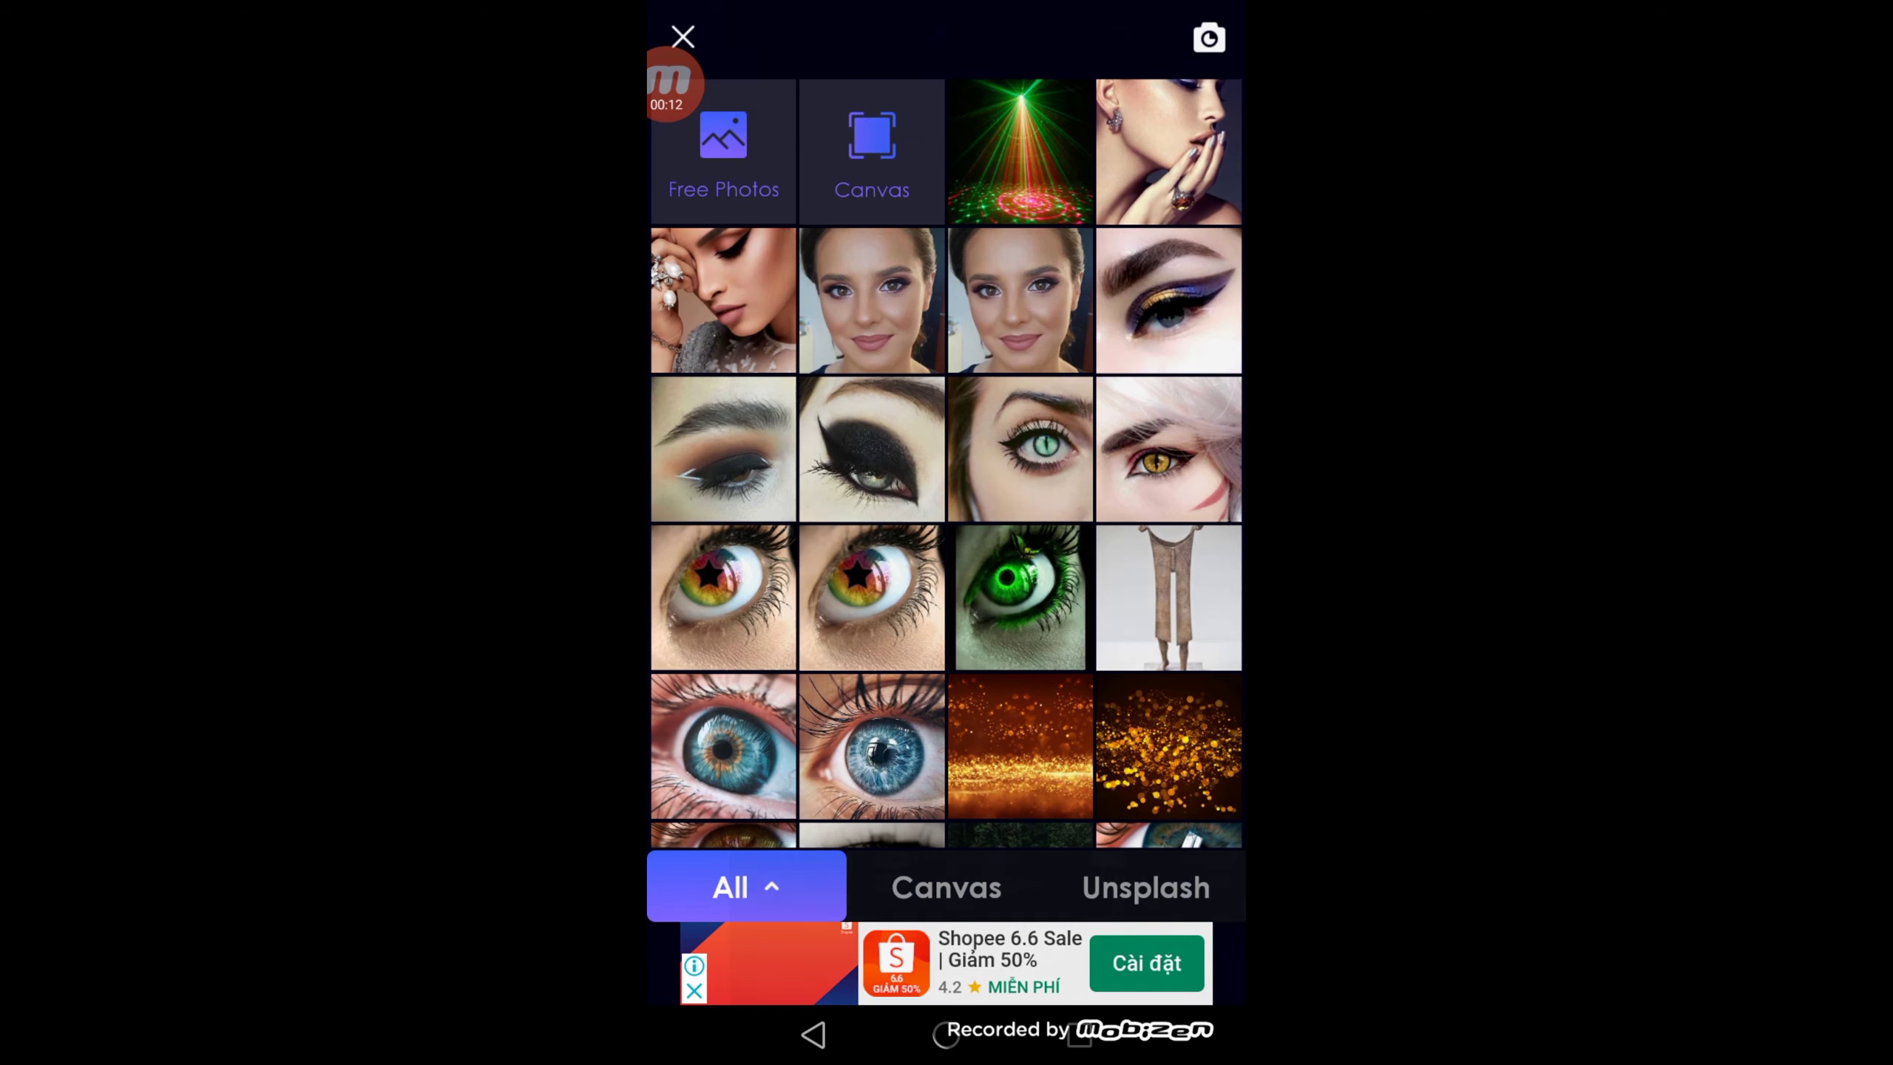
left_click(723, 299)
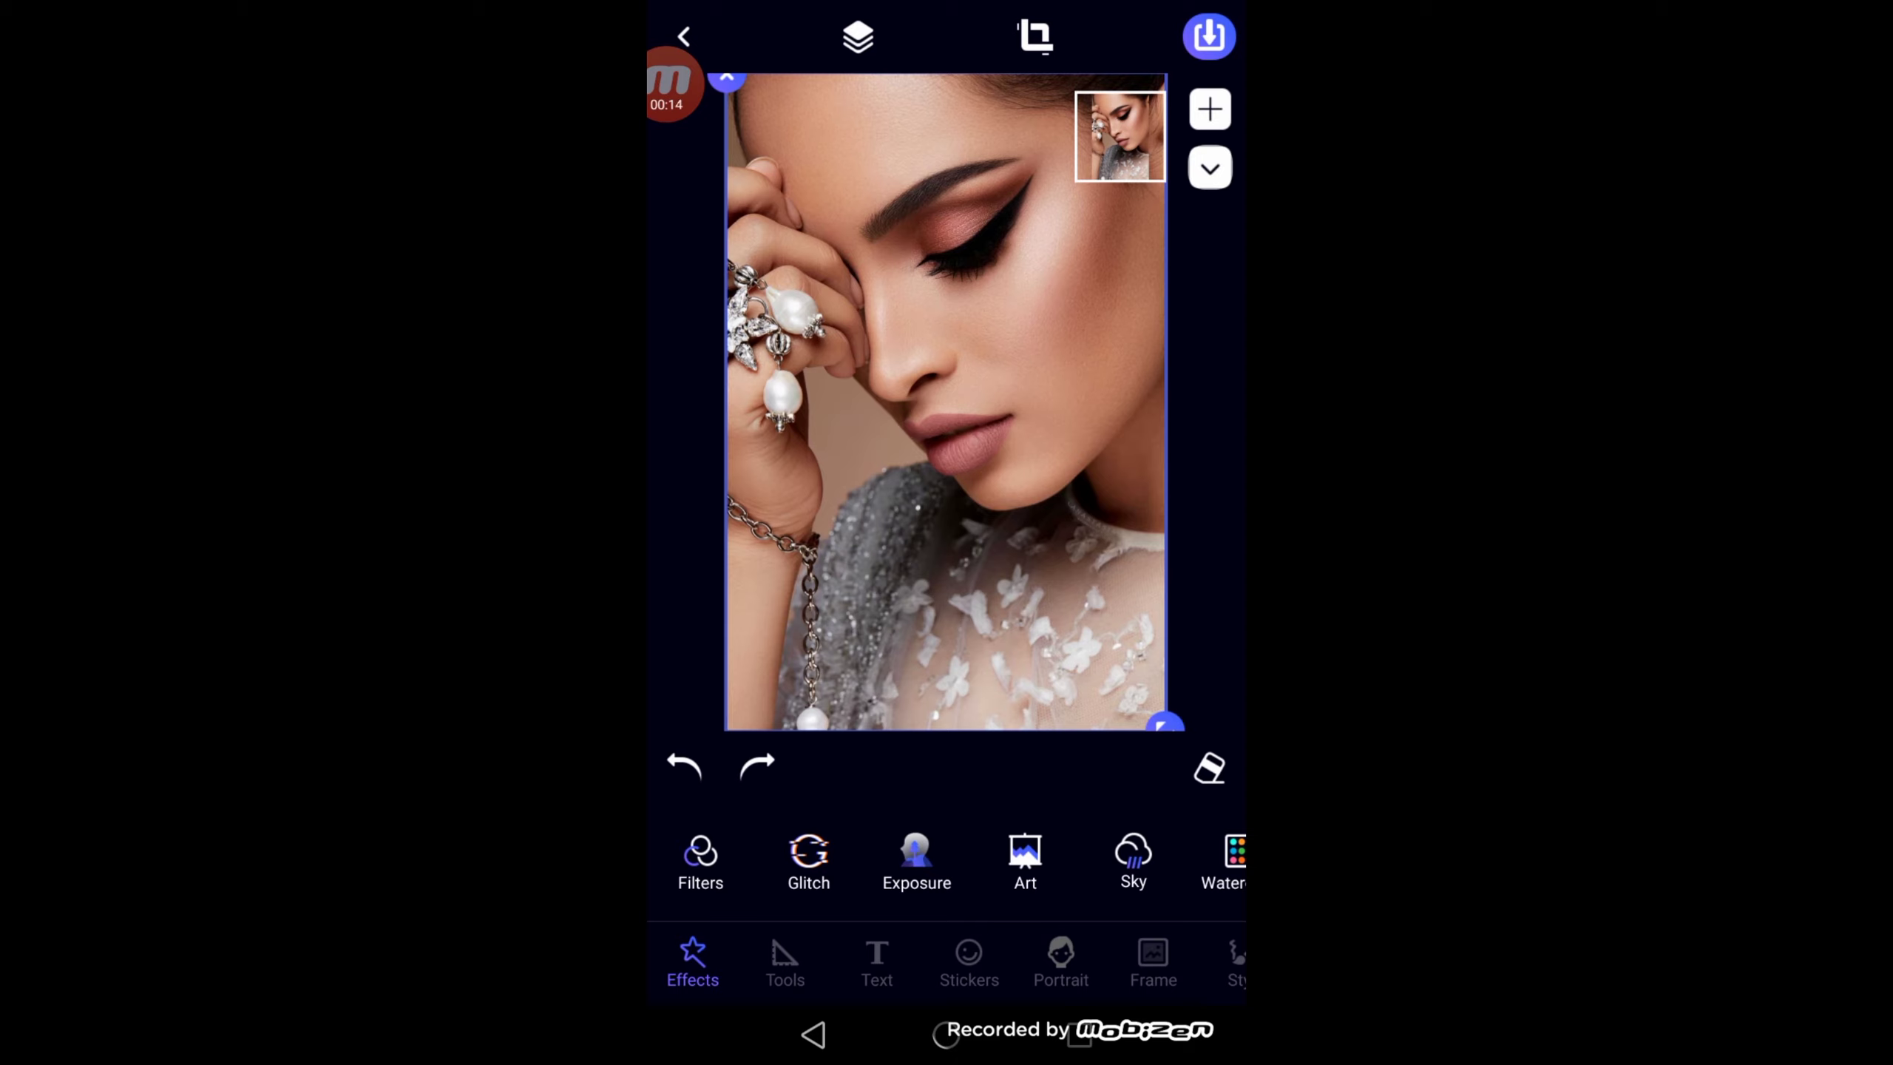
scroll(947, 858, "right", 1)
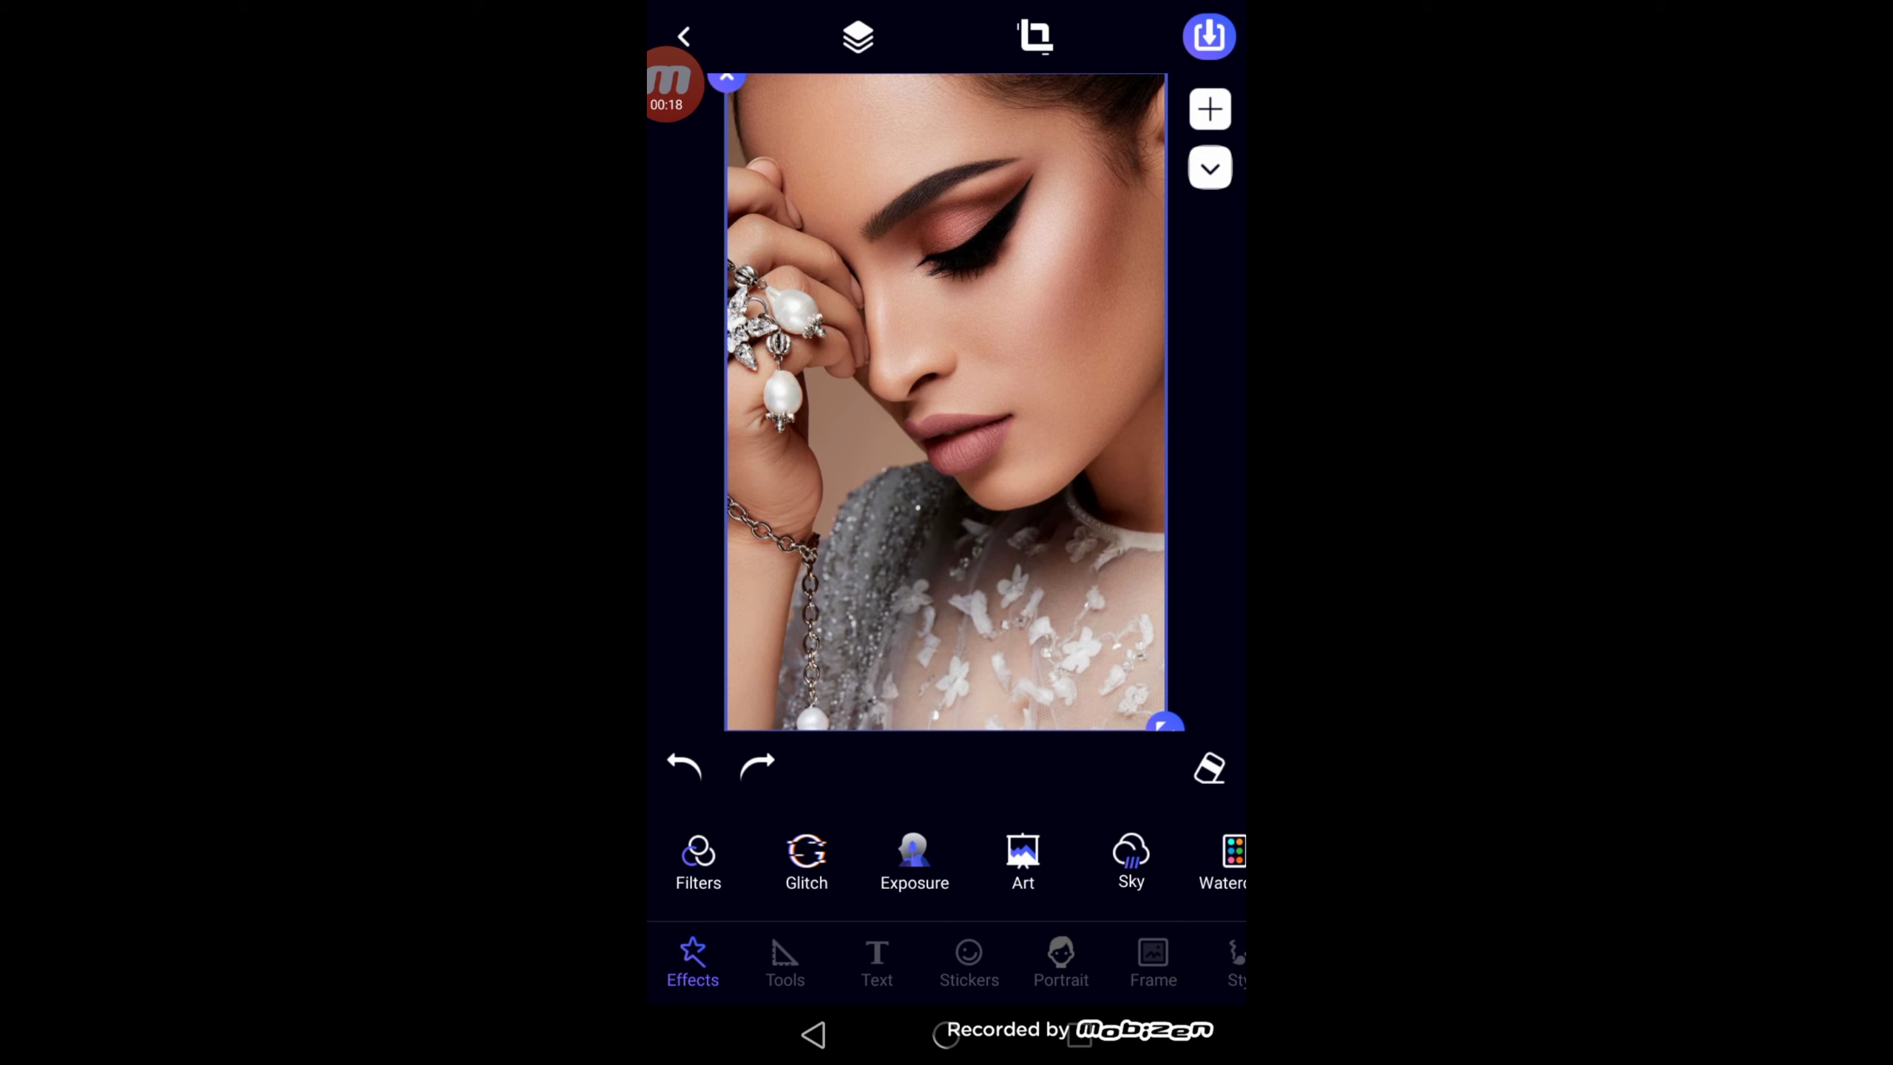
Step: Erase the forehead and eyes to transparency with a smallest-size, full-offset eraser
left_click(1209, 768)
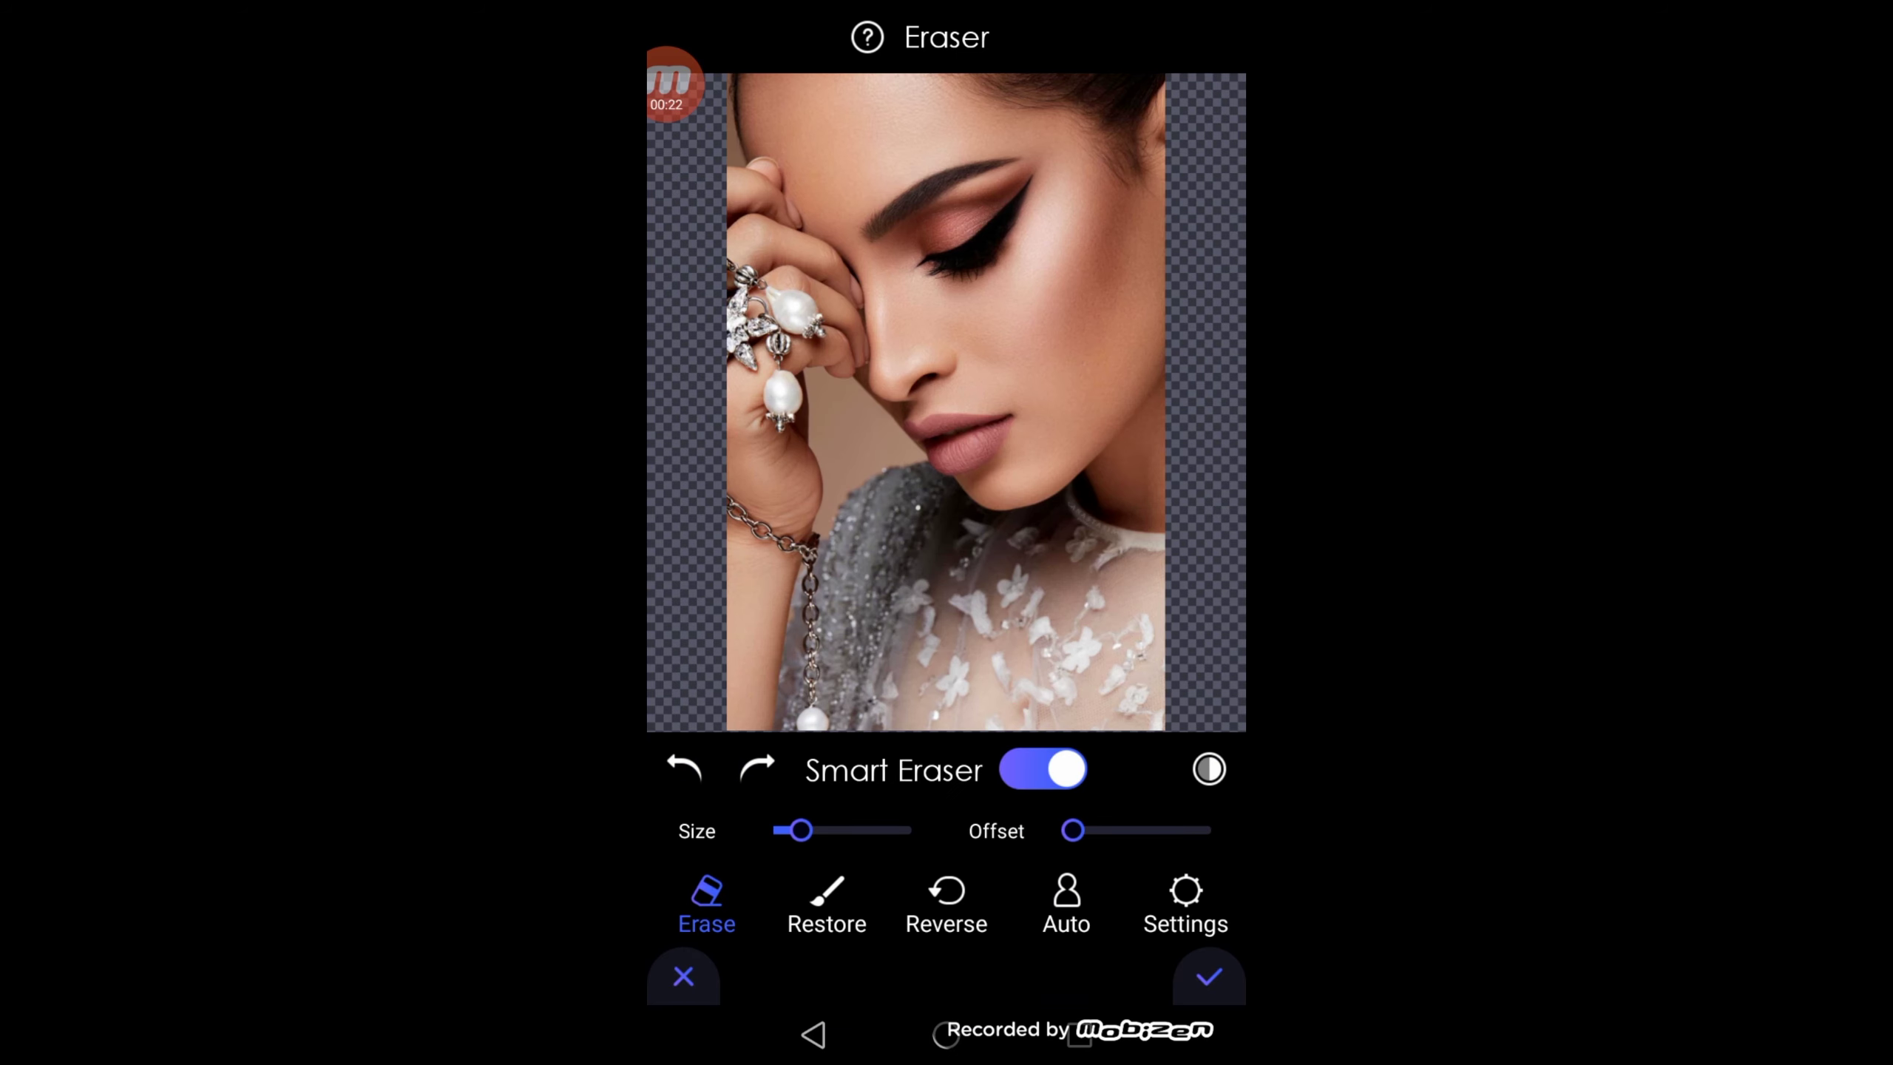
left_click_drag(800, 830, 784, 830)
left_click_drag(1072, 830, 1211, 829)
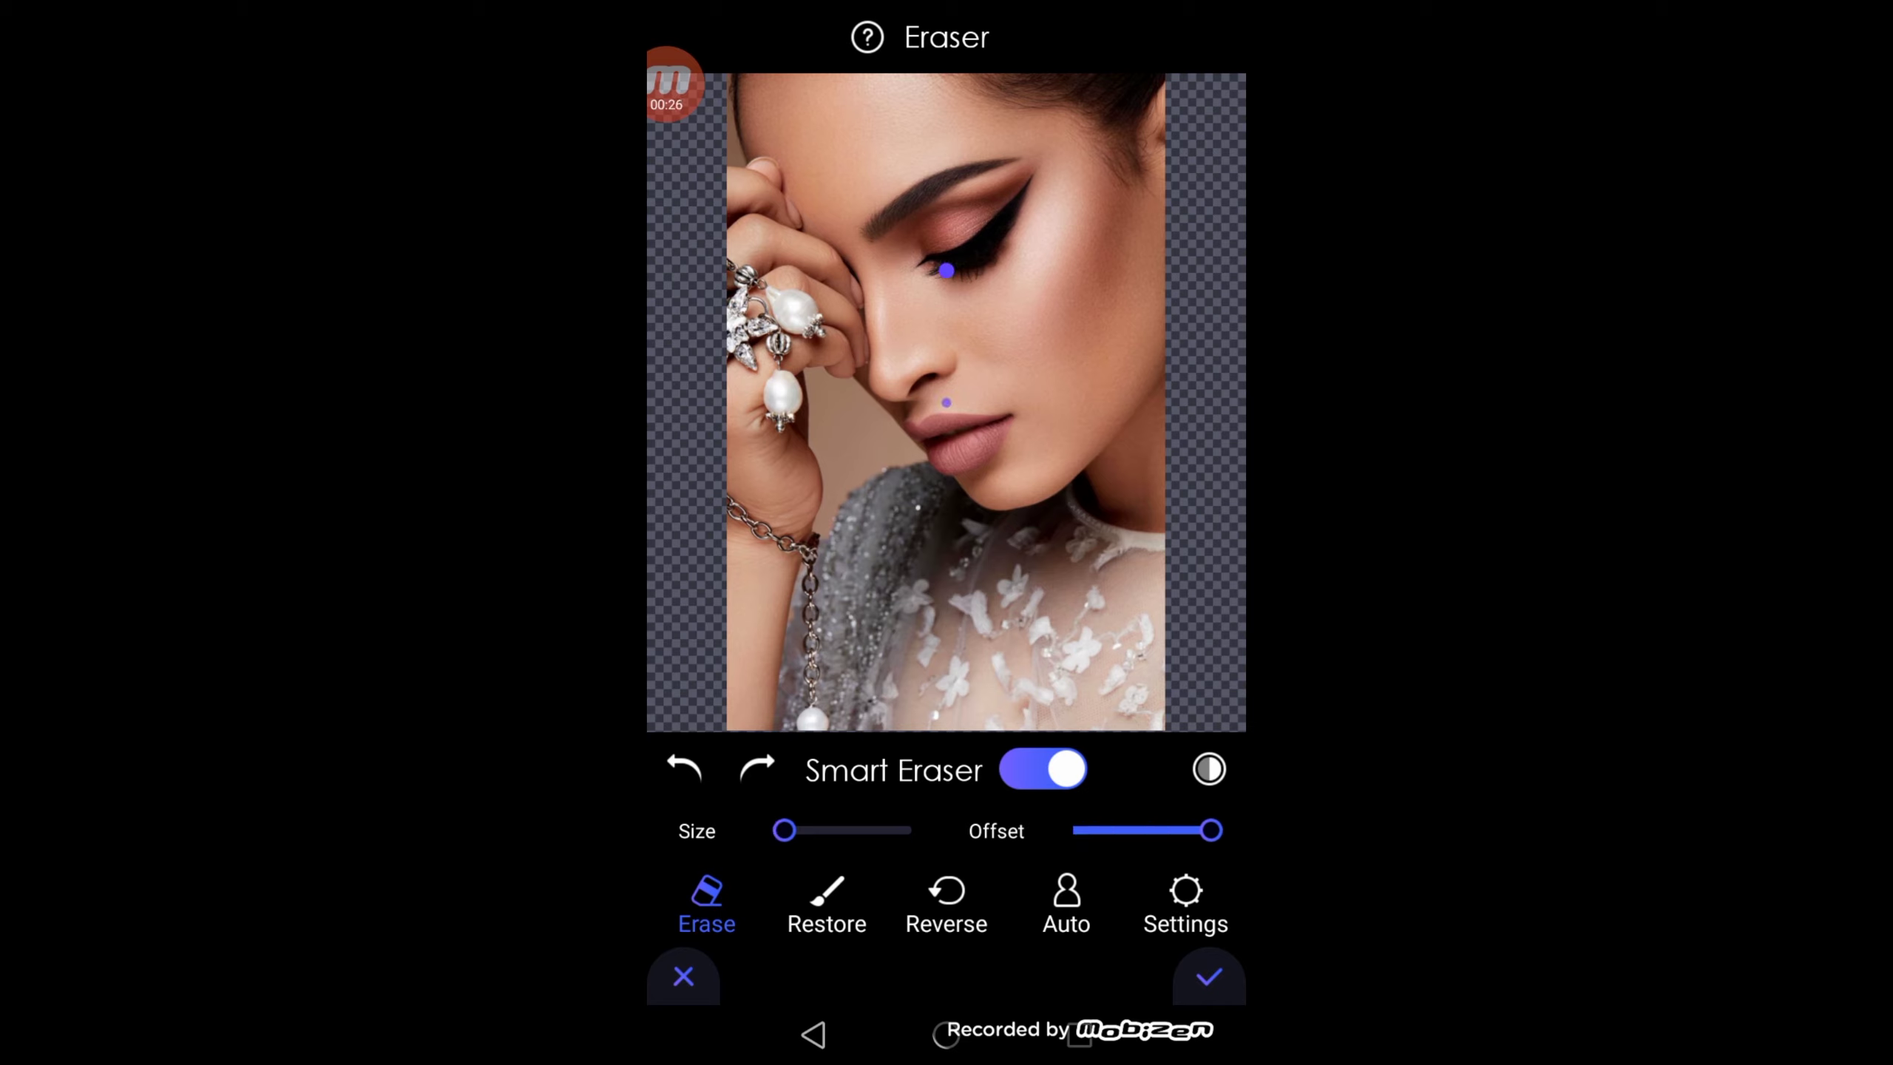
mouse_move(1209, 198)
left_mouse_down()
mouse_move(1208, 142)
mouse_move(1196, 193)
left_mouse_up()
mouse_move(790, 216)
left_mouse_down()
mouse_move(830, 344)
mouse_move(998, 497)
mouse_move(1056, 513)
mouse_move(1114, 497)
mouse_move(1187, 413)
left_mouse_up()
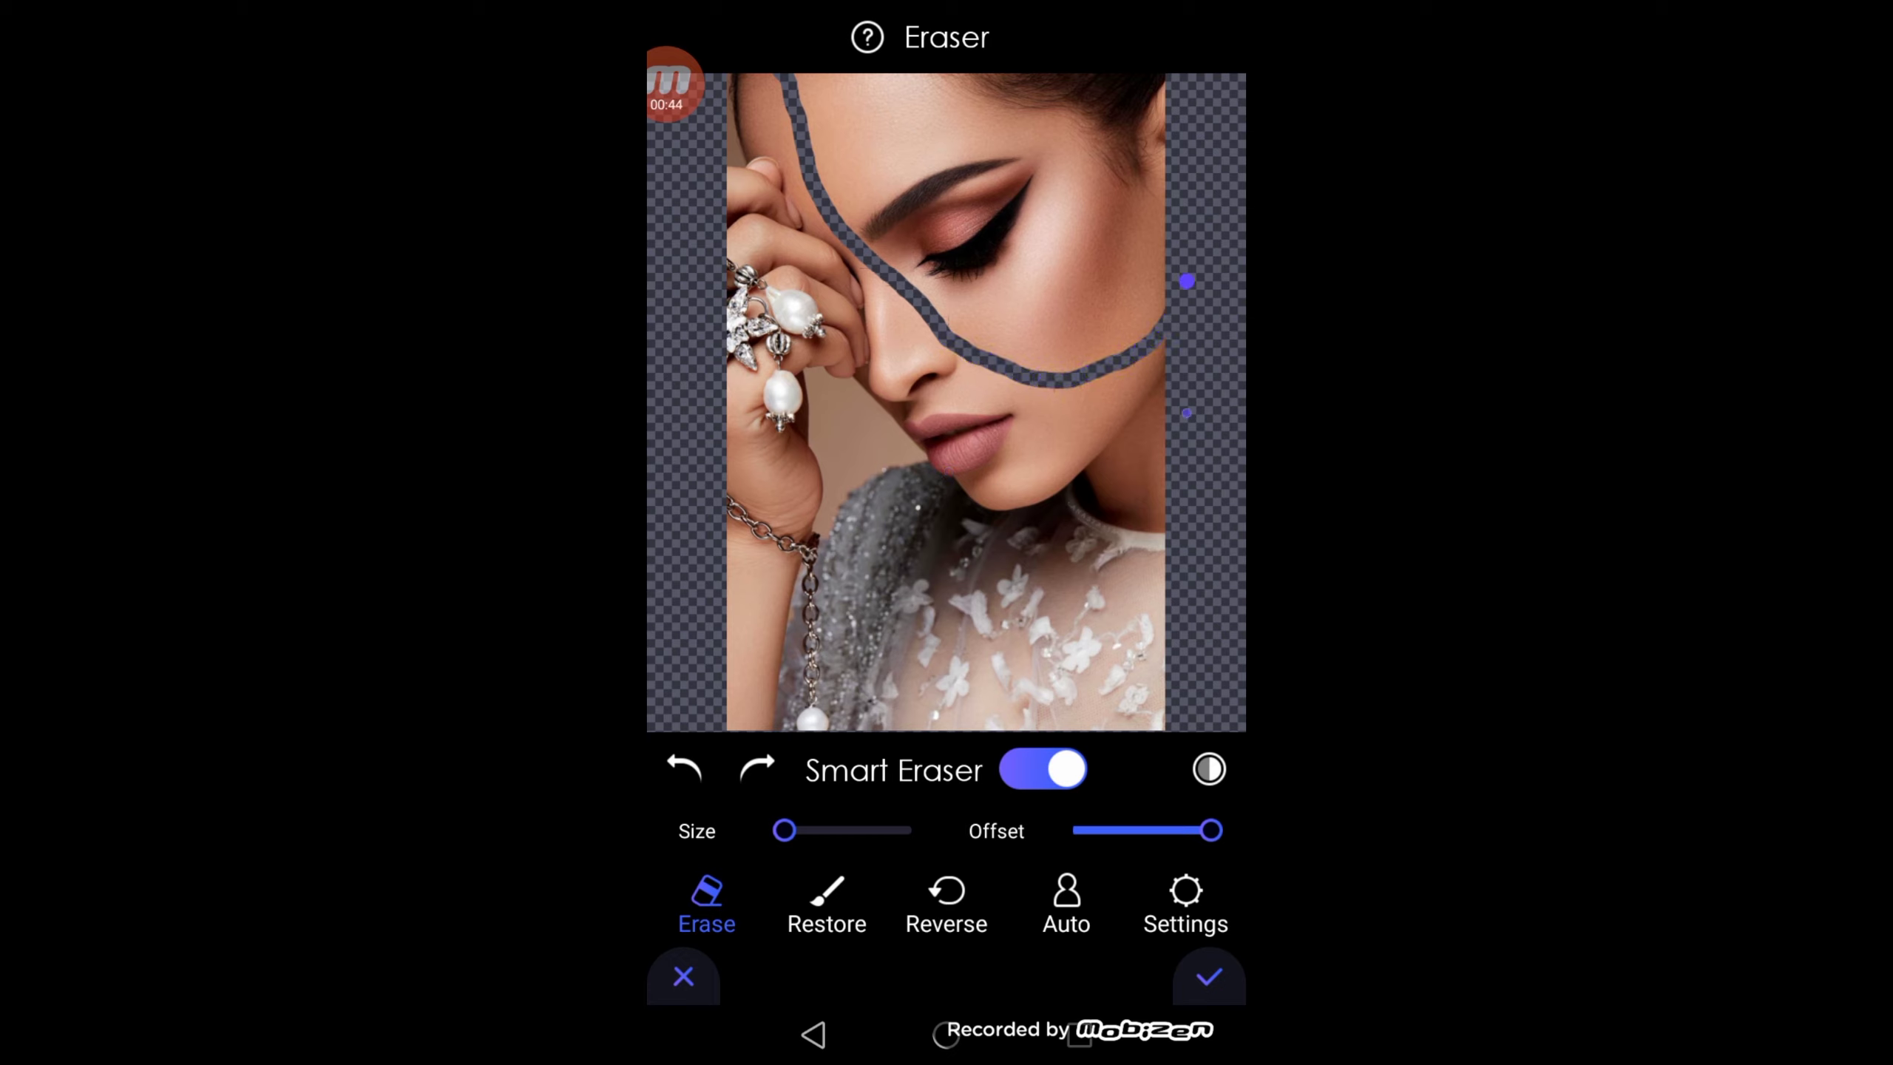
left_click_drag(784, 830, 830, 829)
mouse_move(1148, 224)
left_mouse_down()
mouse_move(1065, 385)
mouse_move(1085, 384)
mouse_move(1055, 486)
mouse_move(1153, 322)
mouse_move(1179, 414)
mouse_move(1099, 473)
mouse_move(1102, 327)
mouse_move(1036, 477)
mouse_move(896, 385)
mouse_move(831, 295)
mouse_move(802, 209)
mouse_move(1077, 365)
mouse_move(899, 343)
mouse_move(1019, 369)
mouse_move(967, 407)
mouse_move(1062, 317)
mouse_move(854, 195)
mouse_move(983, 255)
mouse_move(1111, 261)
mouse_move(966, 307)
mouse_move(1000, 259)
left_mouse_up()
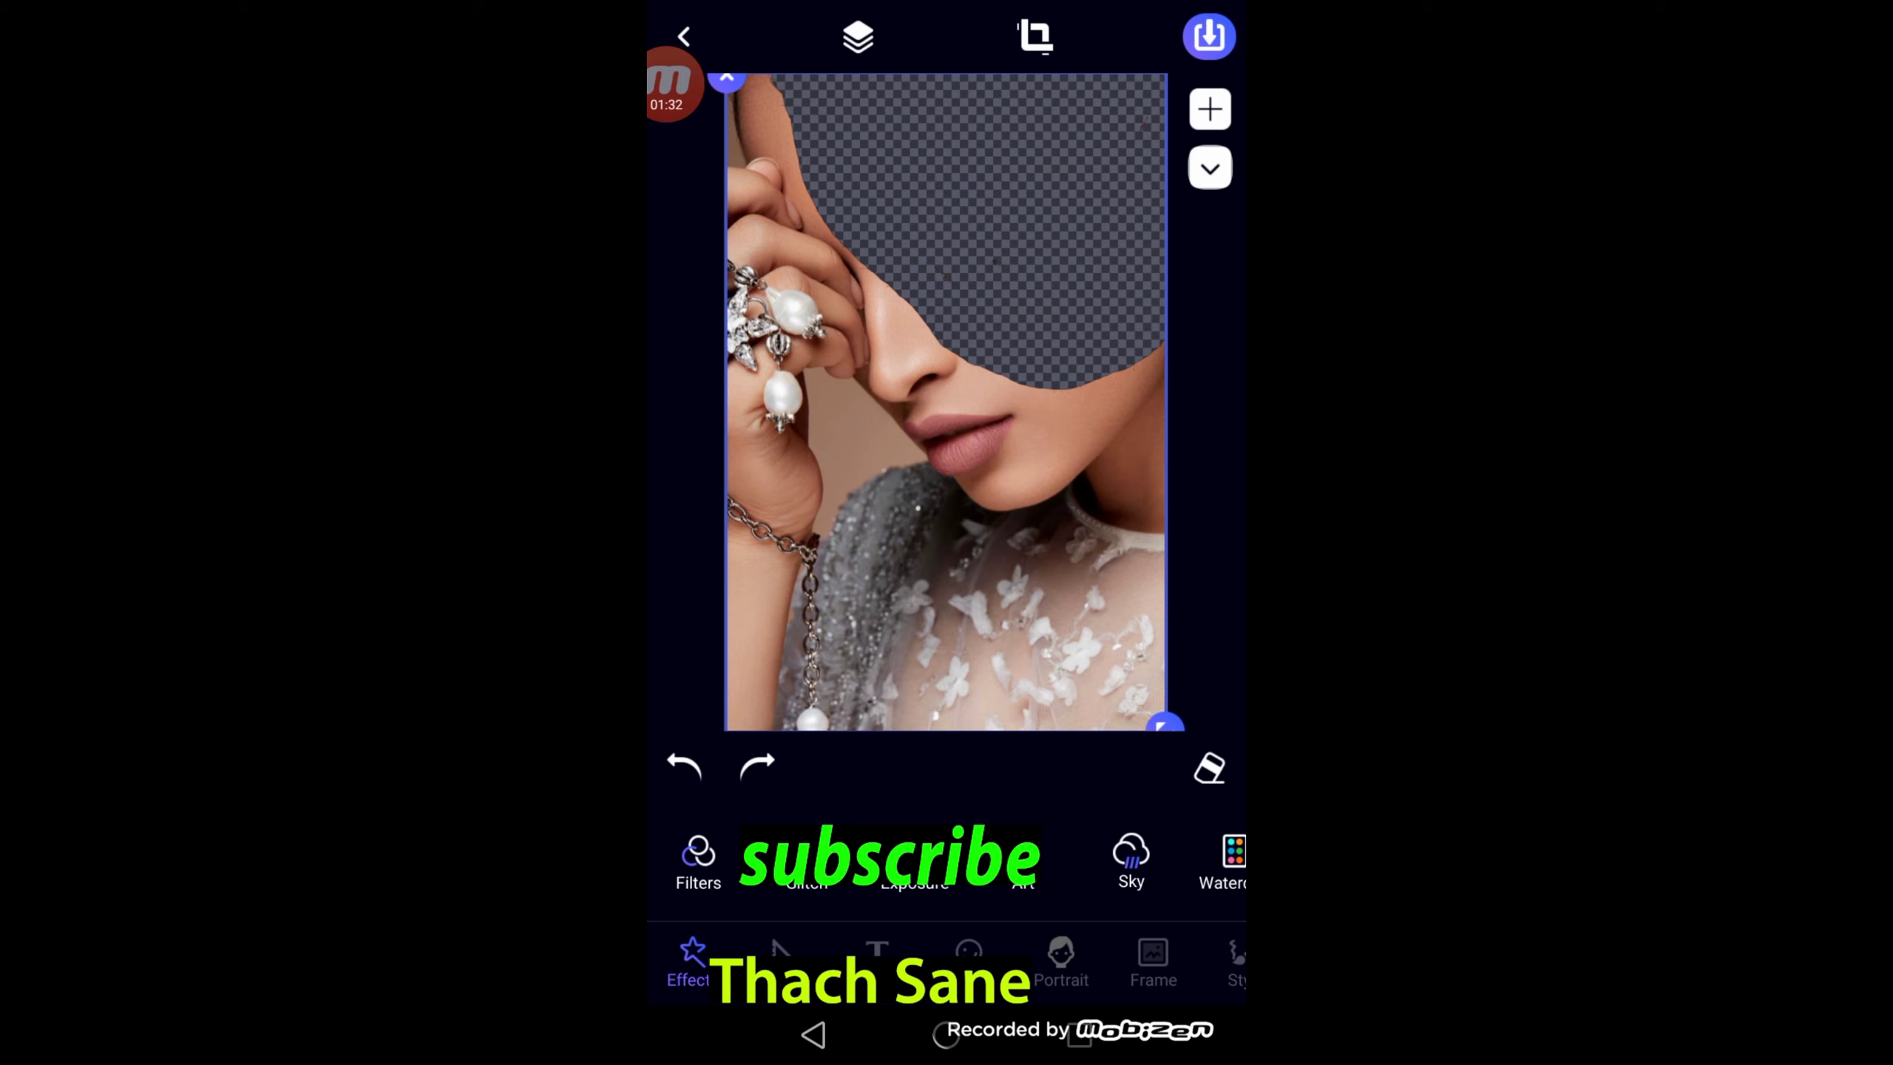
Step: Add the hand-to-lips portrait as a layer beneath the cut-out, aligned to the canvas's left edge
left_click(1209, 109)
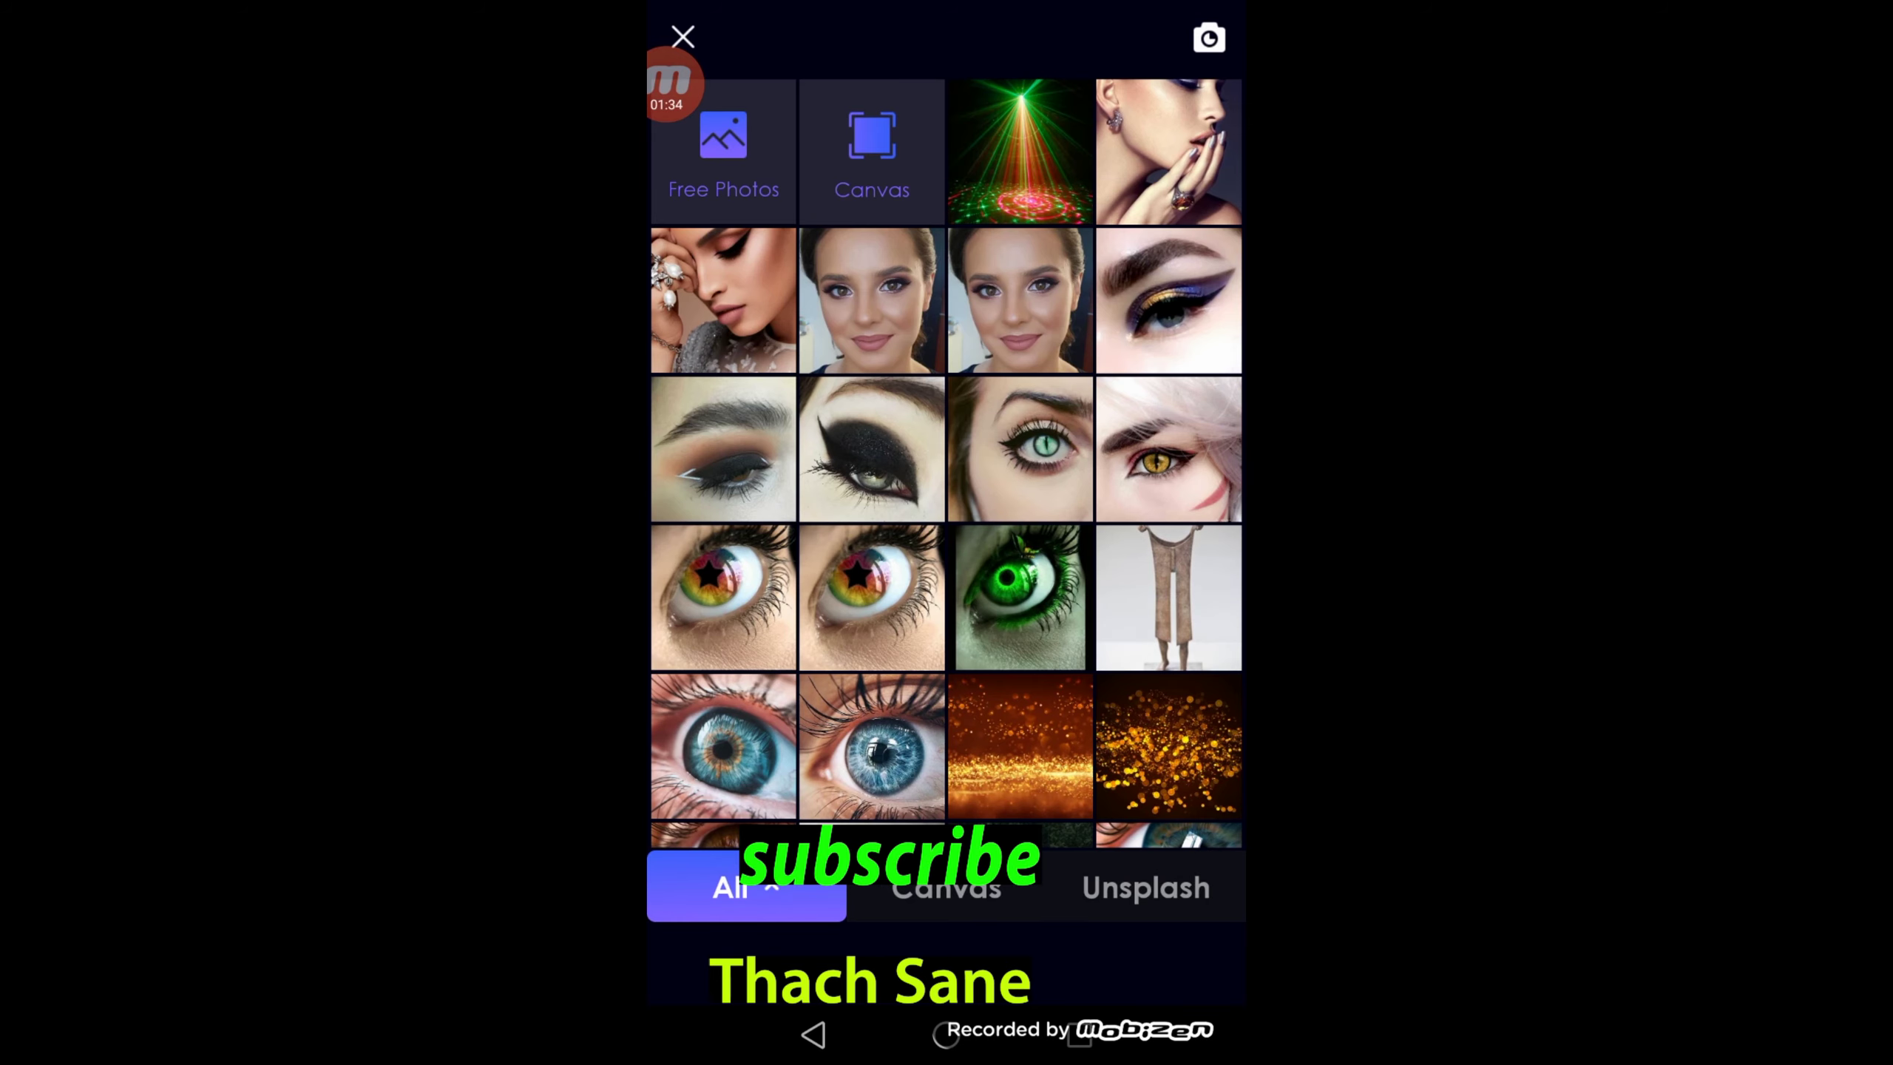
left_click(1168, 151)
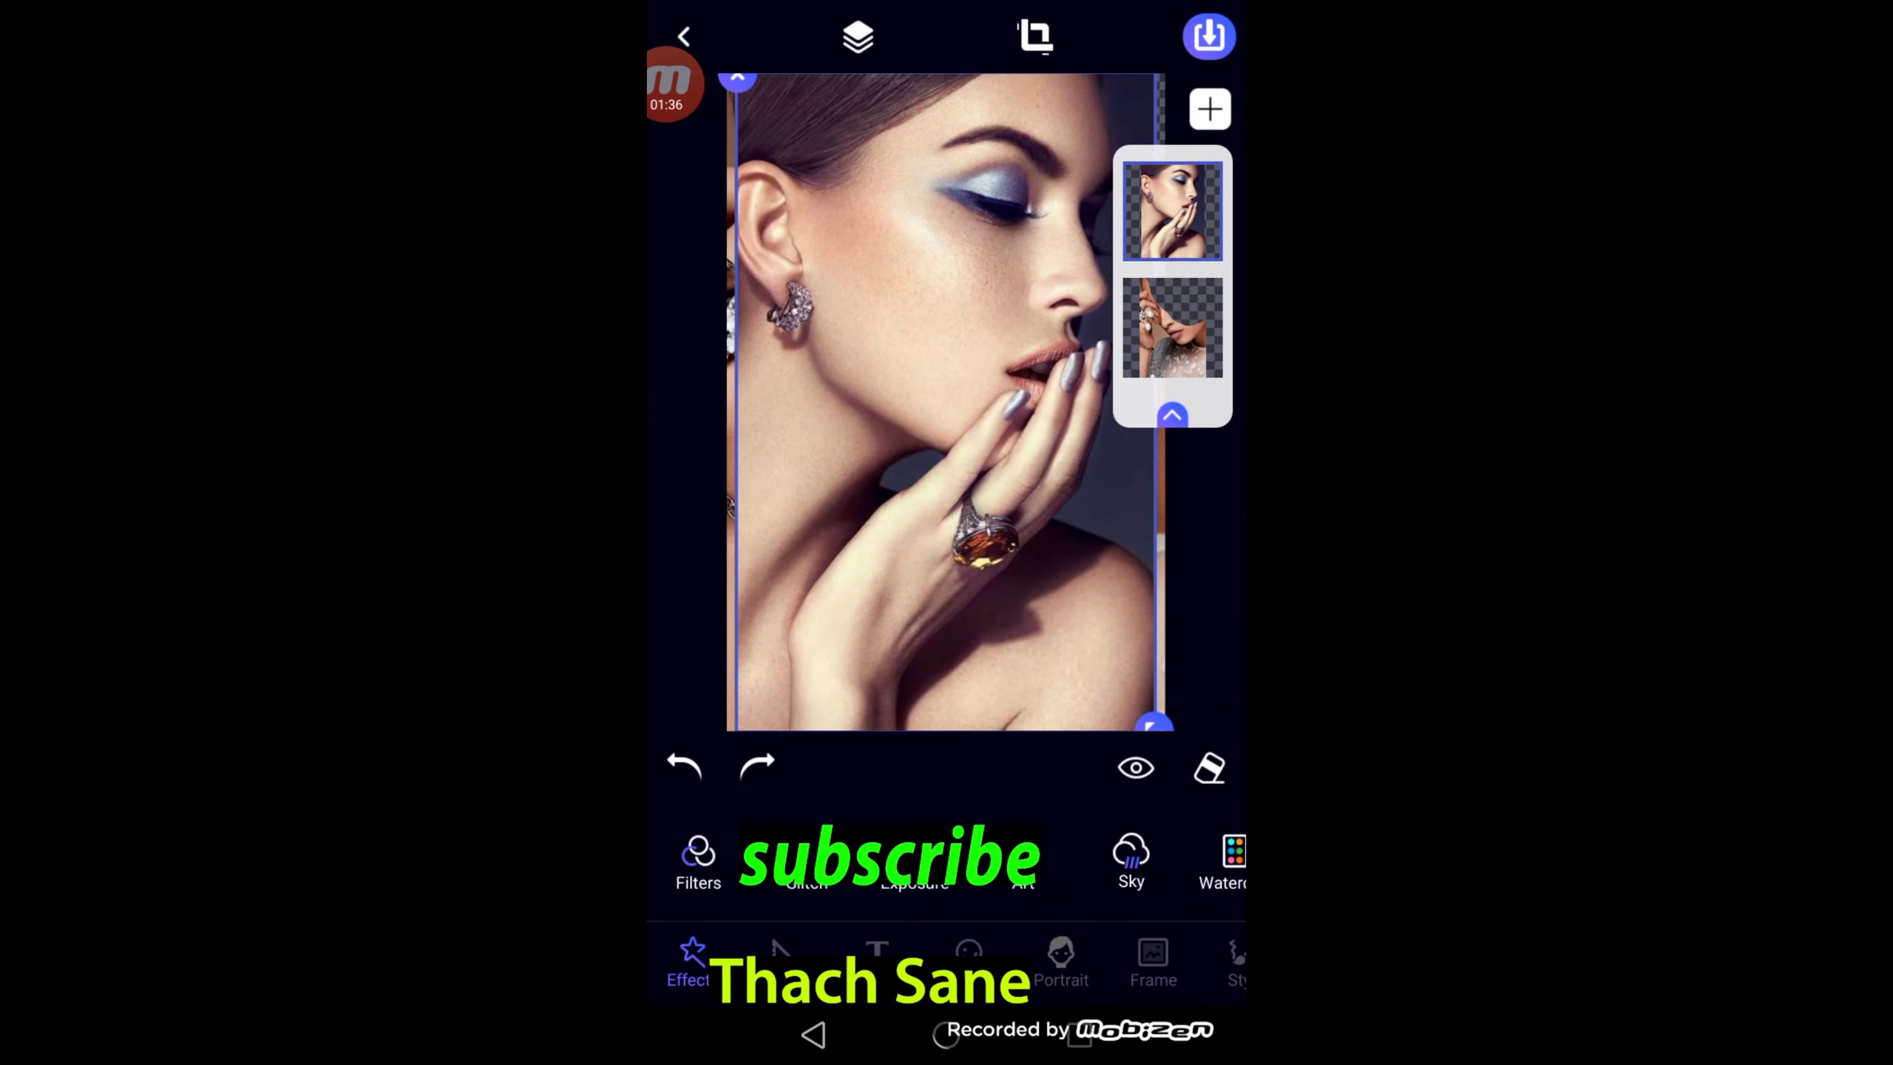
left_click_drag(1172, 211, 1172, 320)
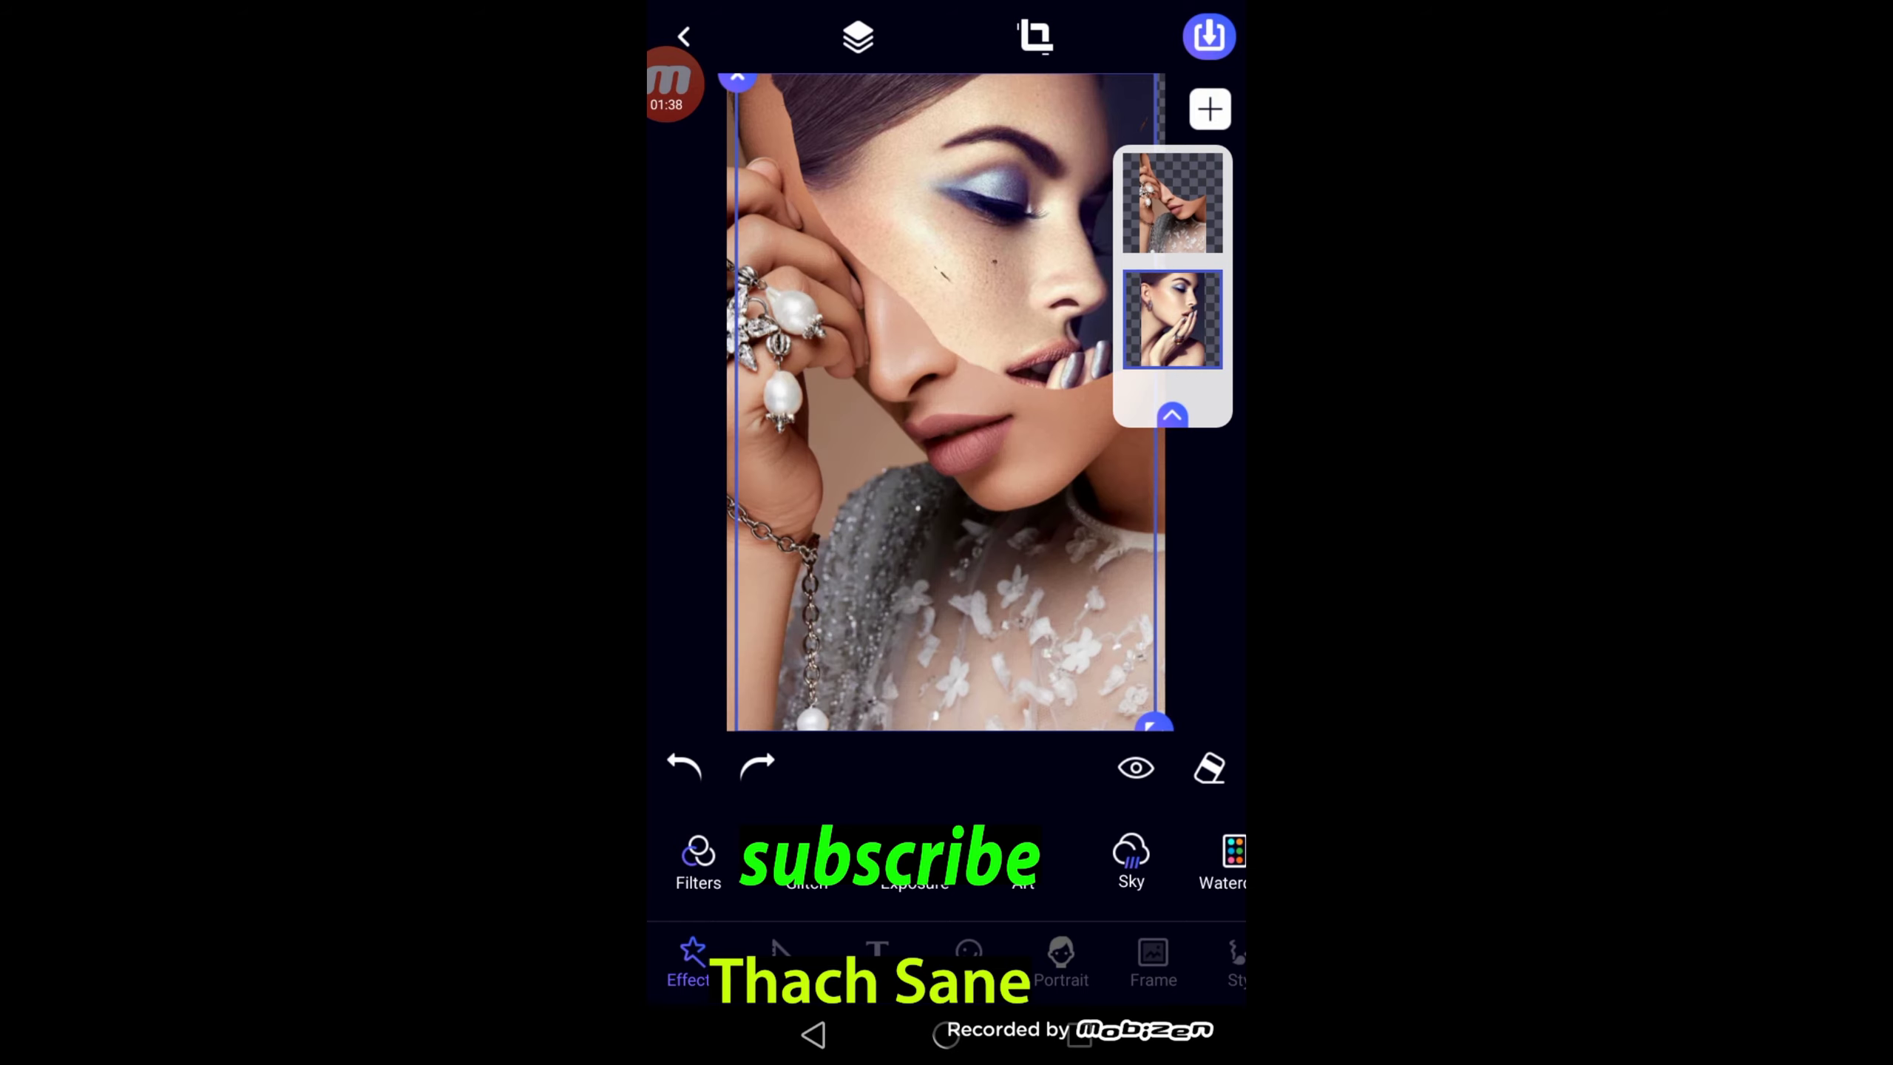
left_click(1172, 414)
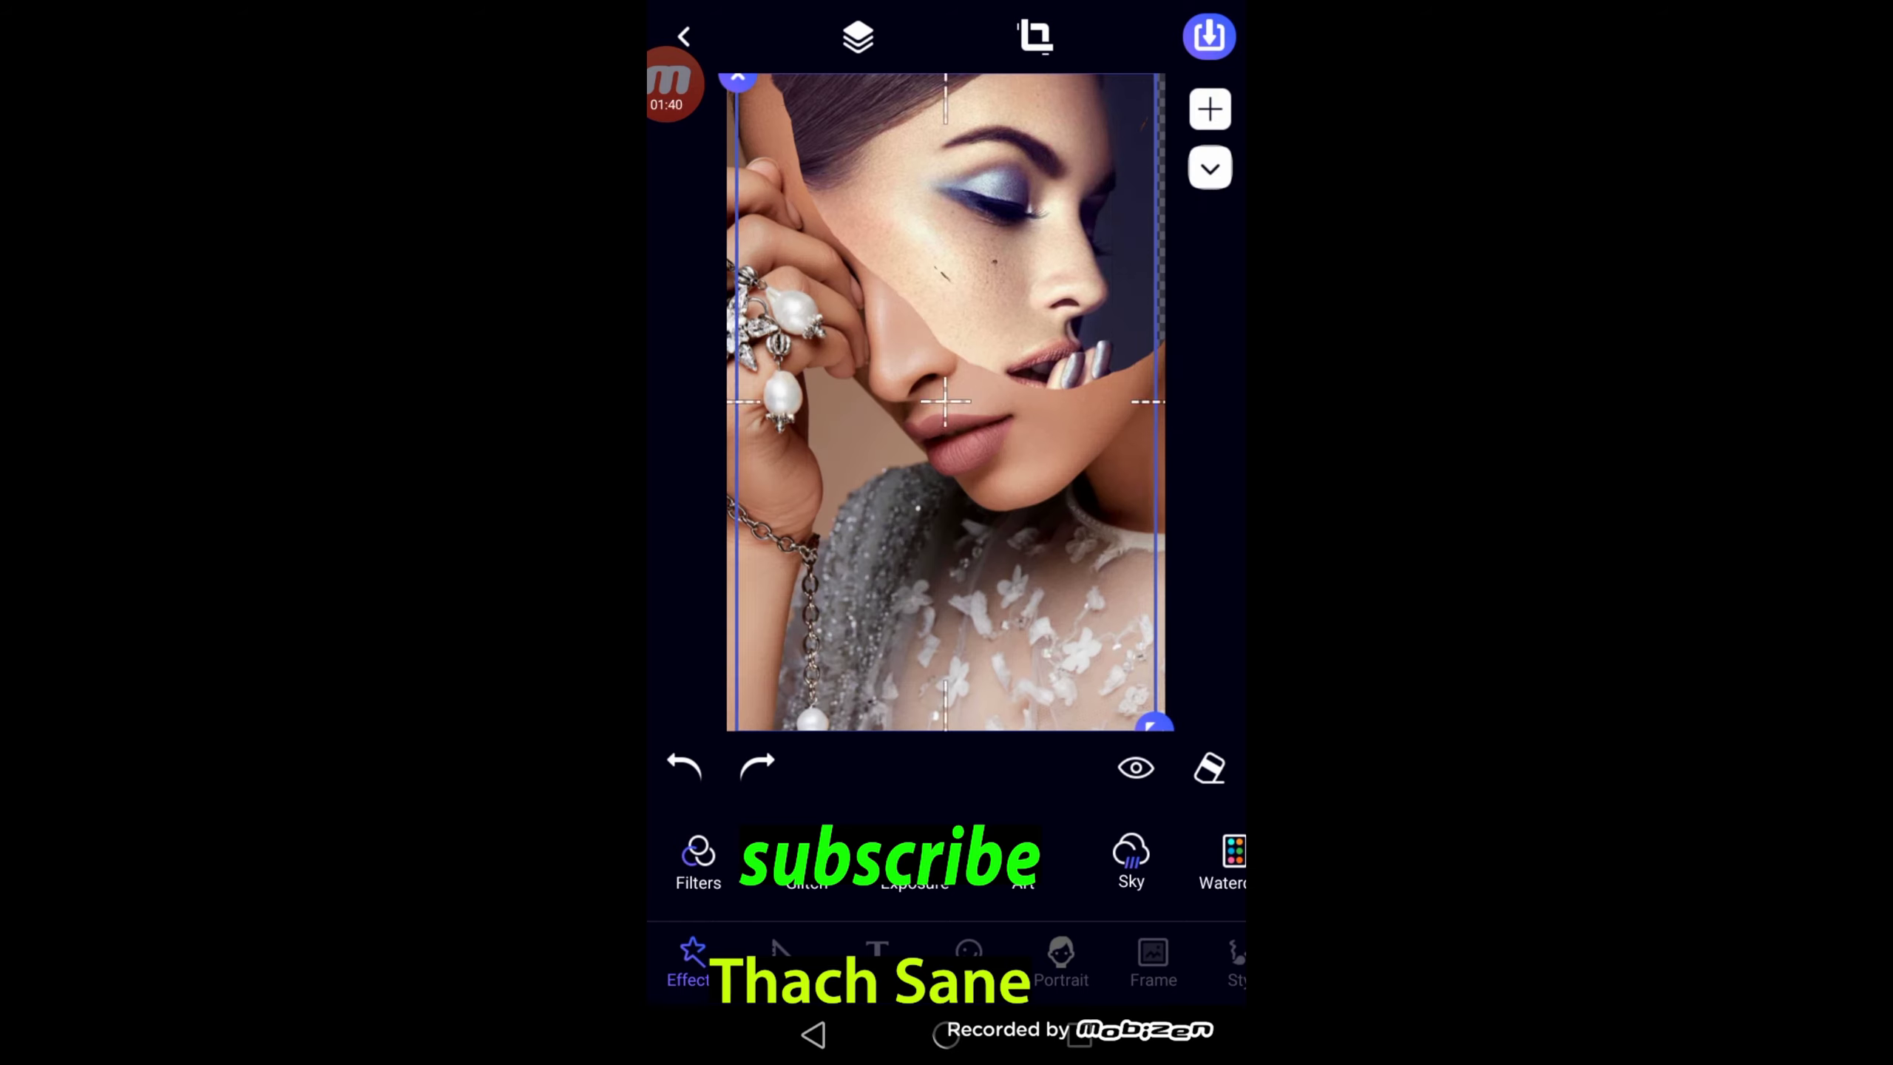
left_click_drag(946, 403, 980, 403)
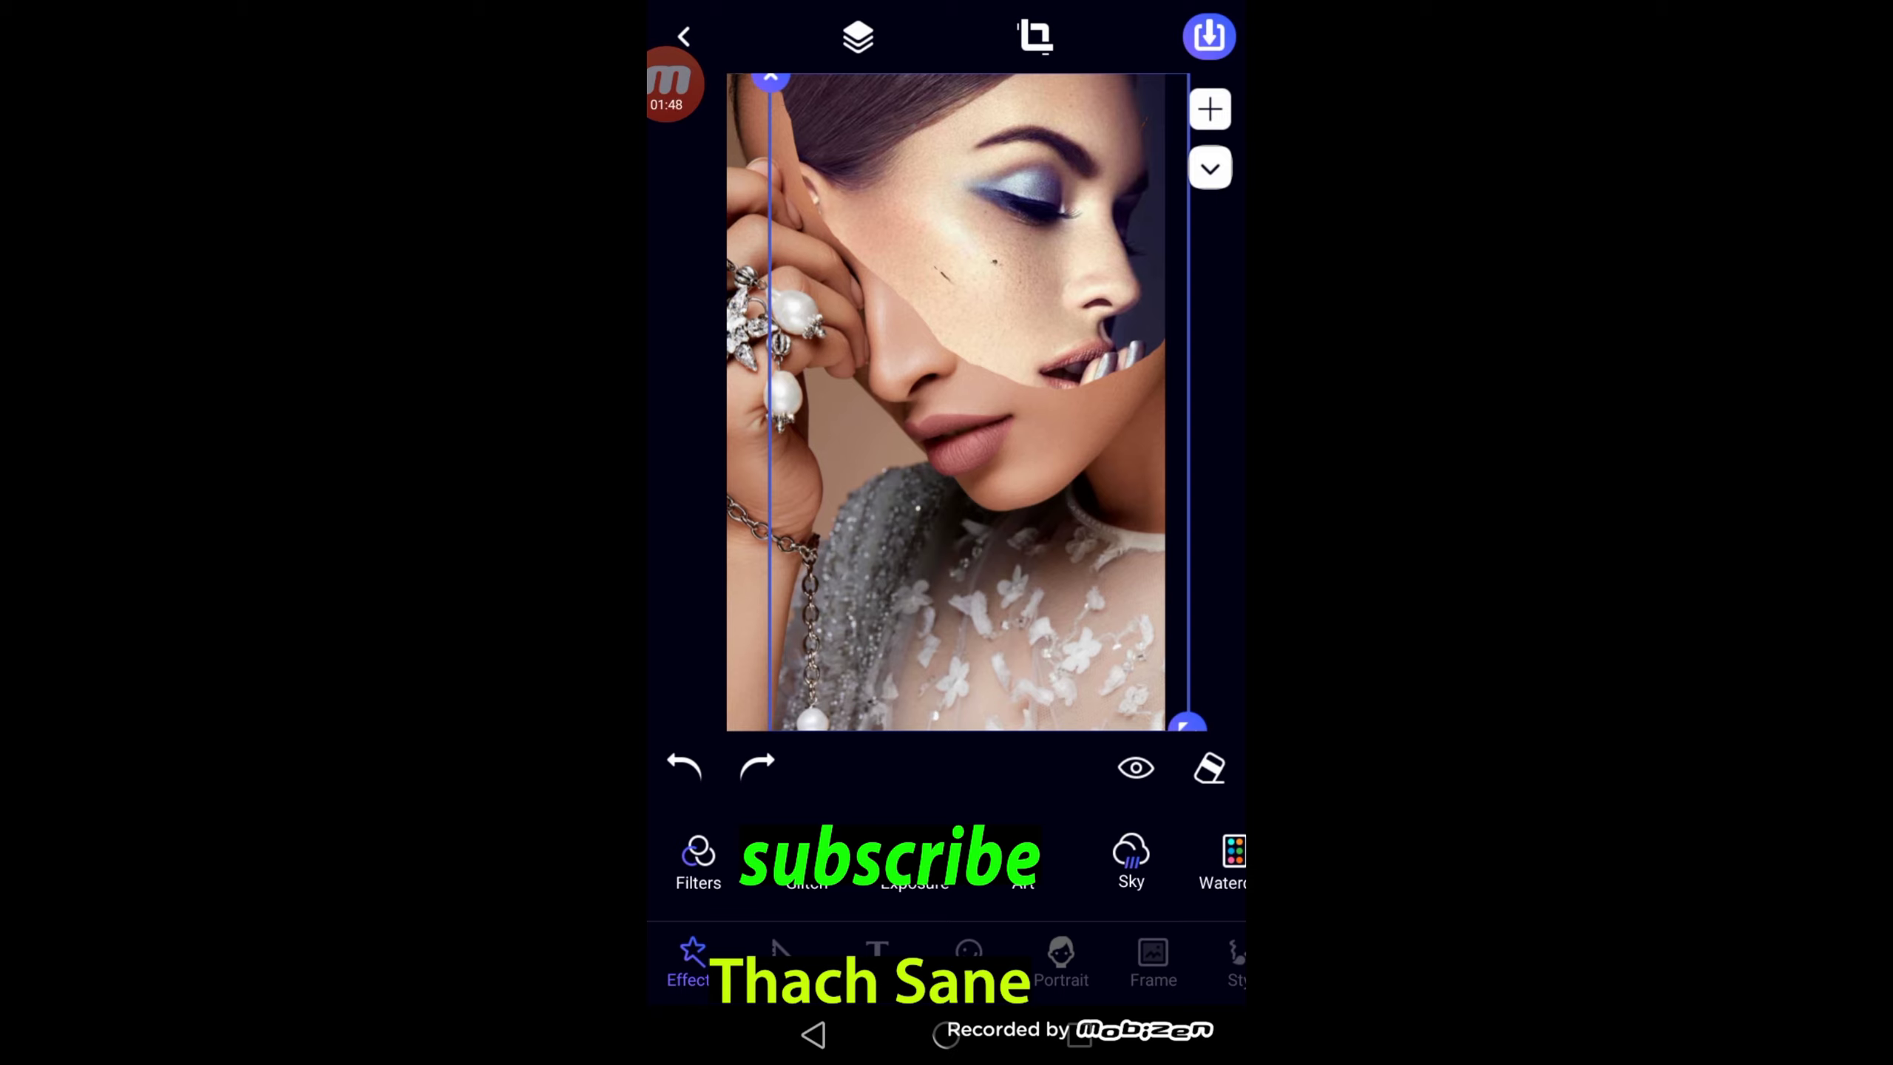
left_click_drag(981, 403, 937, 403)
left_click(947, 514)
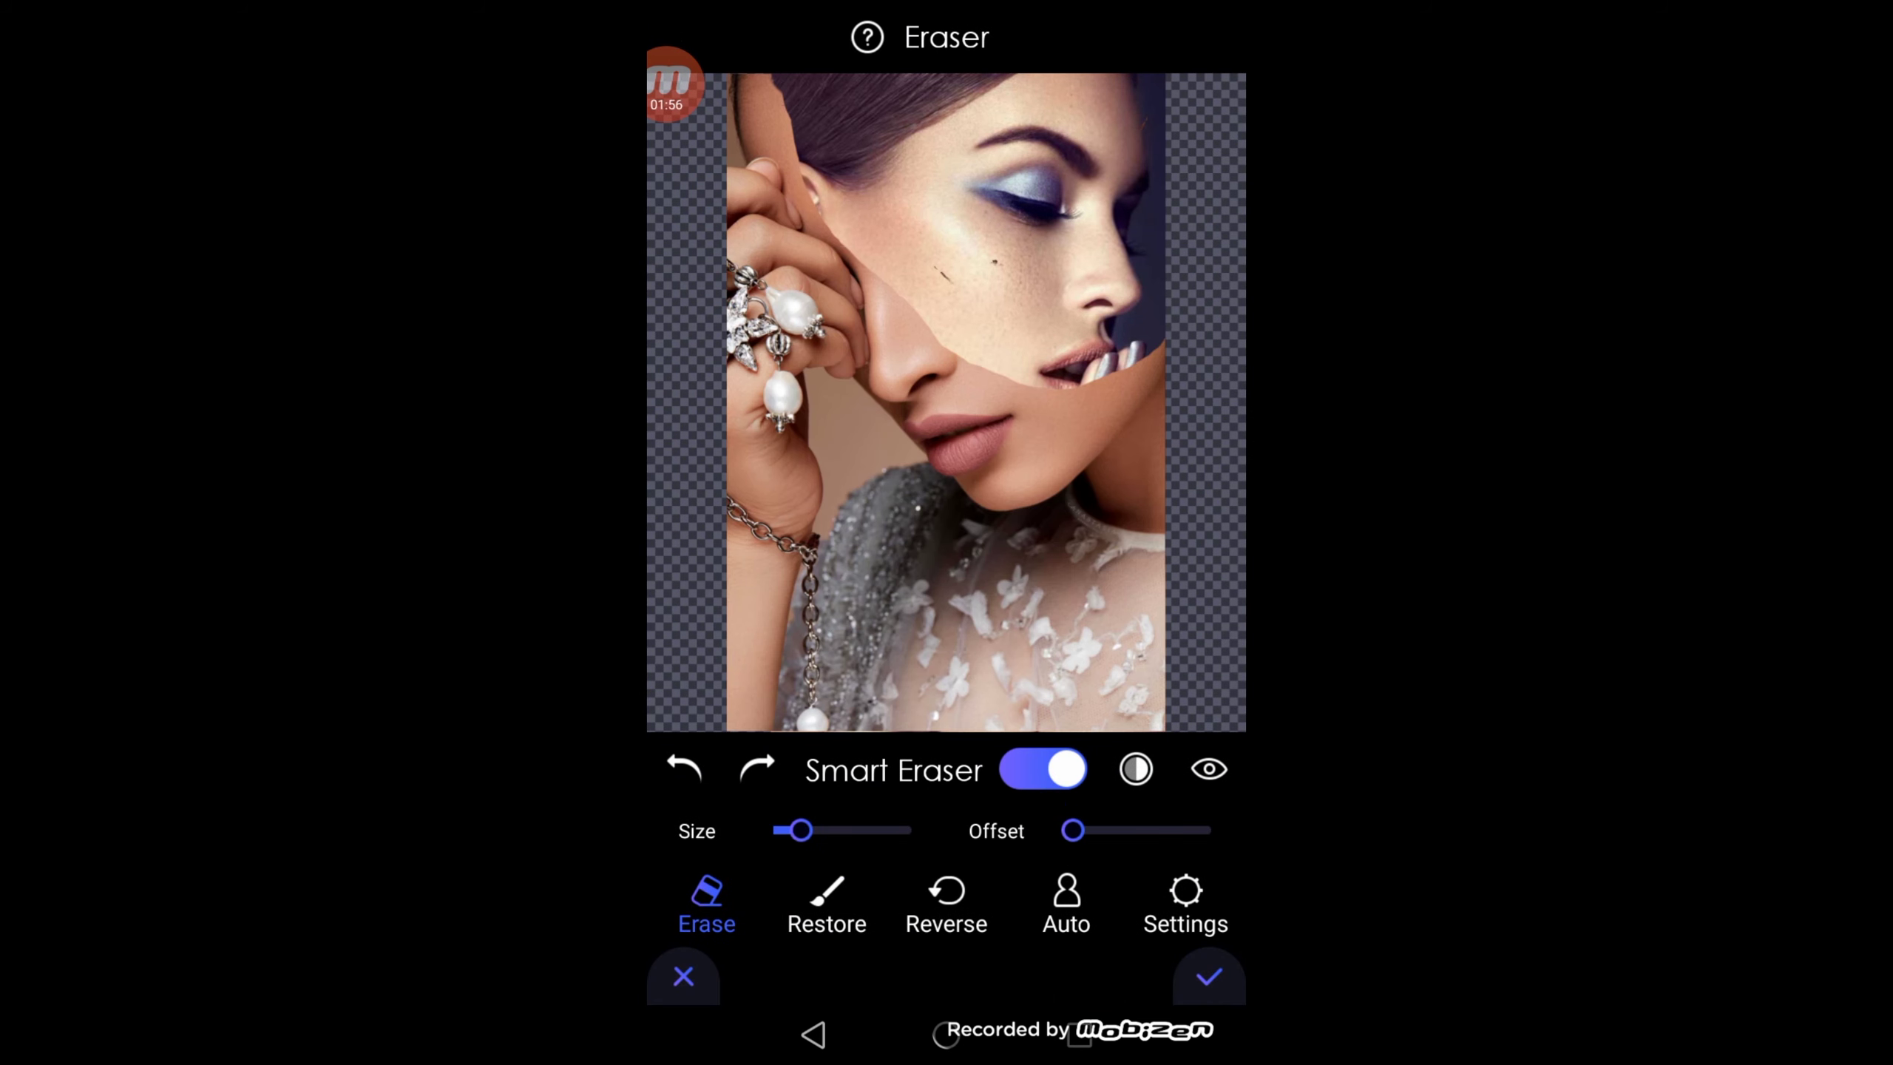
Step: Erase the cheek-to-forehead seam with a slightly larger, maximum-offset brush and apply it
left_click_drag(801, 829, 815, 830)
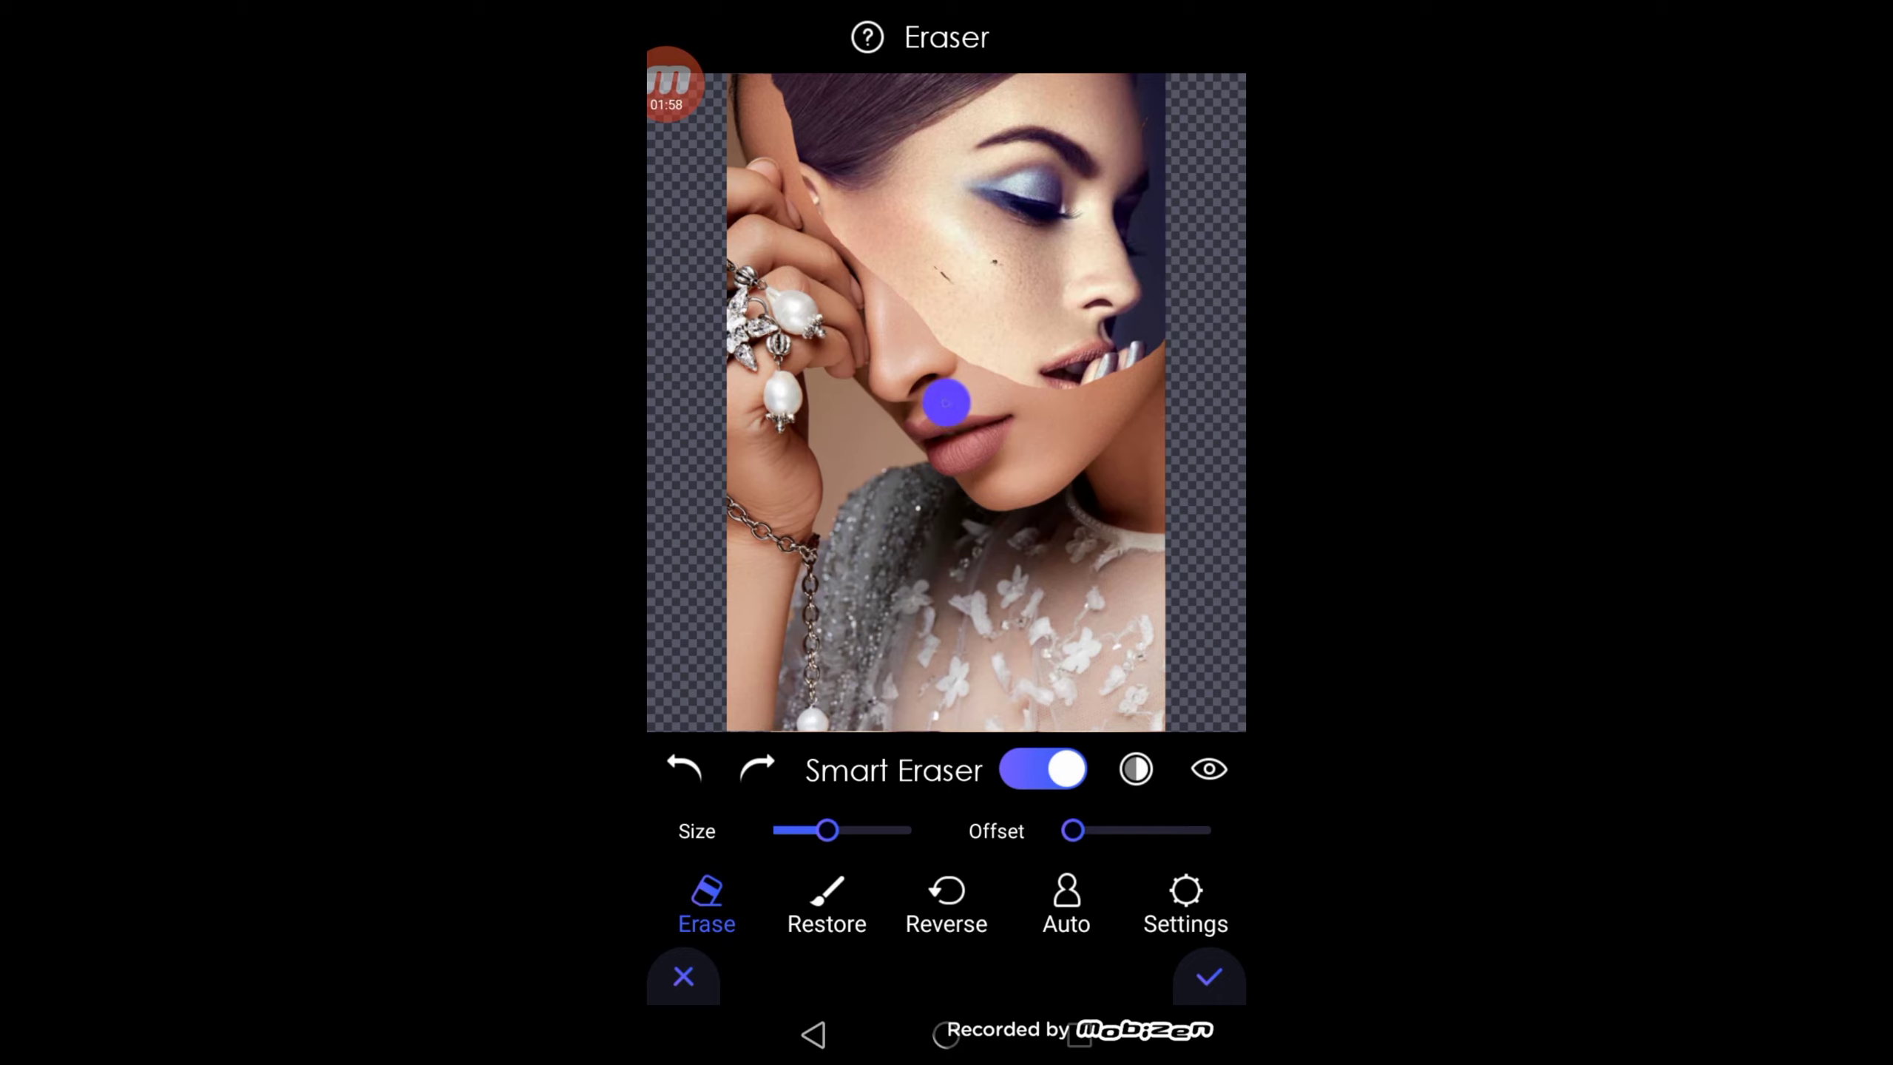
left_click_drag(1072, 830, 1211, 829)
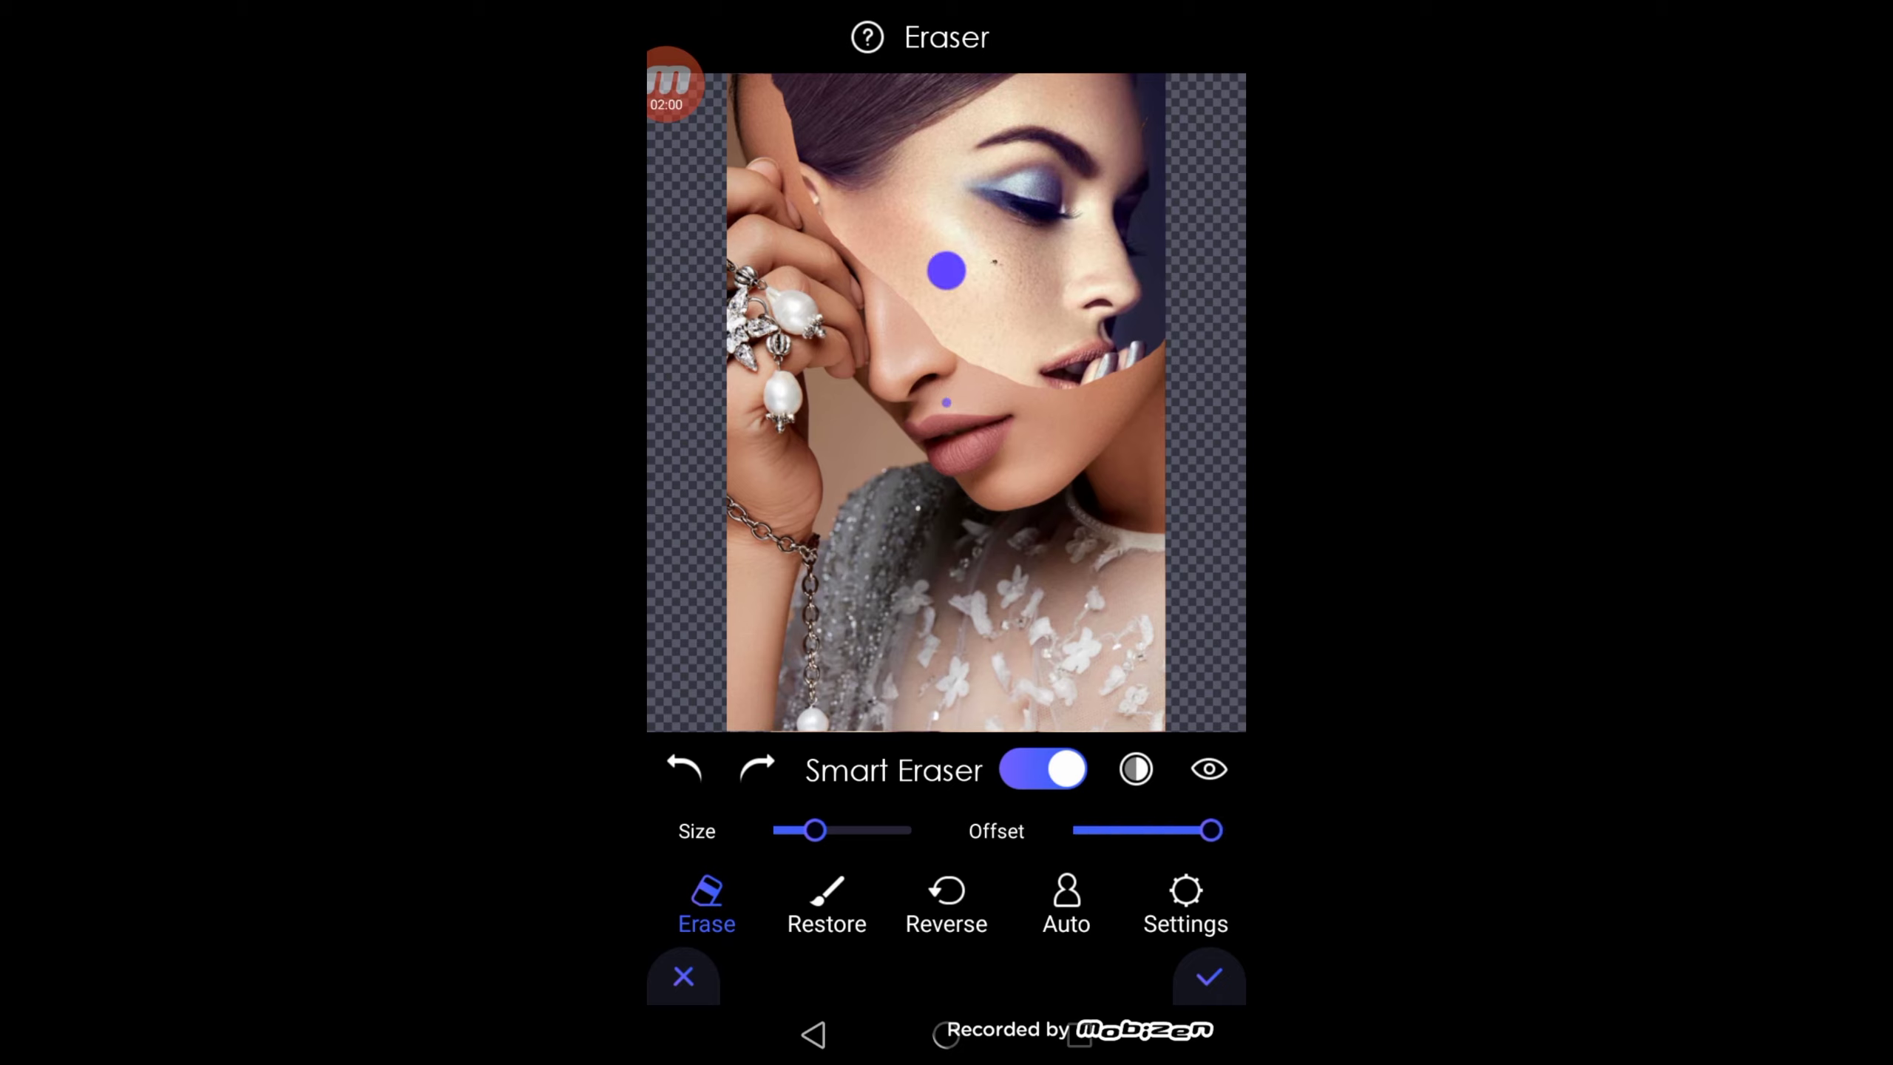
mouse_move(1221, 283)
left_mouse_down()
mouse_move(1156, 468)
mouse_move(1122, 508)
mouse_move(1035, 512)
mouse_move(959, 461)
mouse_move(1095, 471)
mouse_move(1108, 504)
mouse_move(1056, 501)
mouse_move(1144, 420)
mouse_move(1192, 417)
mouse_move(1081, 546)
mouse_move(1026, 513)
mouse_move(1087, 490)
left_mouse_up()
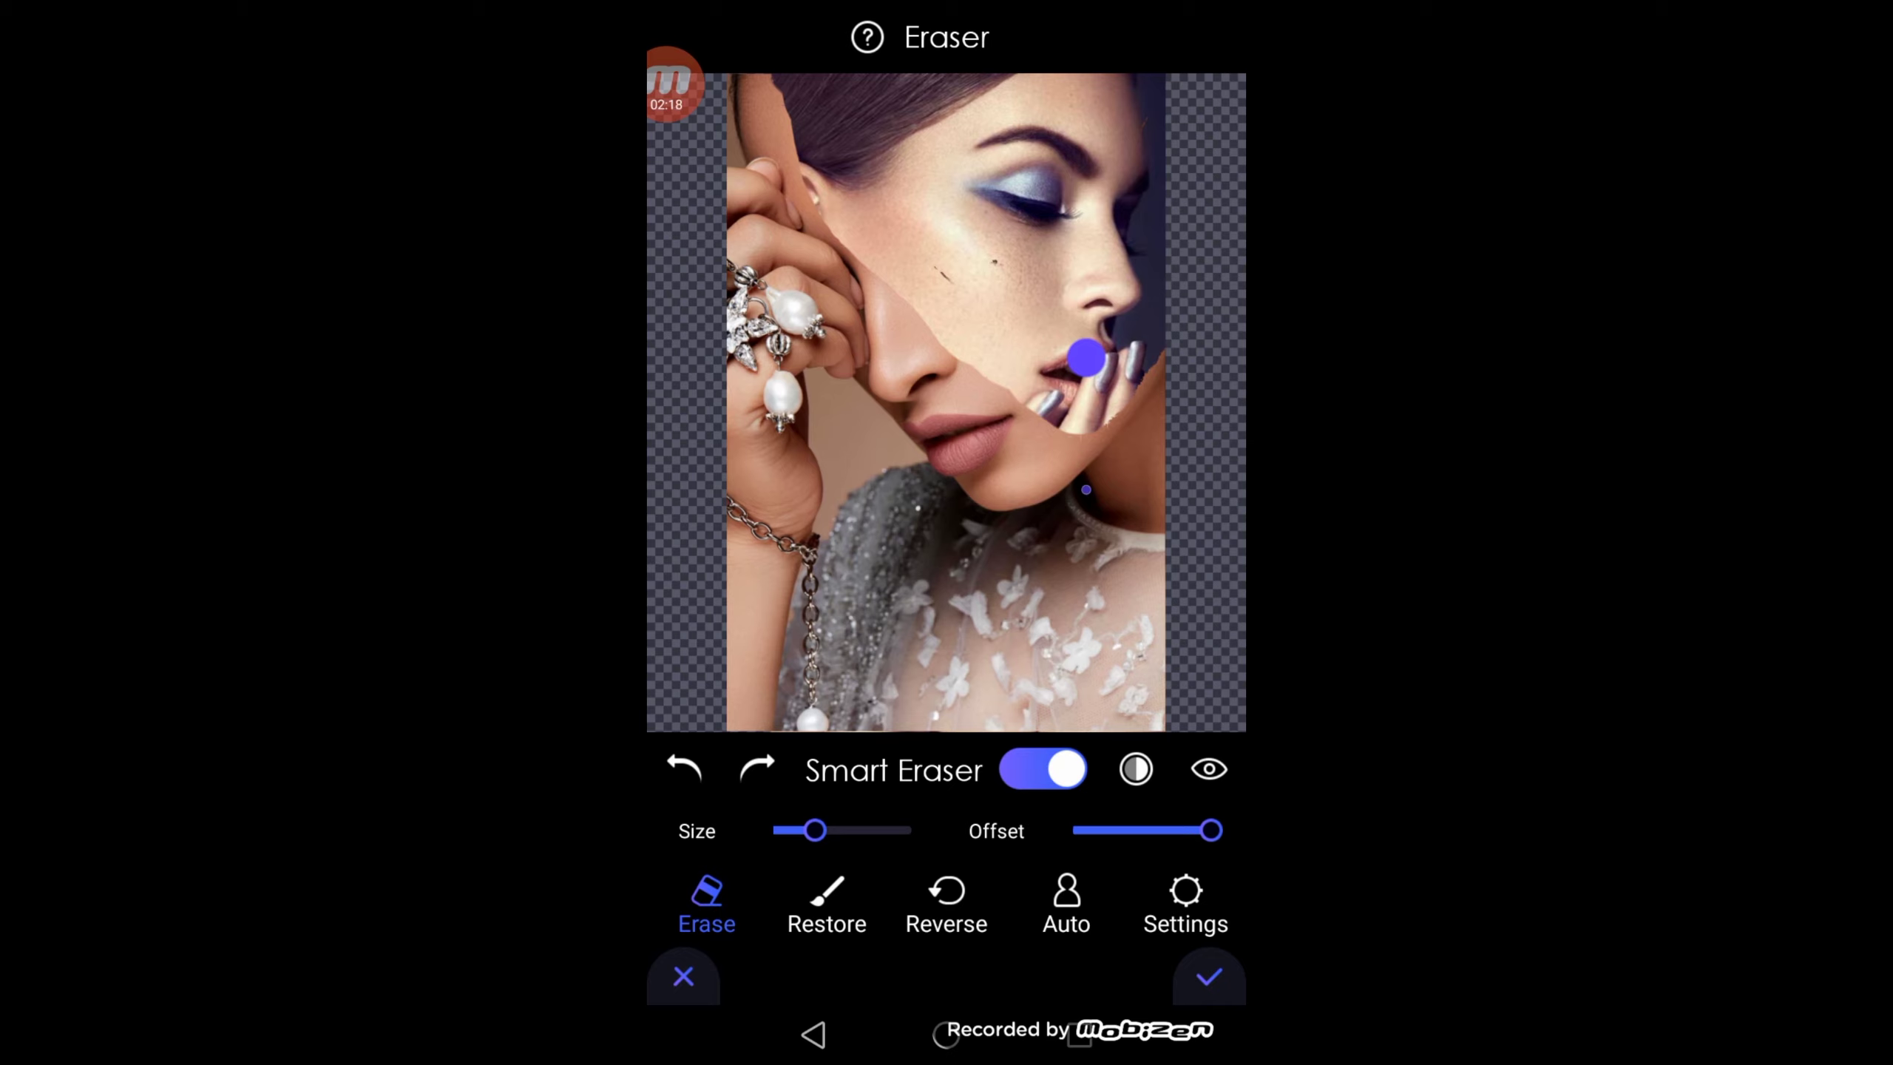
mouse_move(1086, 491)
left_mouse_down()
mouse_move(945, 158)
mouse_move(781, 208)
mouse_move(813, 331)
mouse_move(862, 377)
mouse_move(802, 261)
mouse_move(809, 335)
mouse_move(857, 362)
mouse_move(799, 318)
mouse_move(823, 326)
left_mouse_up()
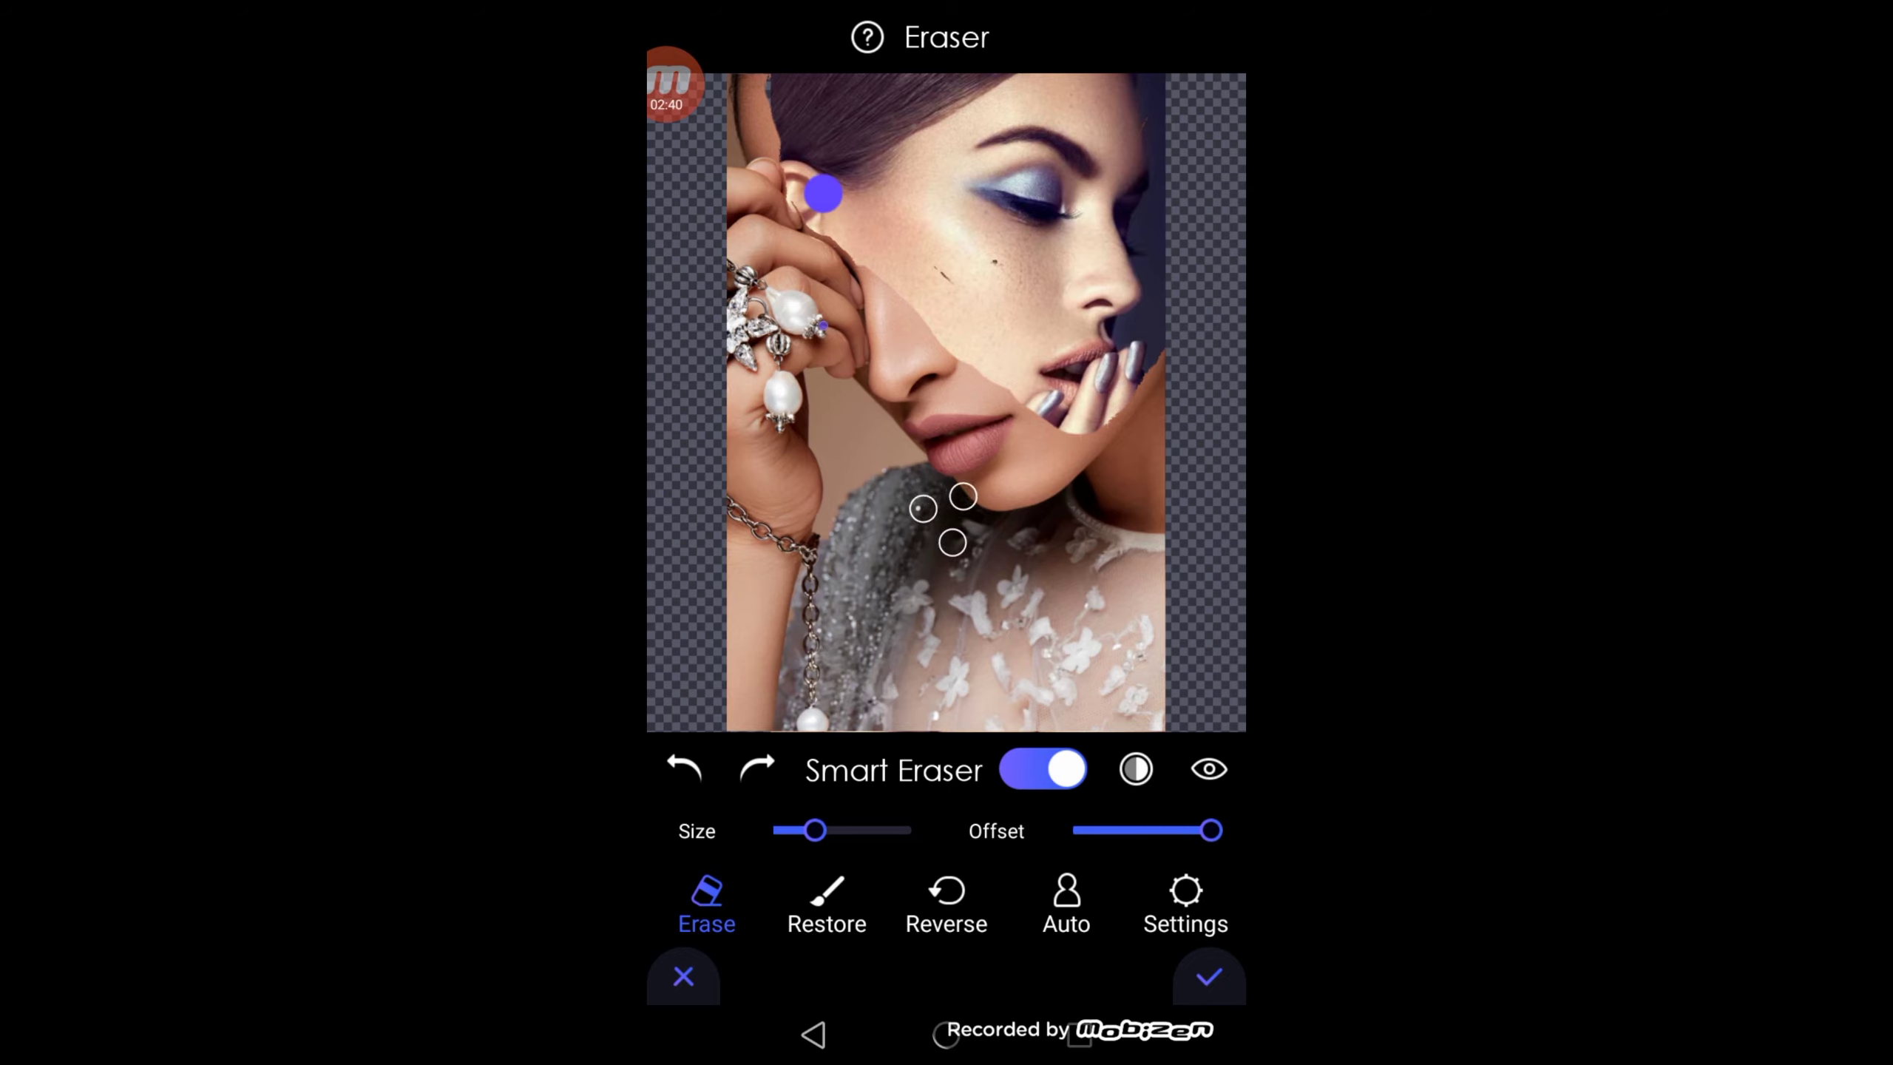
left_click(1209, 976)
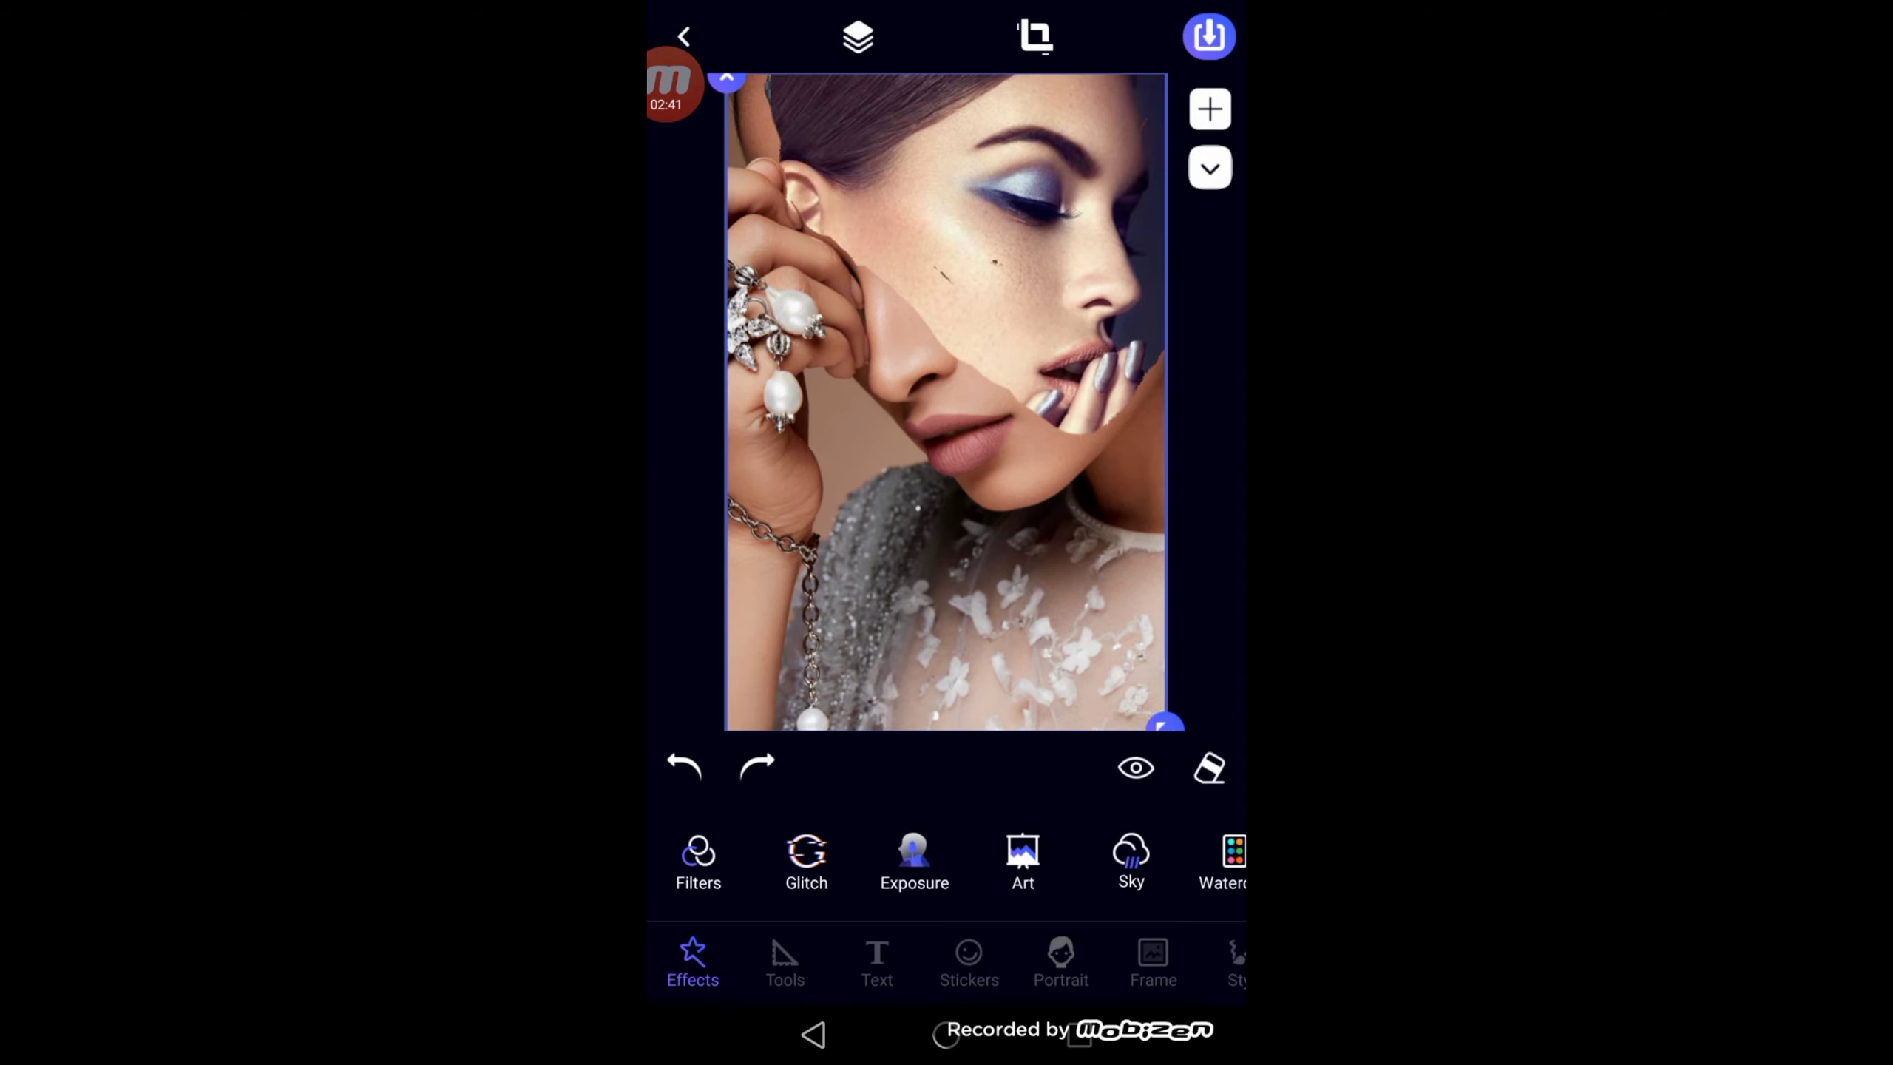
Step: Rescale the hand-to-lips face layer to fill the canvas and shift it up slightly
left_click(945, 401)
left_click(1136, 768)
left_click(1209, 169)
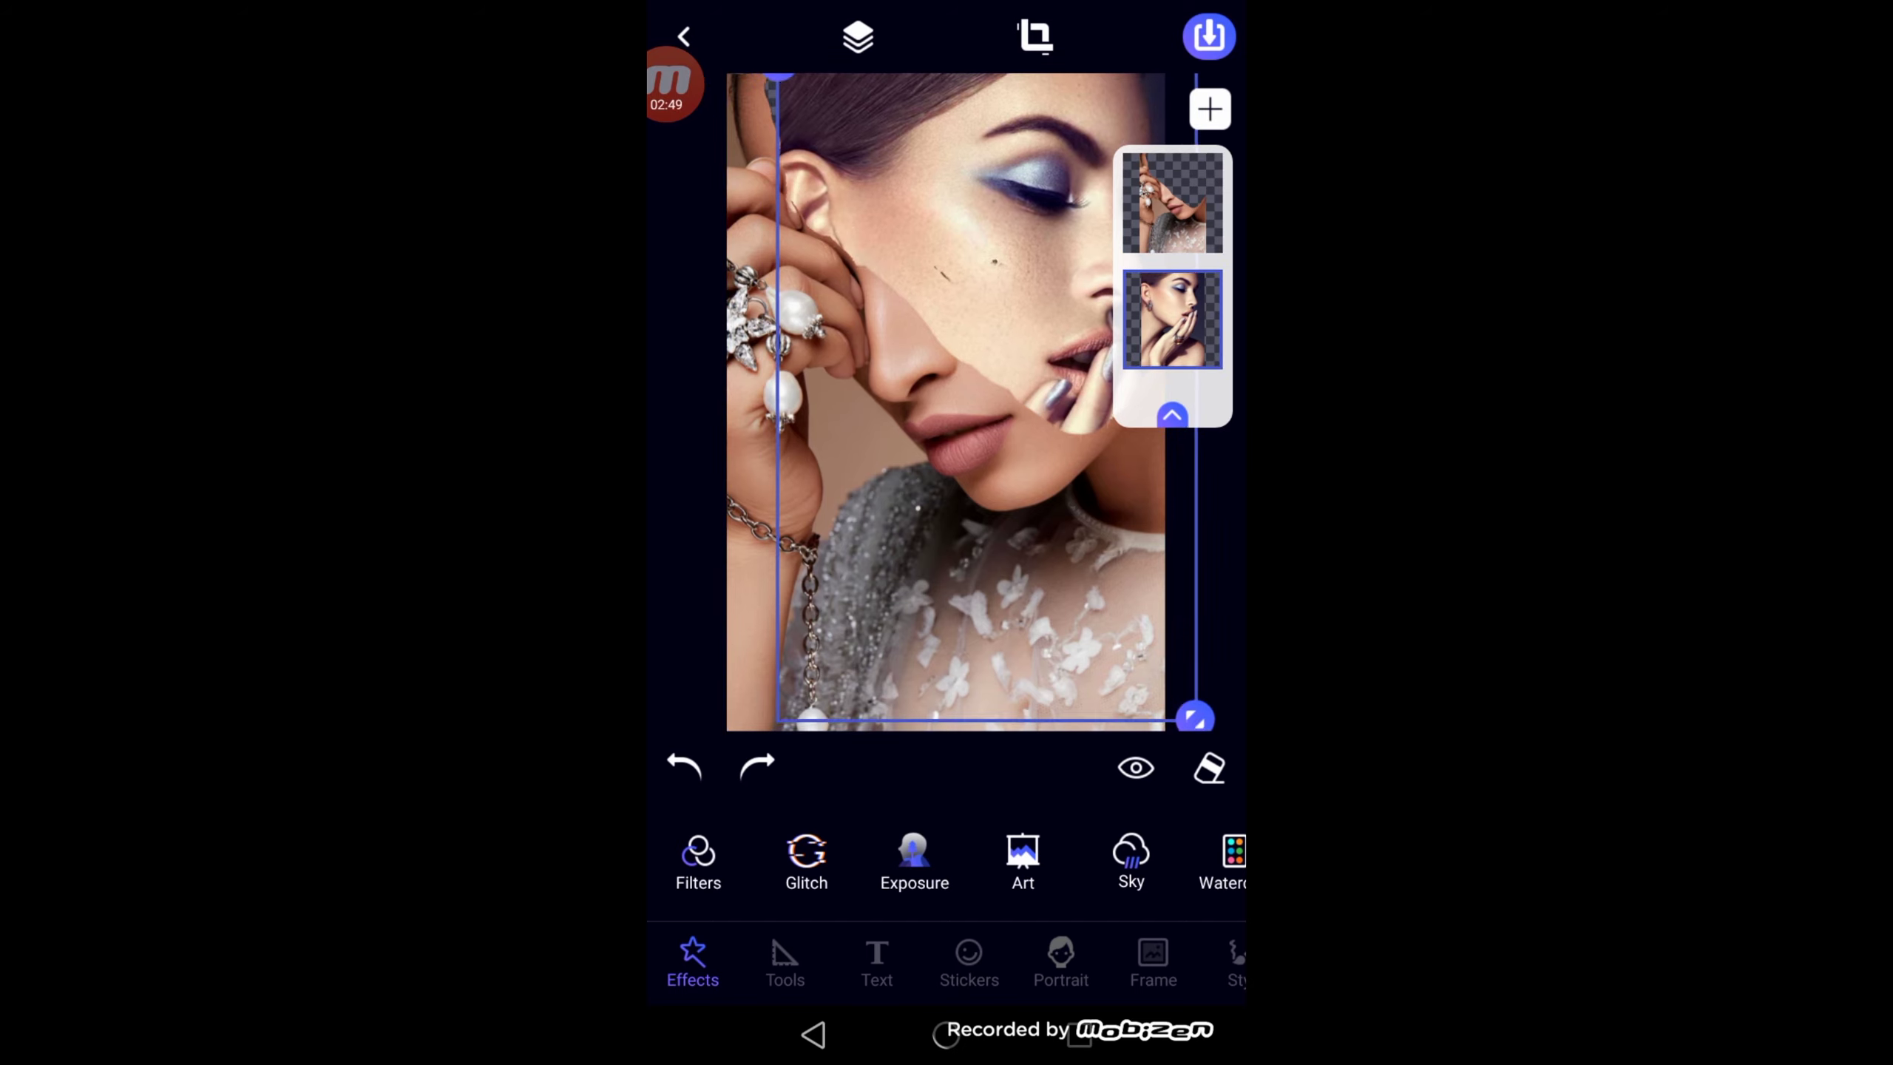
left_click_drag(1187, 724, 1189, 710)
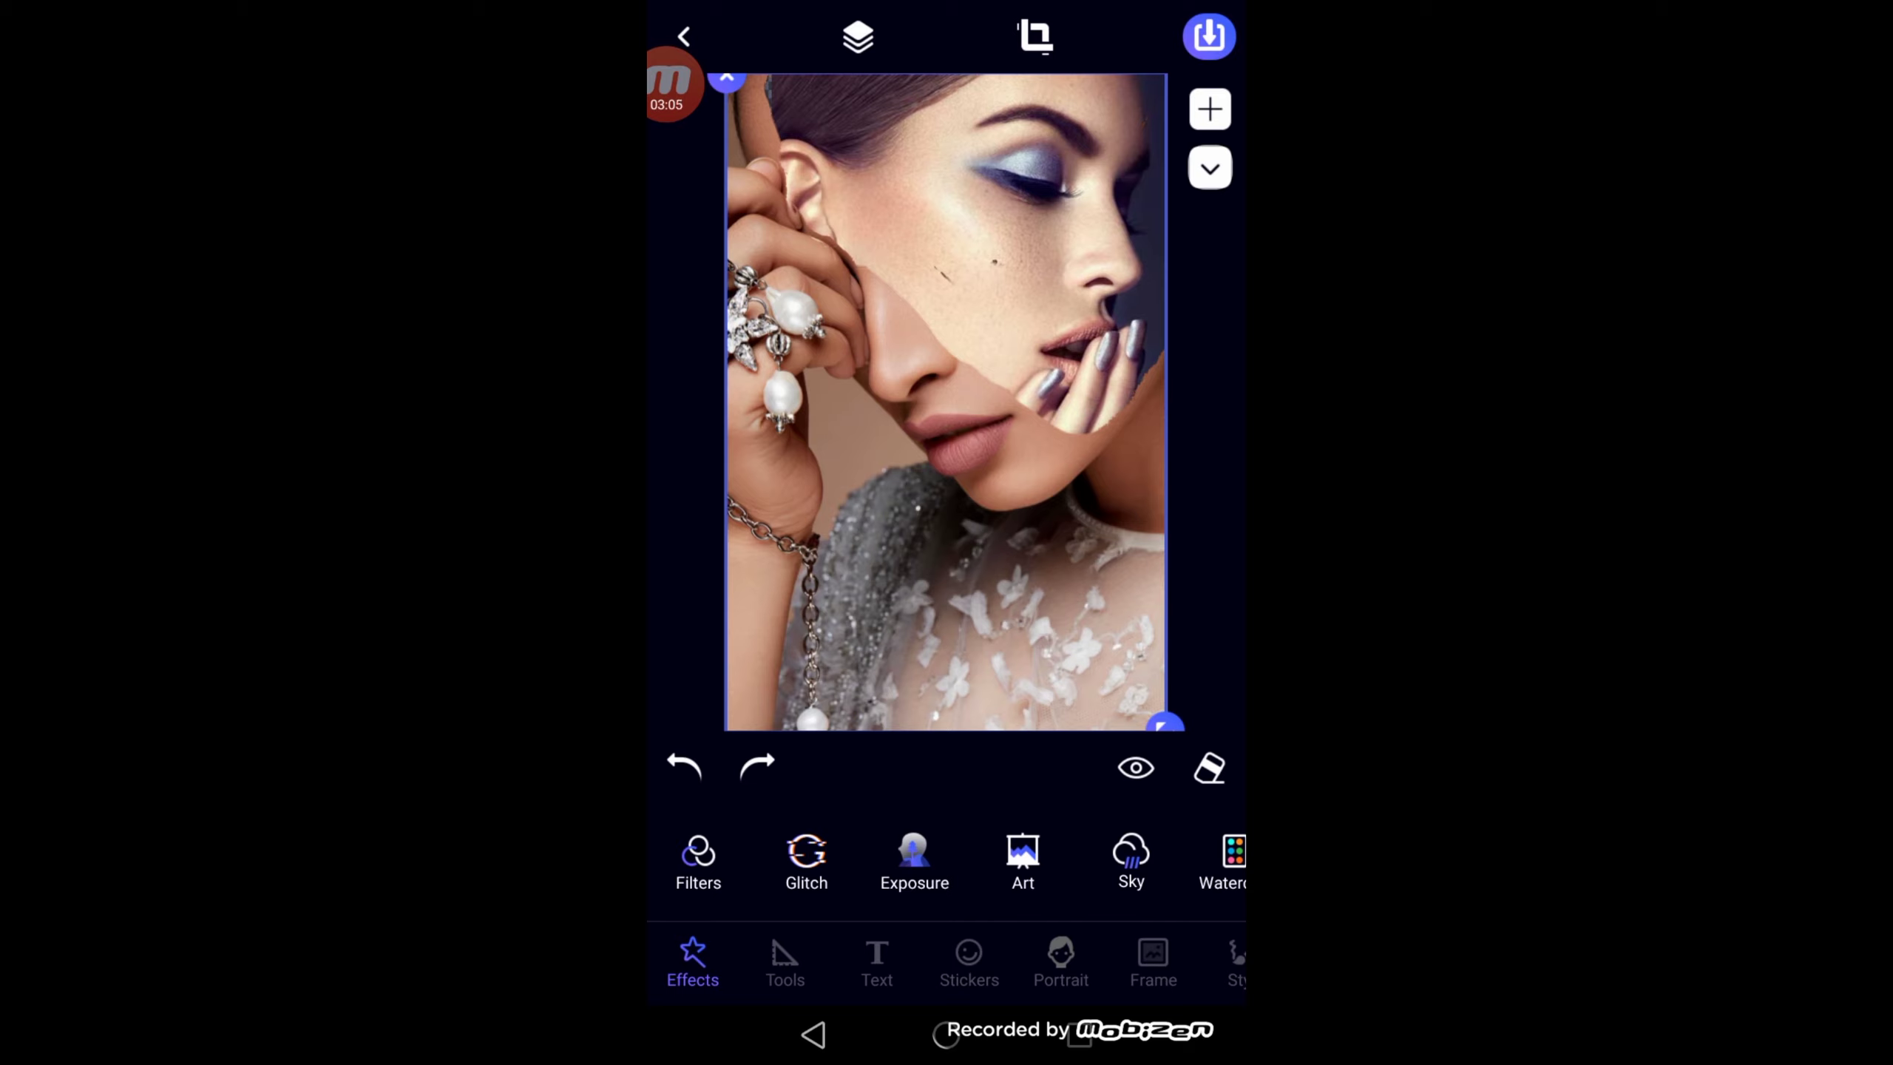
left_click(671, 82)
left_click_drag(1007, 314, 1010, 294)
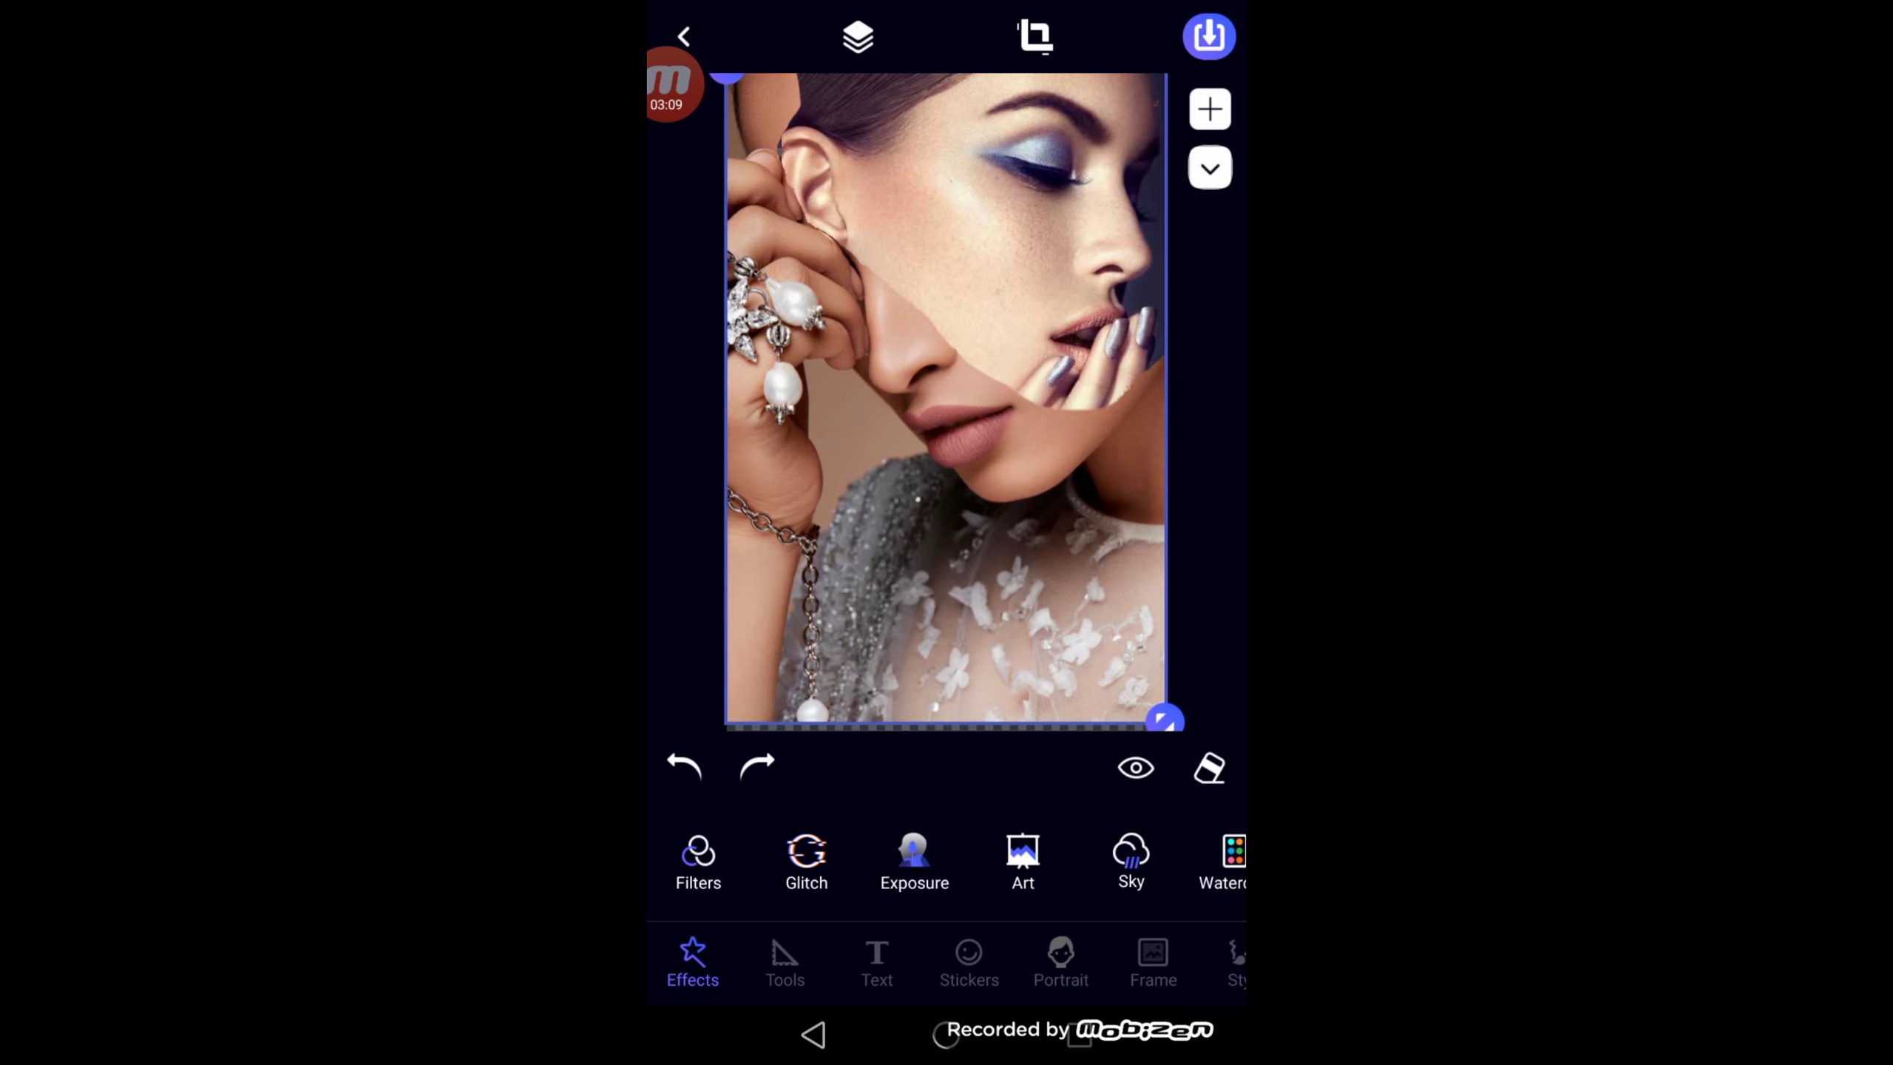
Step: Add the campfire photo as a layer beneath the cut-out portrait
left_click(1210, 108)
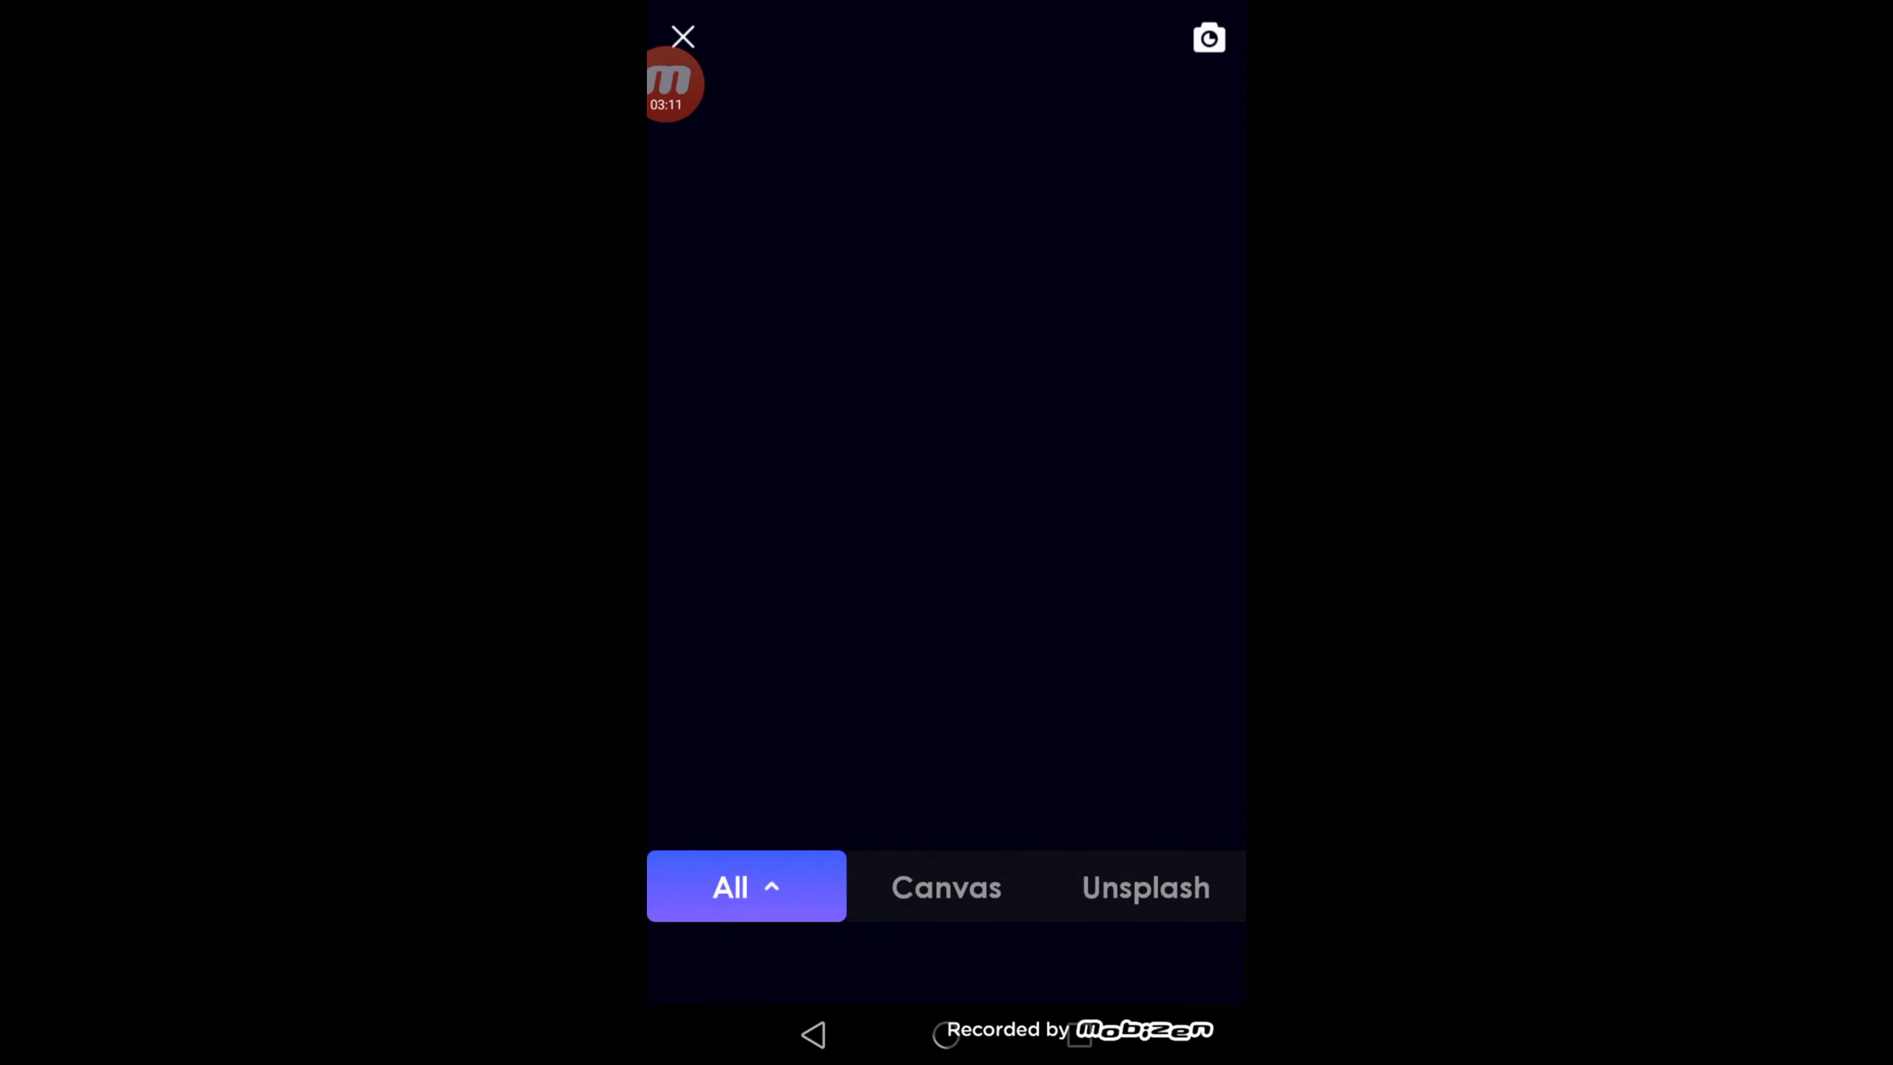
scroll(947, 462, "down", 1)
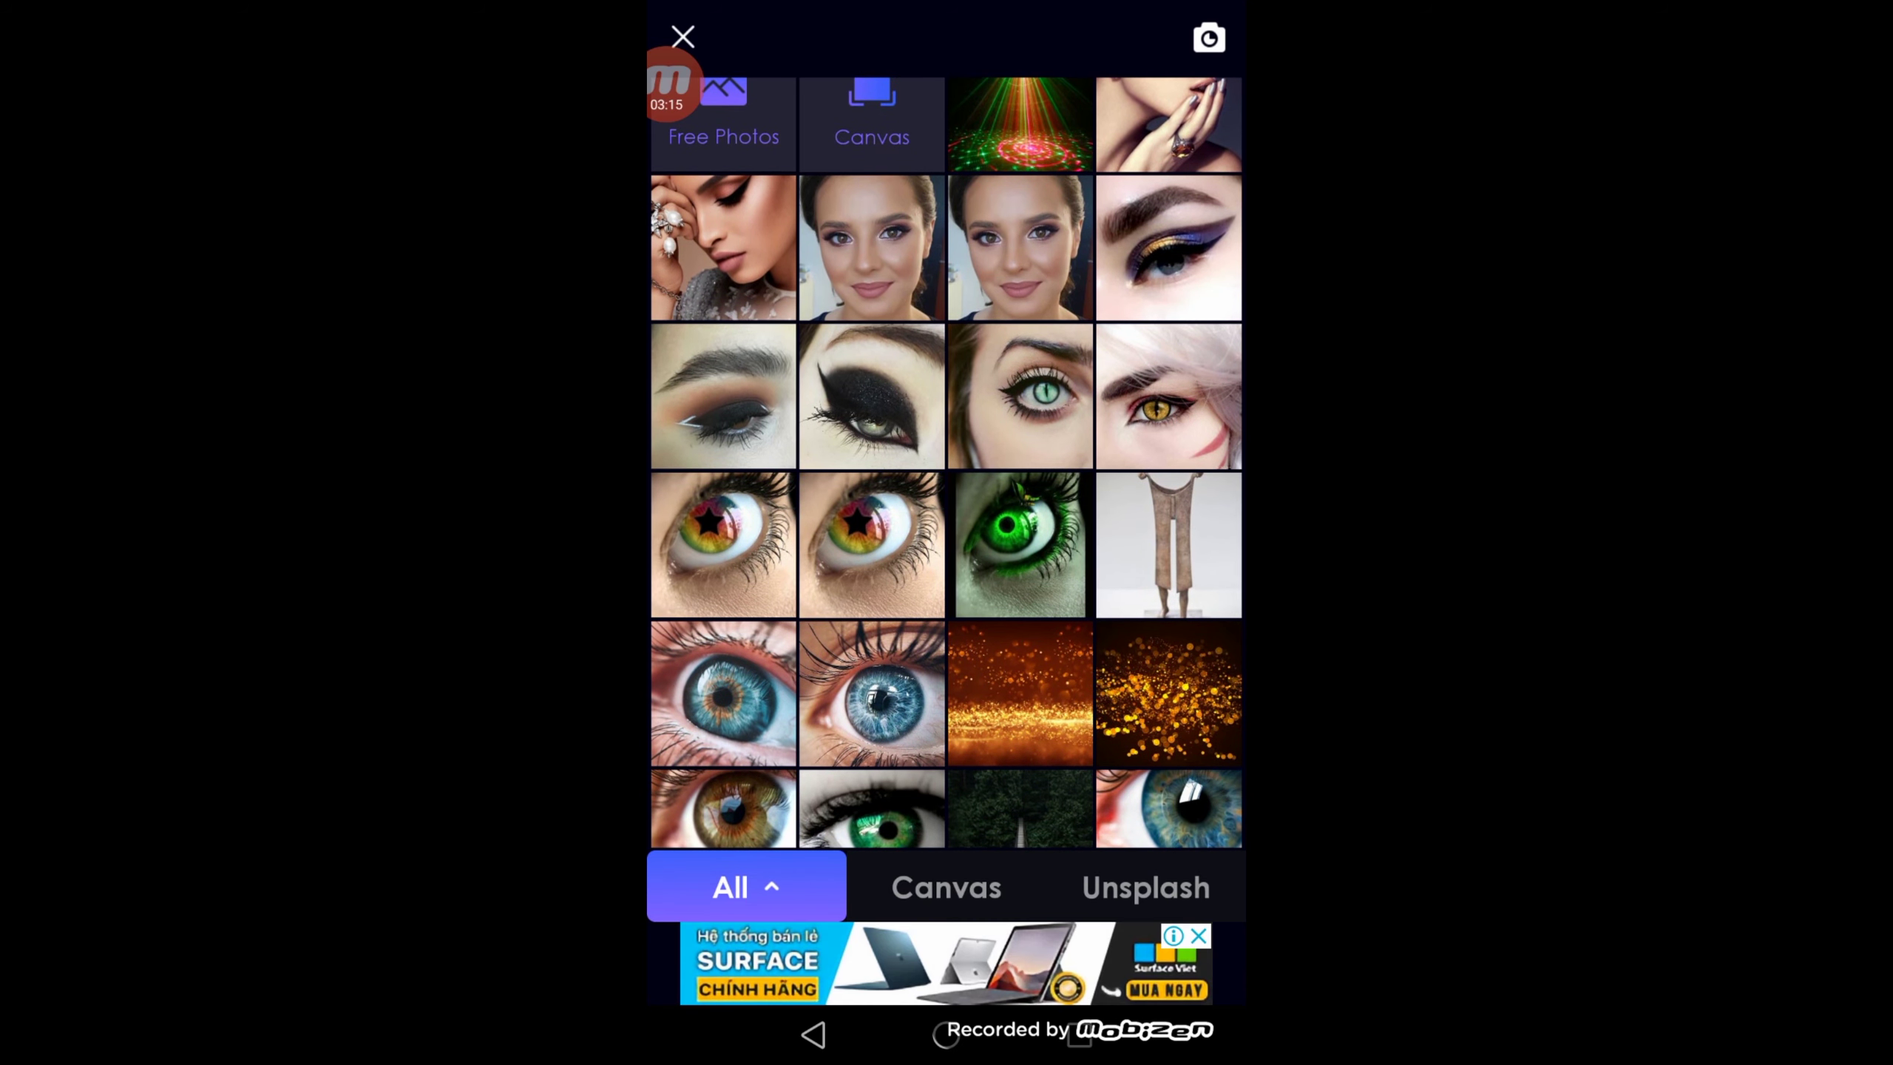
scroll(946, 462, "down", 3)
left_click(723, 766)
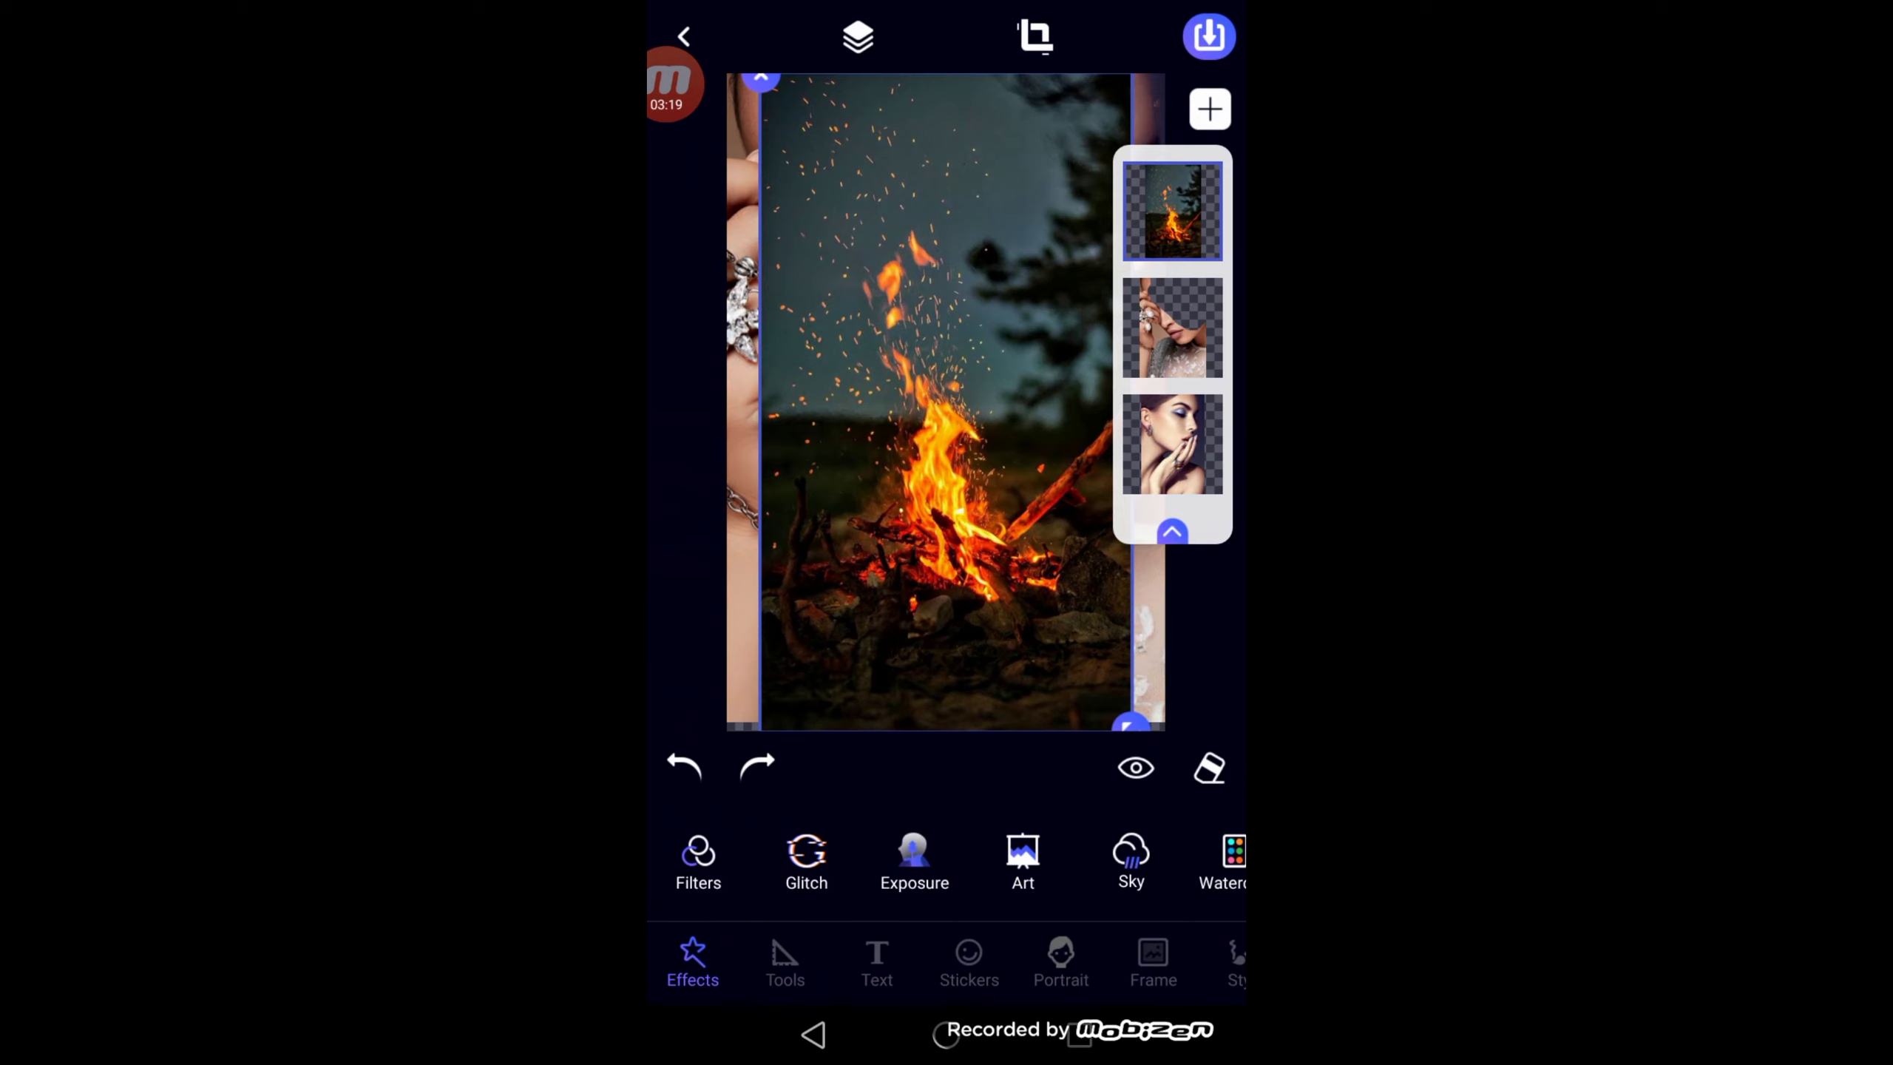
left_click_drag(1171, 210, 1172, 328)
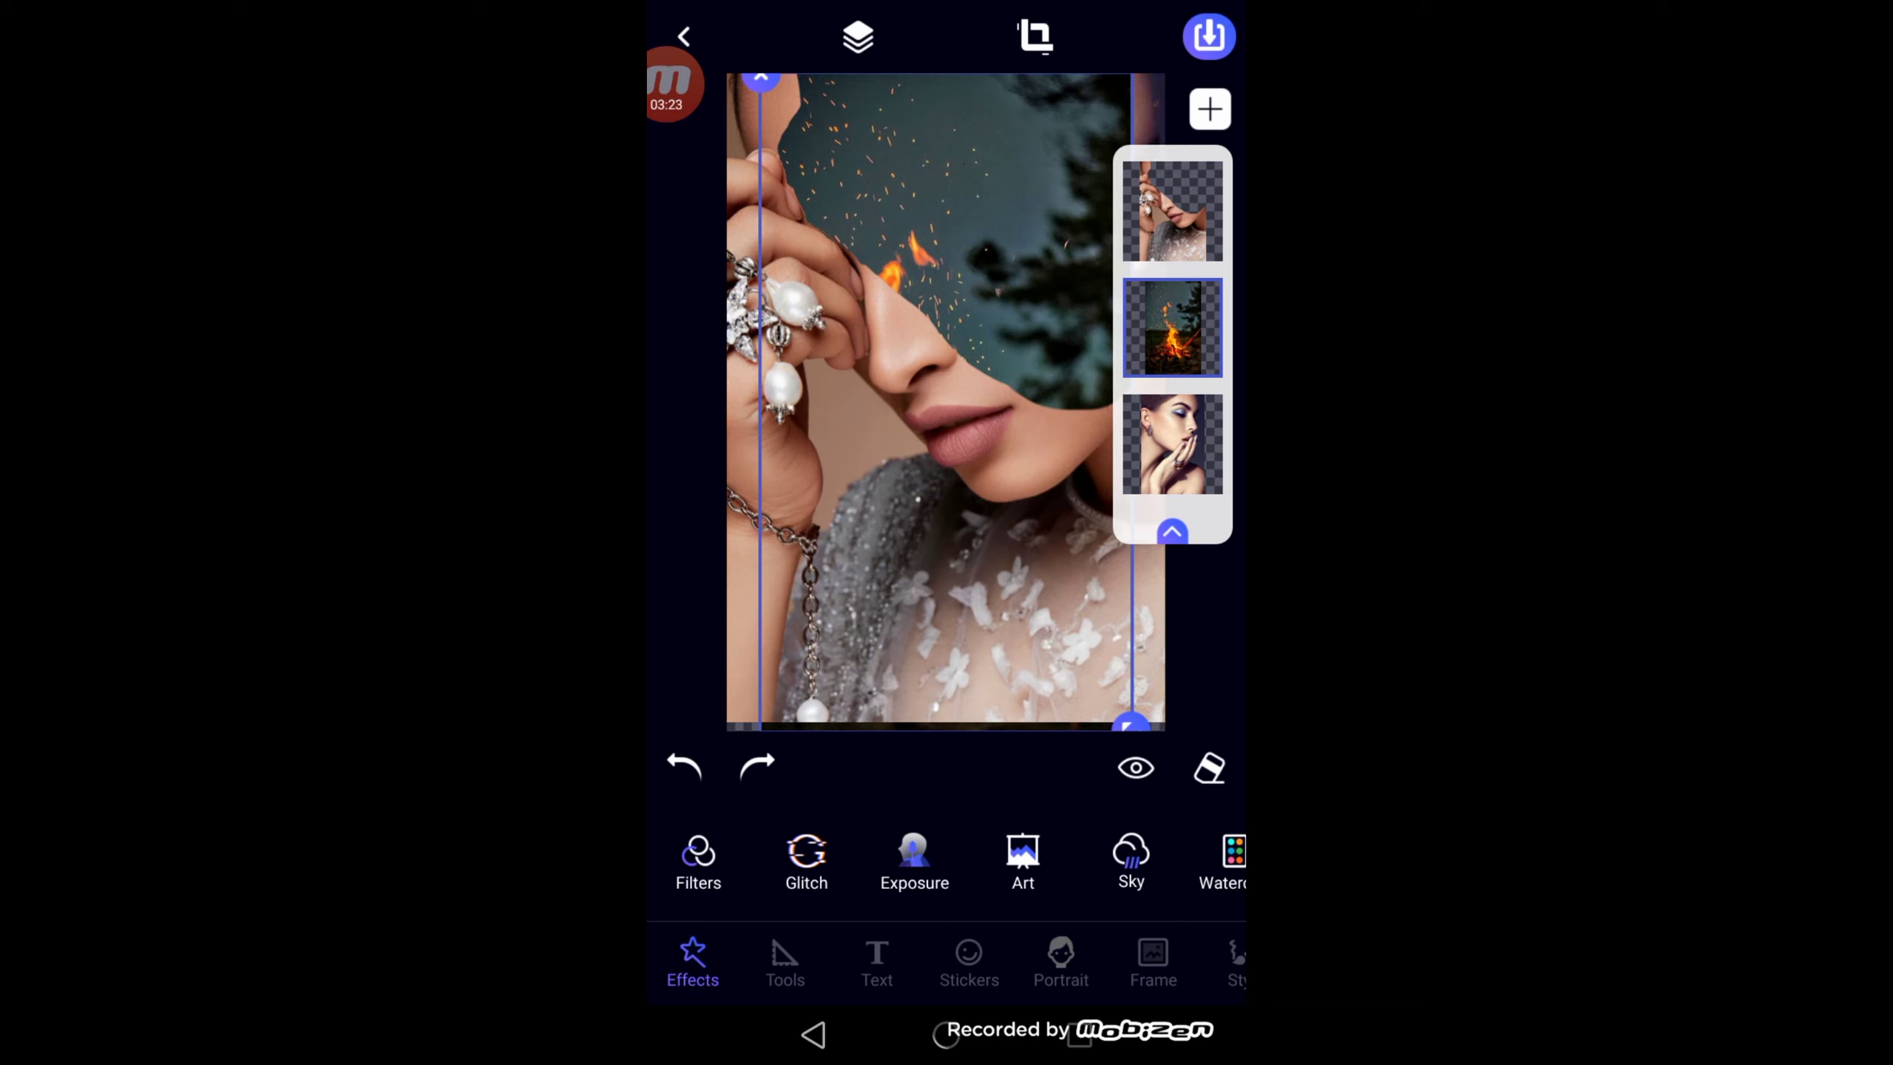
left_click(785, 961)
Step: Try Darken and Multiply, then blend the fire layer with ColorBurn at about 39 opacity
left_click_drag(1043, 857, 969, 857)
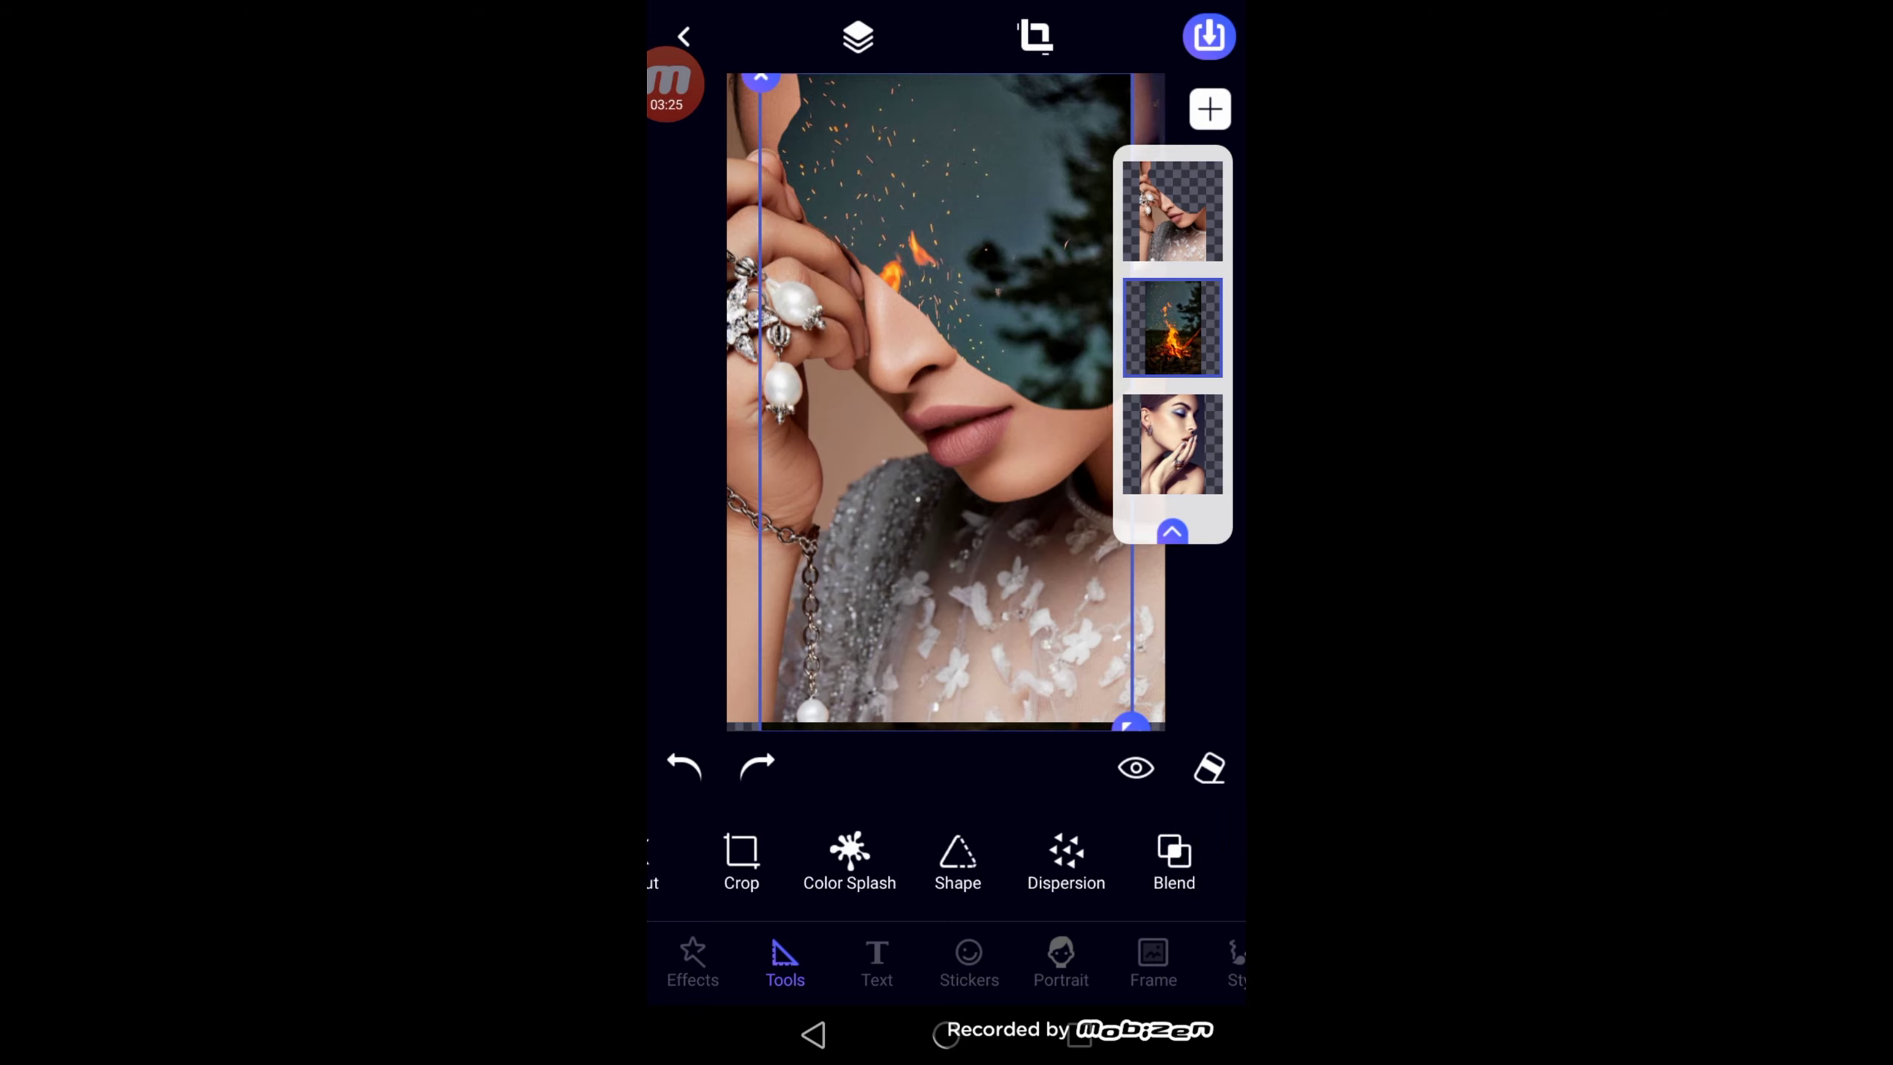
left_click(1140, 854)
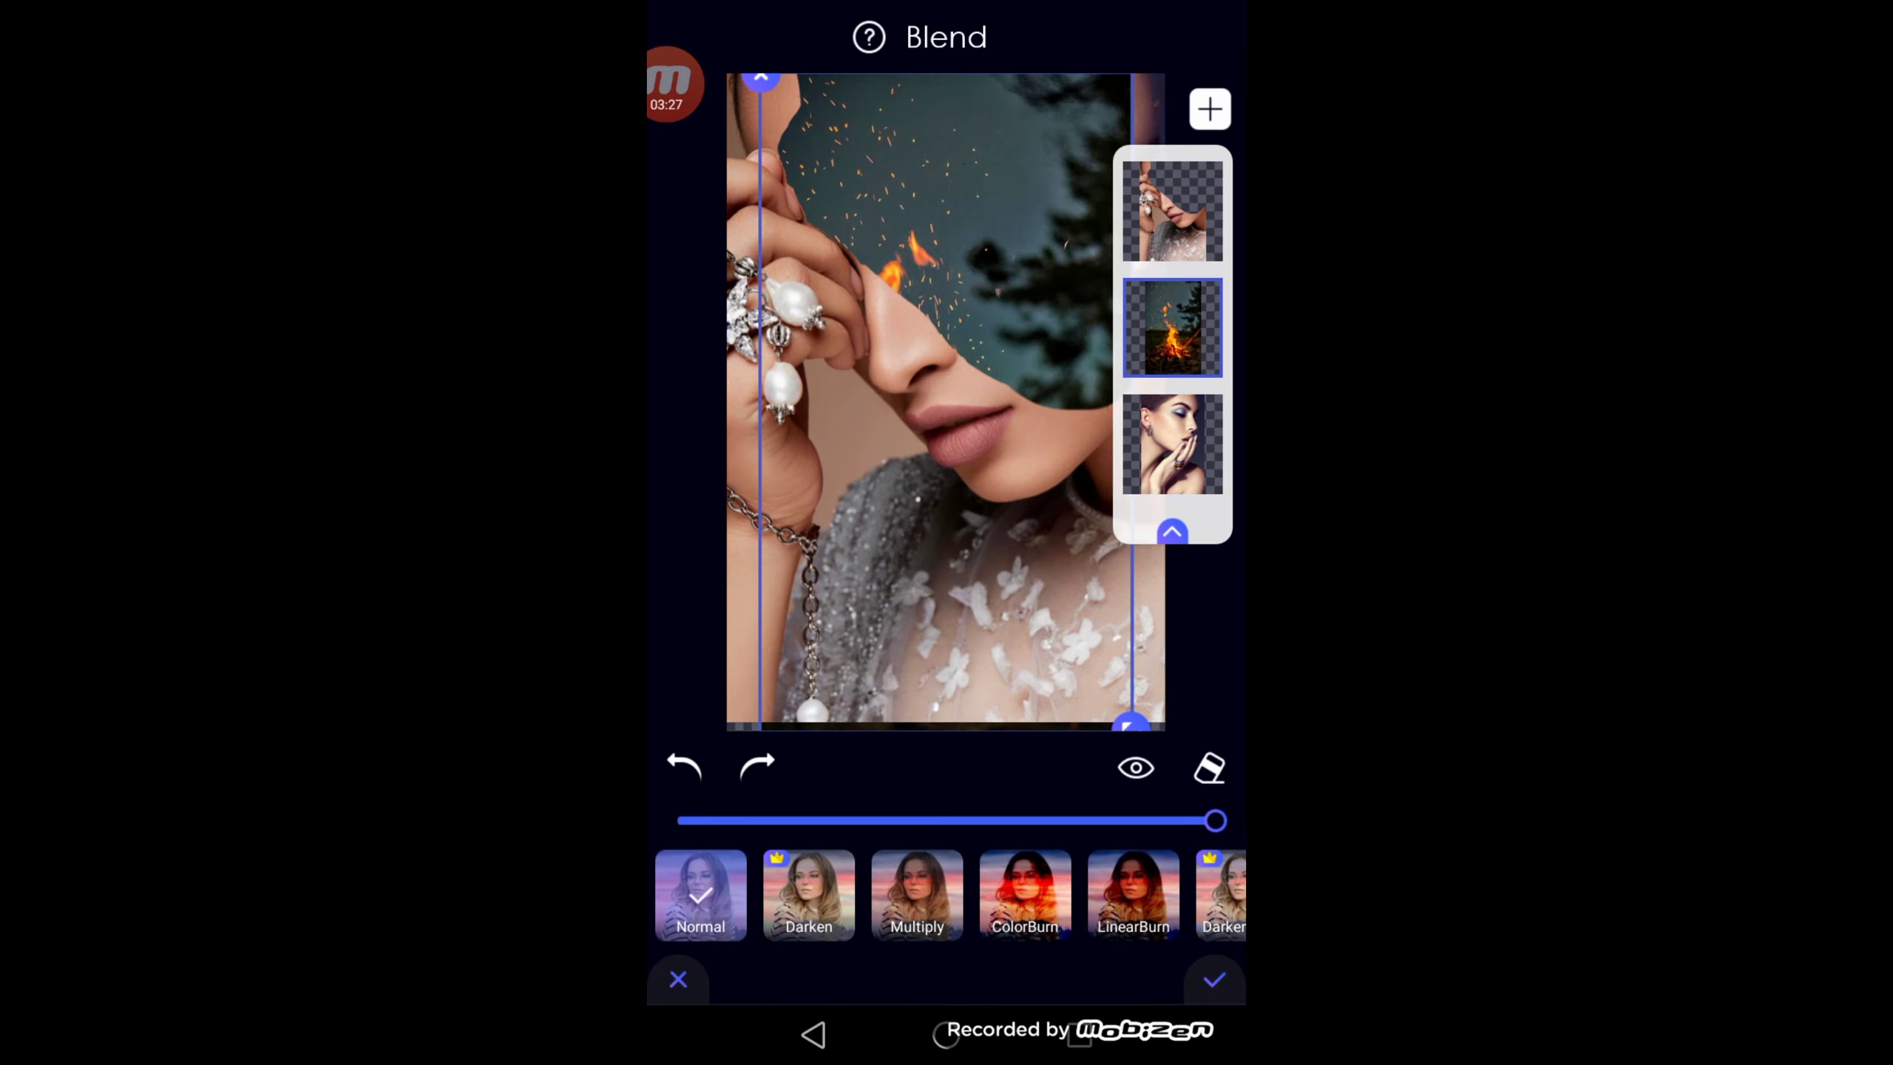
left_click(809, 894)
left_click(917, 894)
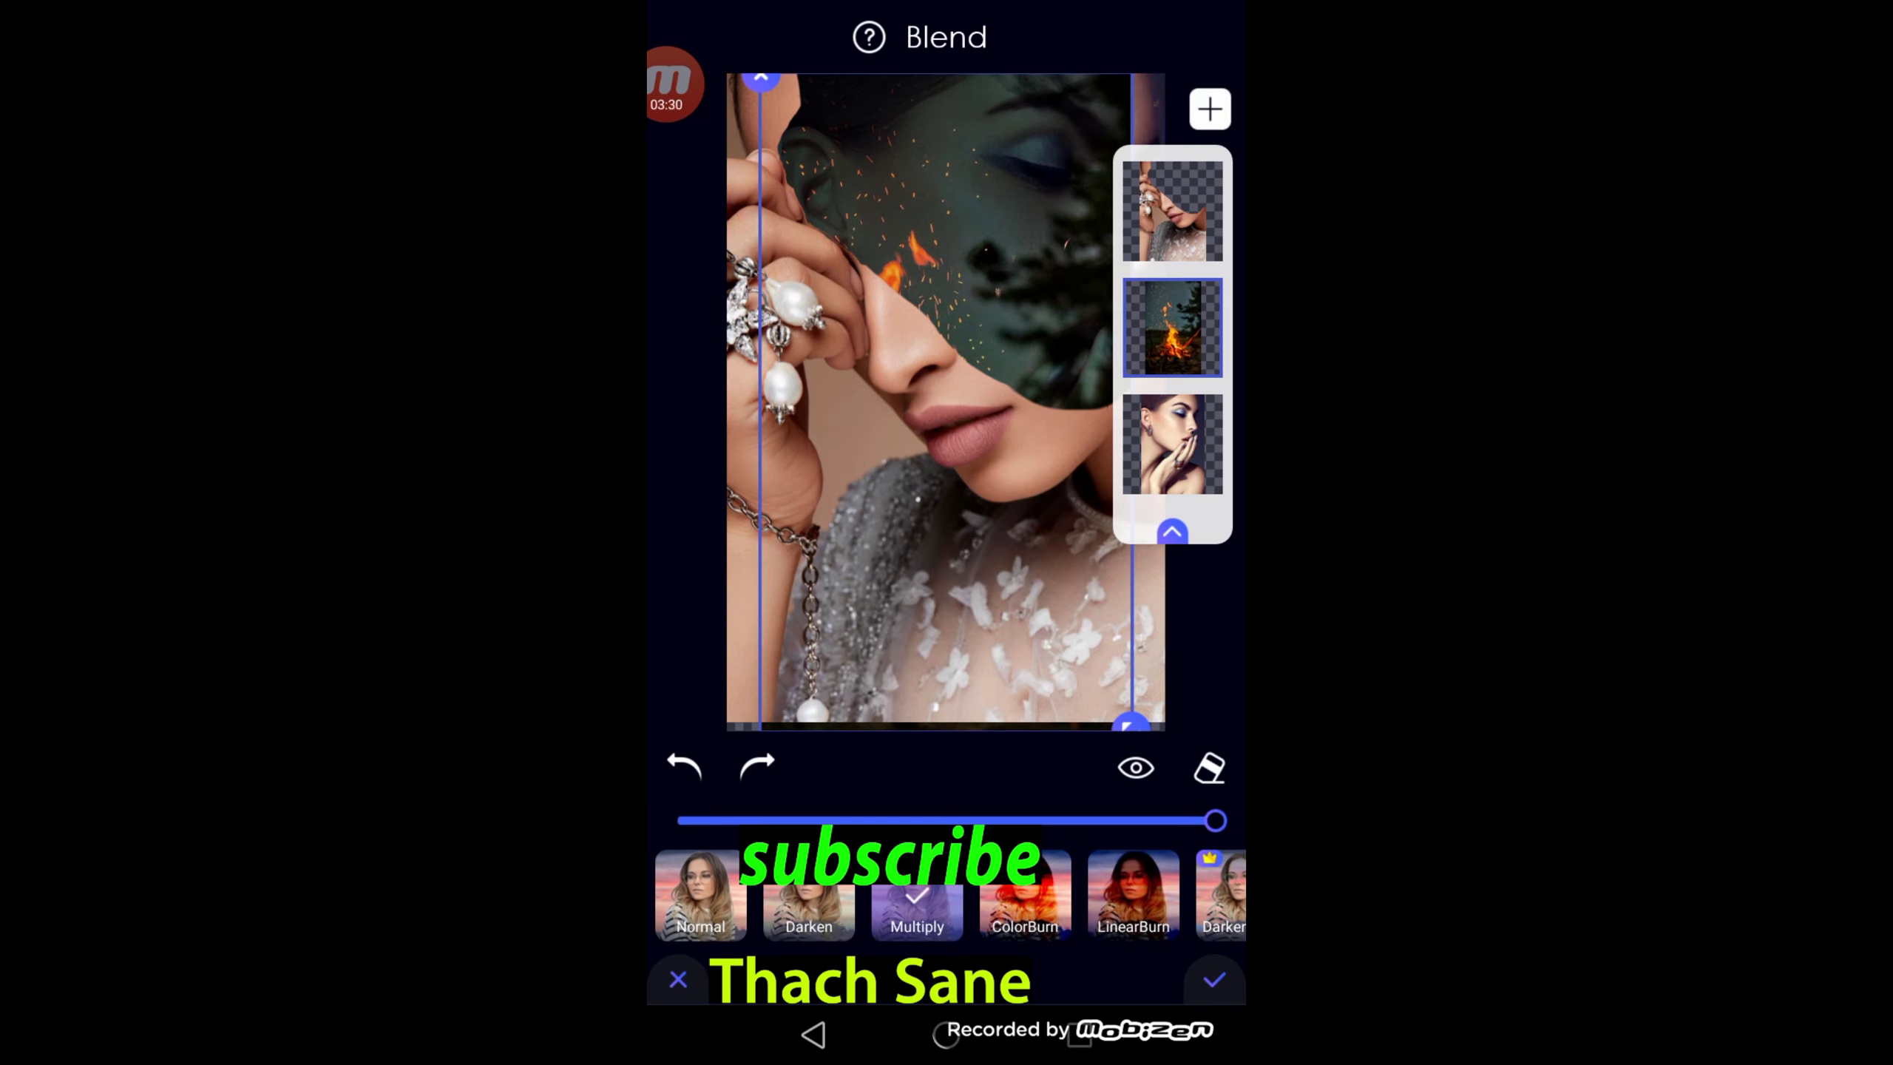
left_click(1025, 894)
left_click(1172, 211)
left_click(1172, 531)
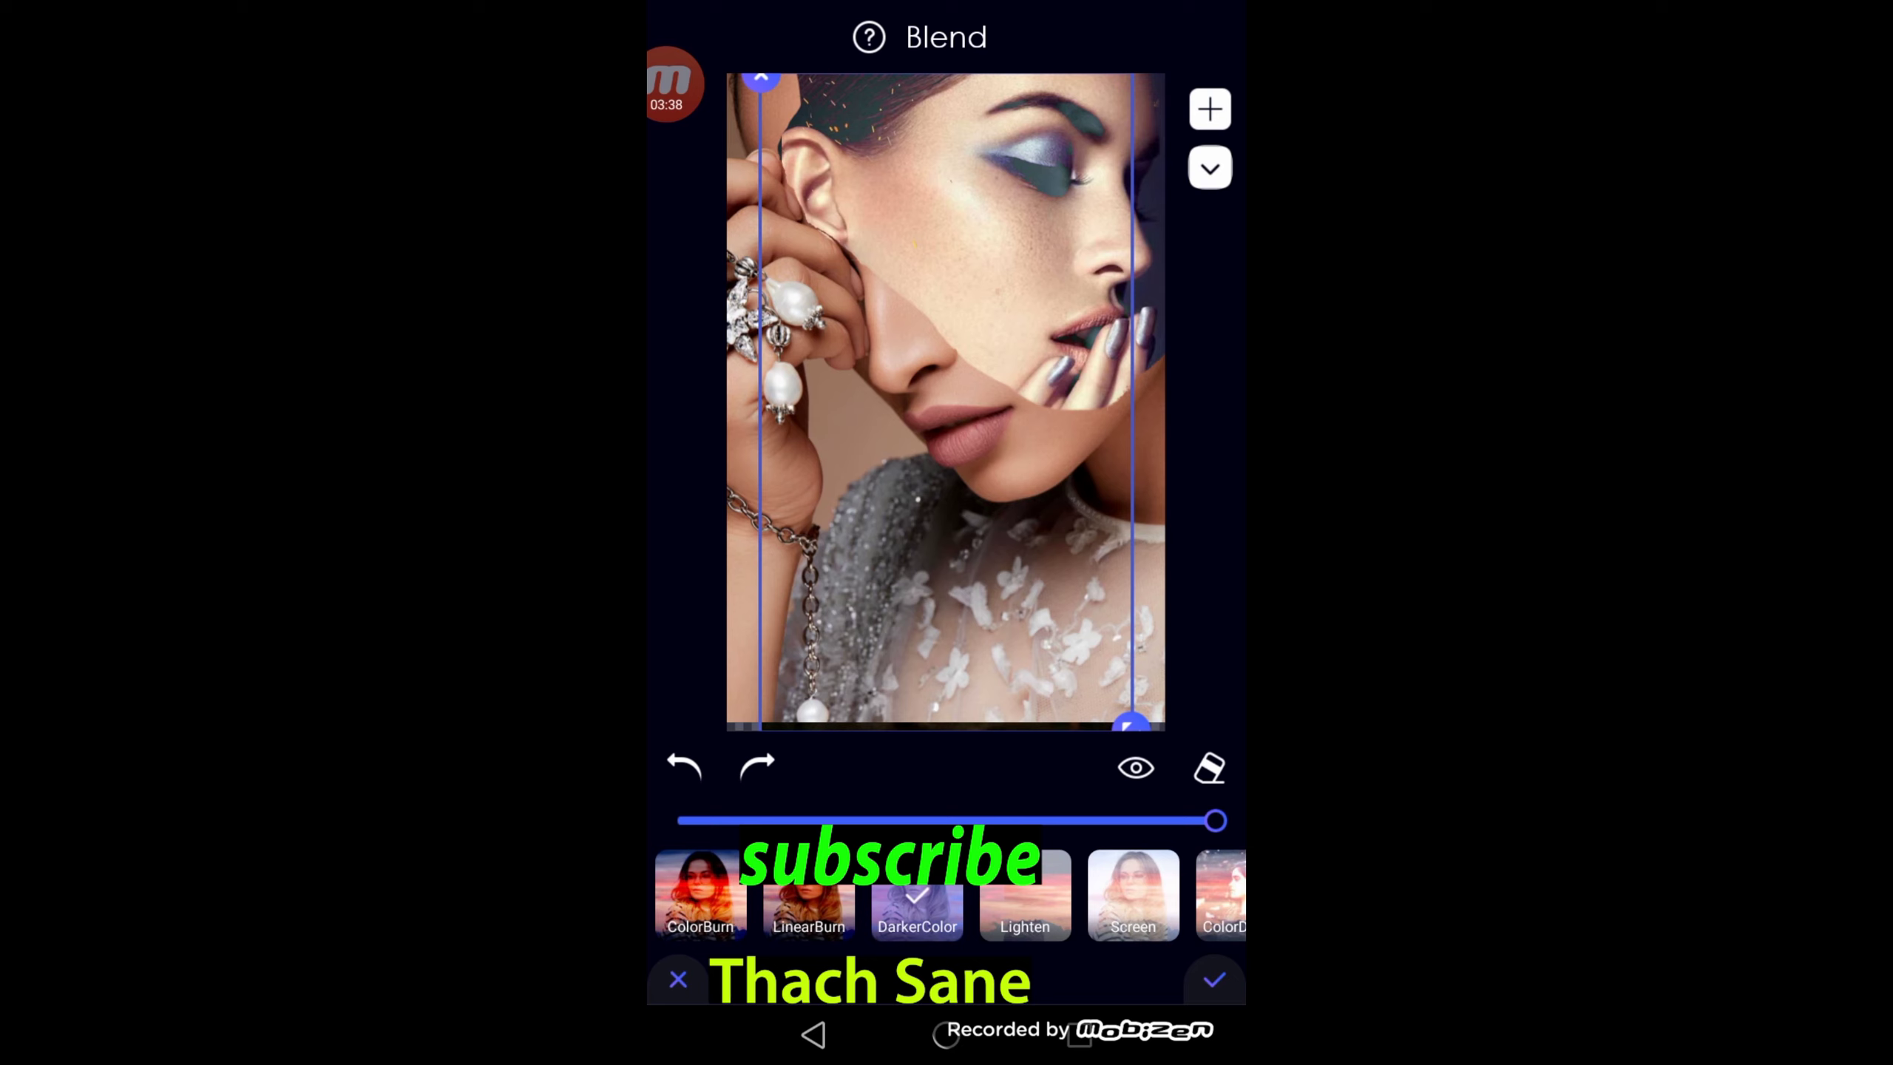
left_click(700, 894)
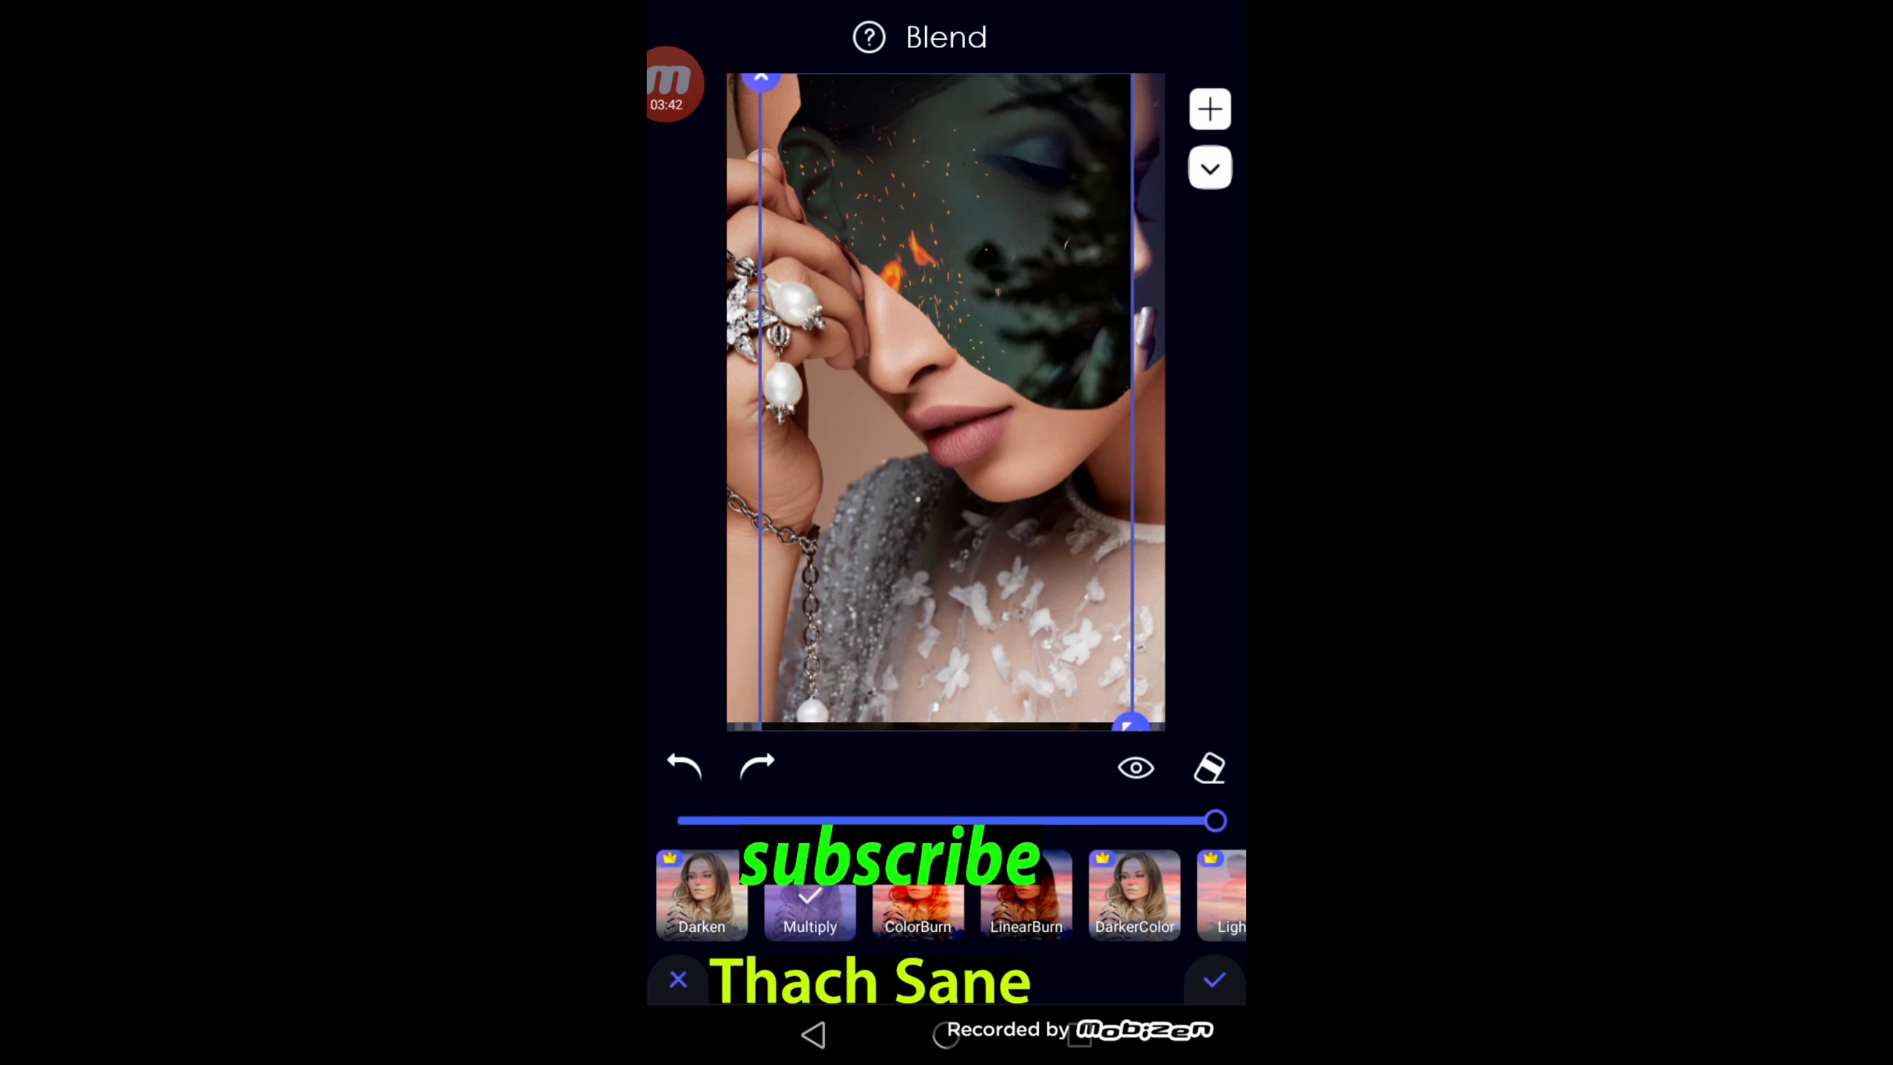
left_click_drag(1215, 820, 902, 820)
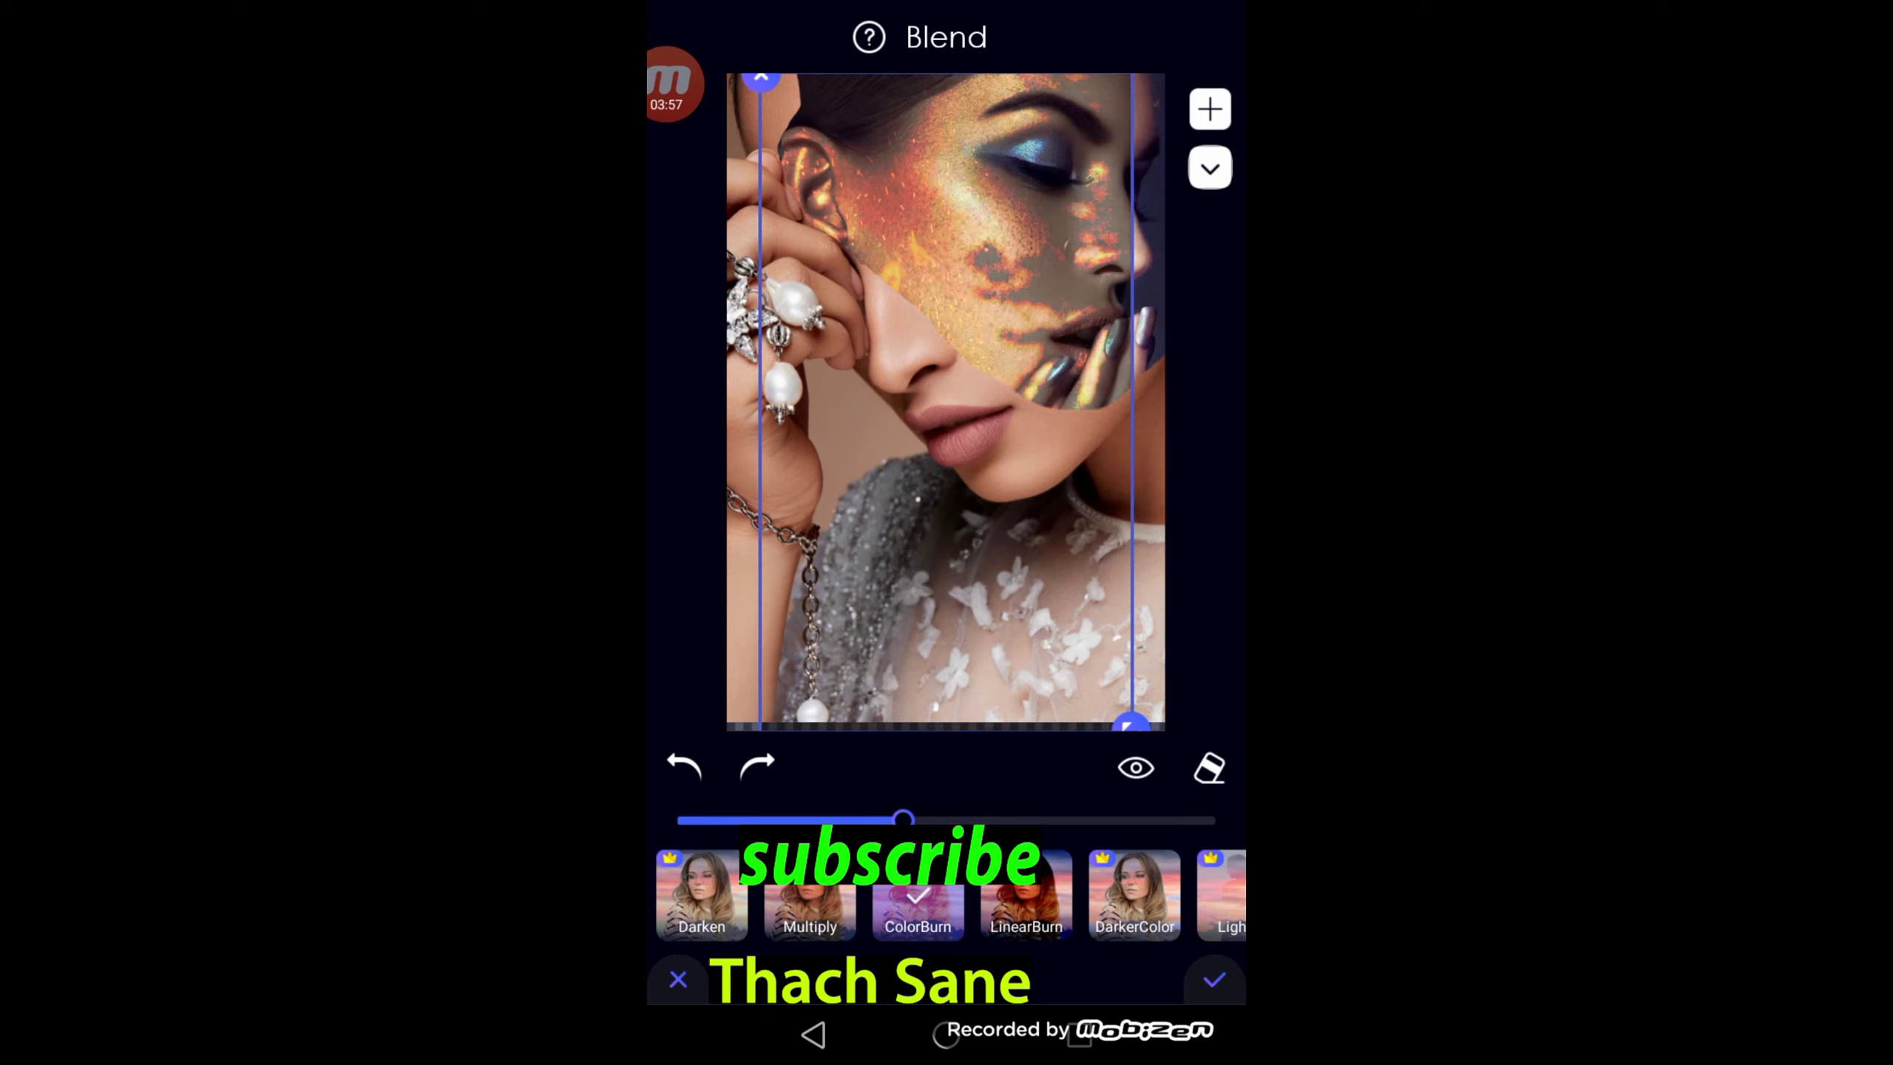
mouse_move(903, 820)
left_mouse_down()
mouse_move(815, 820)
mouse_move(903, 820)
left_mouse_up()
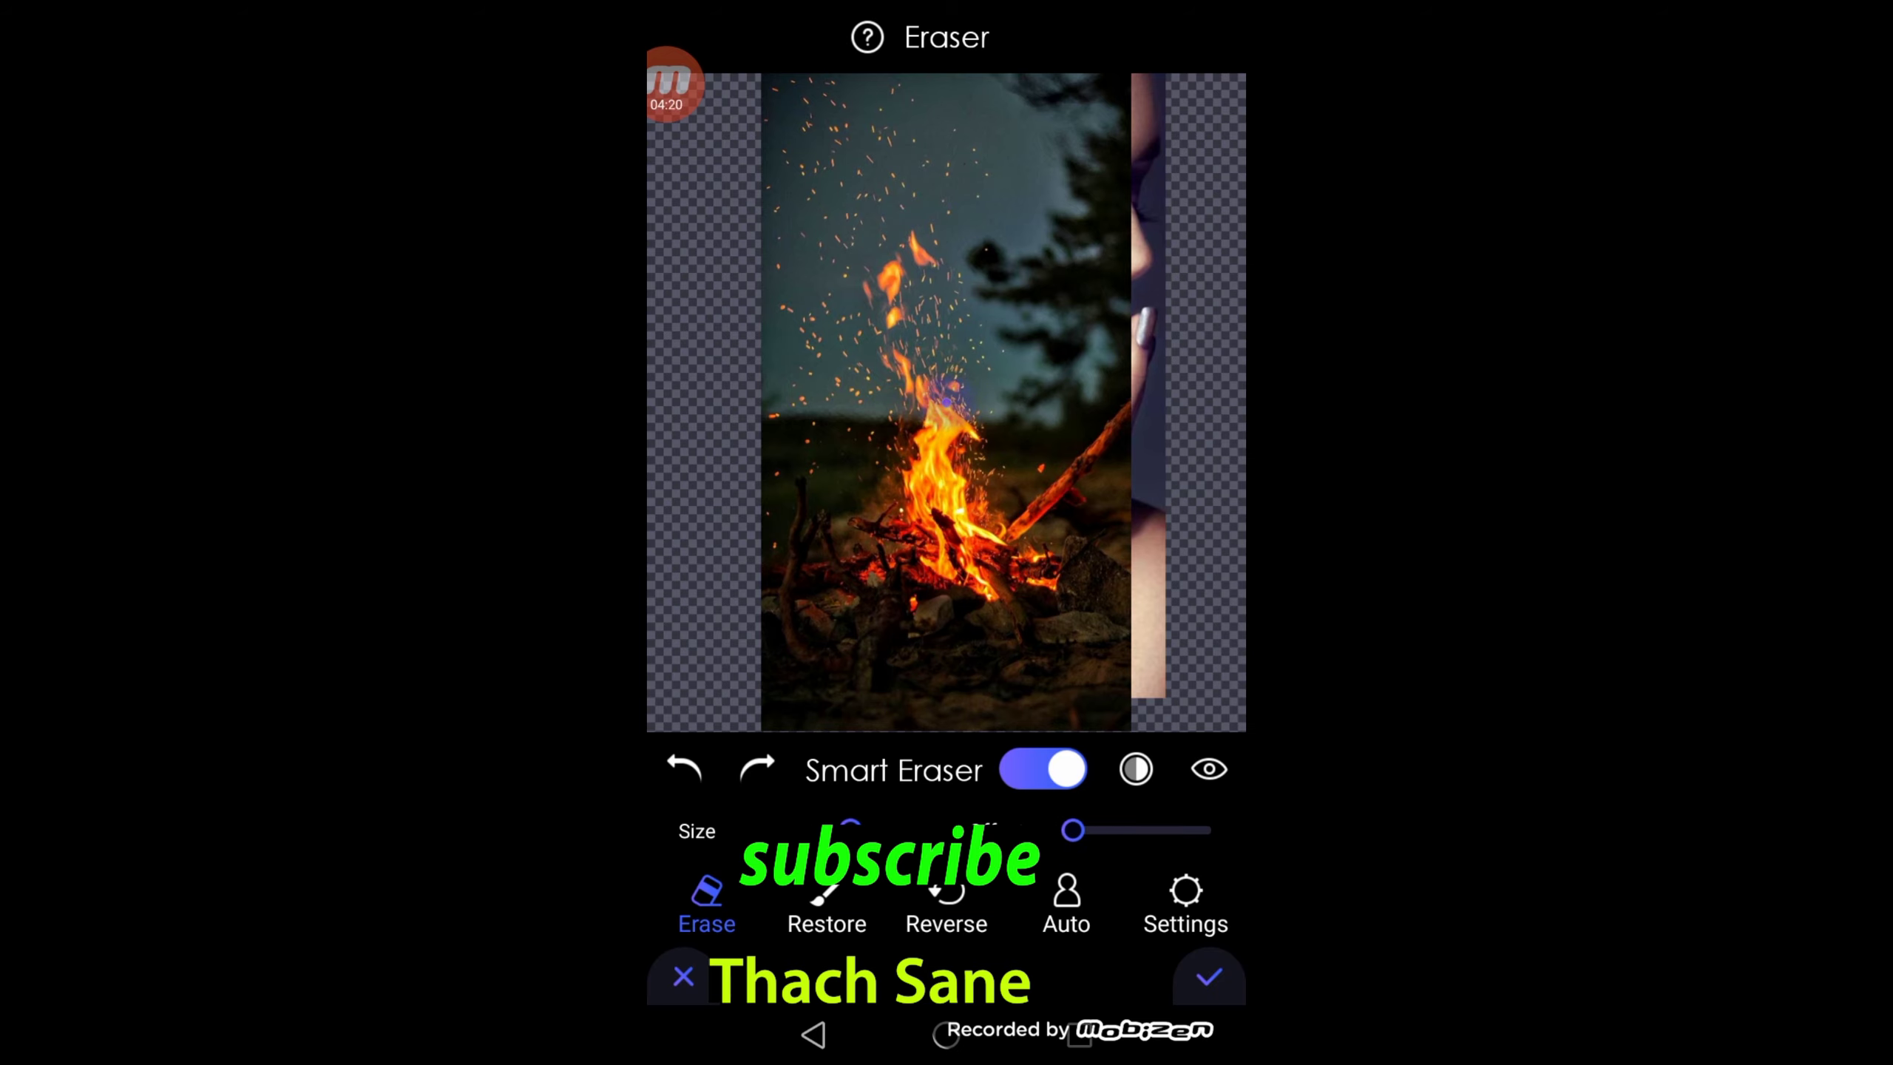
Step: Erase fire over the fingers, using an eraser at about 16% opacity and 36% hardness
left_click_drag(1073, 830, 1211, 829)
mouse_move(1162, 418)
left_mouse_down()
mouse_move(1026, 570)
mouse_move(1053, 582)
mouse_move(1067, 497)
mouse_move(1136, 459)
left_mouse_up()
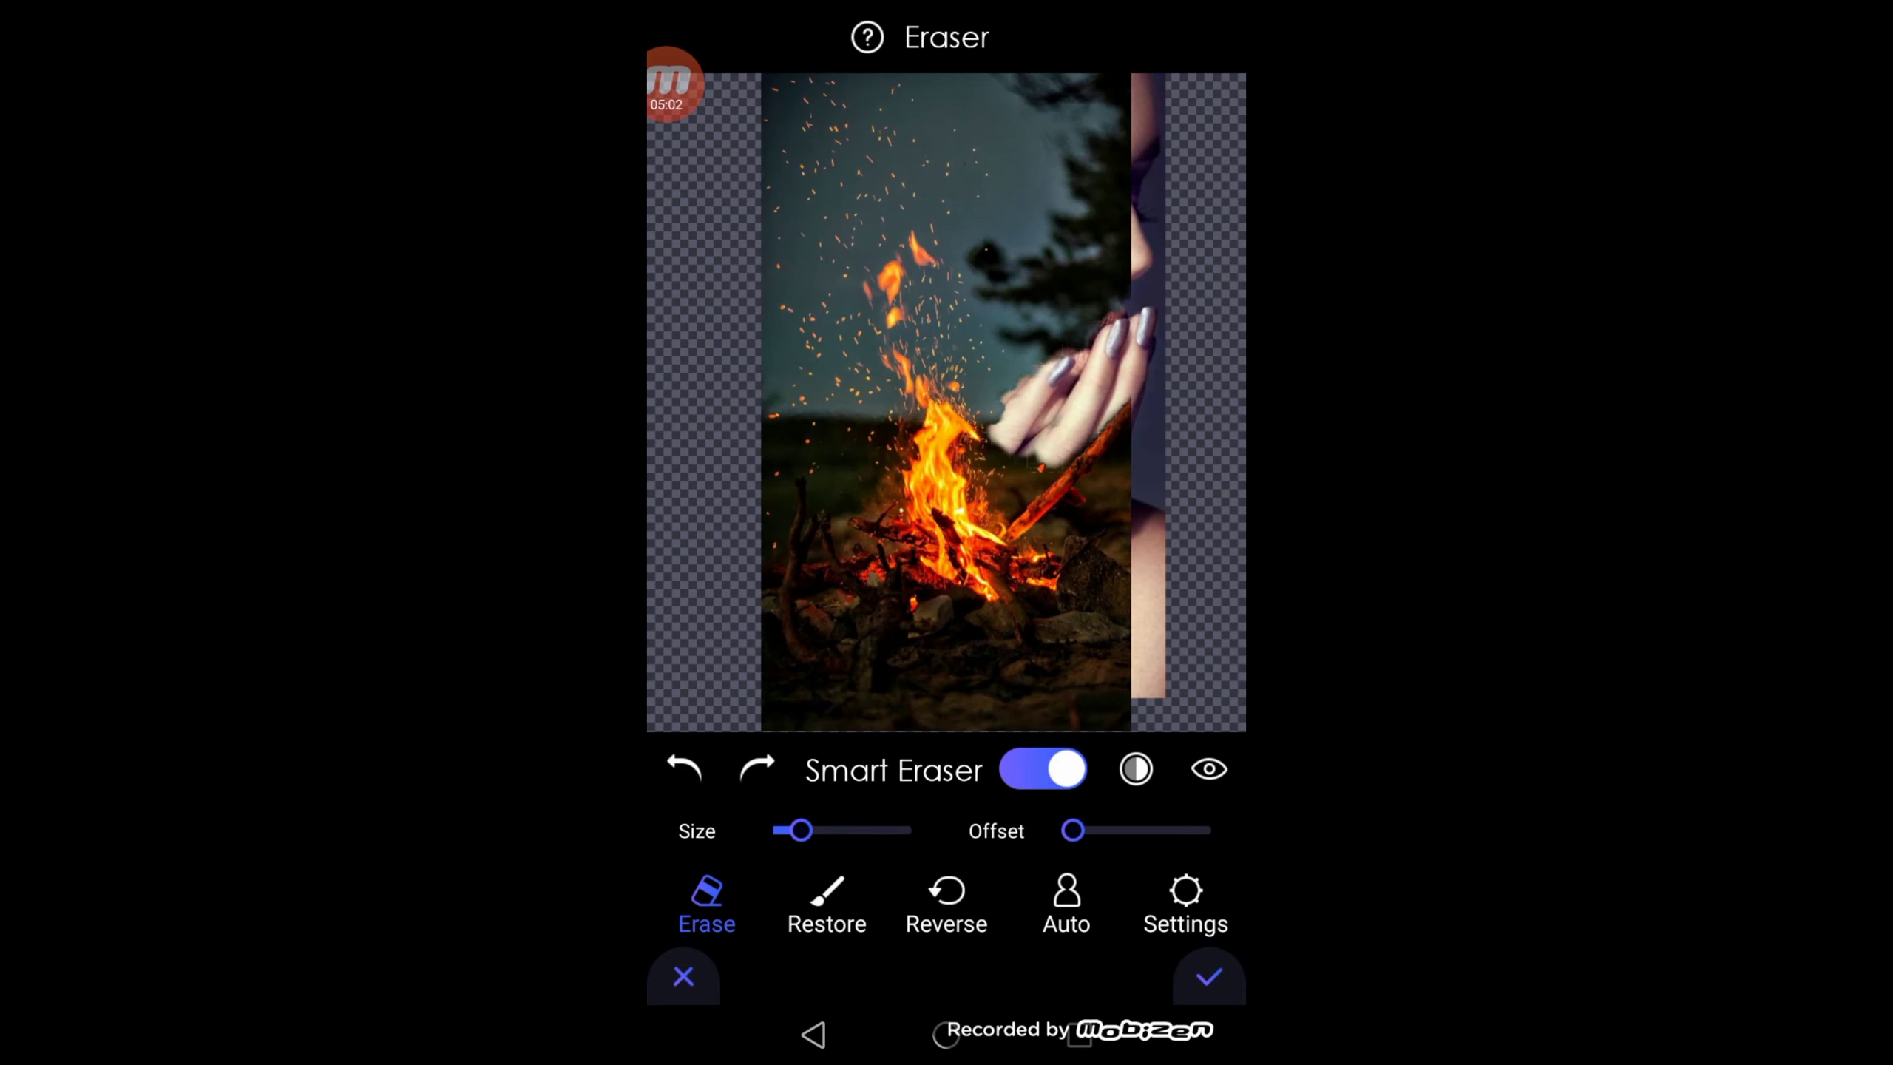
left_click(1185, 902)
left_click_drag(1213, 859, 805, 859)
left_click_drag(1063, 925, 902, 925)
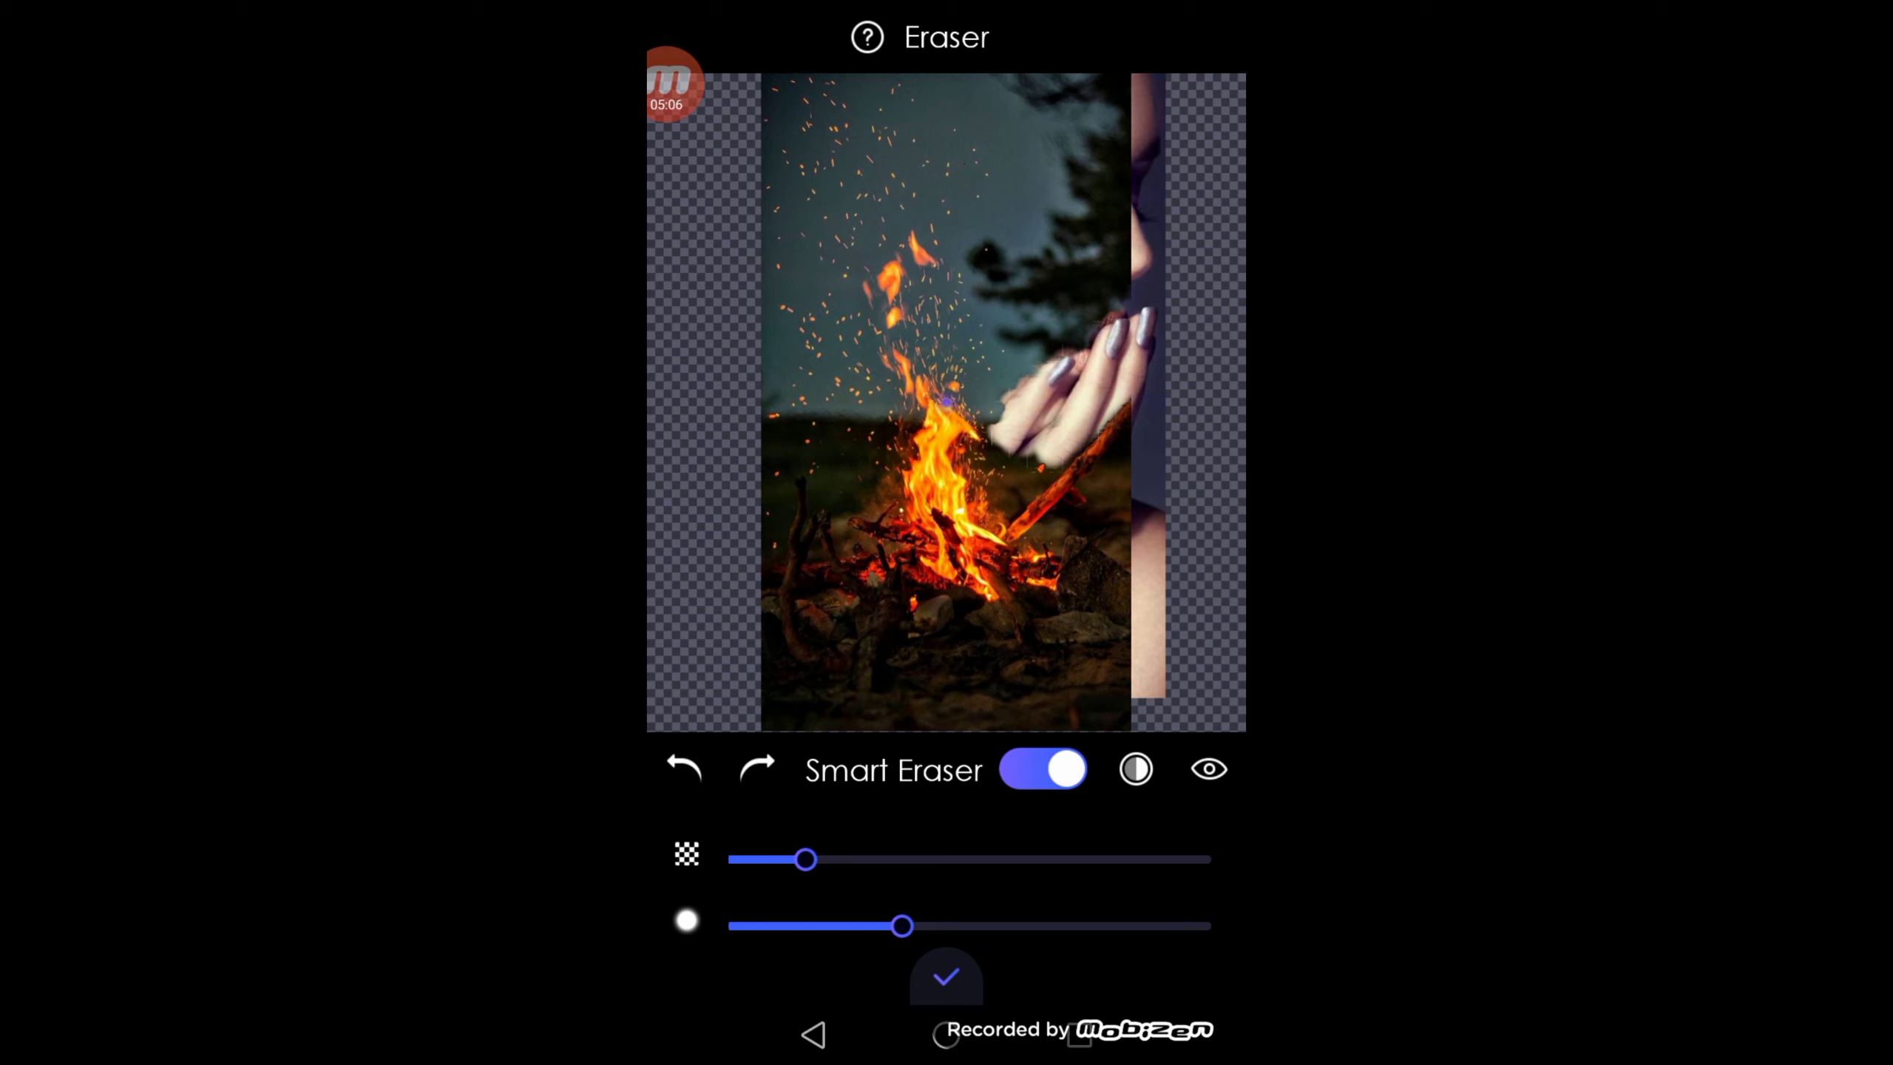
left_click(946, 976)
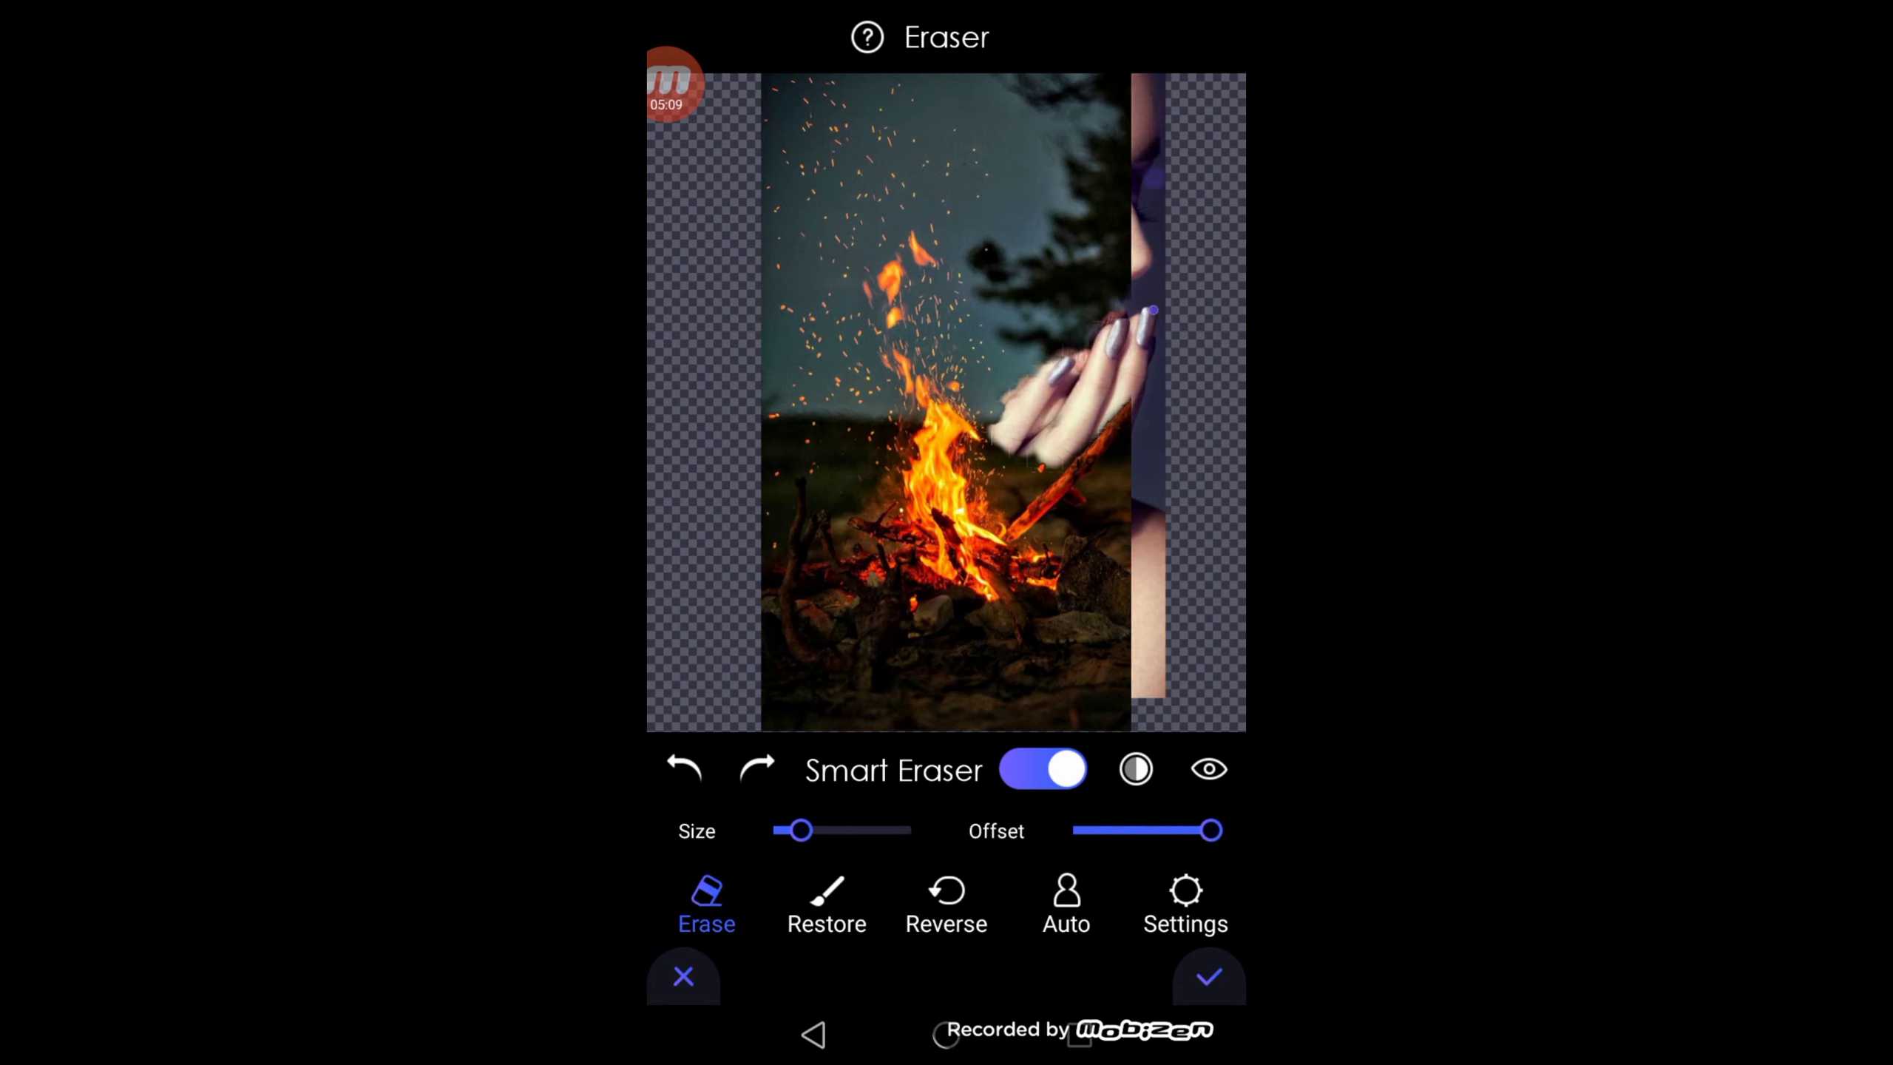
mouse_move(1153, 309)
left_mouse_down()
mouse_move(1032, 303)
mouse_move(1071, 301)
mouse_move(1007, 278)
mouse_move(1063, 269)
mouse_move(1066, 306)
mouse_move(1003, 283)
mouse_move(1029, 275)
mouse_move(1041, 320)
left_mouse_up()
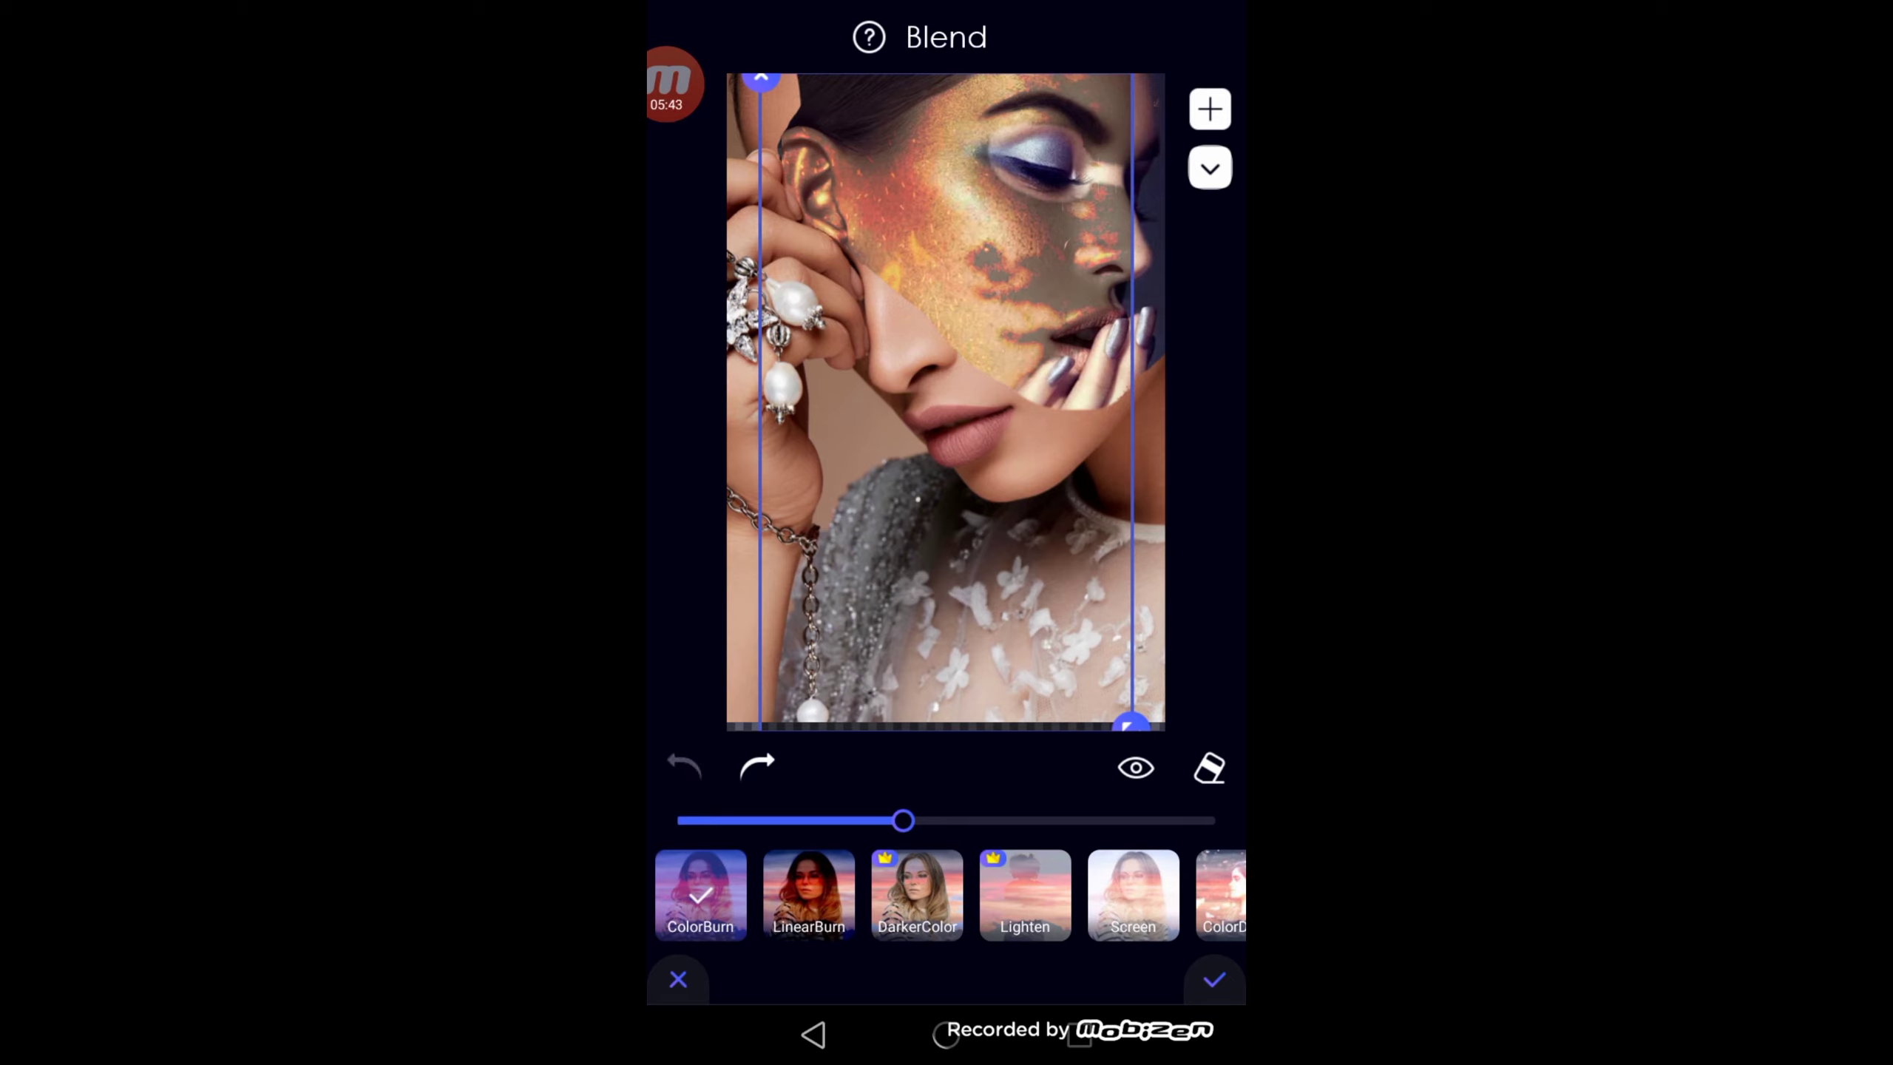
Step: Erase the fire covering the woman's eye, undoing stray strokes, and confirm the erase
left_click(683, 766)
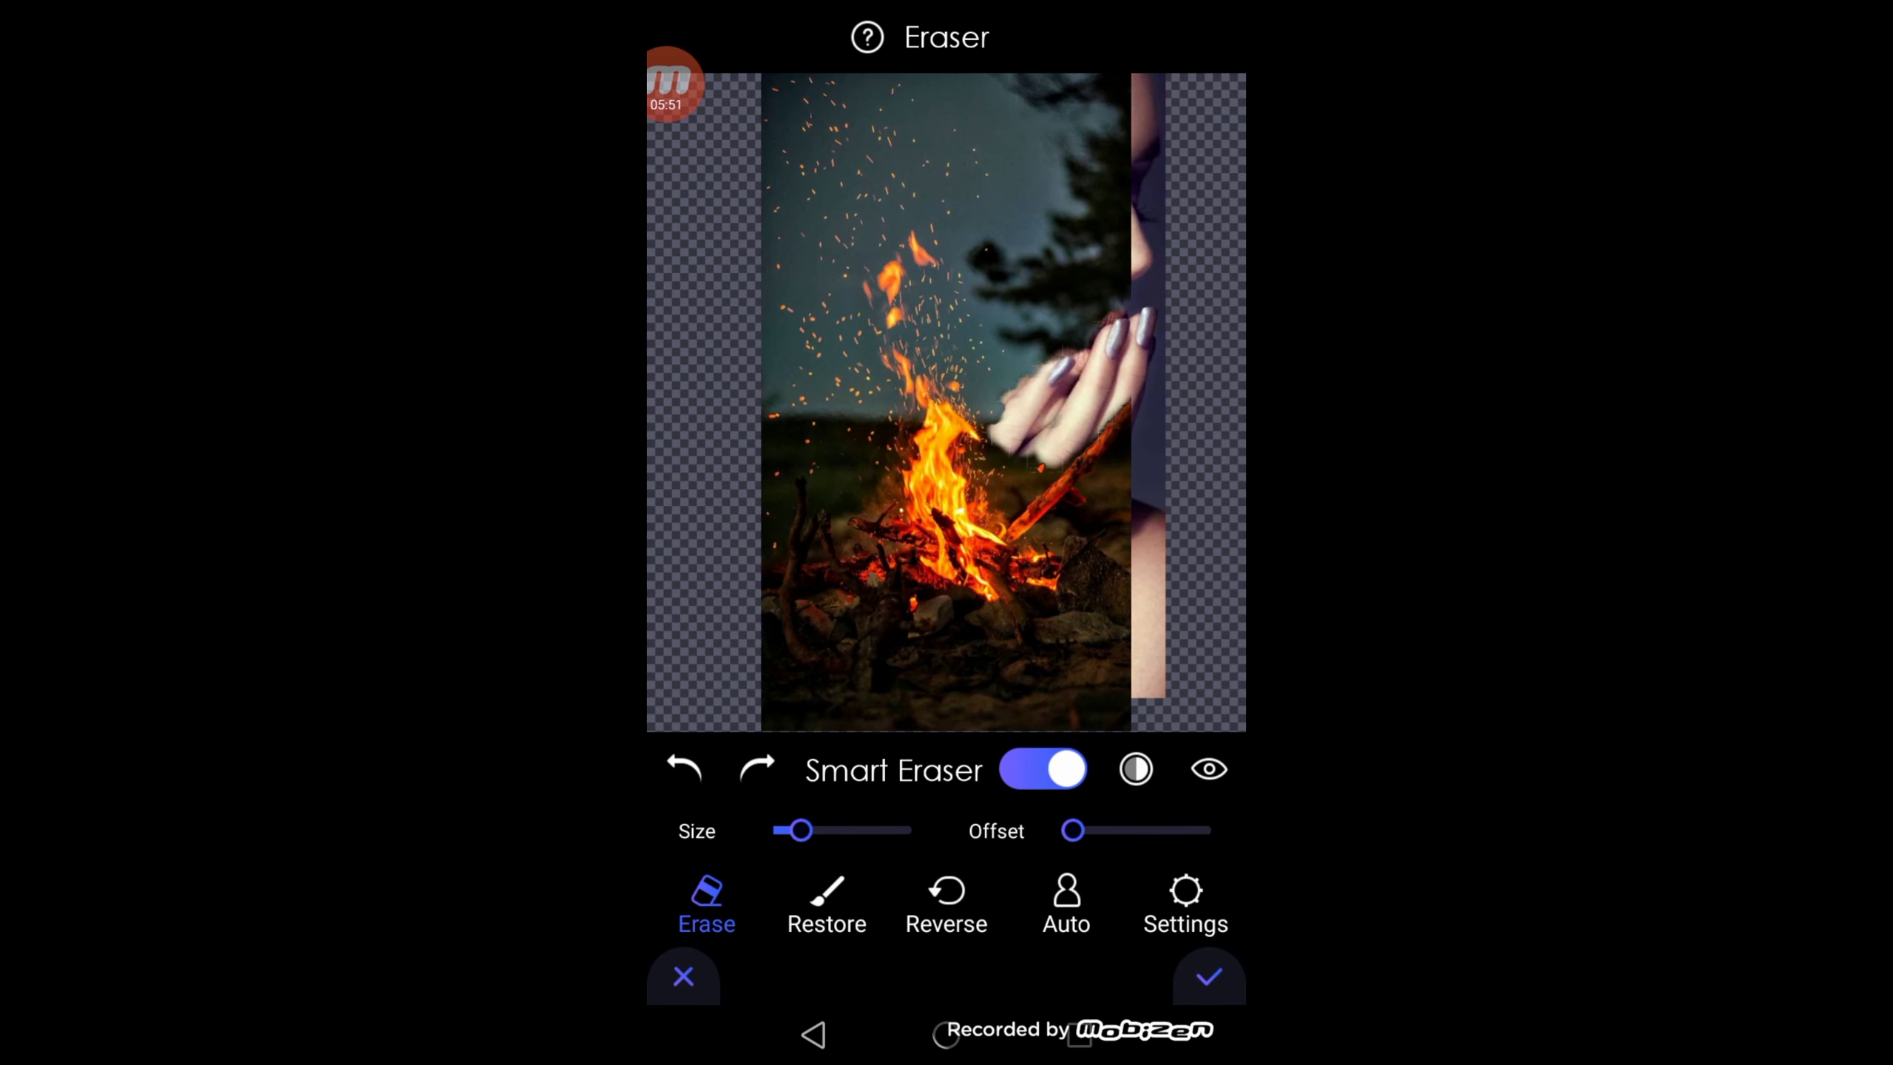
left_click_drag(1073, 829, 1211, 829)
left_click_drag(801, 830, 838, 829)
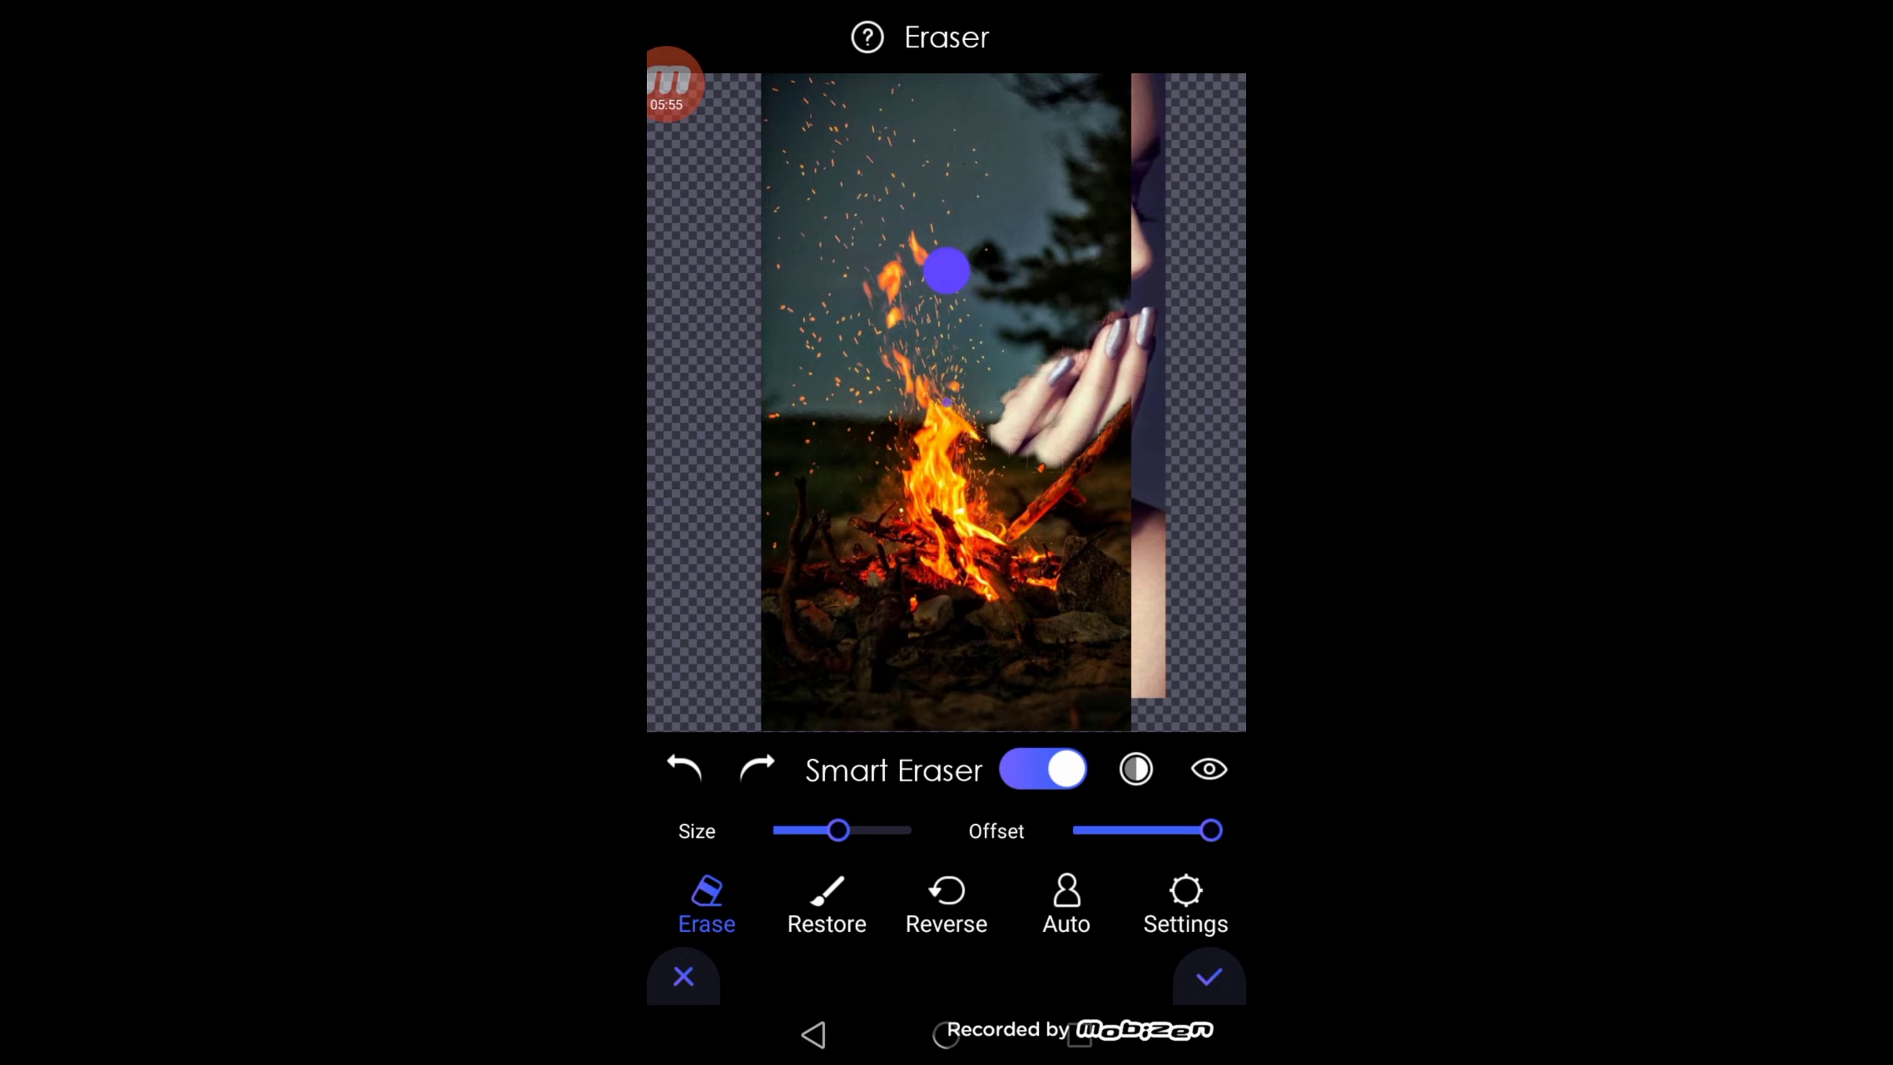
left_click_drag(946, 403, 1052, 224)
left_click_drag(1211, 829, 1083, 829)
left_click(684, 768)
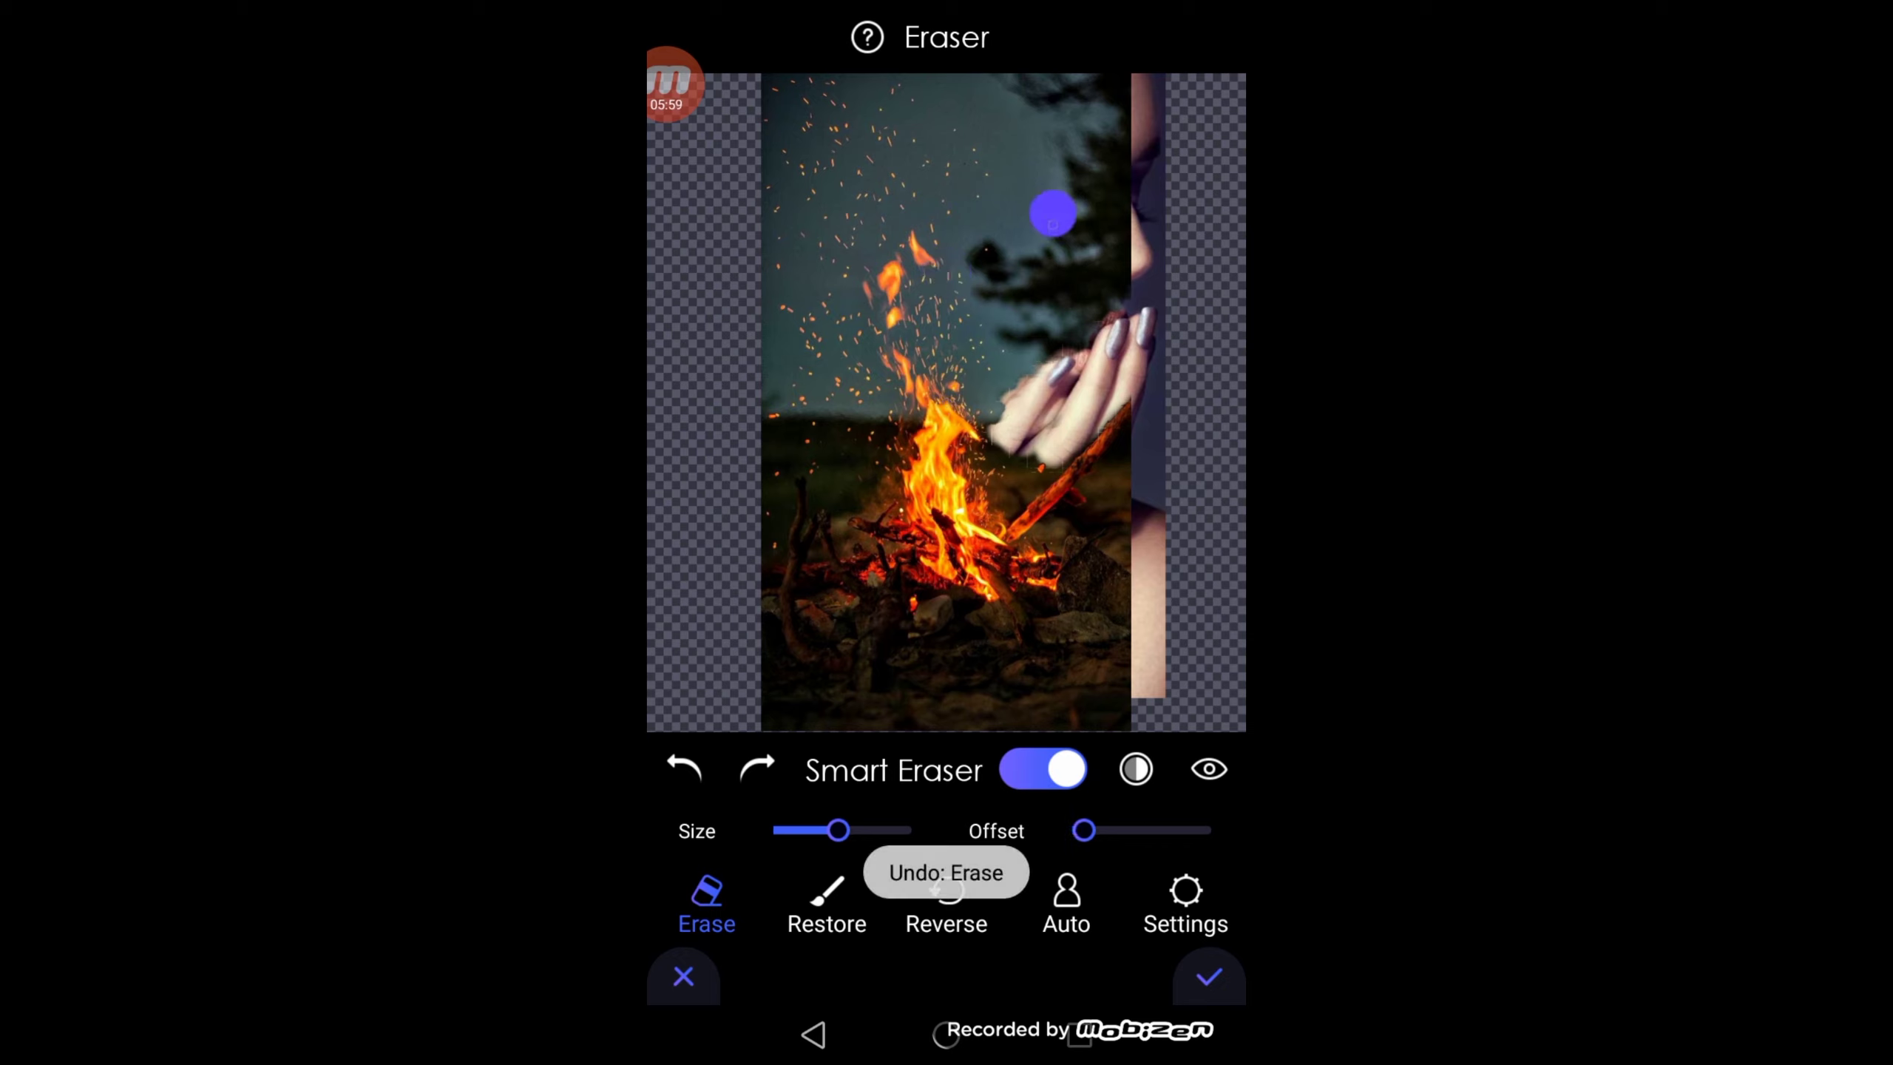
mouse_move(1052, 214)
left_mouse_down()
mouse_move(1052, 190)
mouse_move(1213, 202)
mouse_move(1043, 157)
mouse_move(1217, 206)
mouse_move(1037, 145)
mouse_move(1213, 198)
mouse_move(1074, 174)
left_mouse_up()
mouse_move(1074, 175)
left_mouse_down()
mouse_move(1214, 189)
mouse_move(1063, 153)
mouse_move(1203, 197)
mouse_move(999, 164)
mouse_move(1185, 209)
mouse_move(1035, 199)
mouse_move(1152, 160)
mouse_move(1230, 261)
mouse_move(1023, 125)
mouse_move(1219, 185)
mouse_move(998, 139)
mouse_move(1218, 227)
left_mouse_up()
left_click(1185, 902)
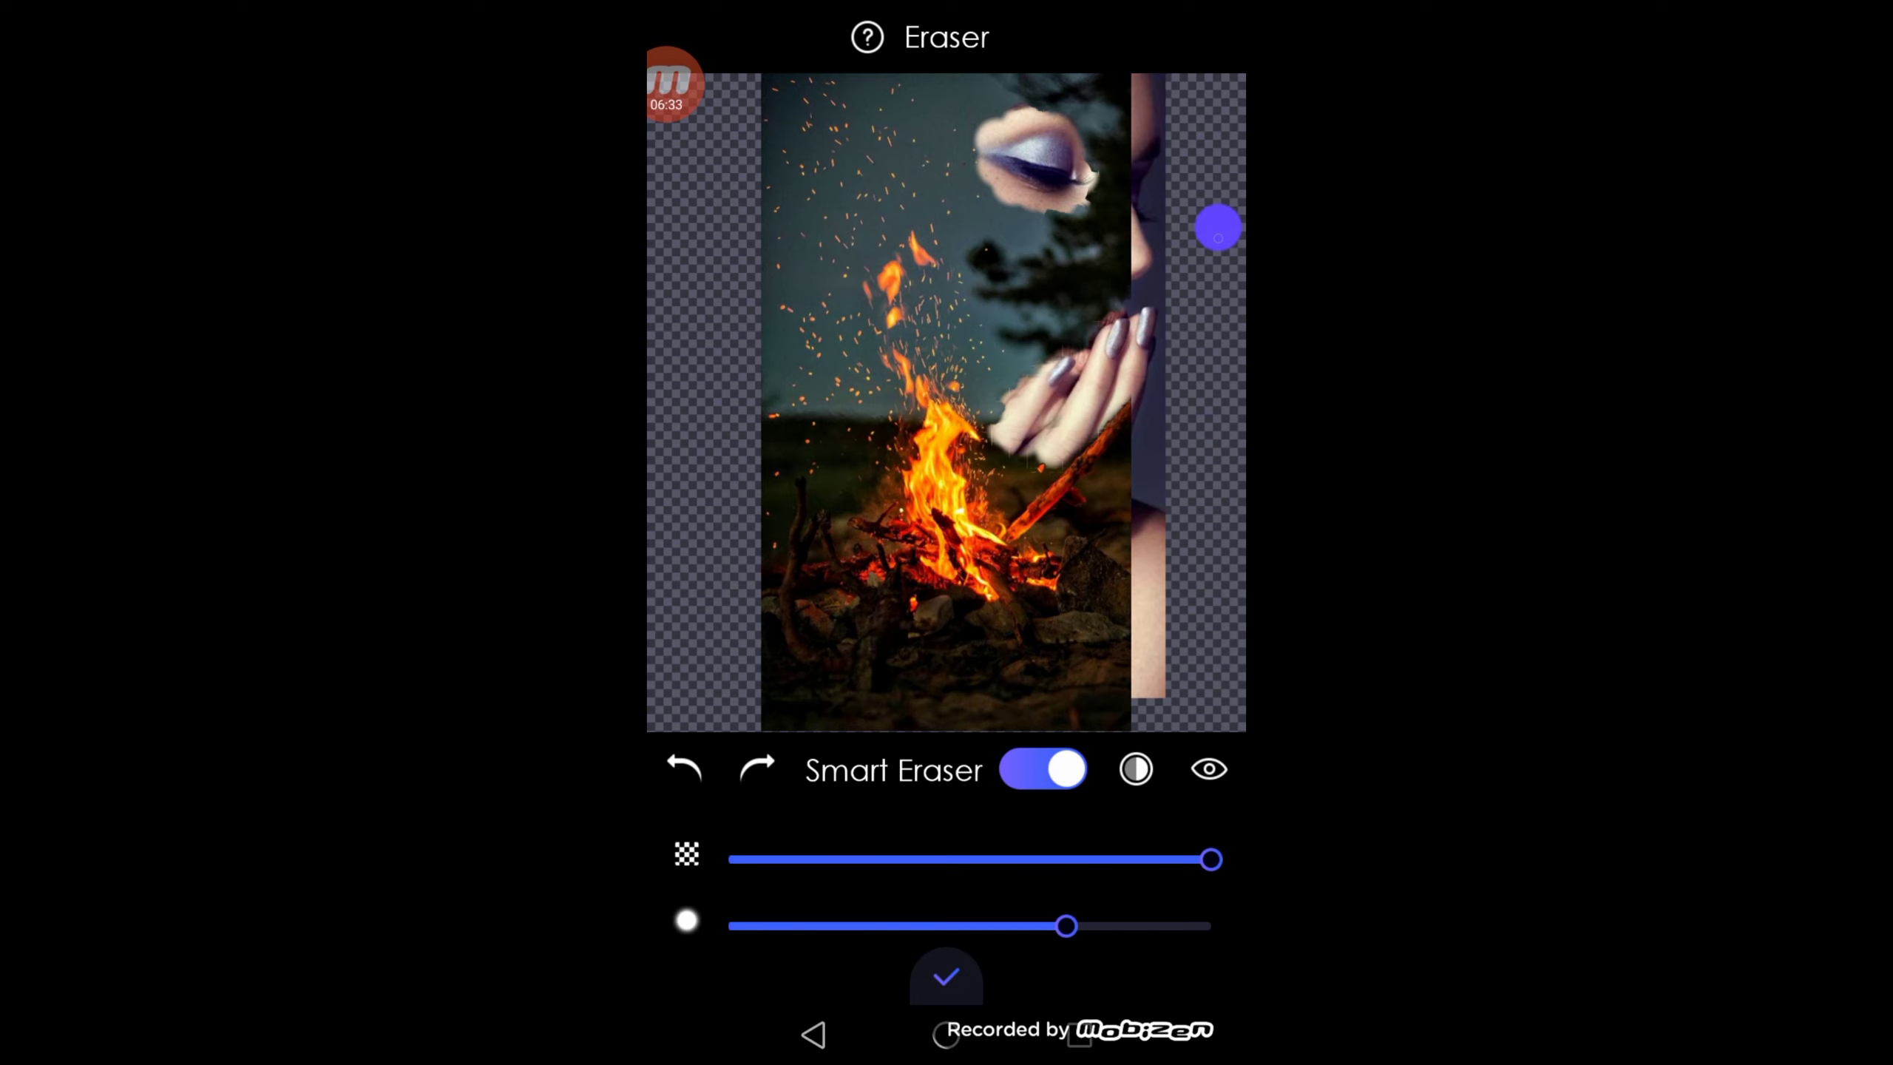
left_click(945, 977)
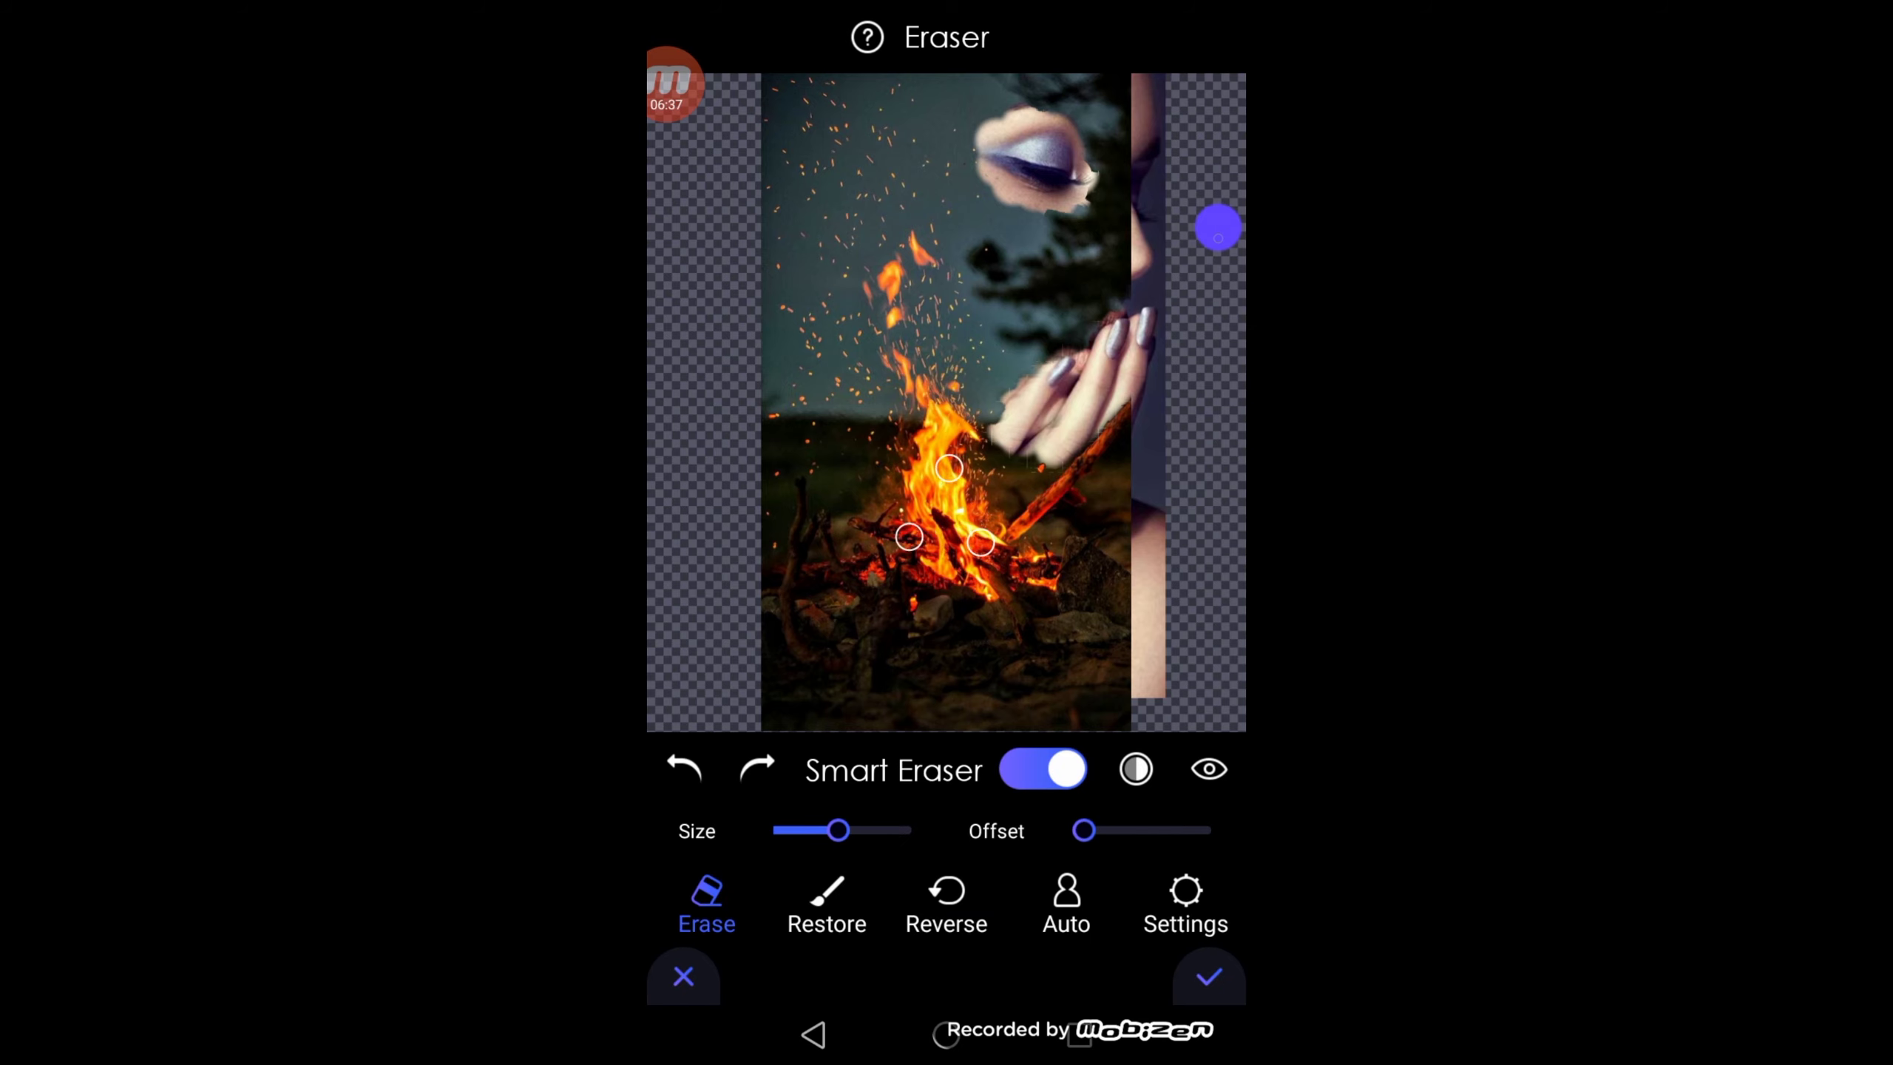
left_click(1211, 977)
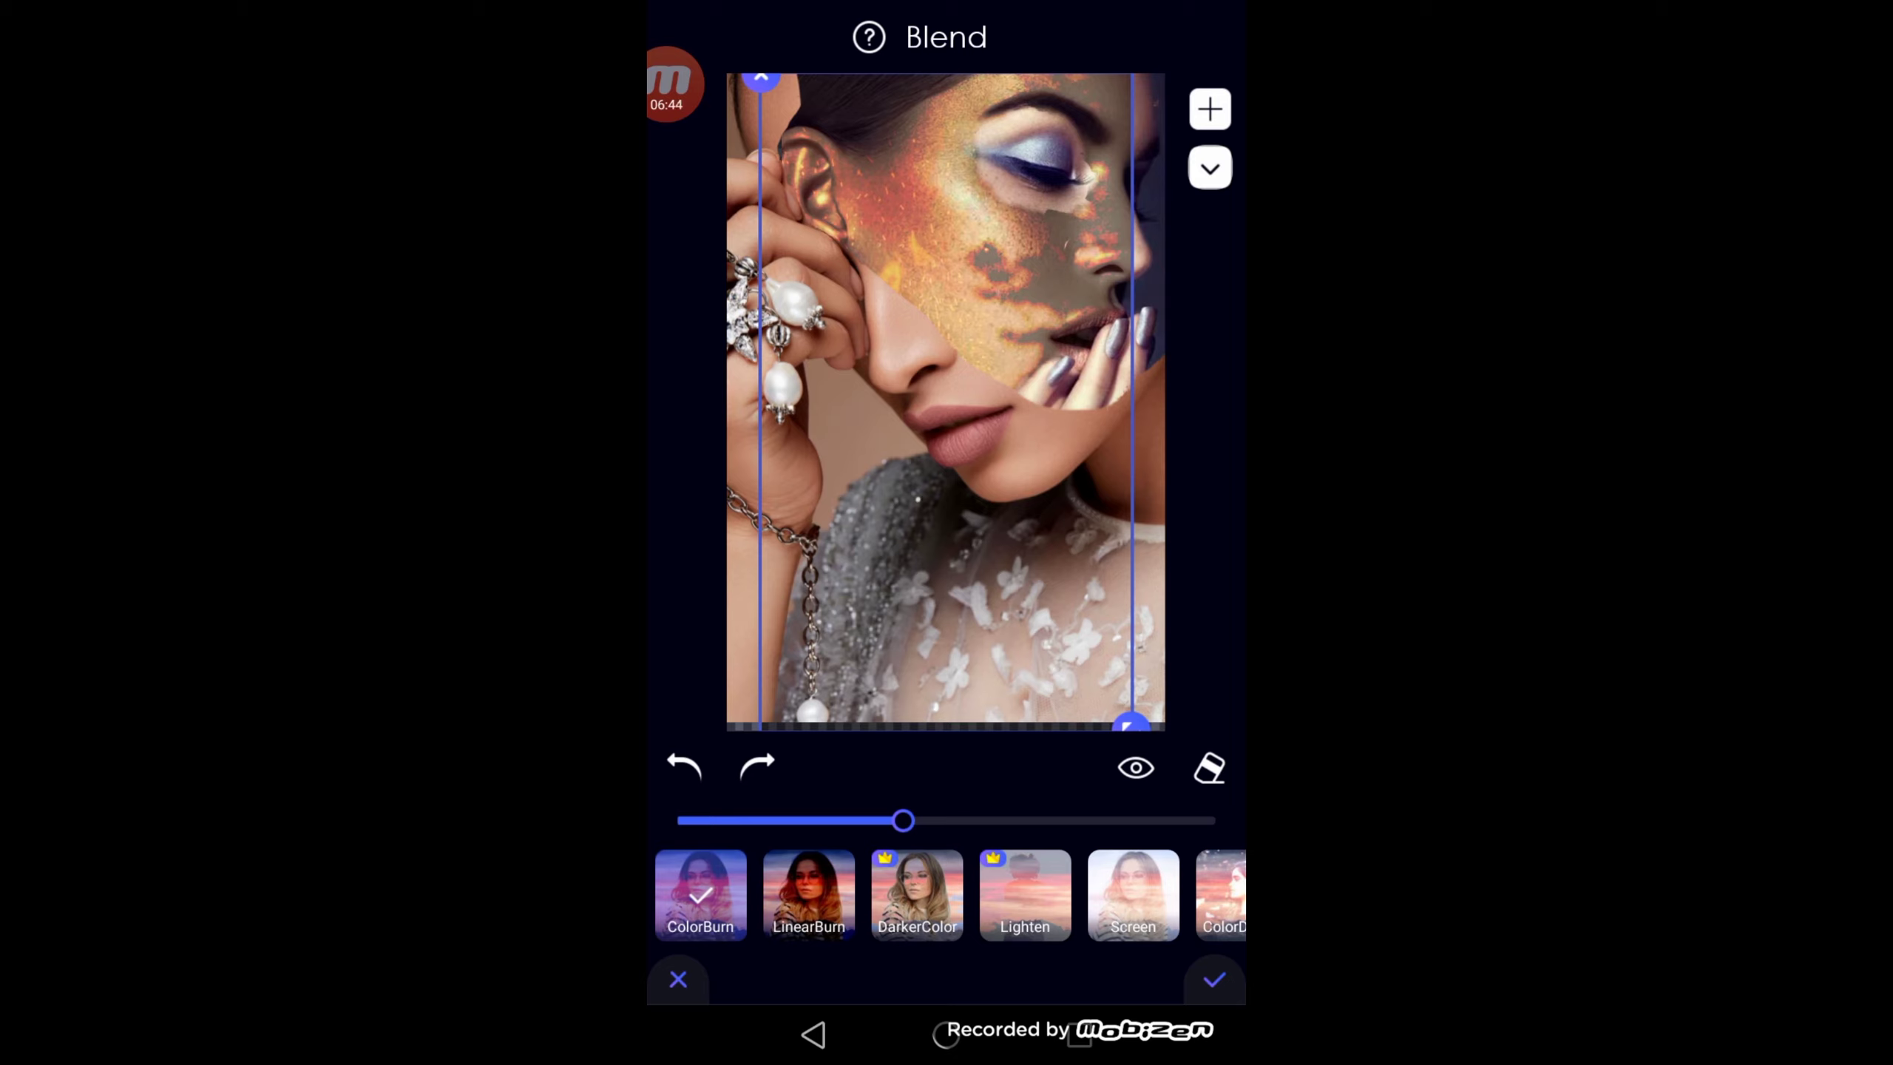
Step: Add the laser-light photo as a layer beneath the woman cut-out, moved up over the face
left_click(1213, 979)
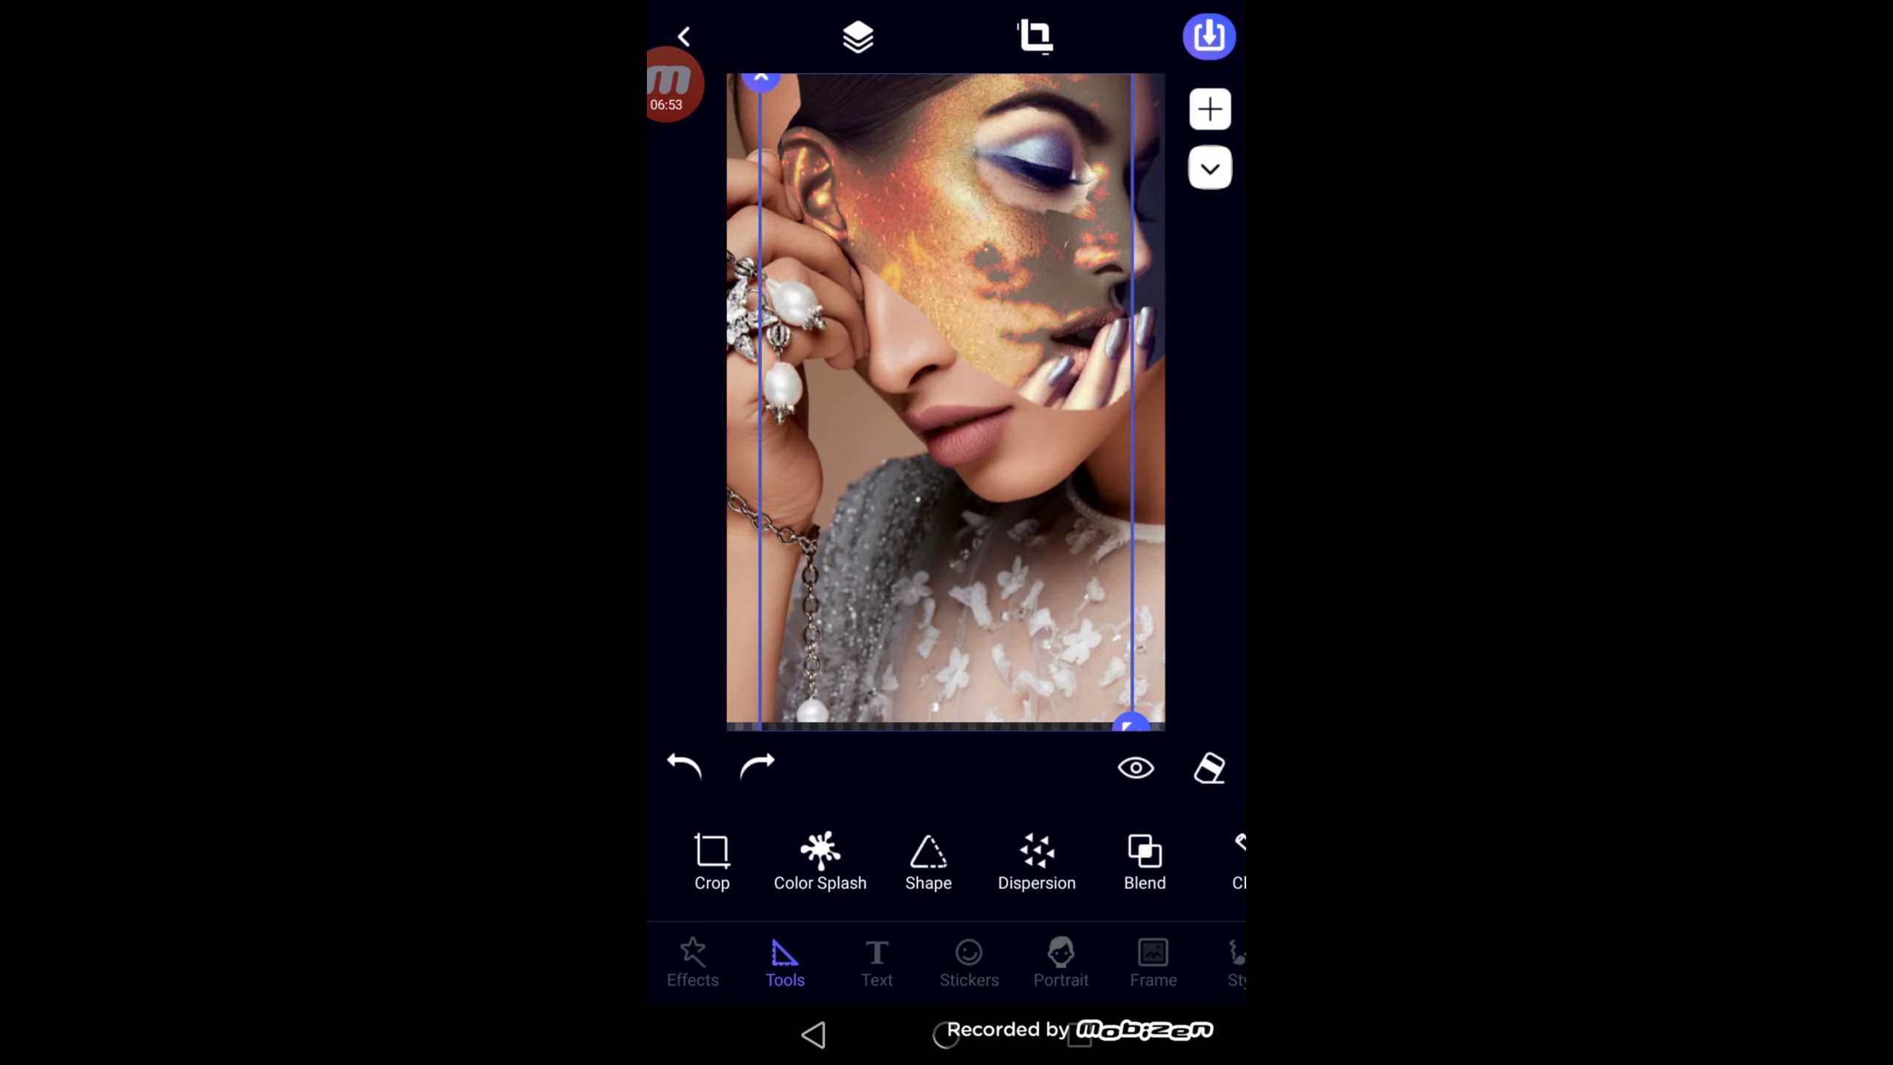
left_click(1210, 108)
left_click(1014, 148)
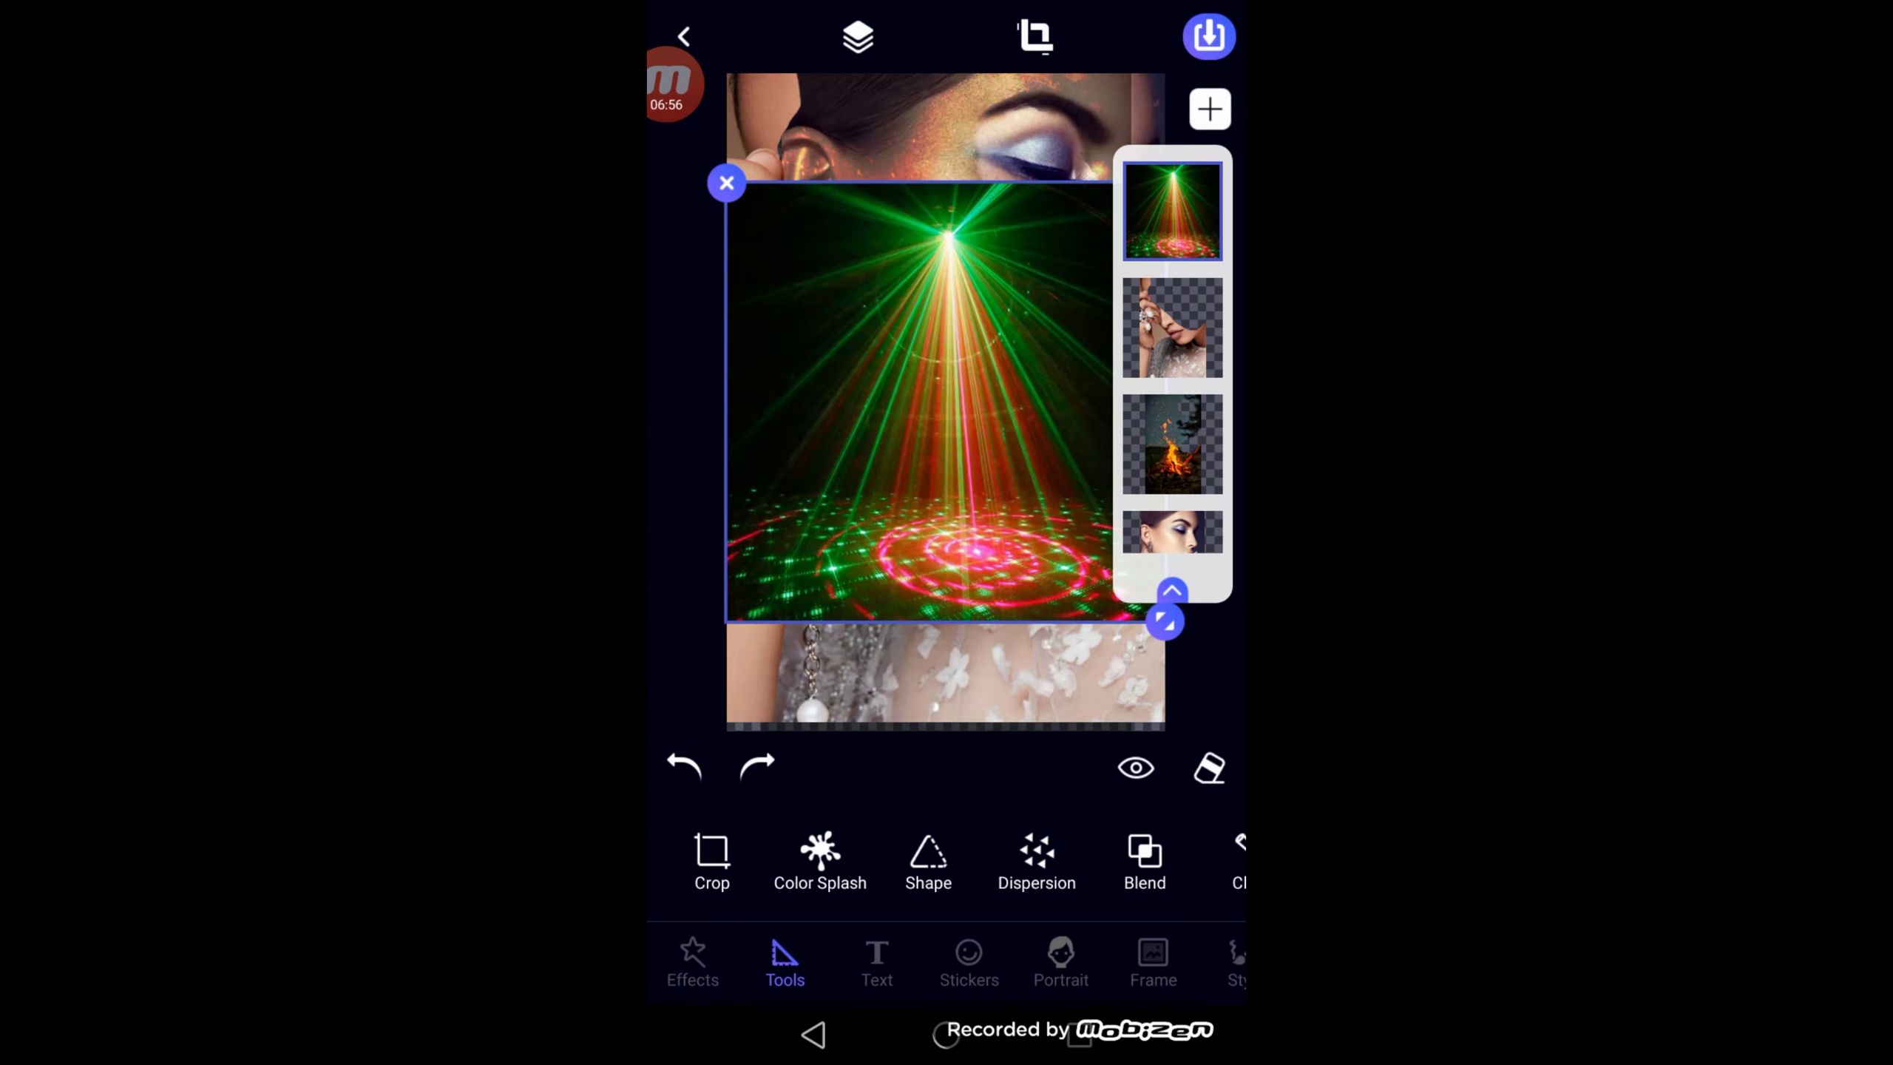
mouse_move(936, 403)
left_mouse_down()
mouse_move(931, 301)
mouse_move(971, 240)
left_mouse_up()
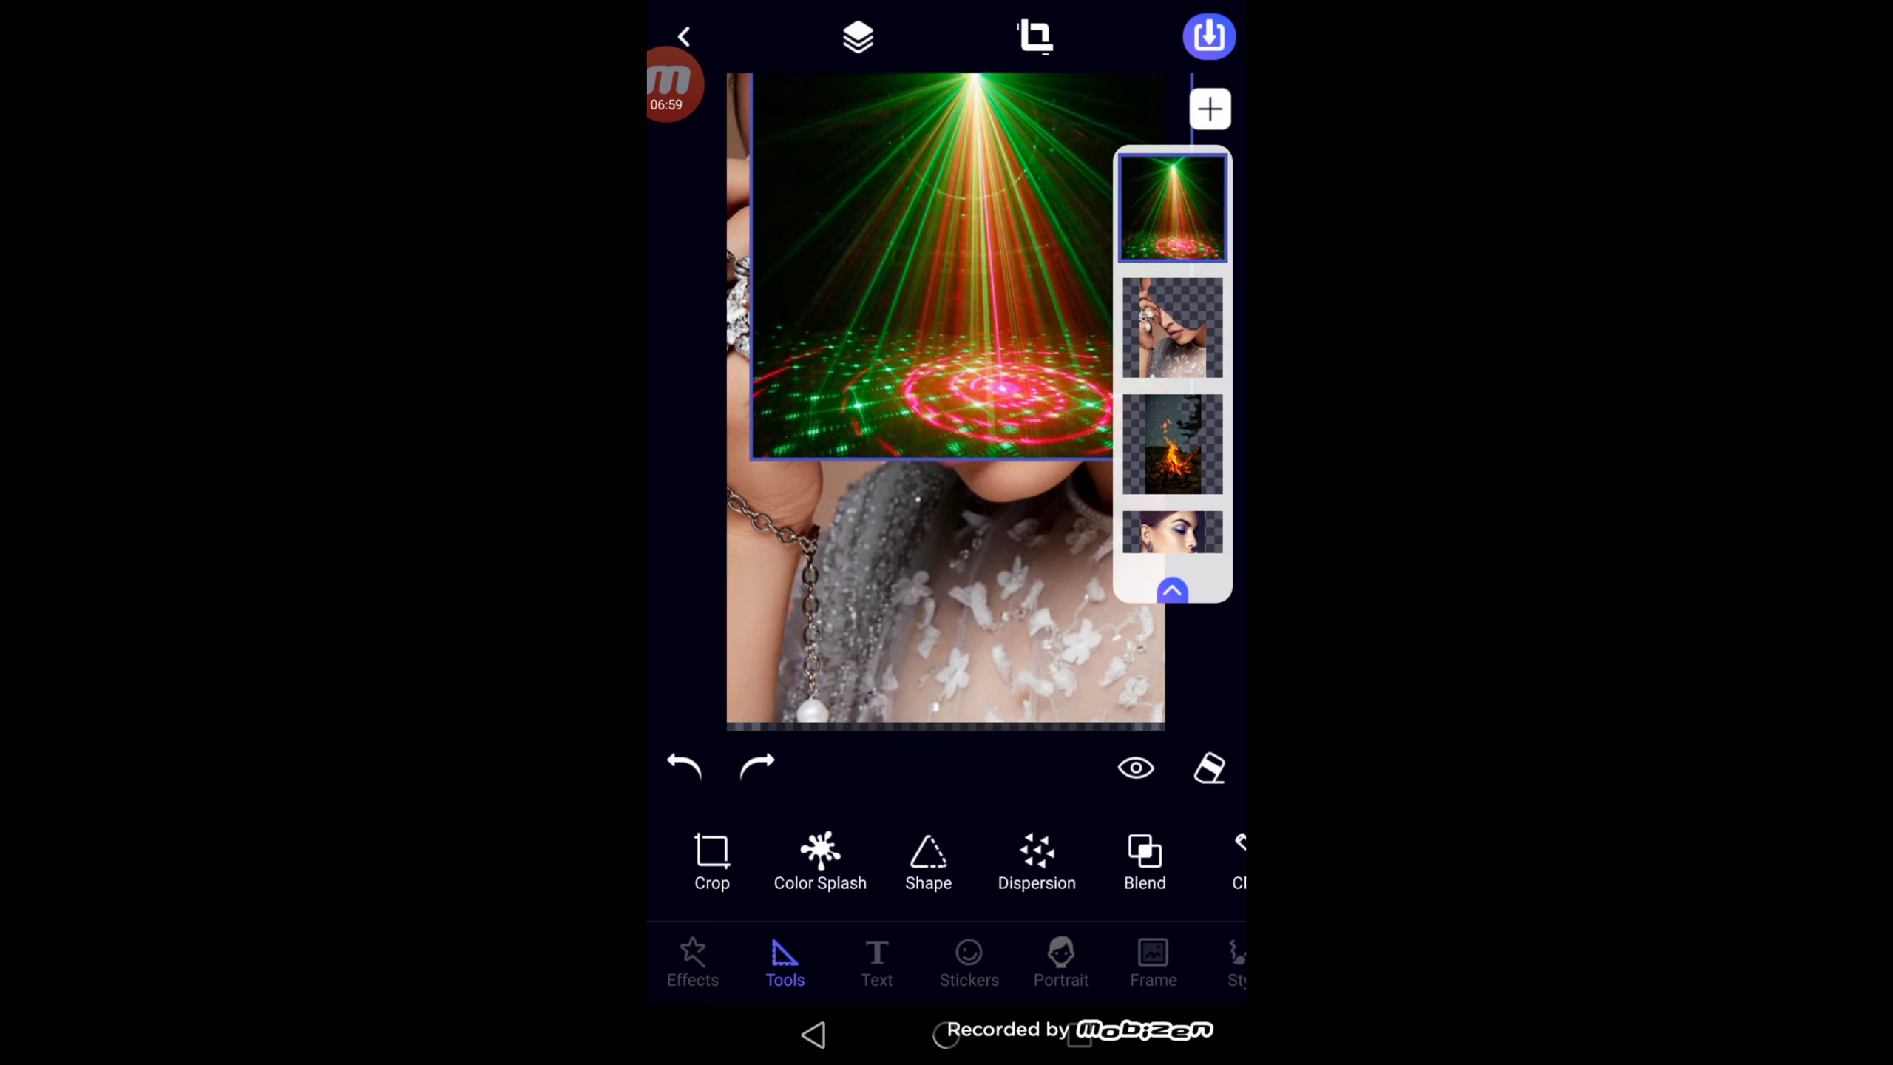
left_click_drag(1172, 207, 1172, 327)
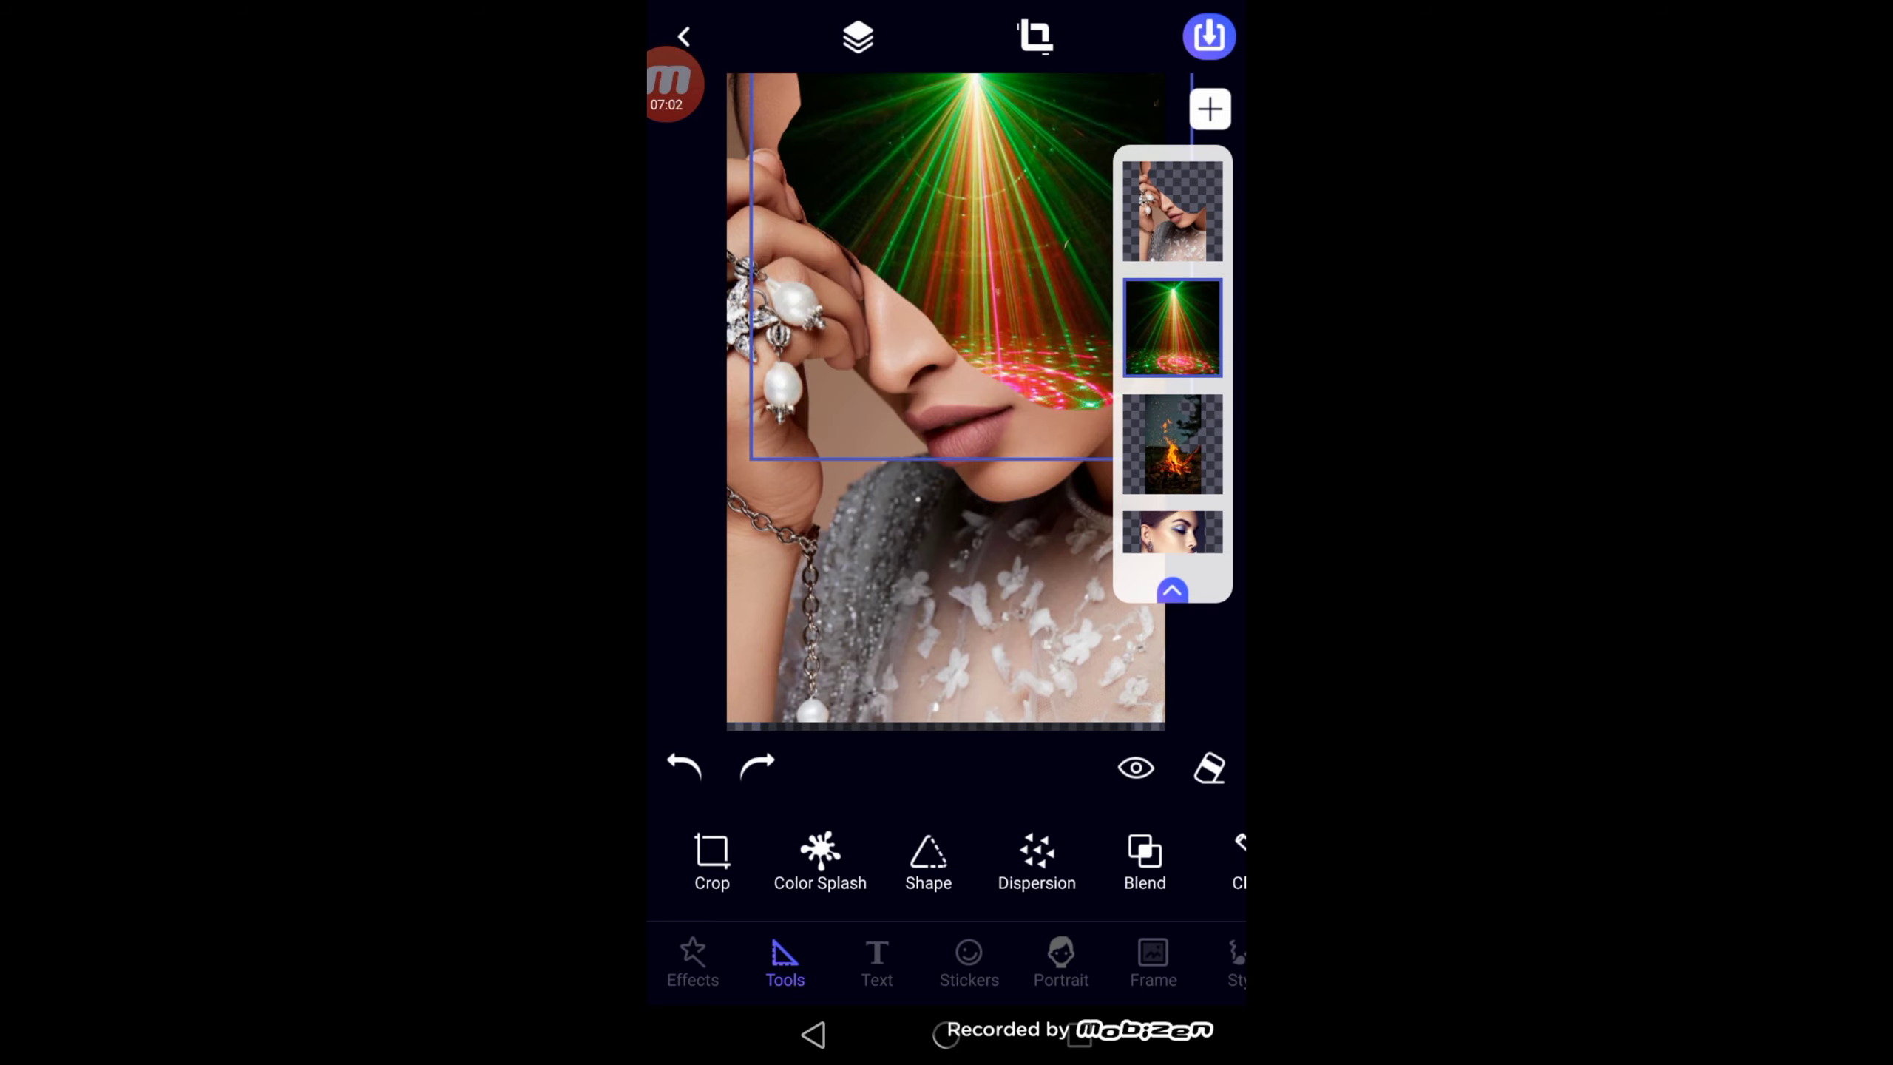
left_click(692, 959)
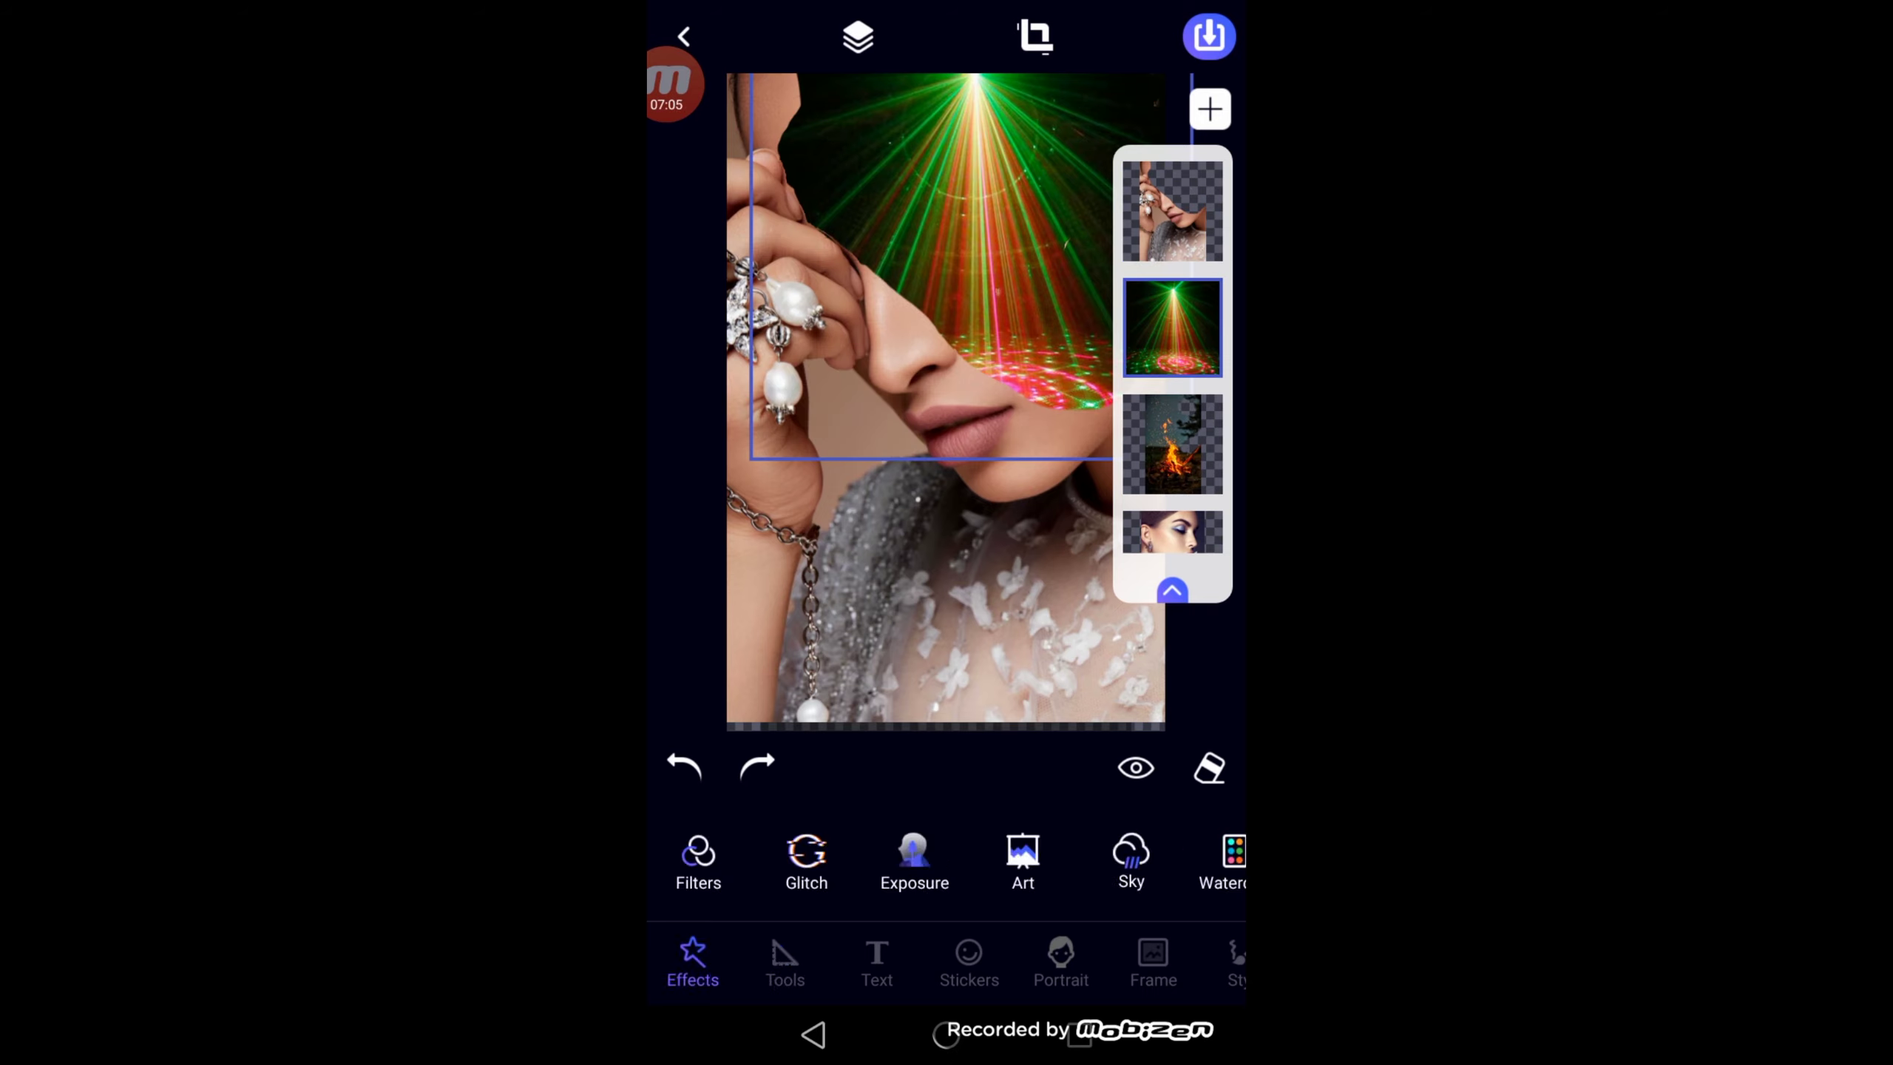
left_click(1023, 857)
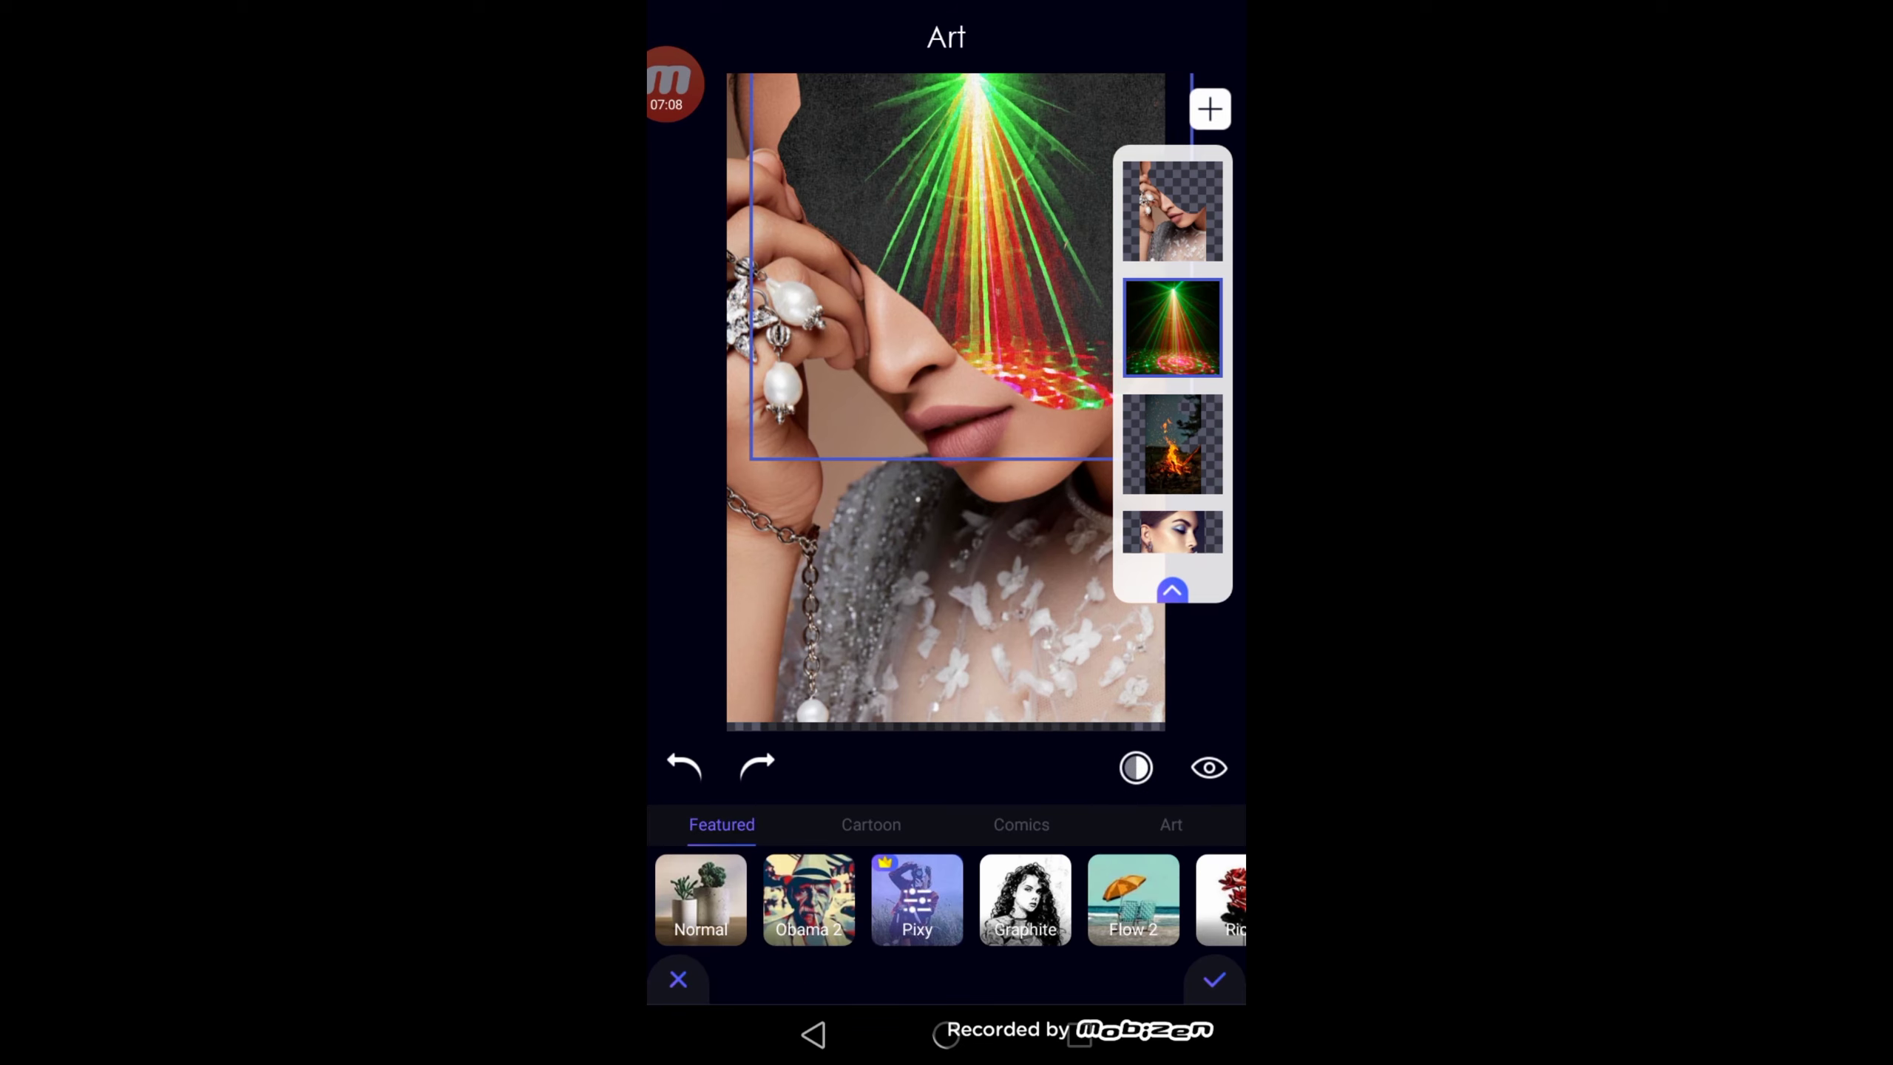
left_click(1025, 898)
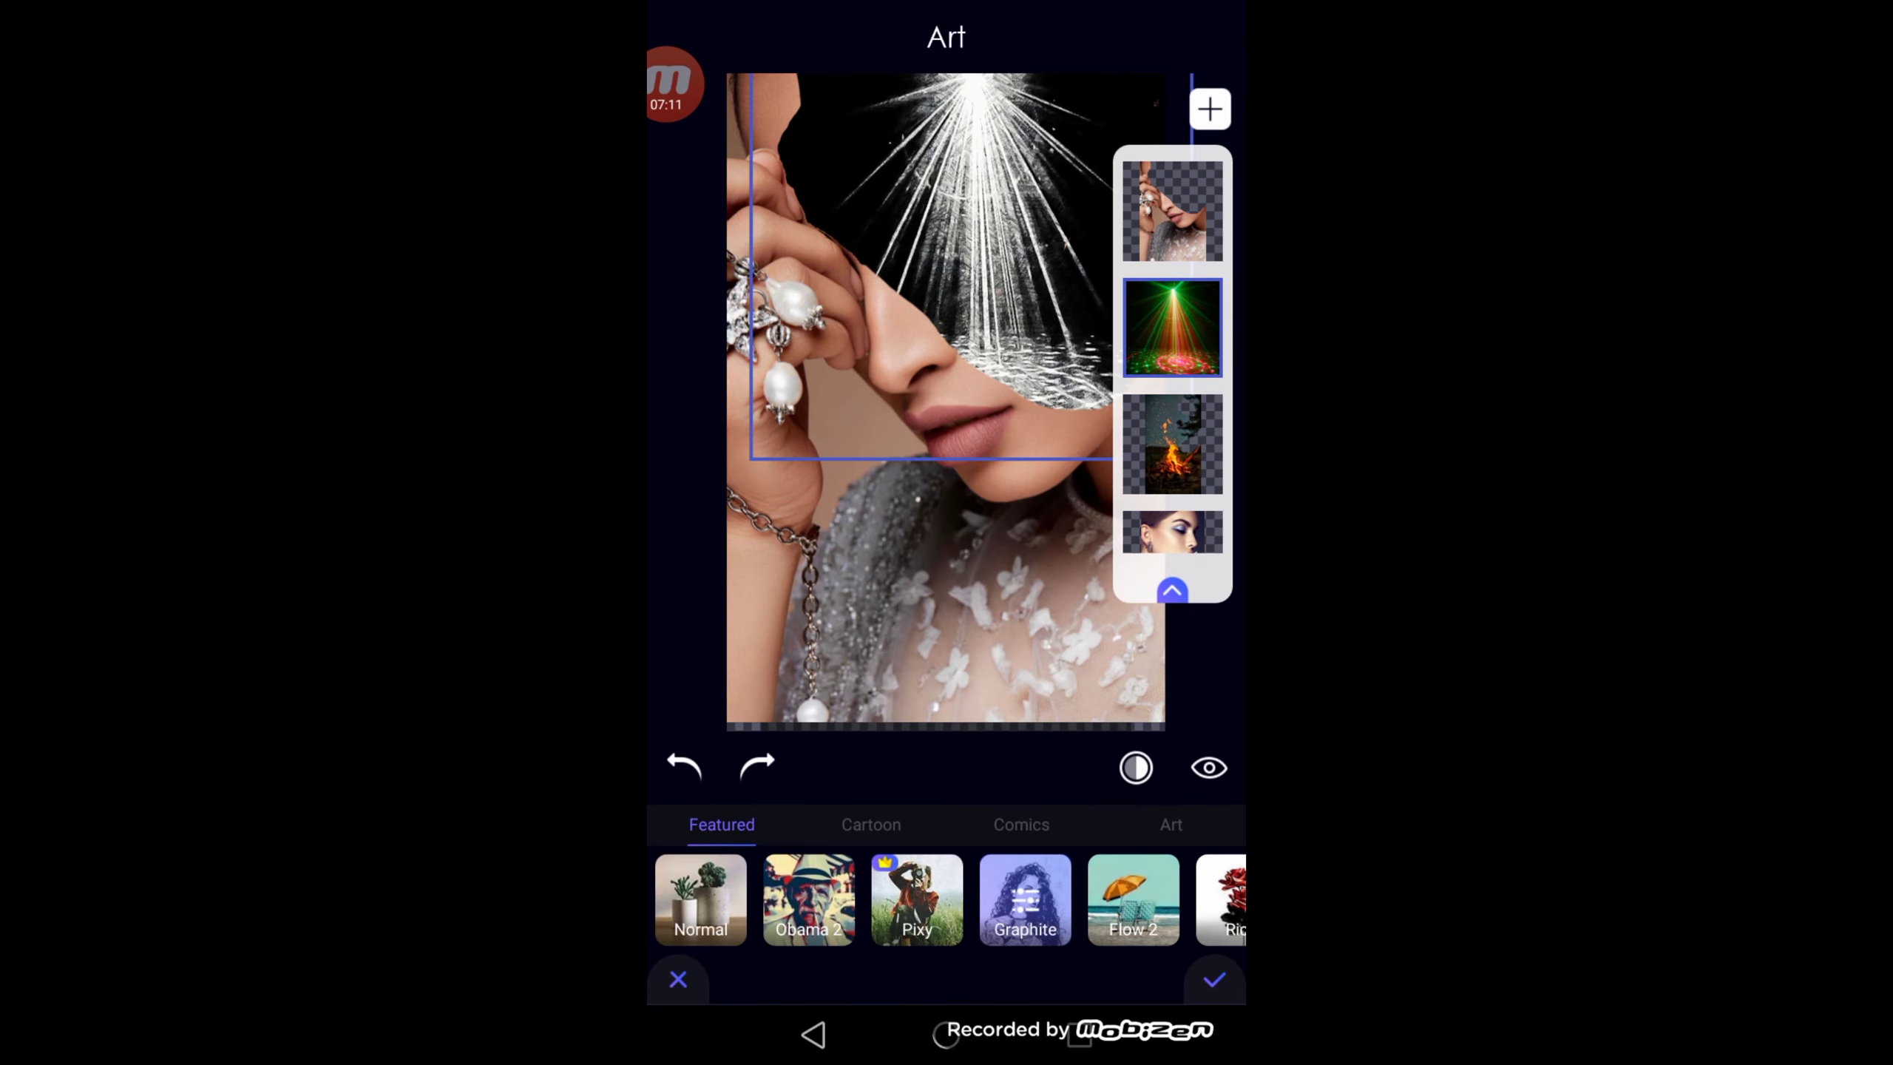
left_click_drag(1118, 898, 981, 898)
left_click(1055, 898)
left_click(1104, 898)
left_click(1045, 899)
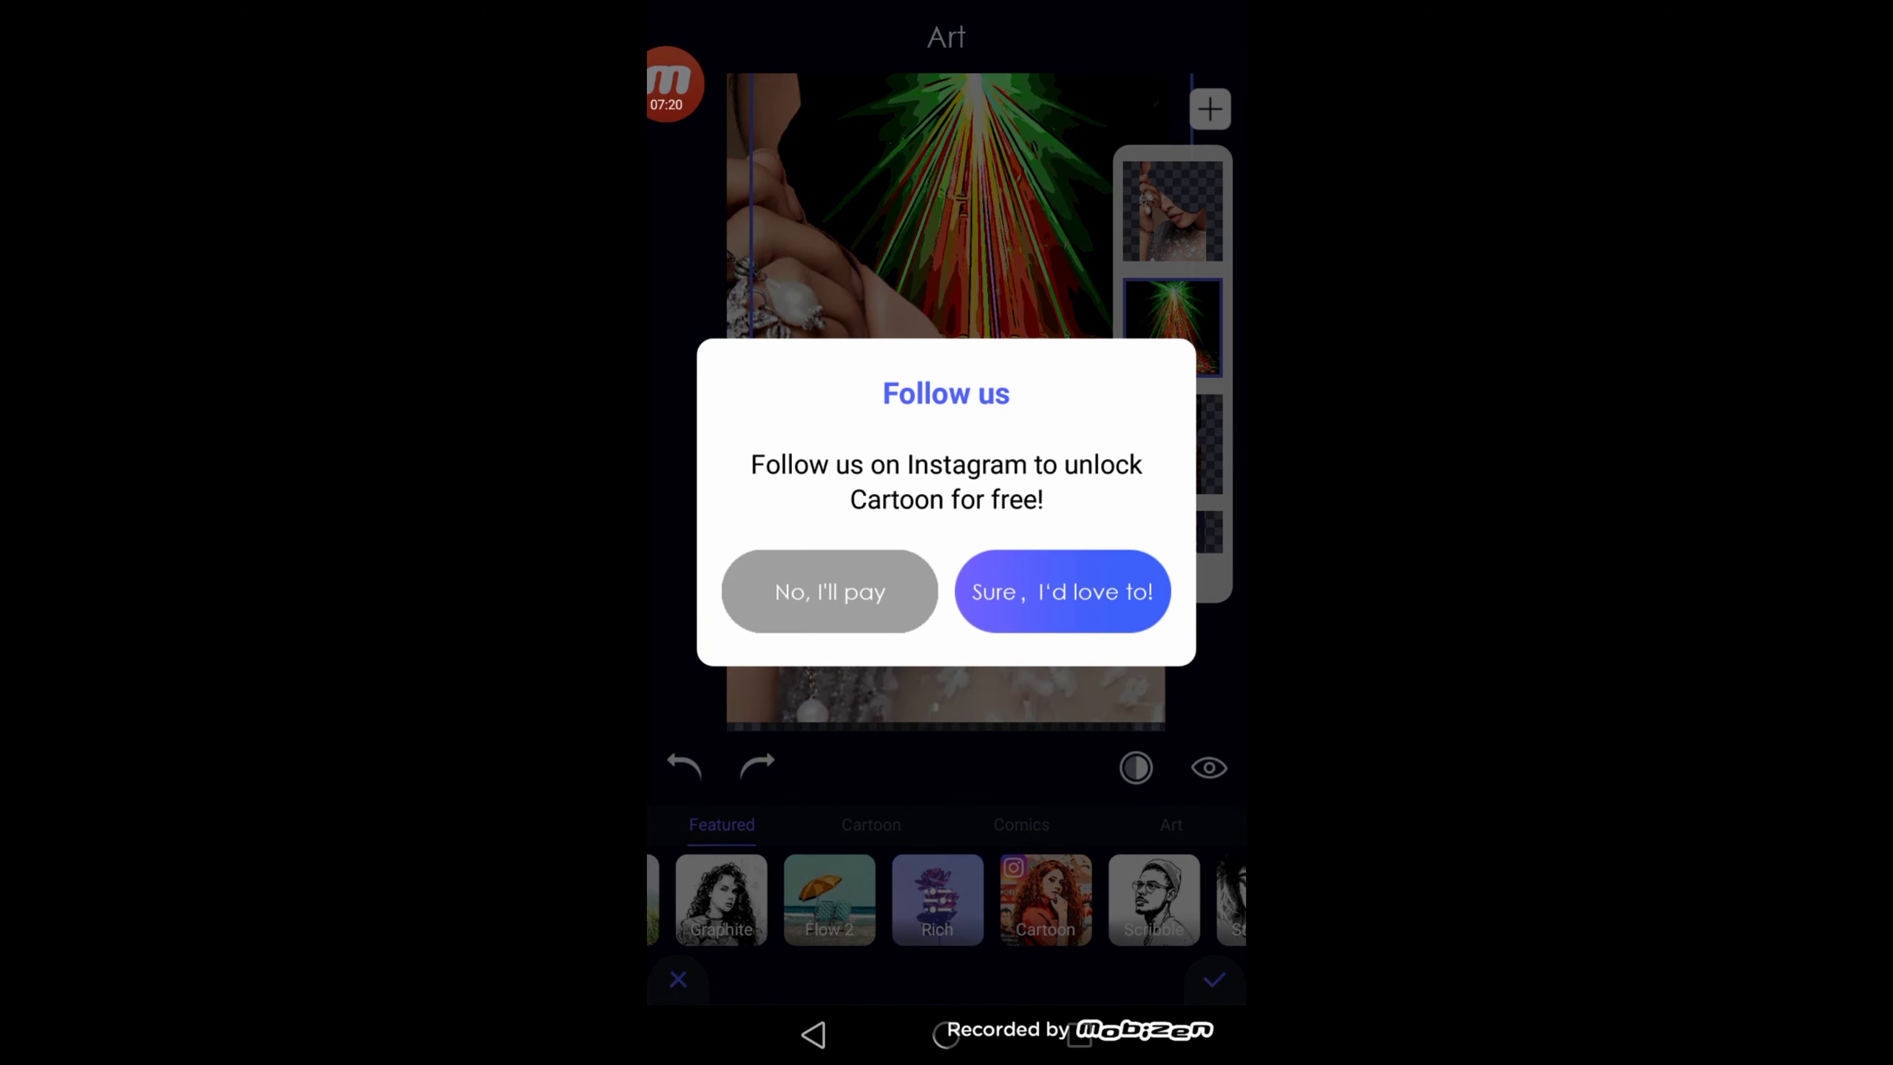
left_click(828, 593)
left_click(680, 17)
left_click_drag(745, 898, 1049, 898)
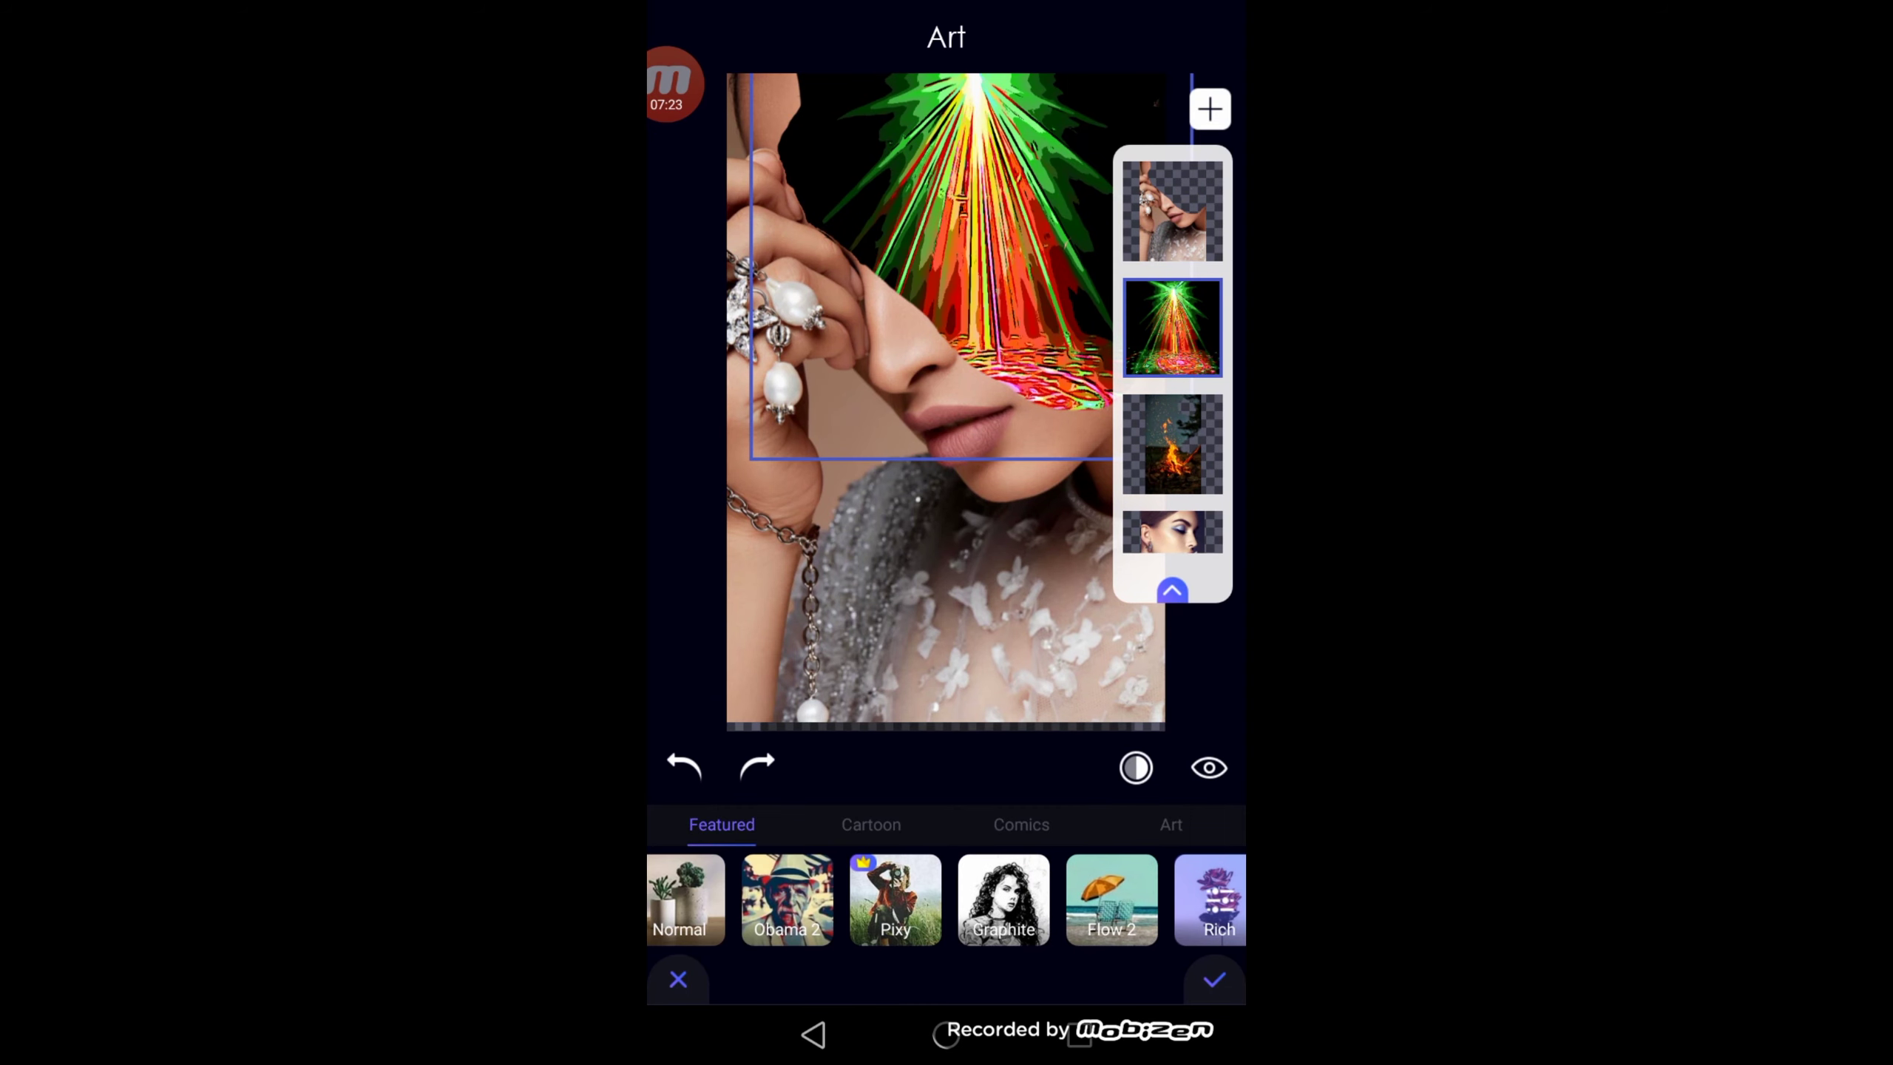
left_click(809, 899)
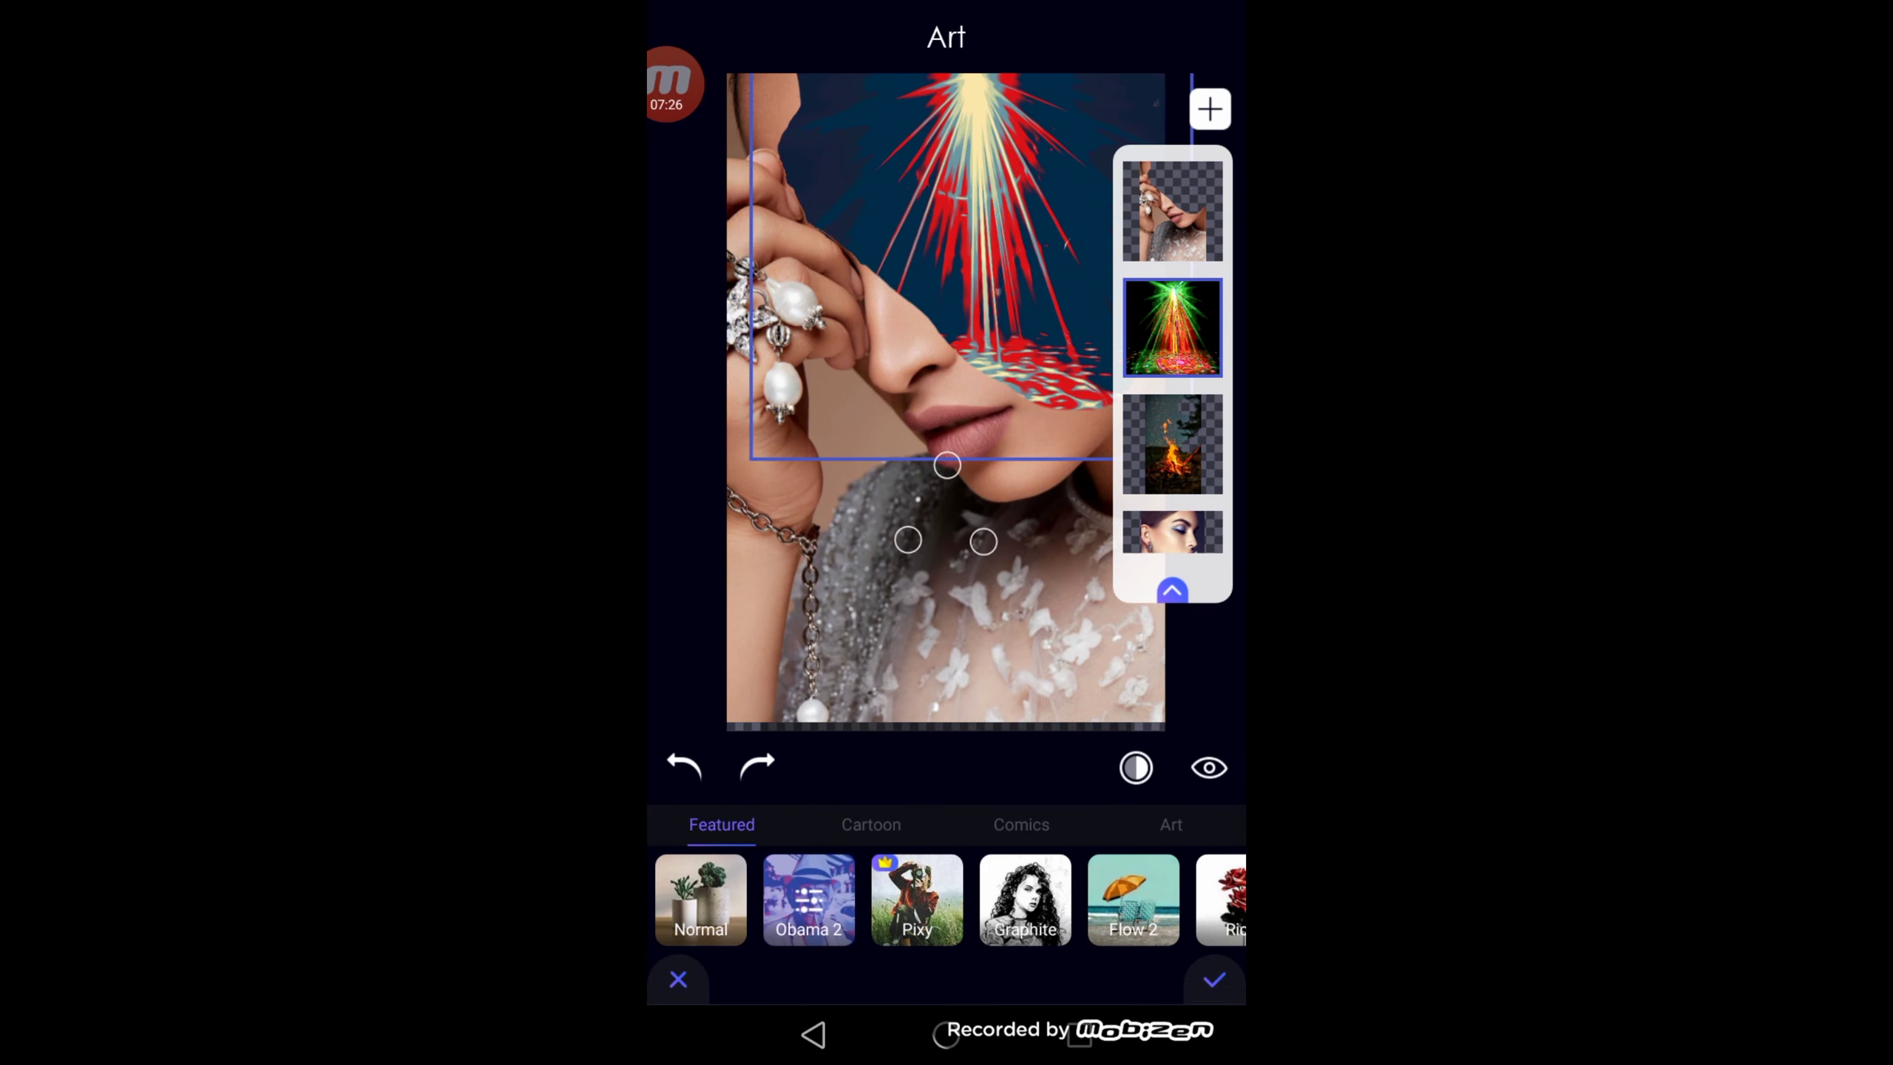
left_click(917, 898)
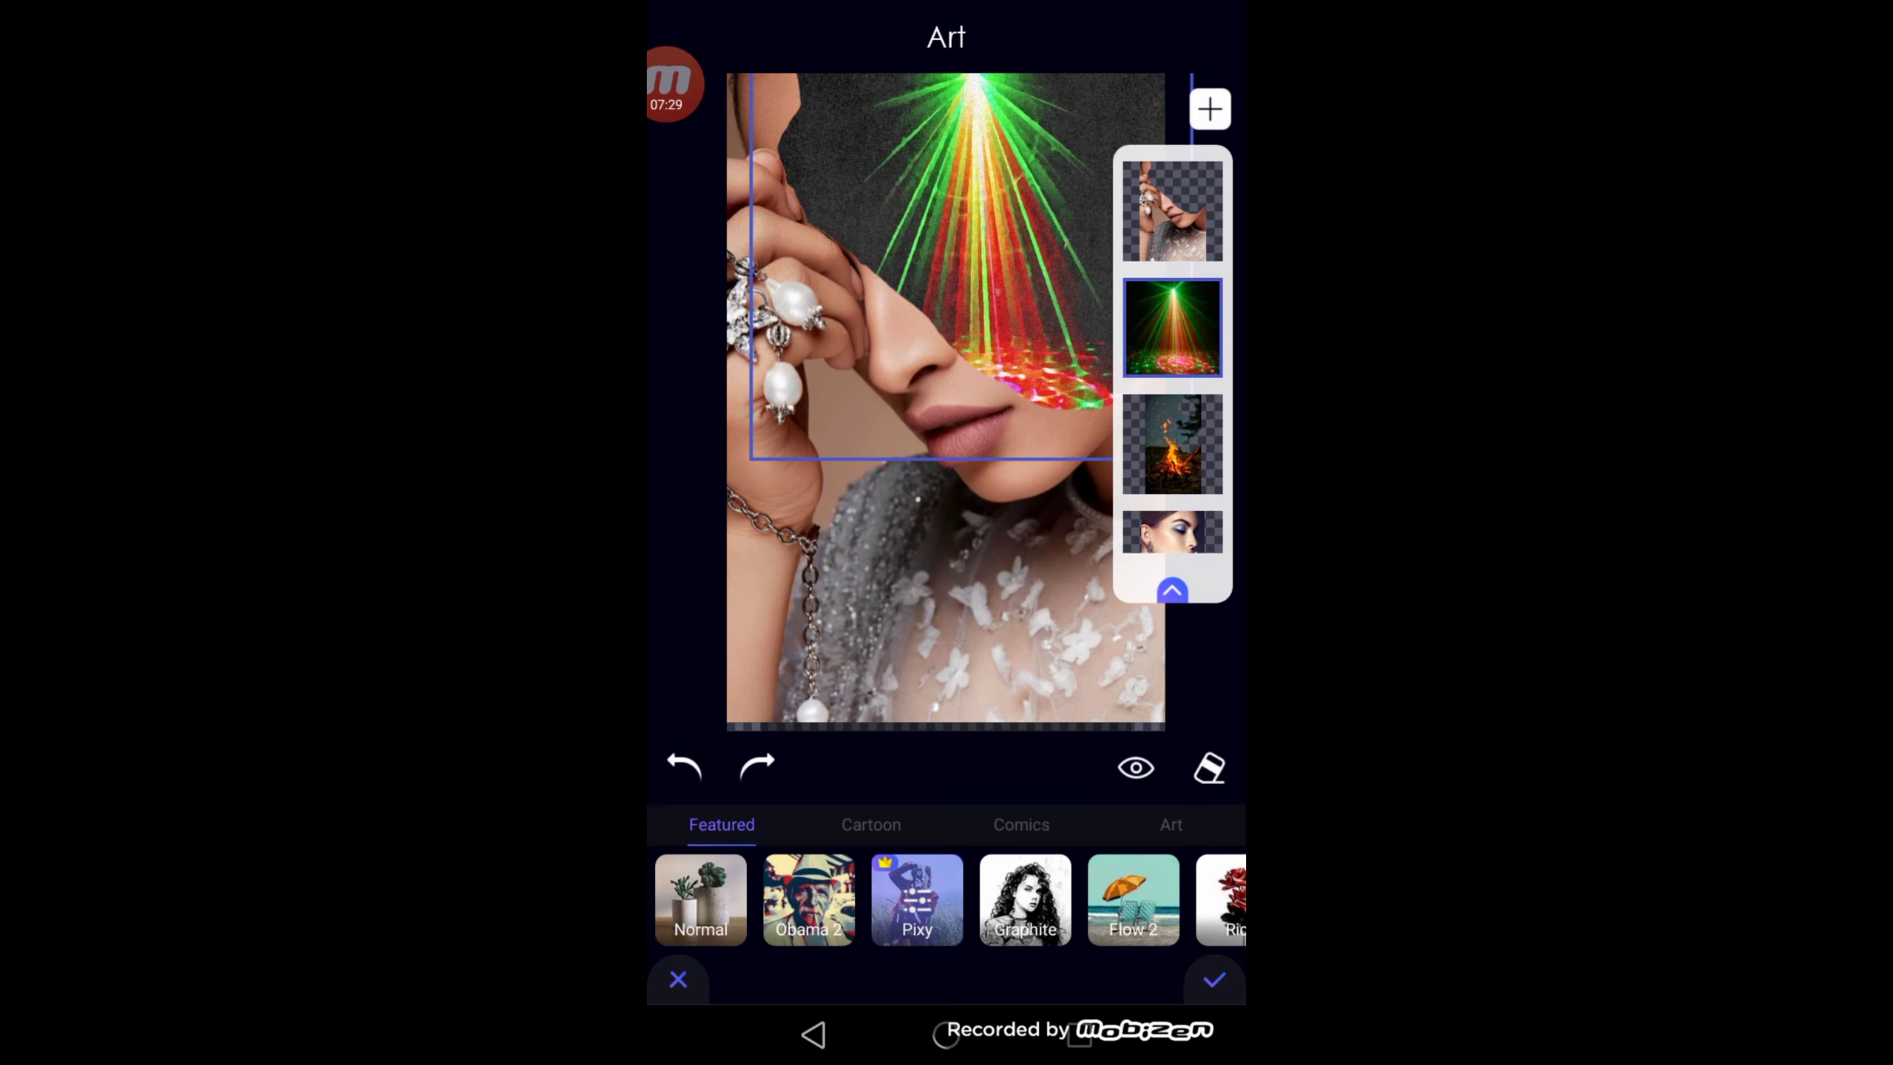
left_click(700, 899)
left_click(1213, 978)
Step: Try Darken, Multiply and ColorBurn blends on the laser layer at 61 opacity
left_click(784, 962)
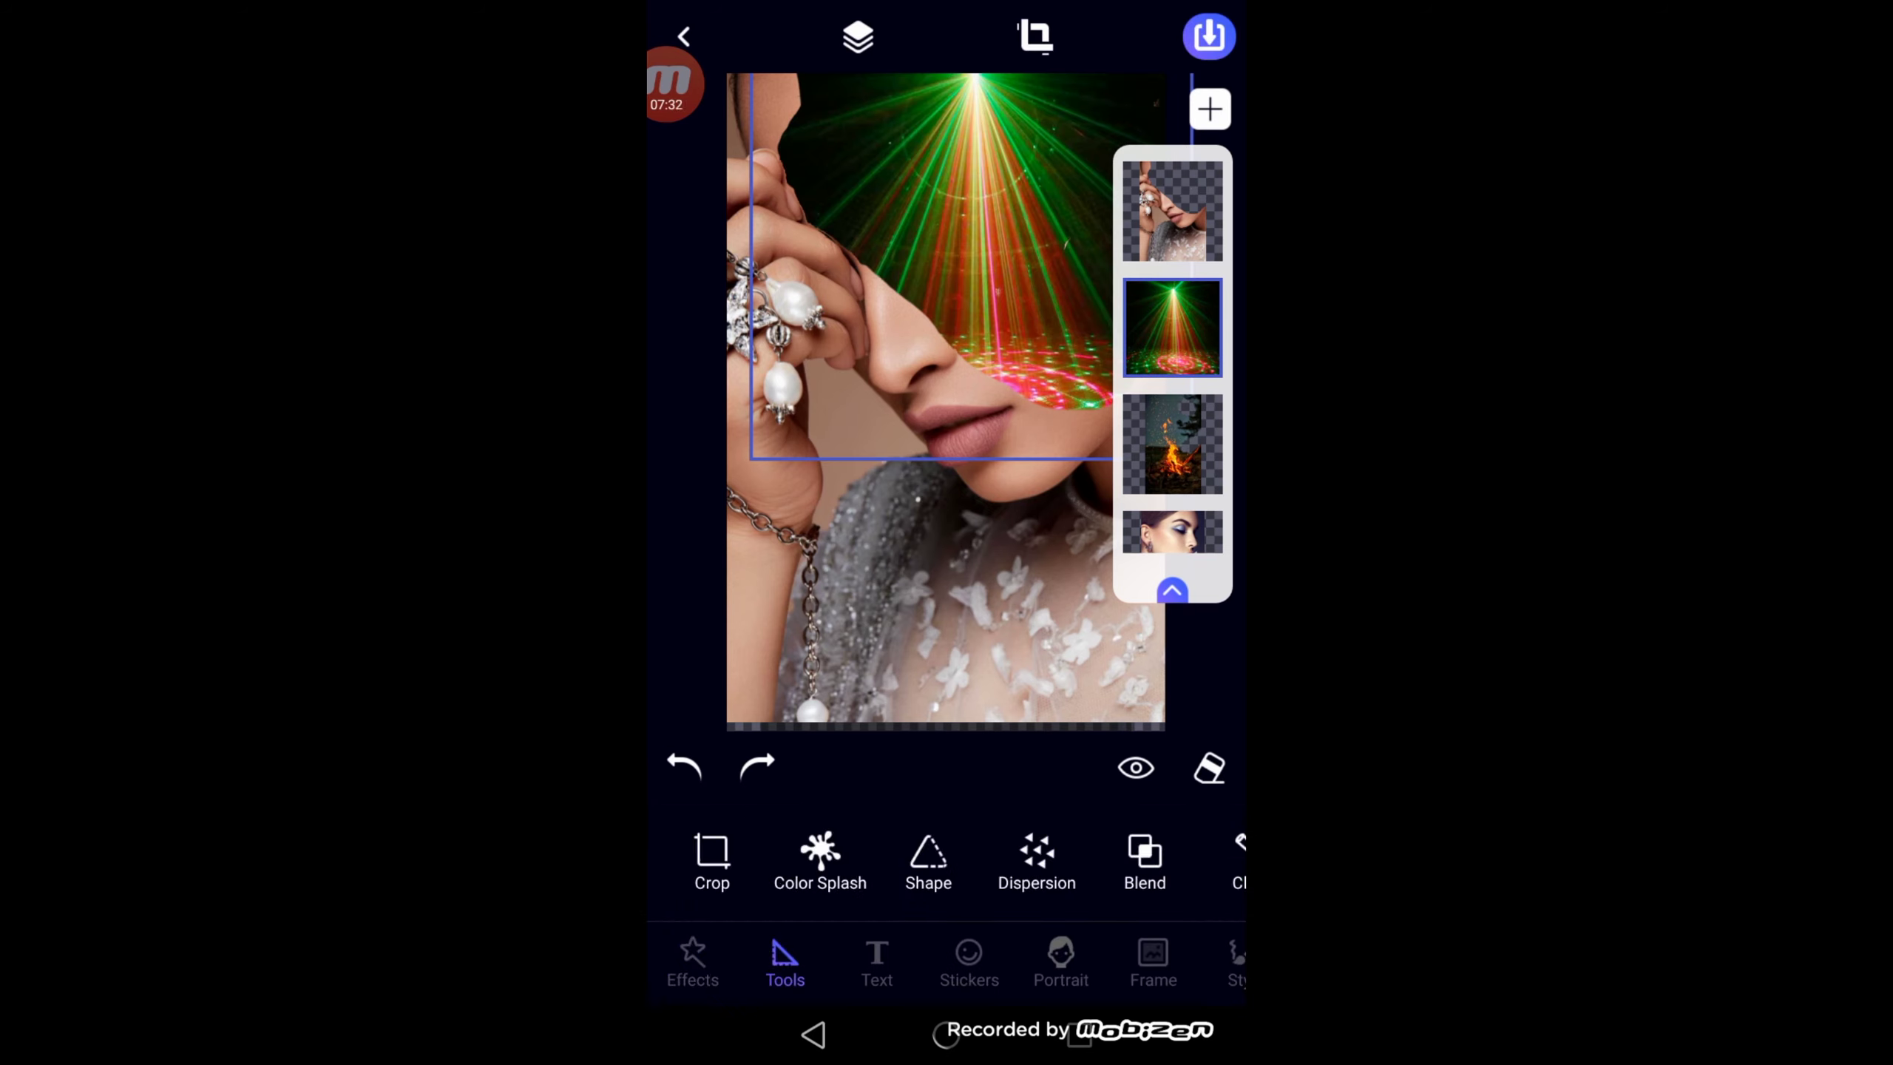
left_click(1144, 858)
left_click(808, 895)
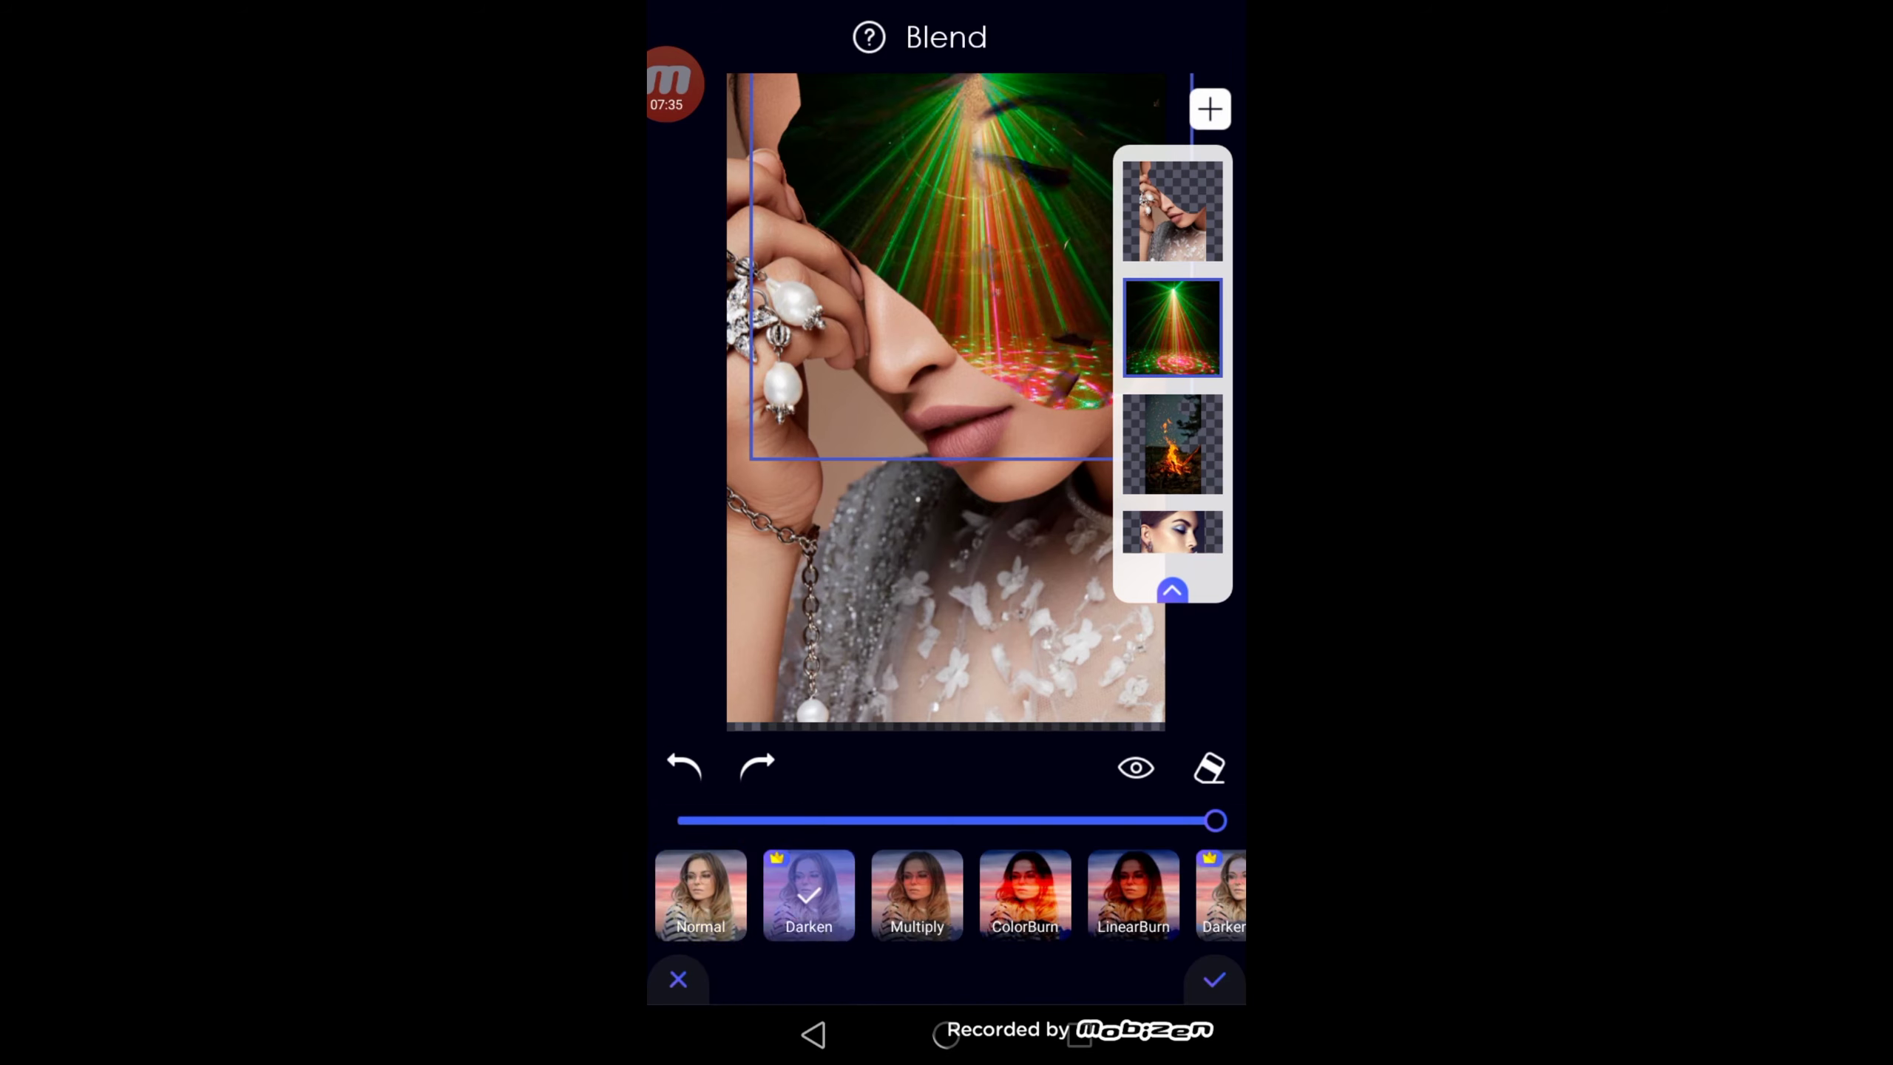
left_click(1171, 591)
left_click_drag(1215, 820, 817, 820)
left_click(917, 895)
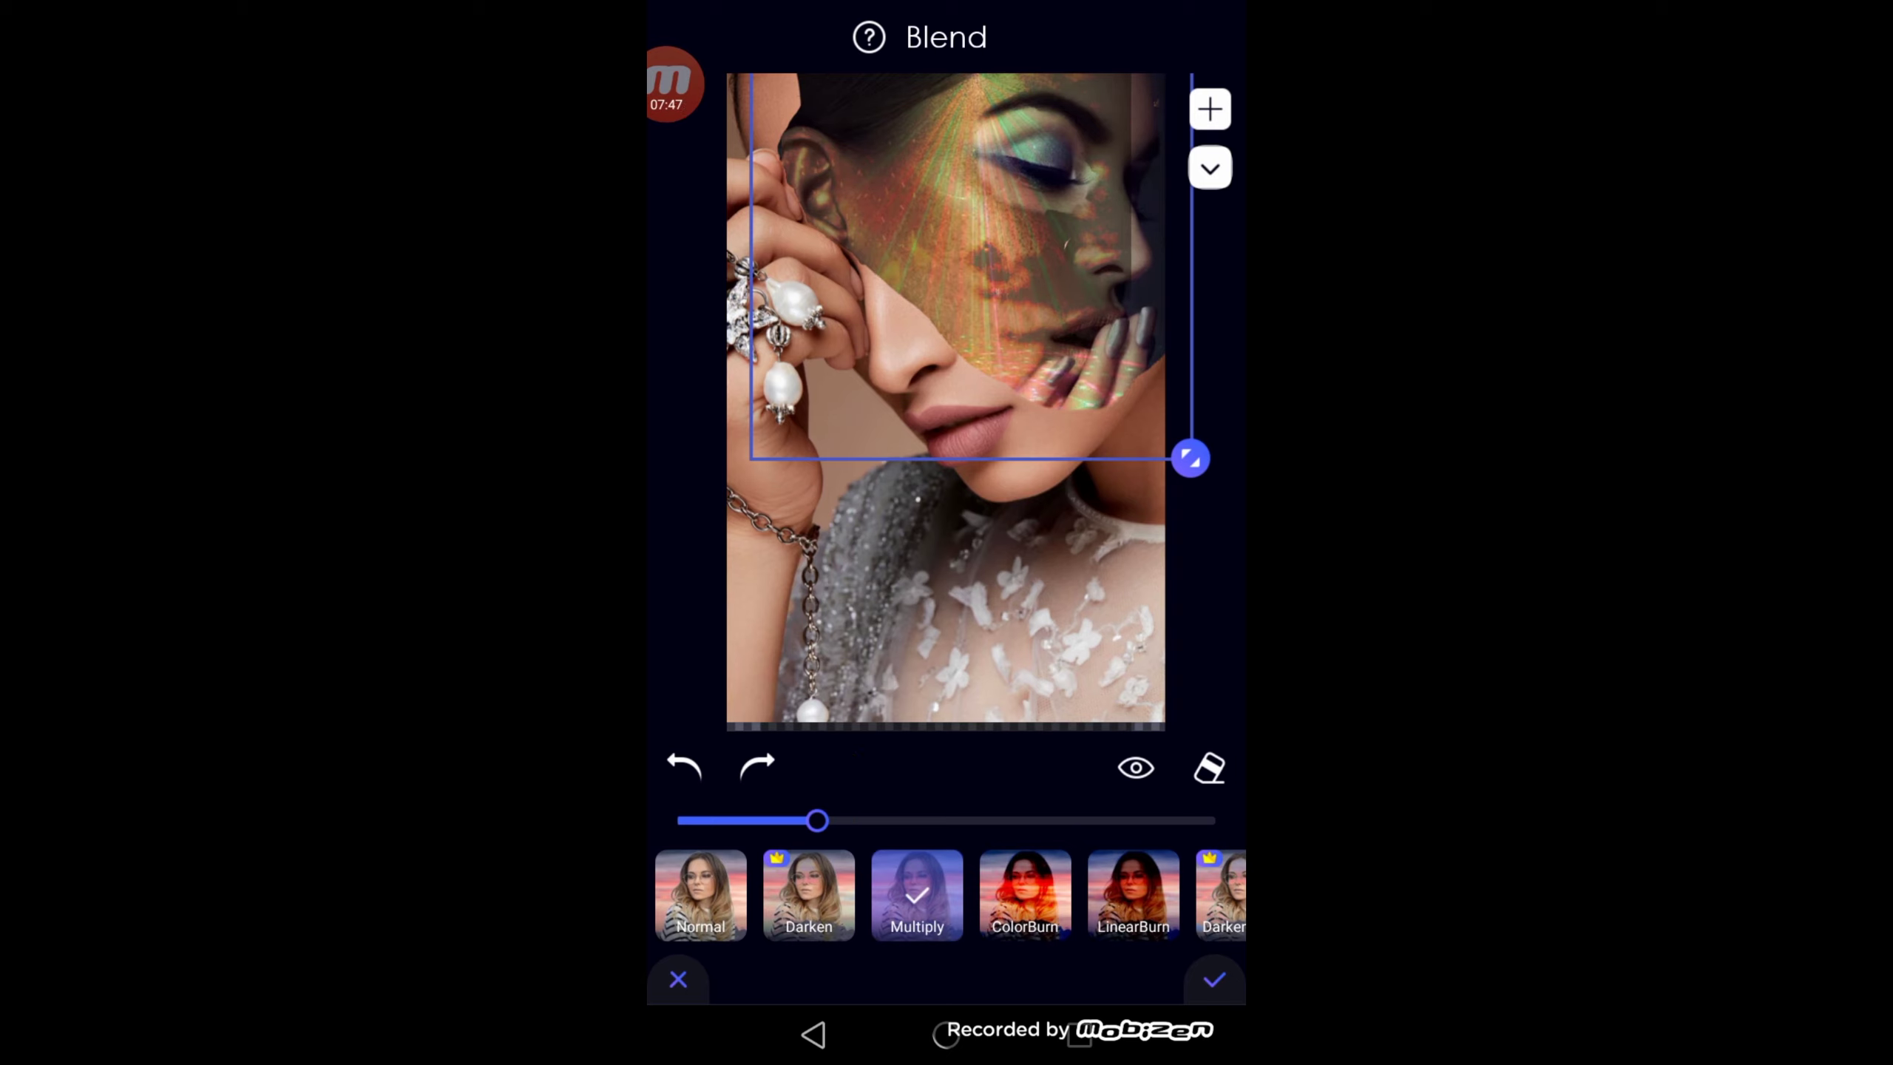
left_click(1025, 895)
Step: Retry Multiply and Darken at other opacities, reset the laser layer to Normal, and open the photo picker
mouse_move(817, 820)
left_mouse_down()
mouse_move(1092, 820)
mouse_move(768, 820)
mouse_move(915, 820)
left_mouse_up()
left_click(917, 895)
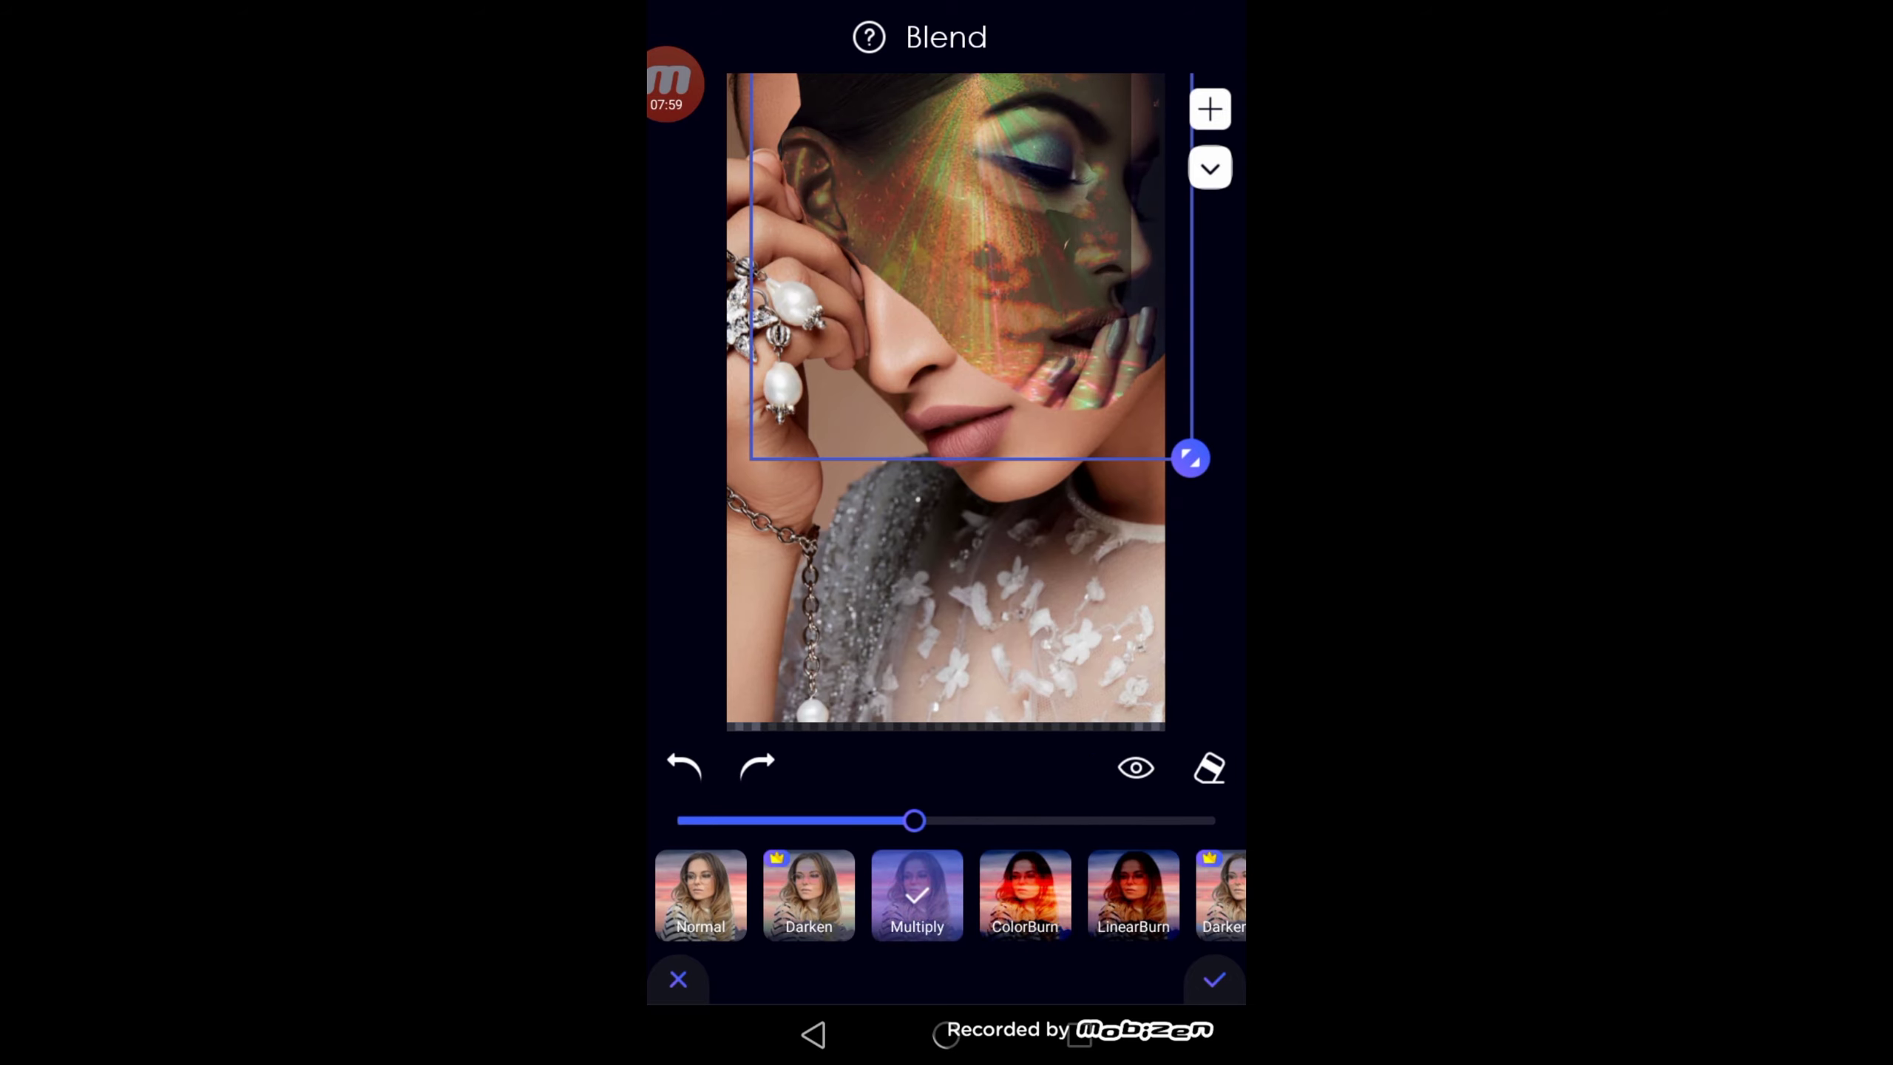
mouse_move(969, 298)
left_mouse_down()
mouse_move(1043, 324)
mouse_move(999, 278)
left_mouse_up()
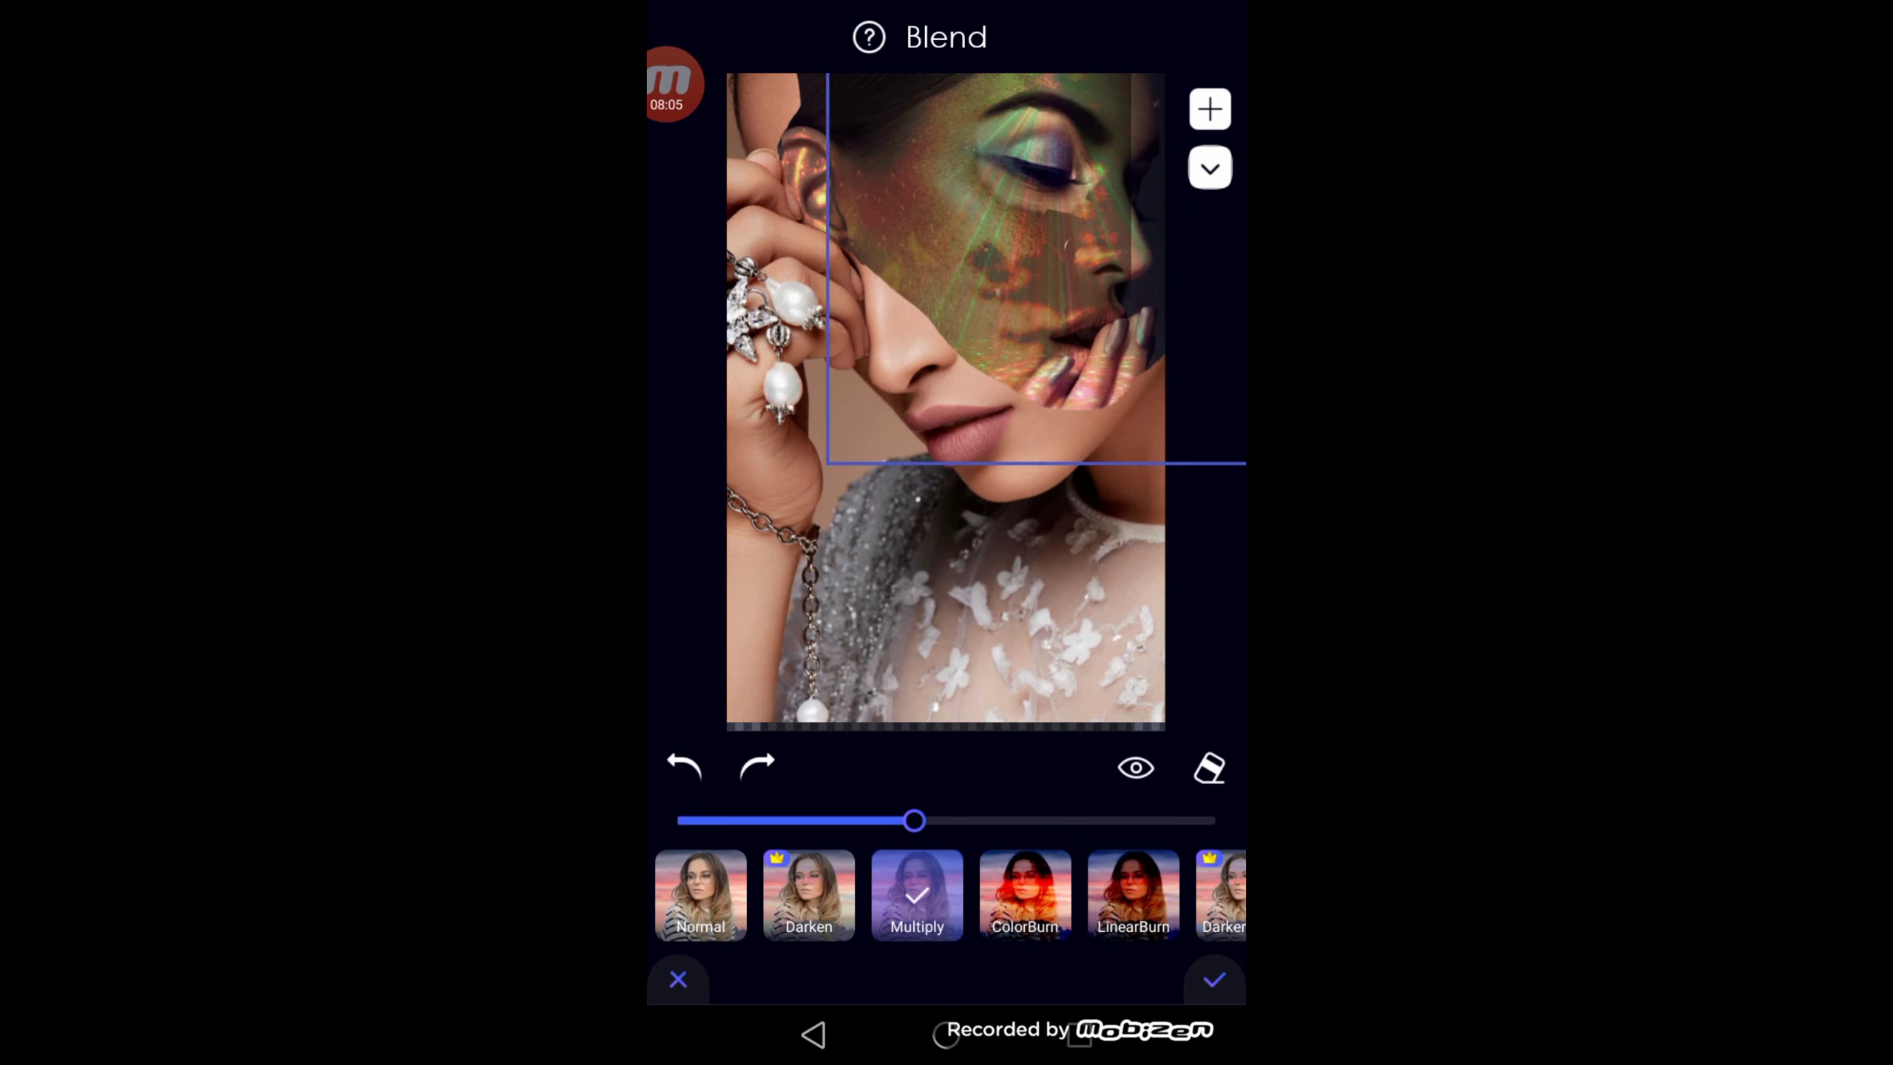
mouse_move(915, 820)
left_mouse_down()
mouse_move(1000, 820)
mouse_move(791, 820)
mouse_move(895, 820)
mouse_move(838, 820)
left_mouse_up()
left_click(809, 895)
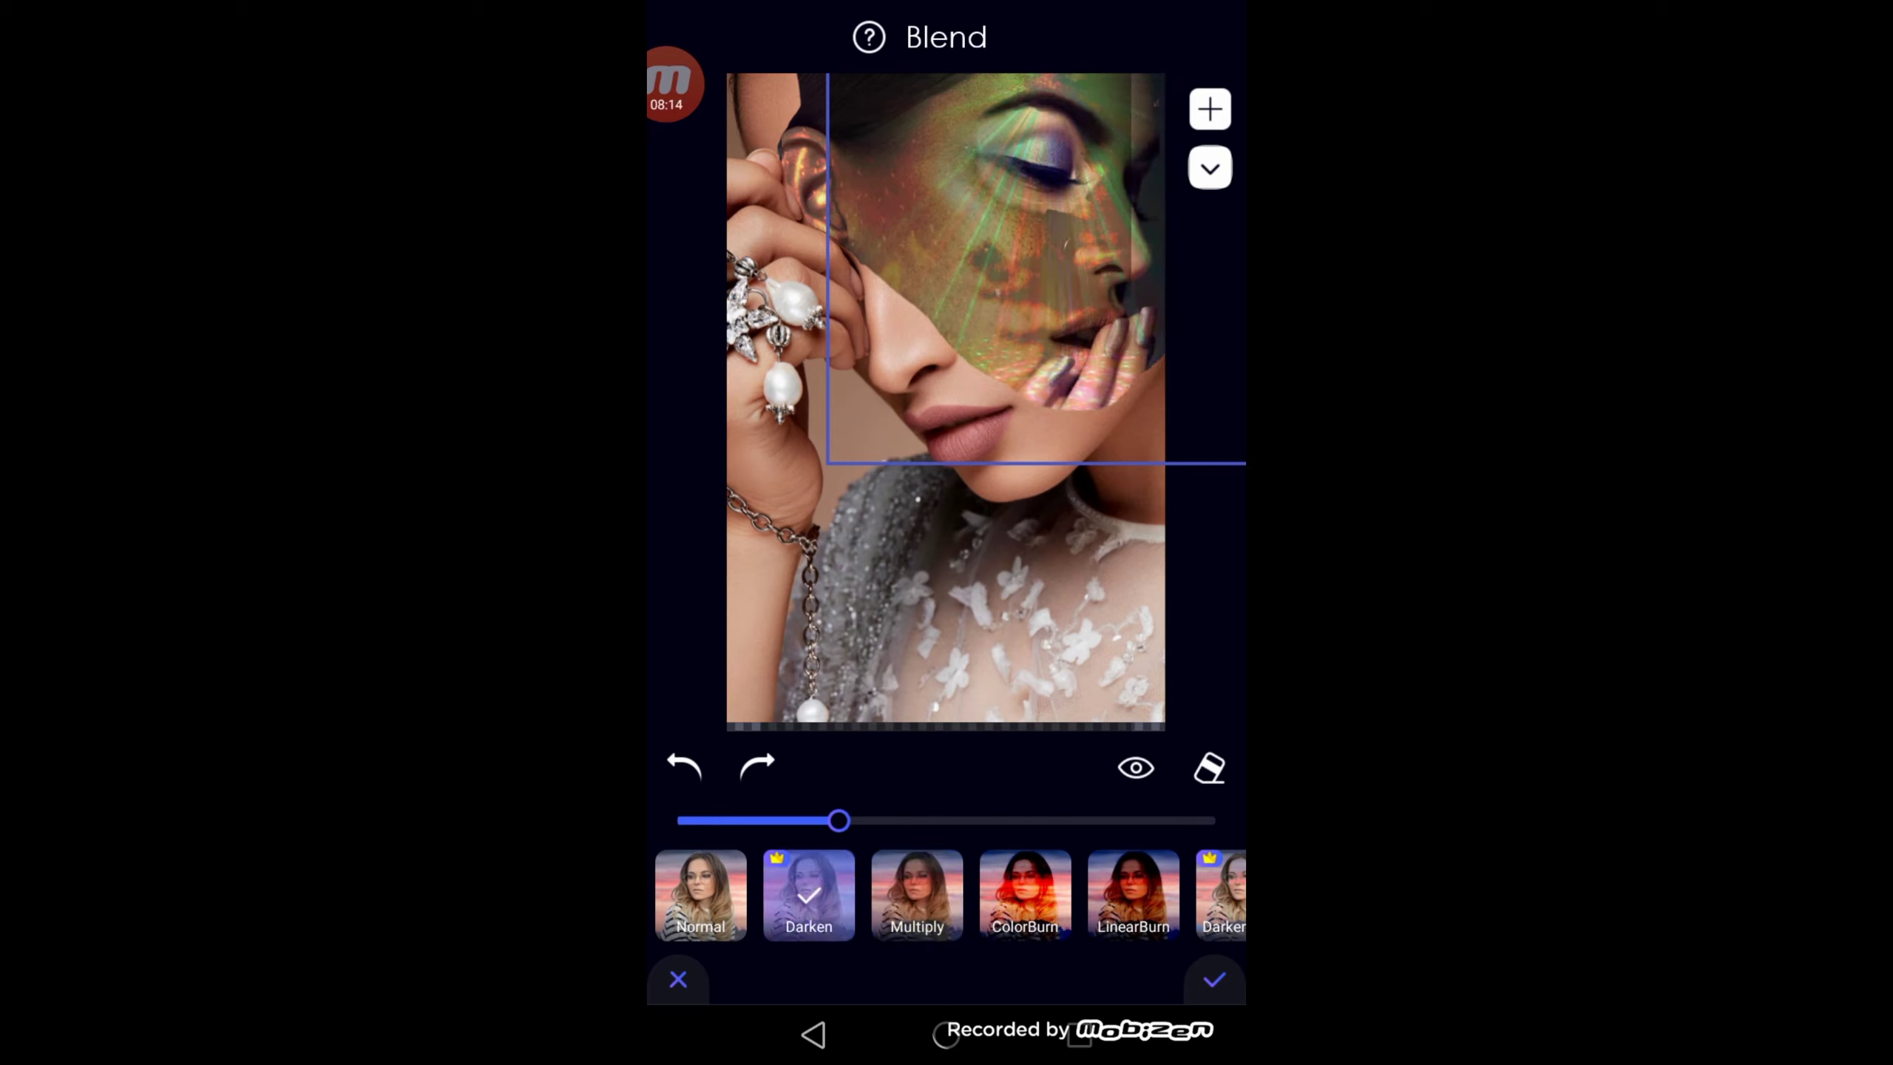
left_click(700, 895)
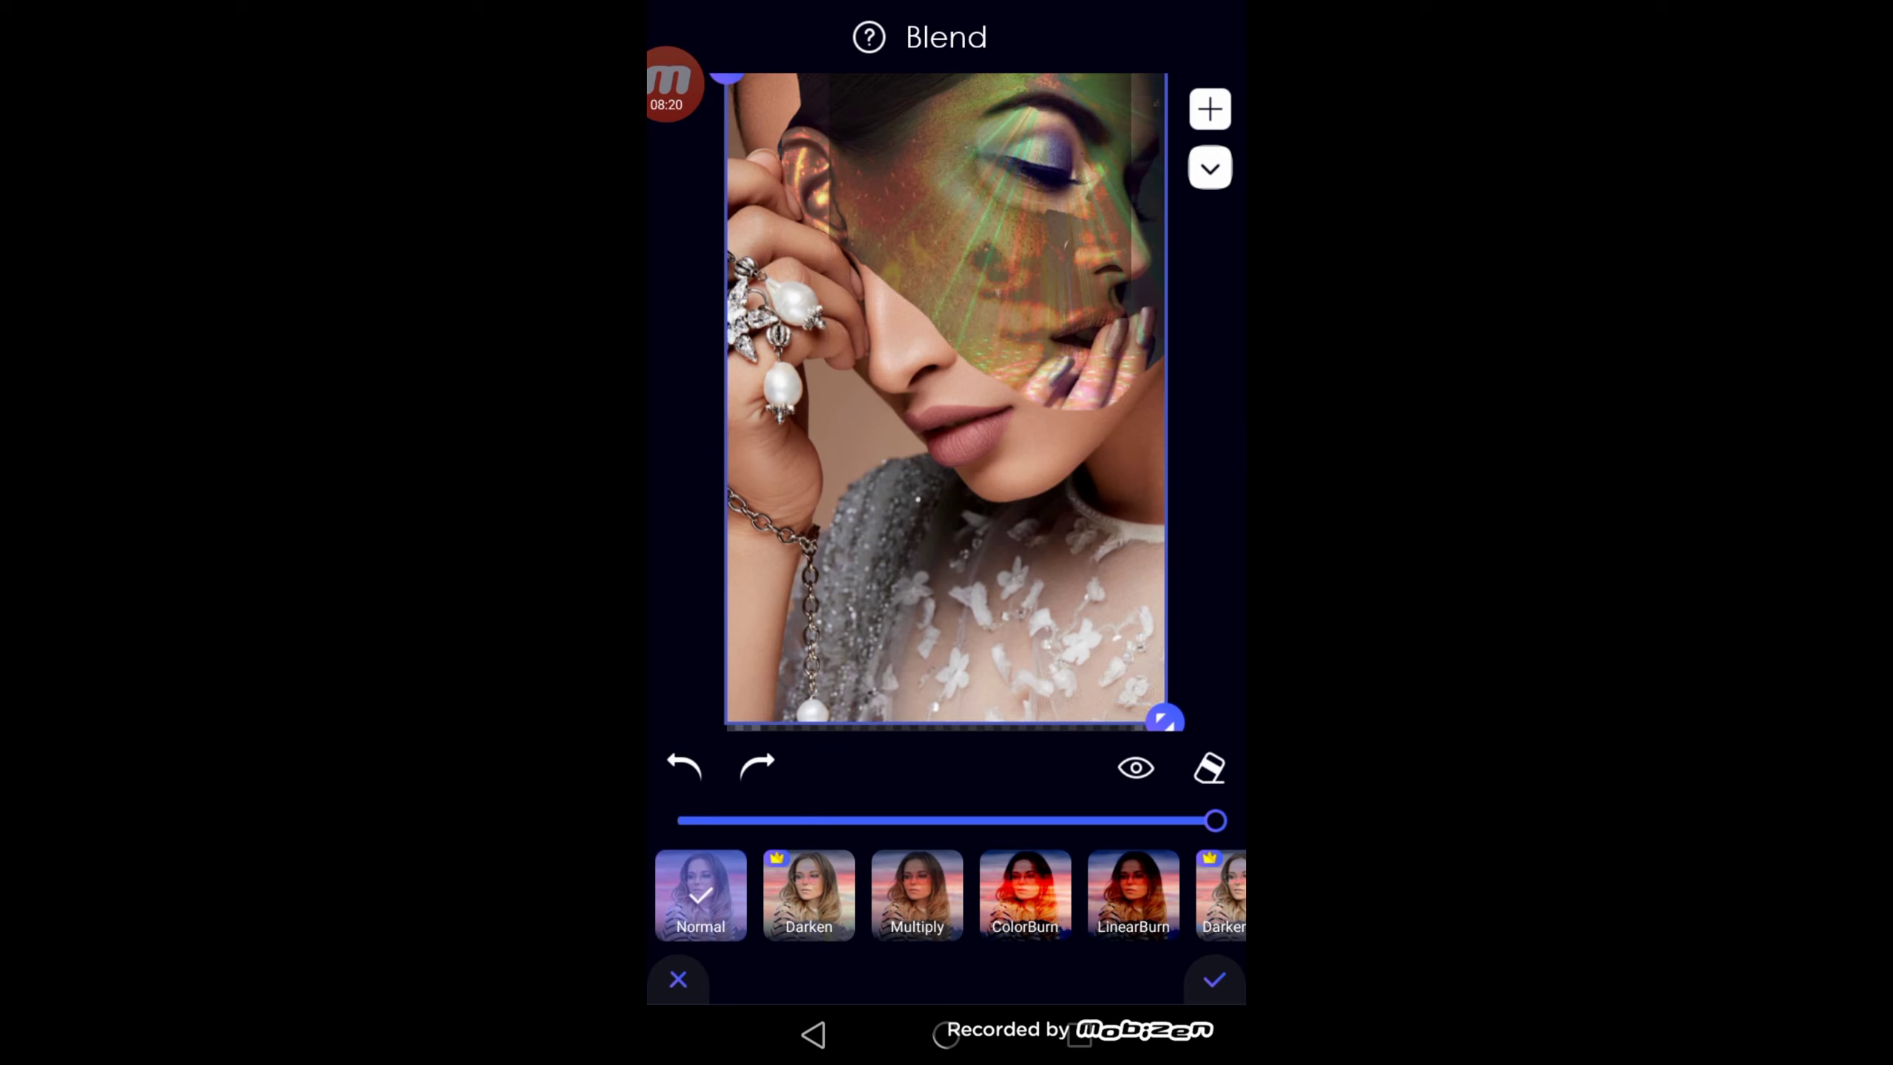
left_click(1210, 109)
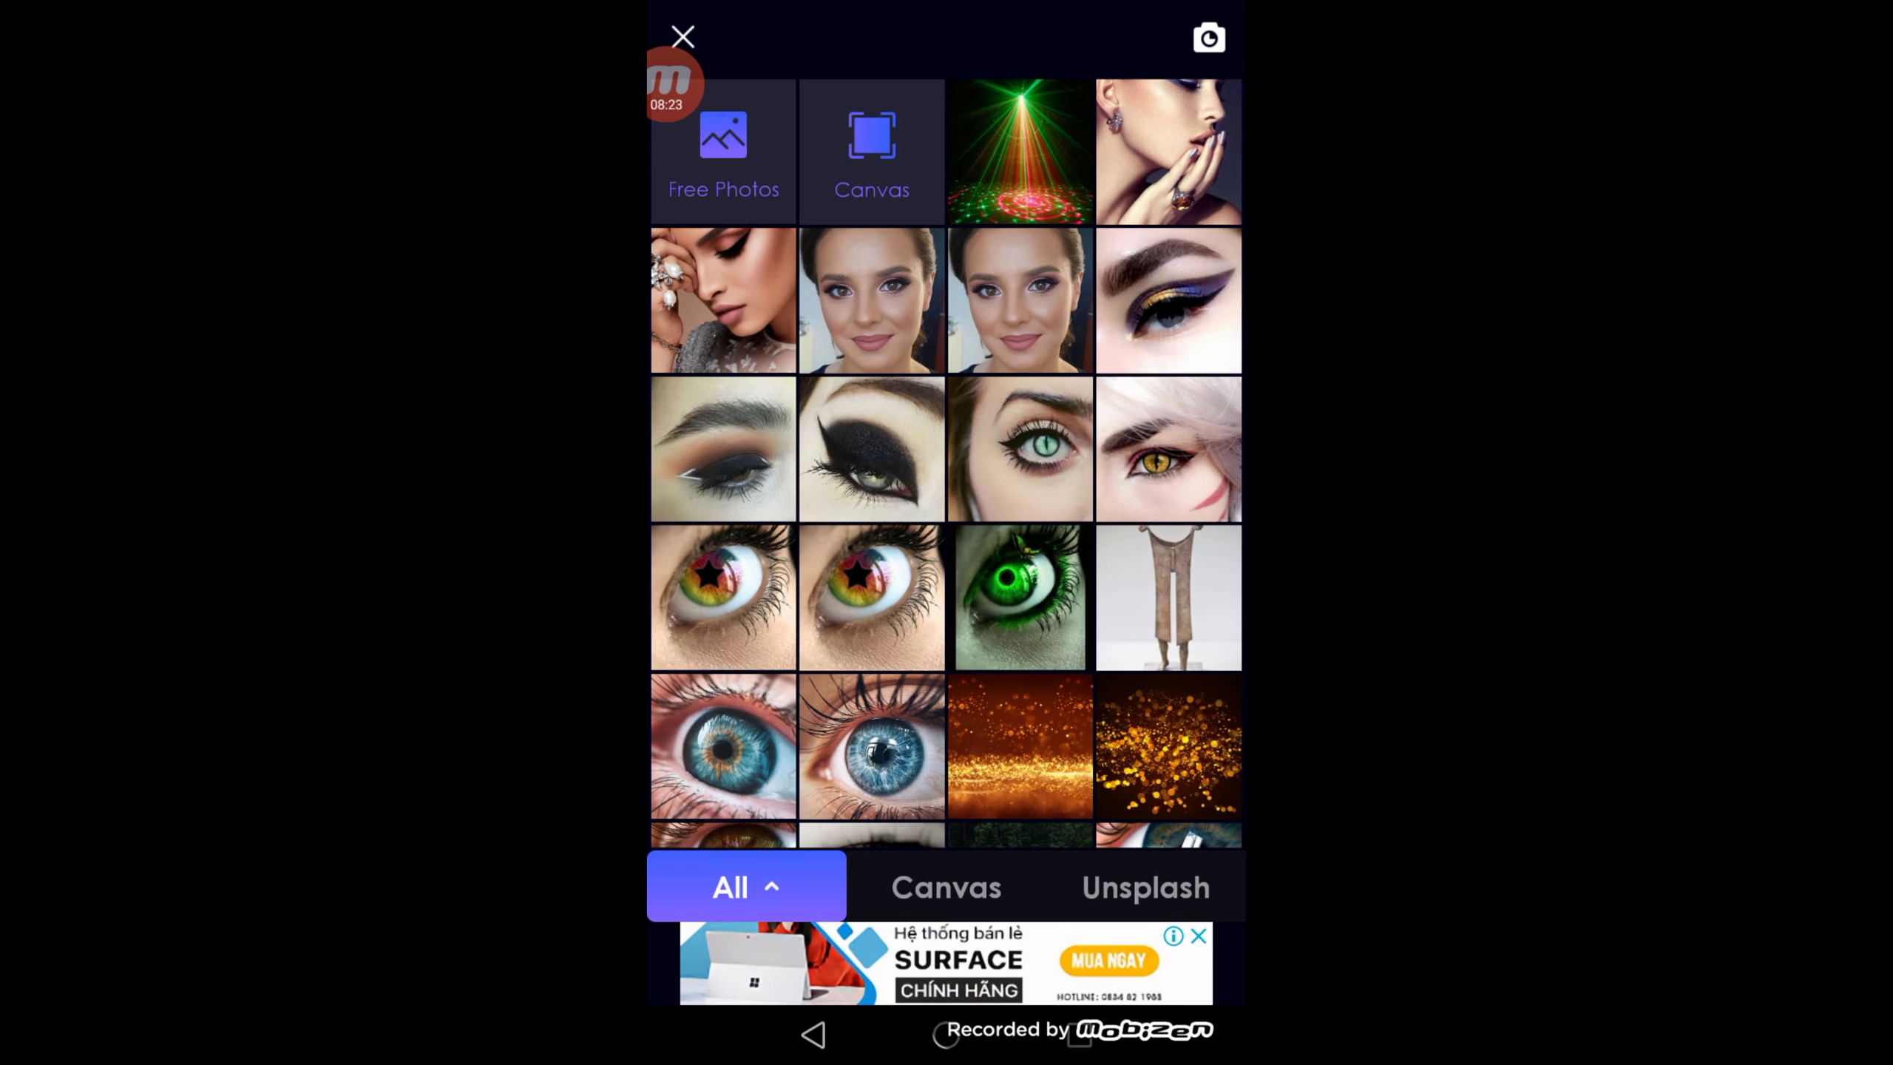
Step: Add the gold sparkle image as a layer and leave its blend settings unchanged
scroll(946, 462, "down", 2)
left_click(1168, 613)
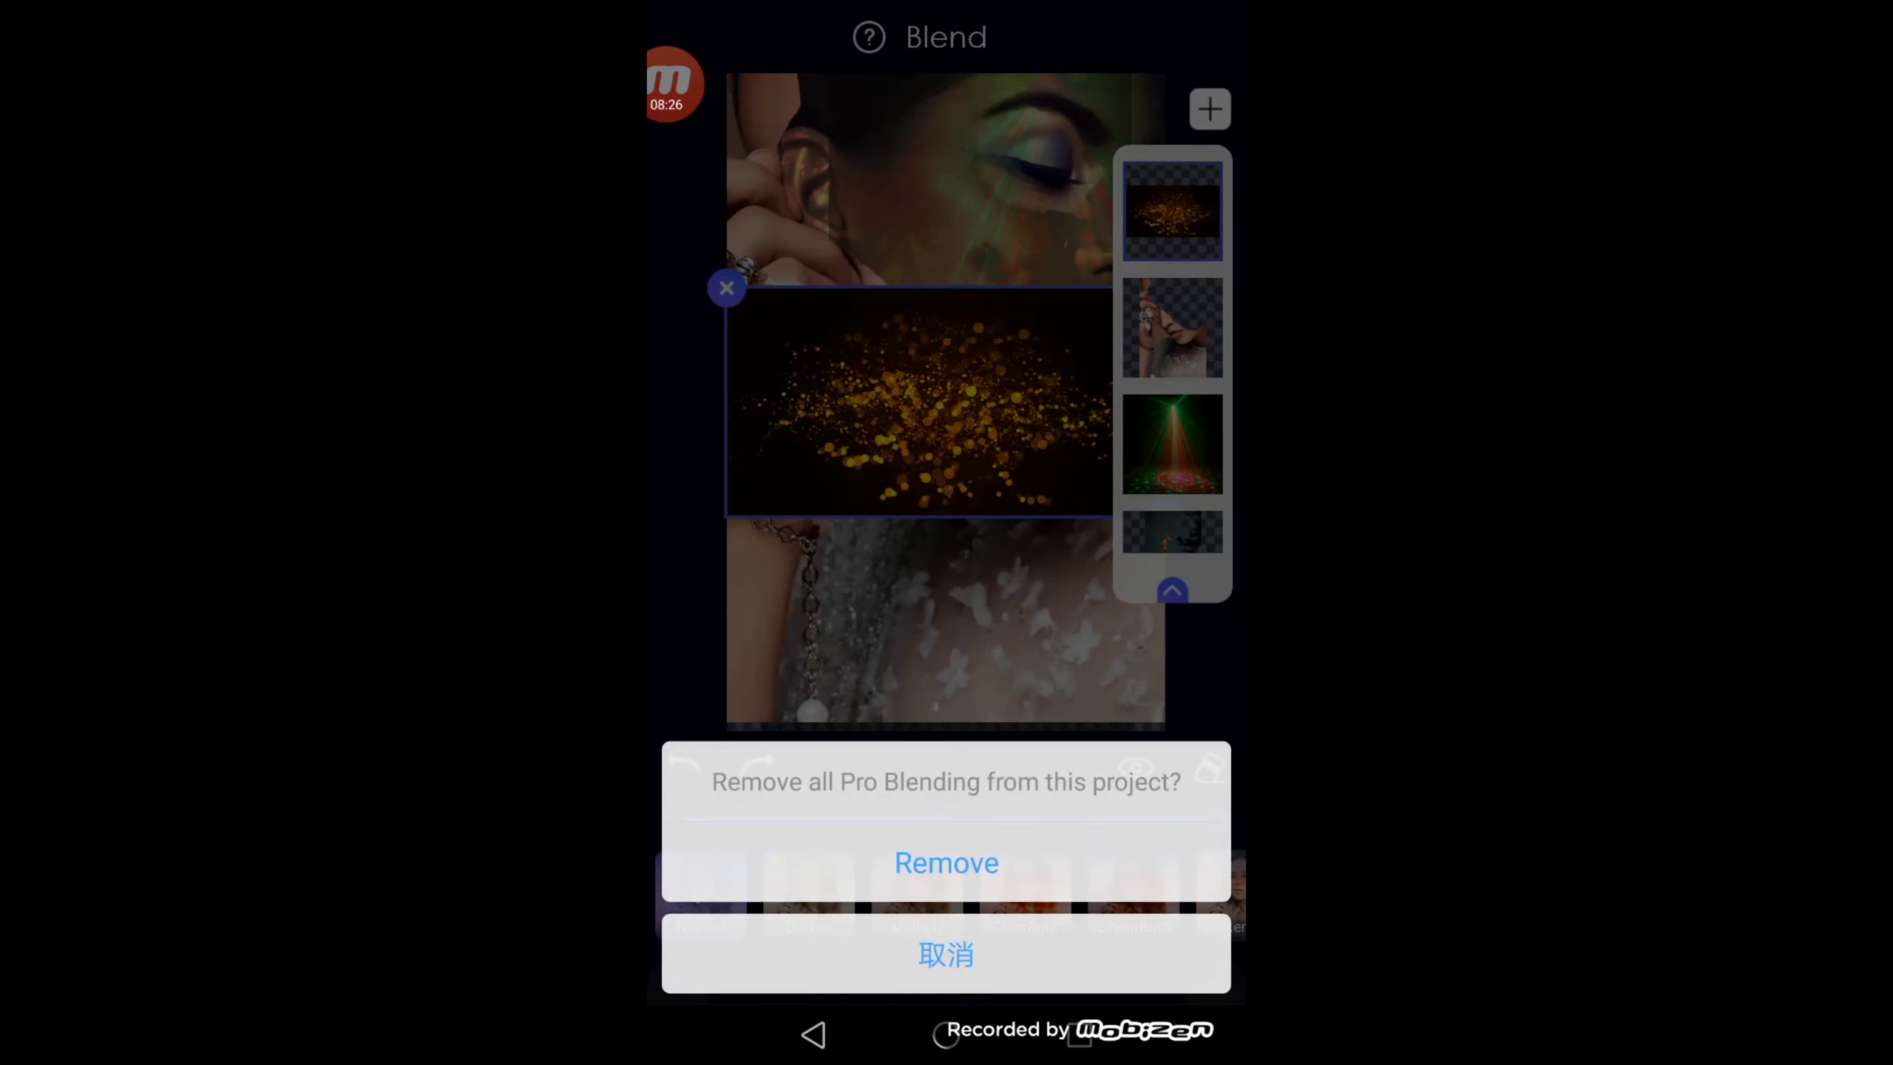
left_click(946, 862)
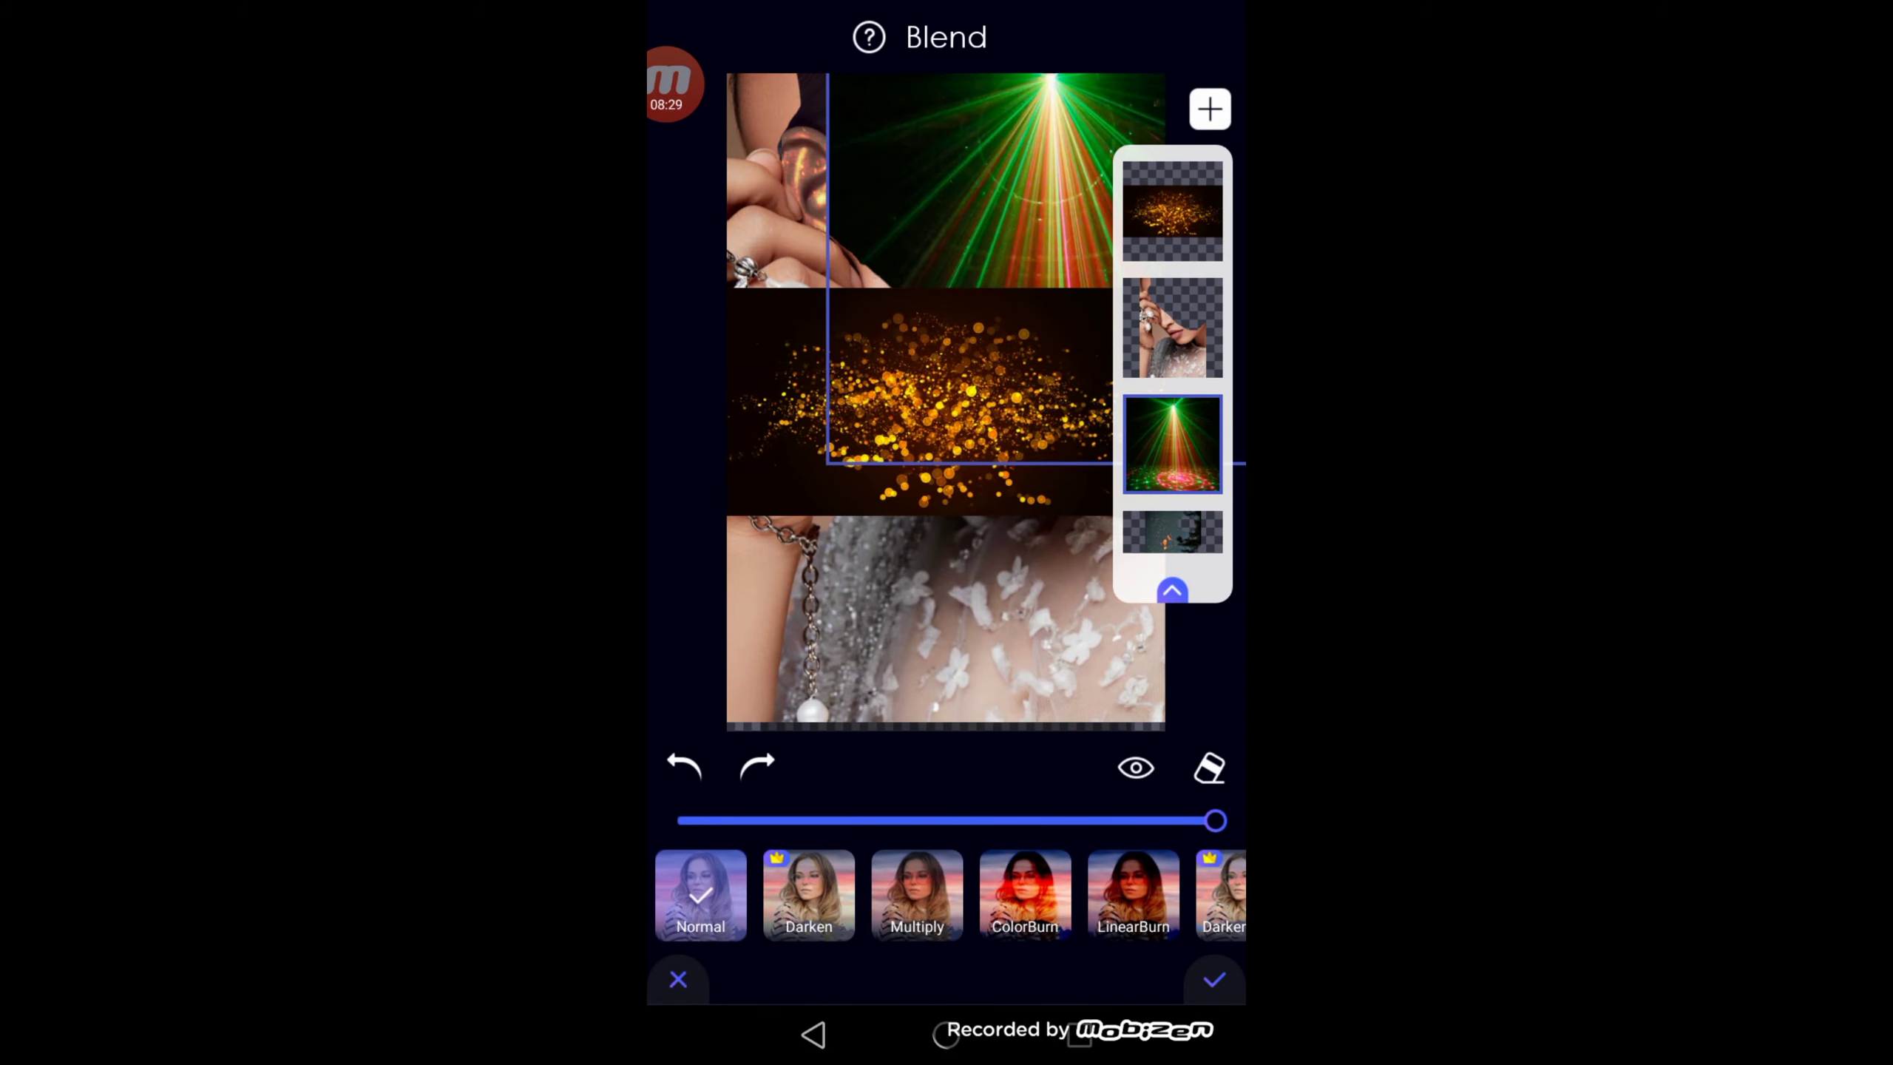
left_click(683, 766)
left_click(1213, 979)
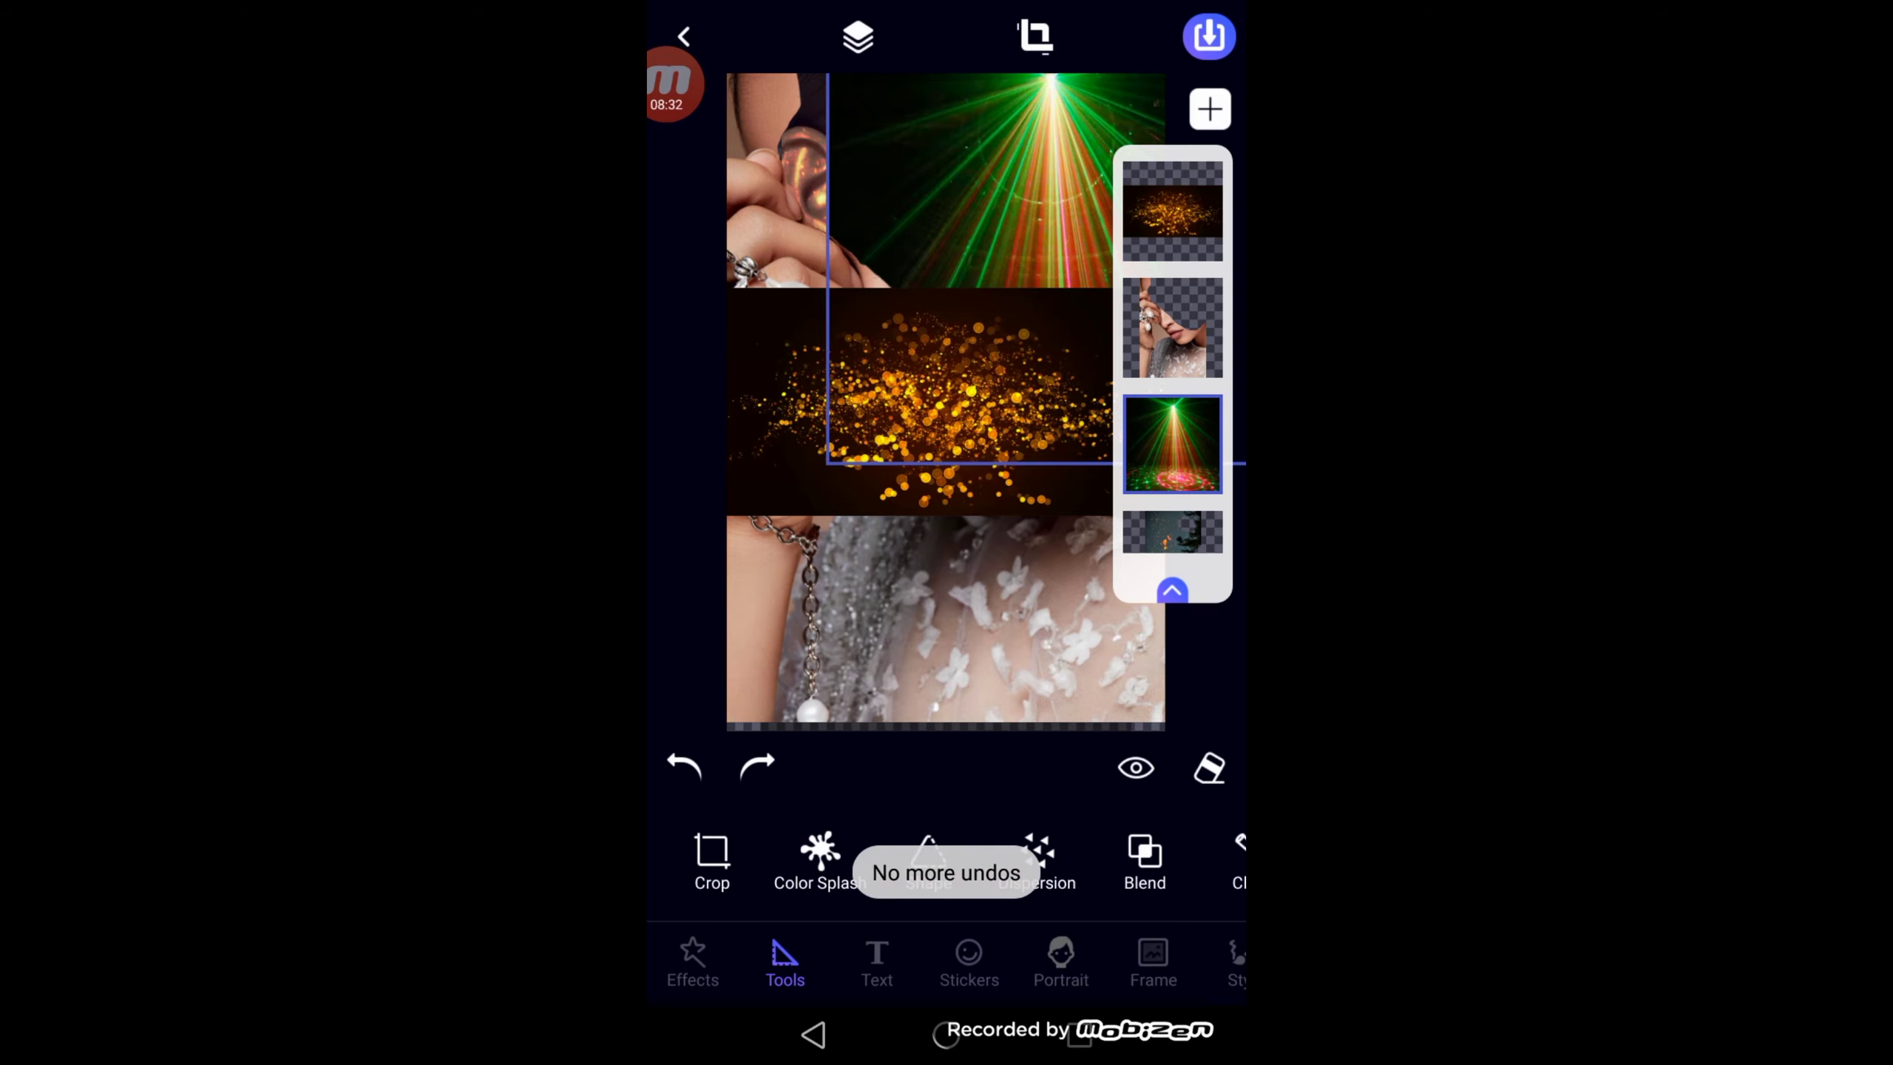
Step: Delete the gold sparkle layer and confirm the removal
left_click(1172, 211)
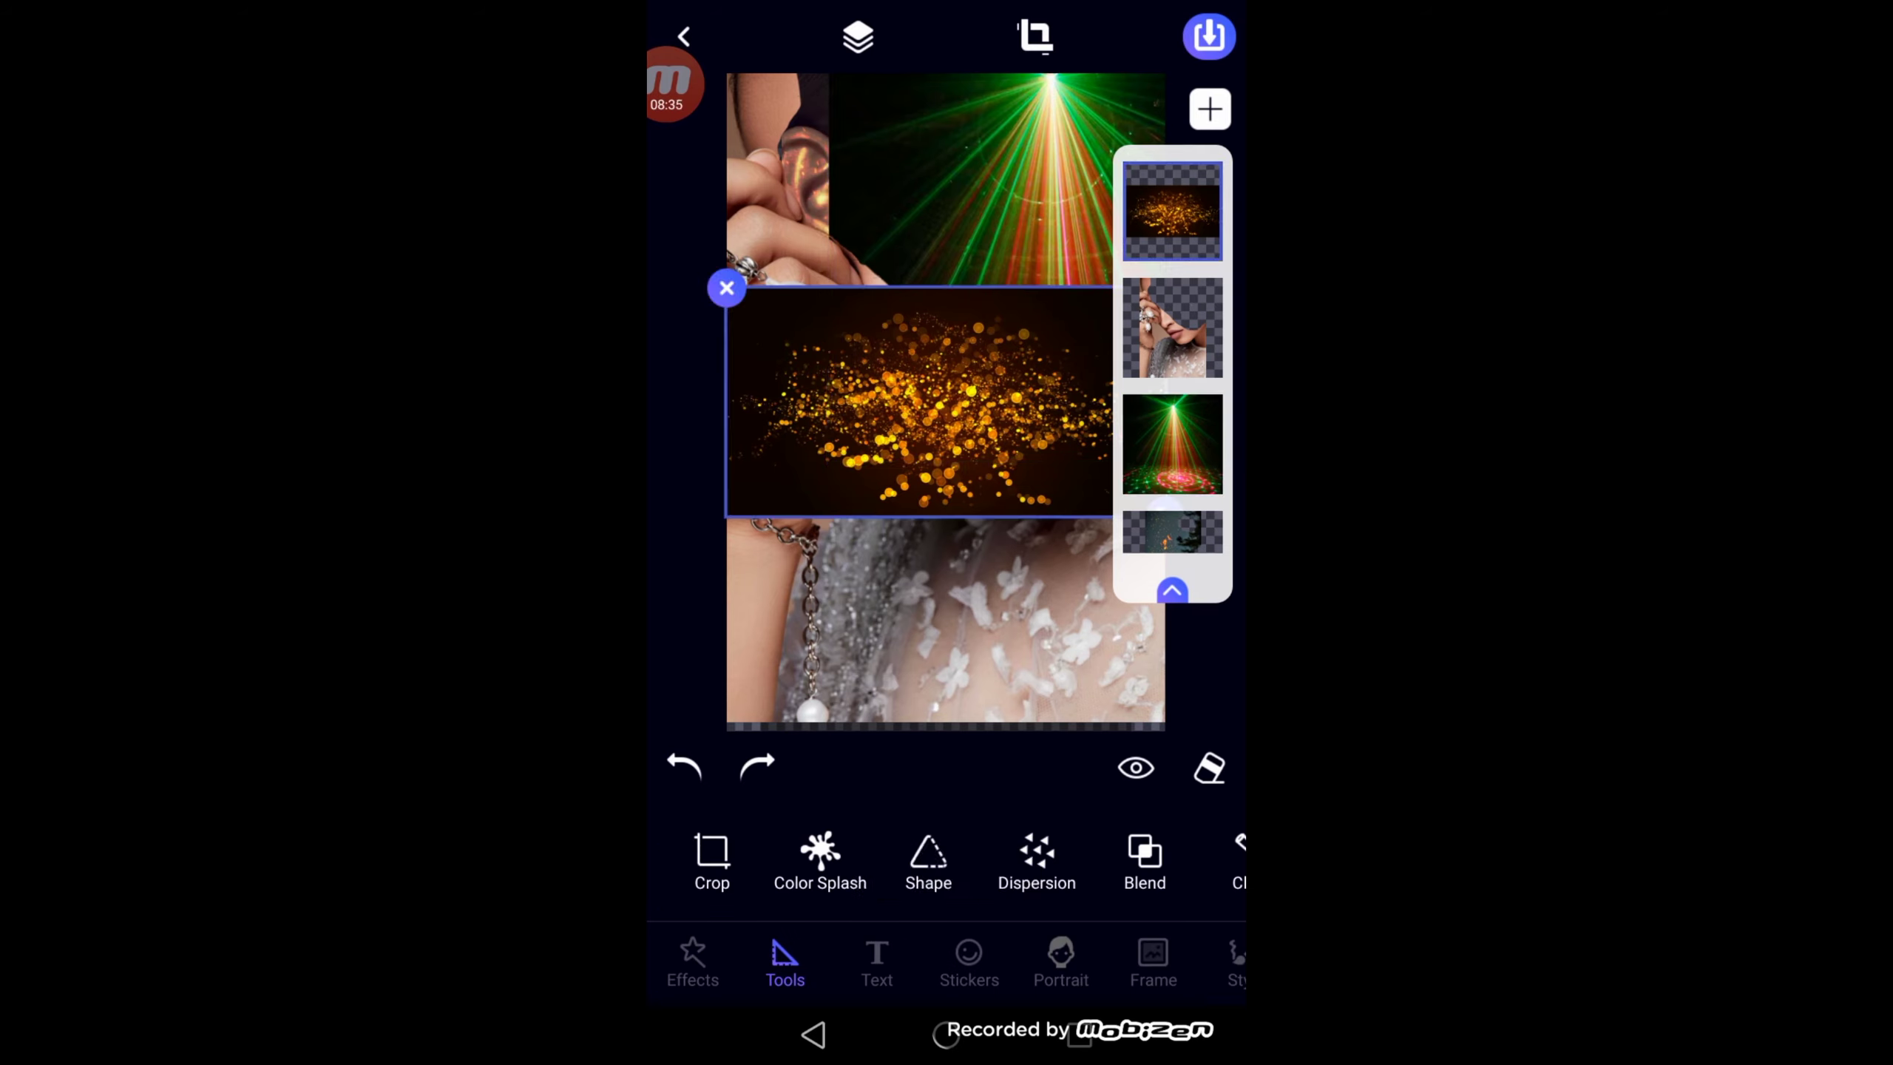
left_click(1172, 211)
left_click(991, 389)
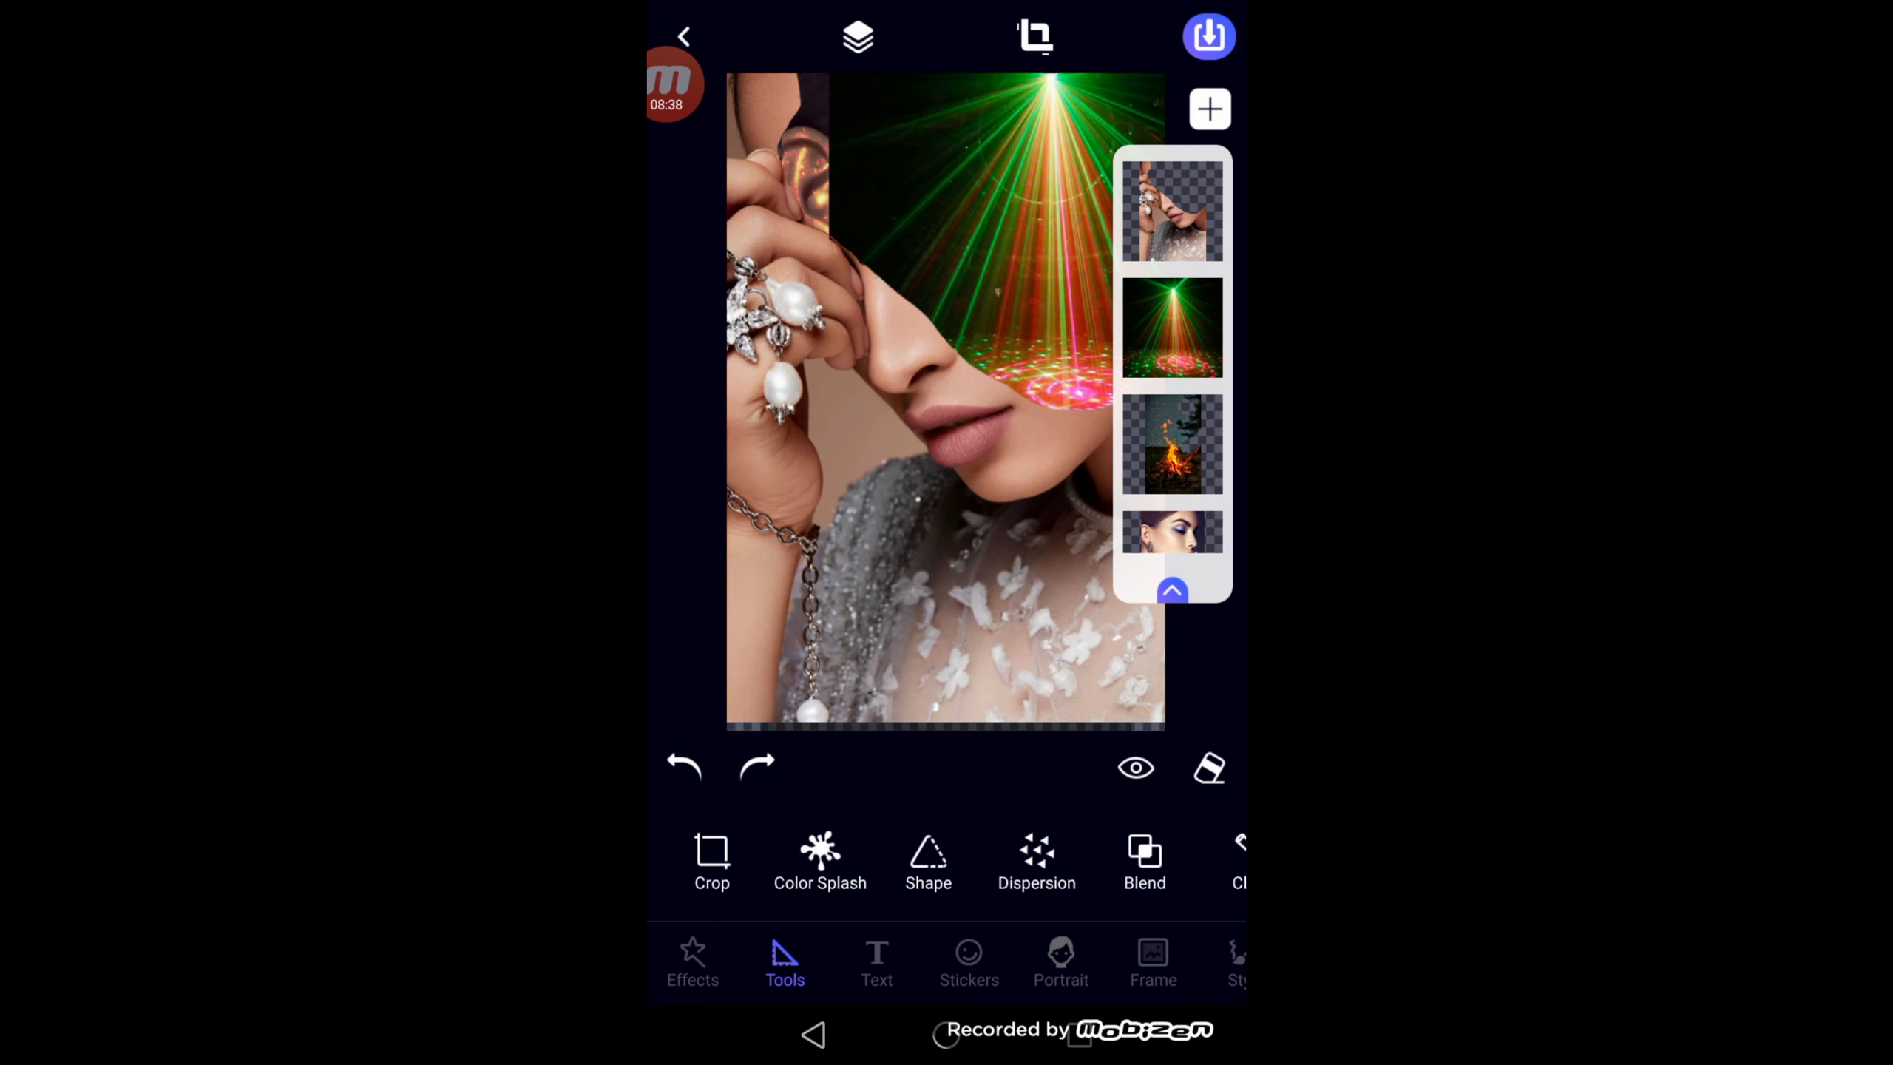
Step: Preview Multiply at opacity 33 on the laser layer, then resize and reposition it over the face
left_click(1172, 329)
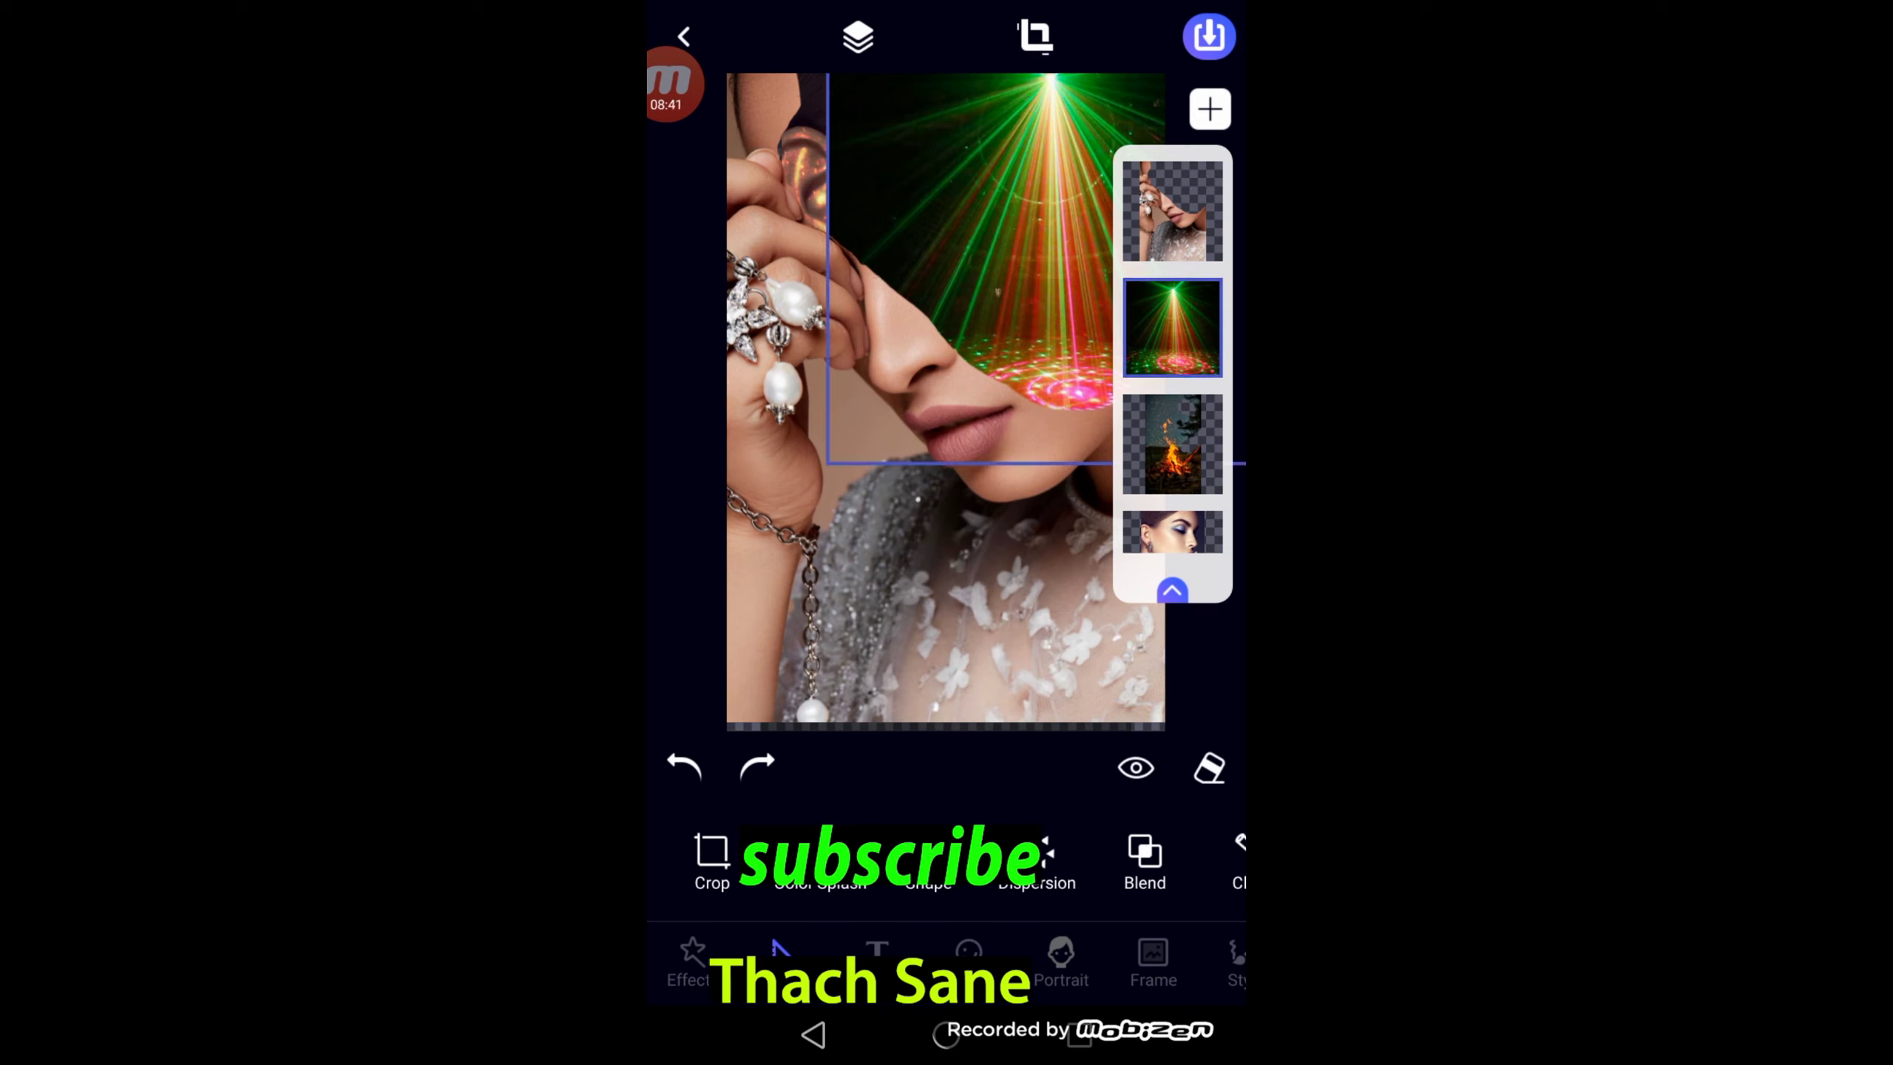
left_click(1144, 858)
left_click(916, 895)
left_click_drag(1215, 820, 845, 820)
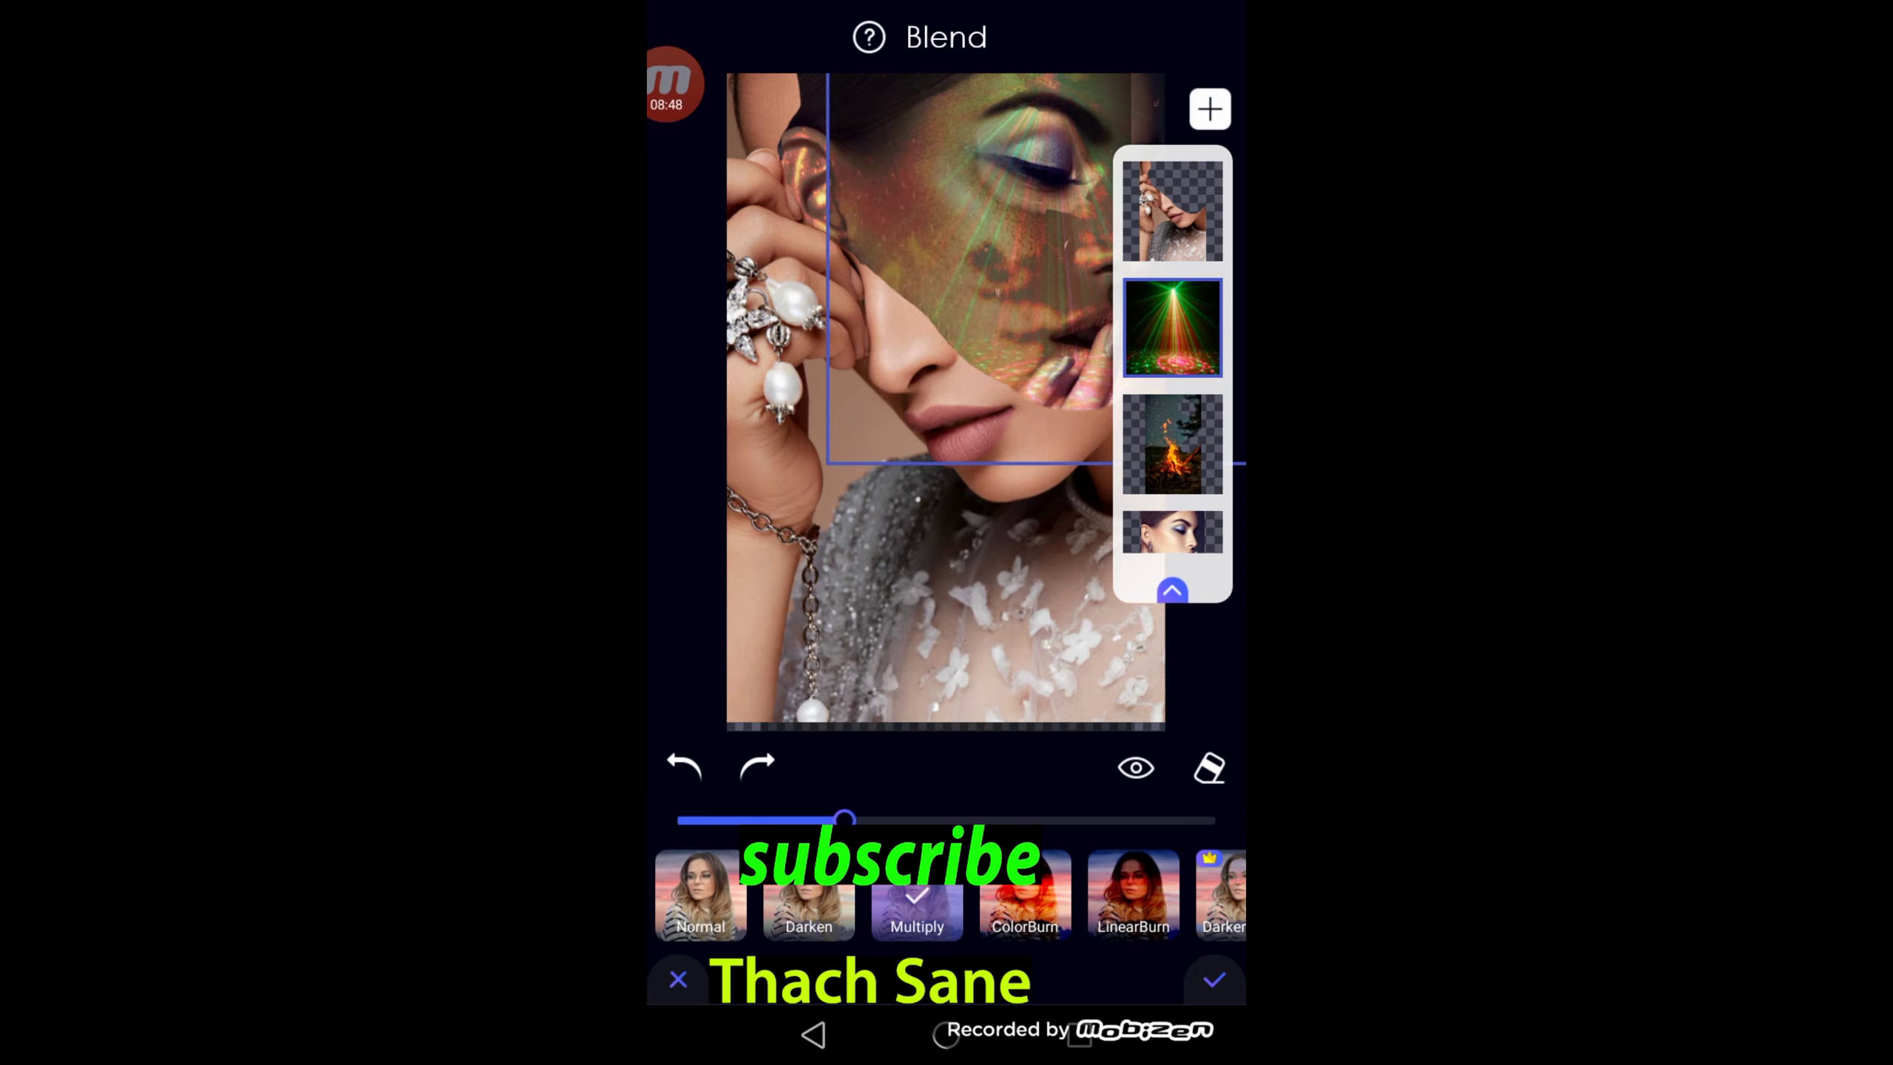
left_click(1172, 590)
left_click_drag(996, 268, 995, 320)
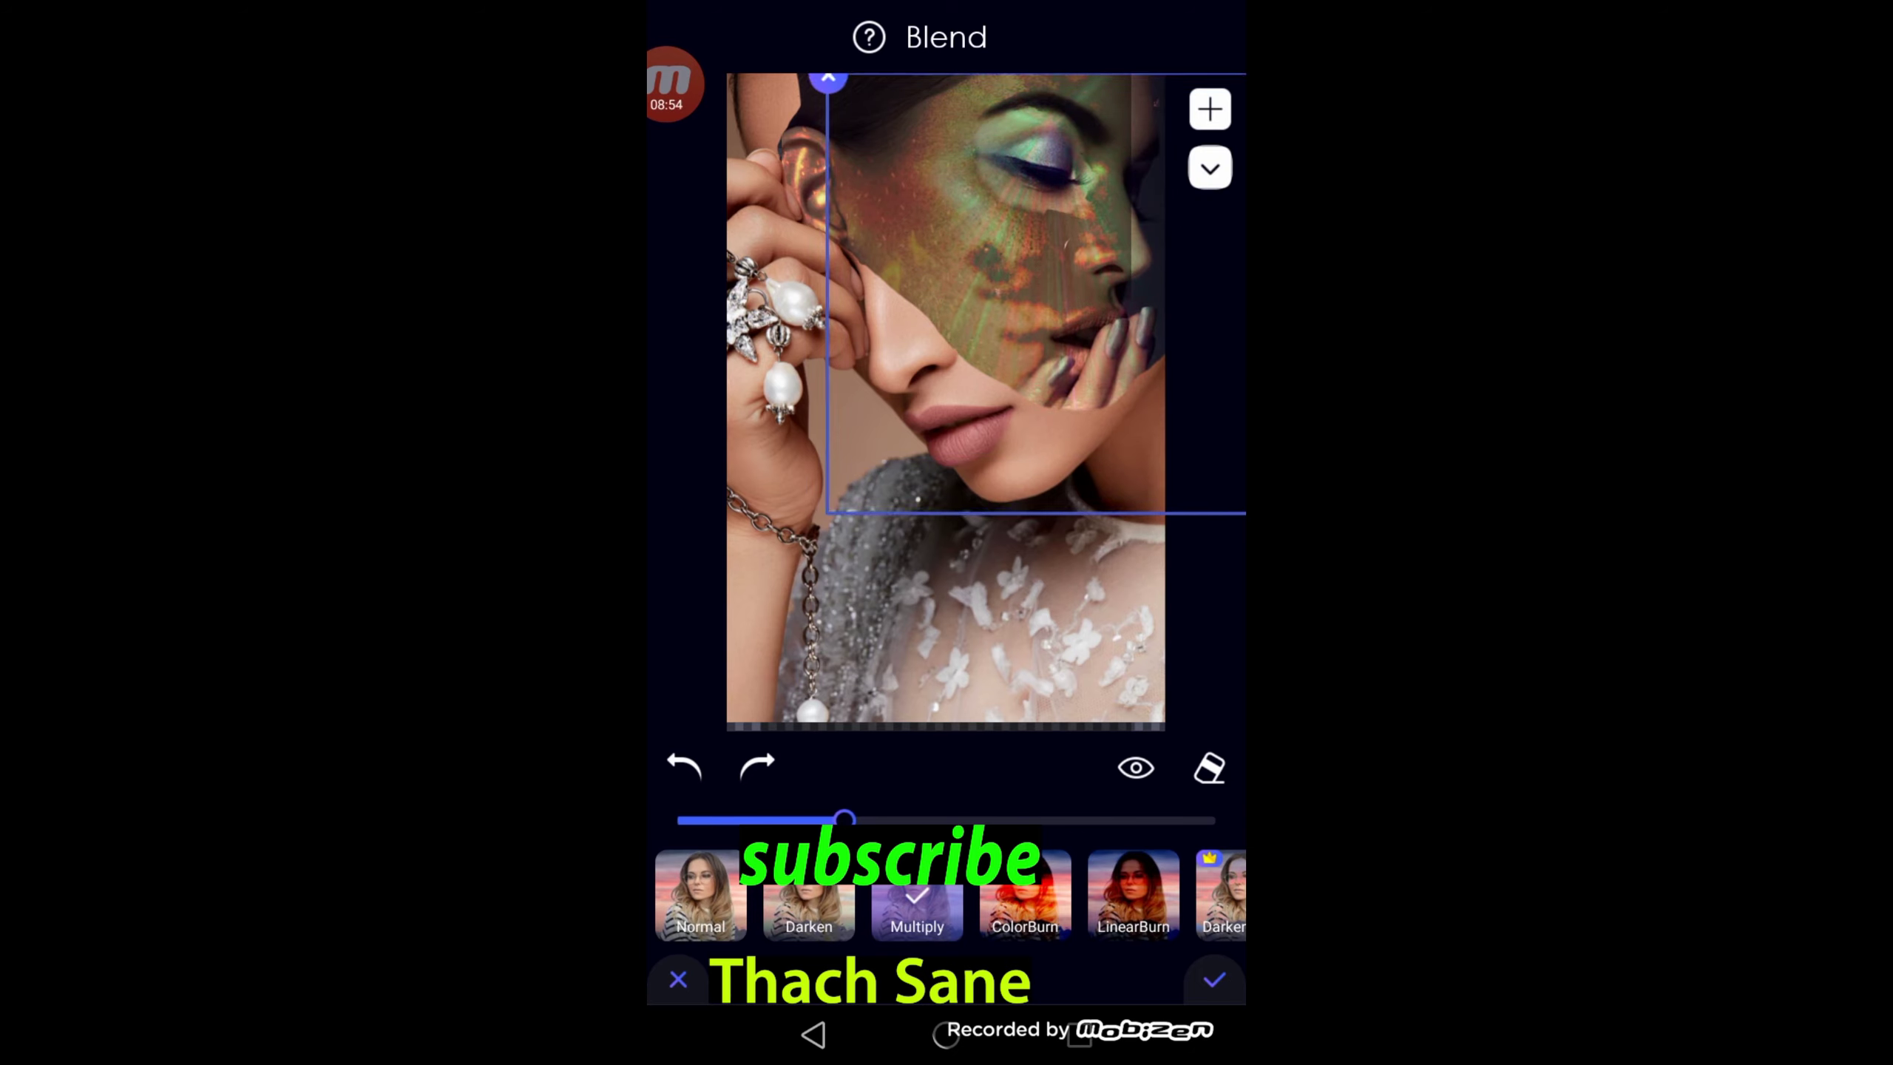
left_click_drag(1243, 511, 1165, 485)
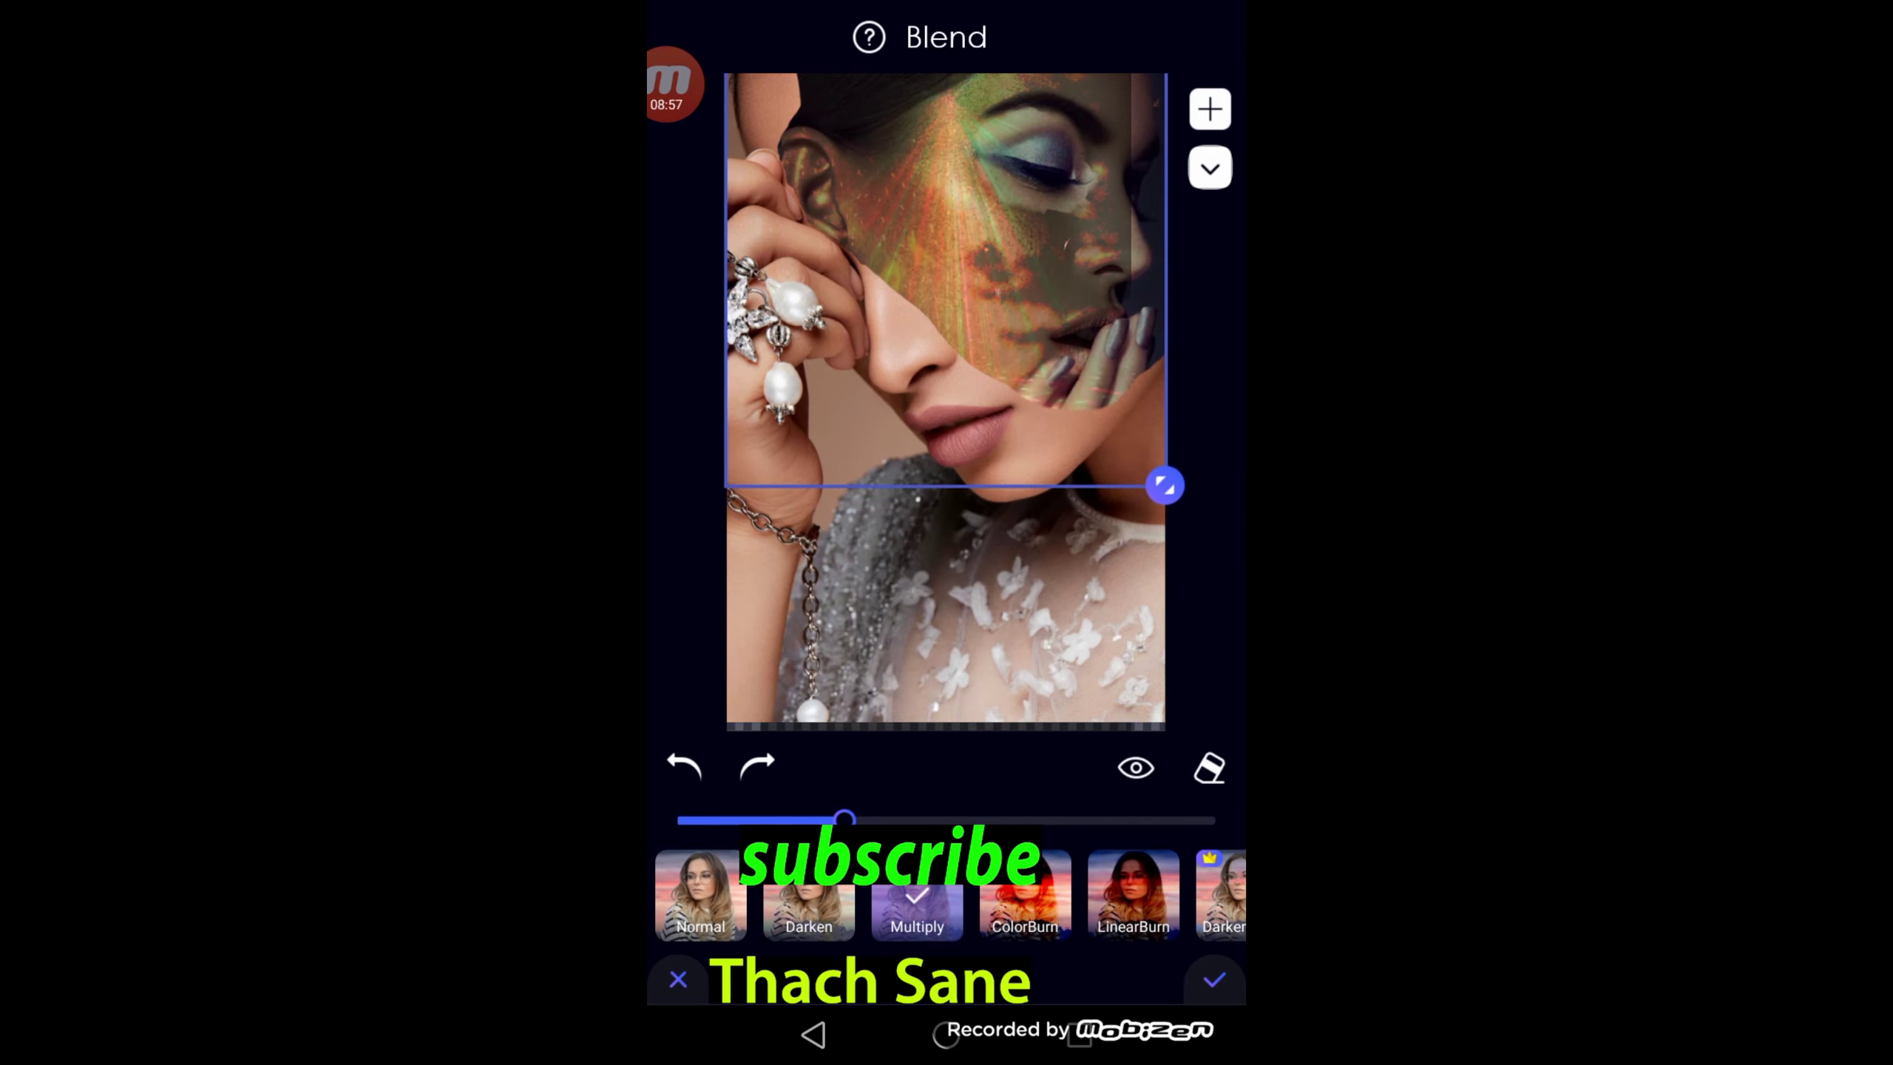
left_click_drag(945, 280, 1086, 260)
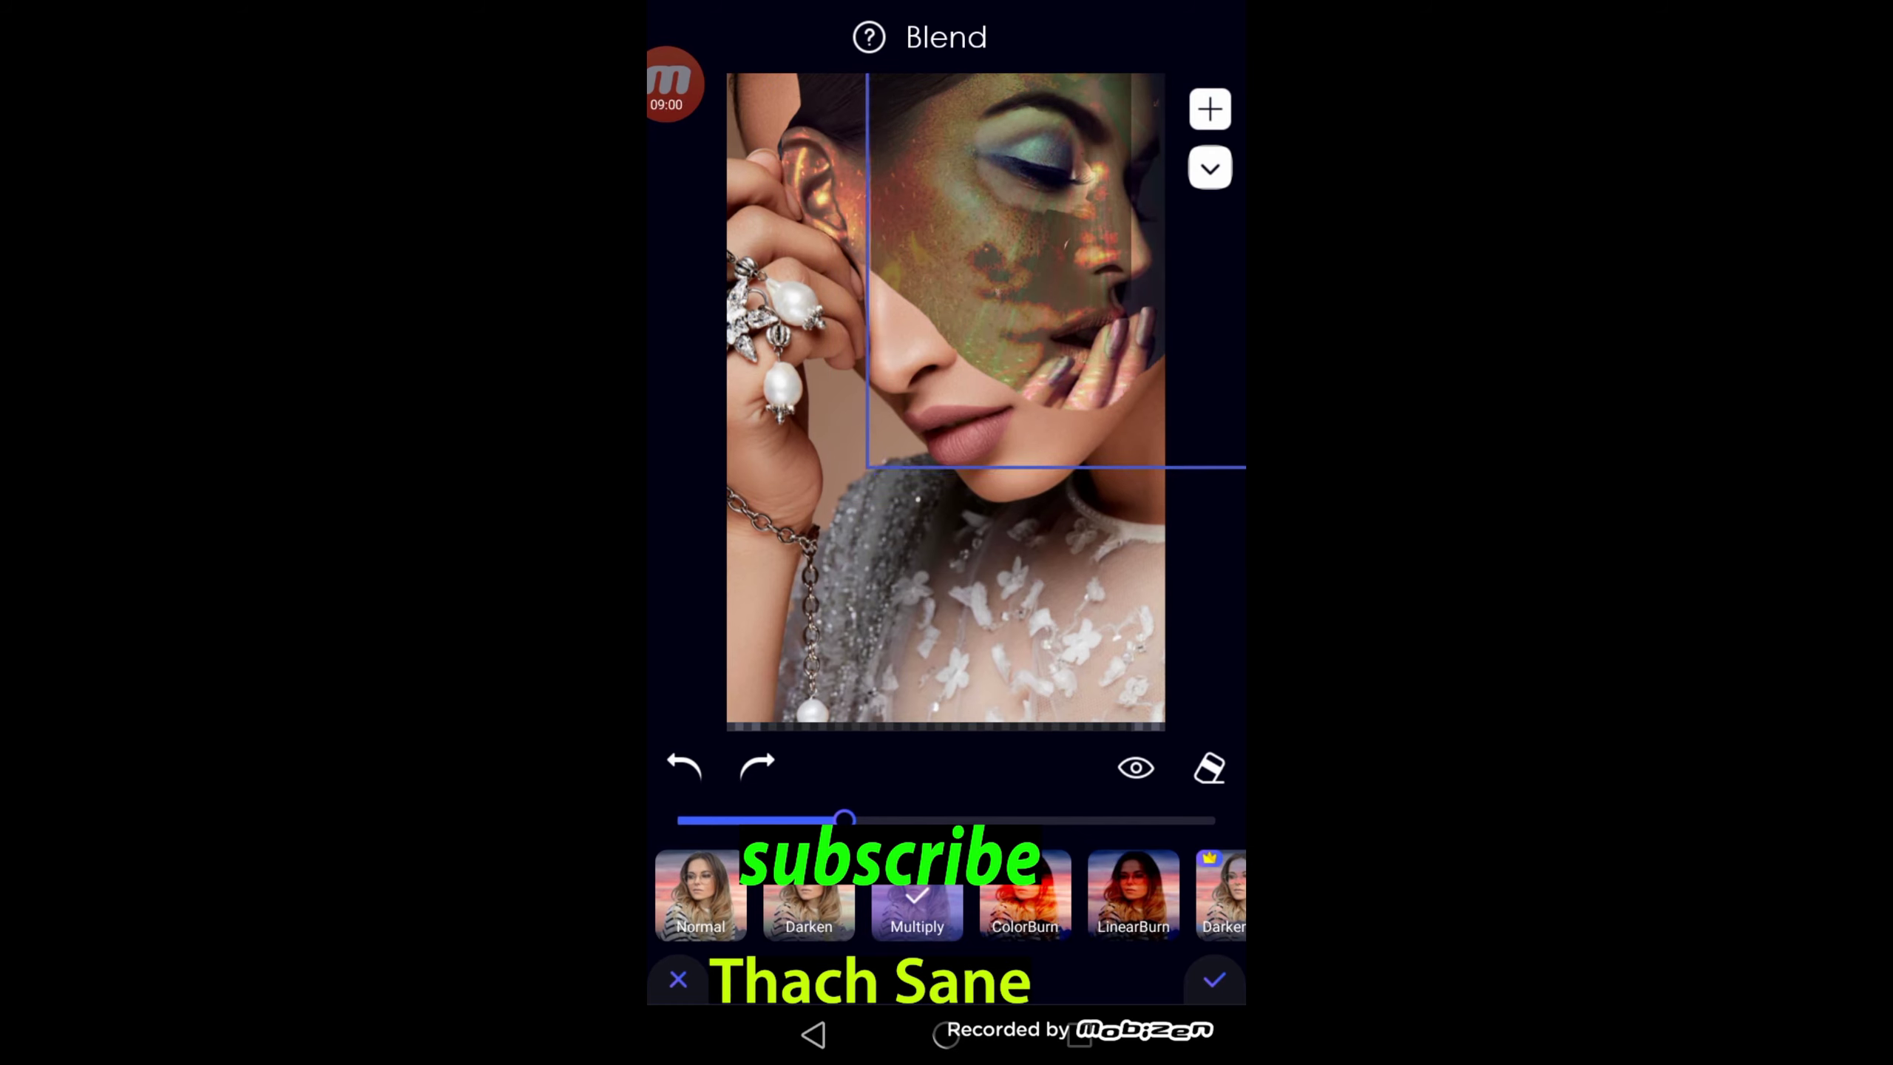
Step: Preview Darken blending on the laser at reduced strength while adjusting its position
mouse_move(844, 818)
left_mouse_down()
mouse_move(984, 819)
mouse_move(807, 819)
mouse_move(920, 818)
left_mouse_up()
left_click(809, 902)
mouse_move(998, 261)
left_mouse_down()
mouse_move(964, 259)
mouse_move(1050, 255)
mouse_move(954, 259)
mouse_move(936, 314)
left_mouse_up()
left_click_drag(920, 819, 817, 820)
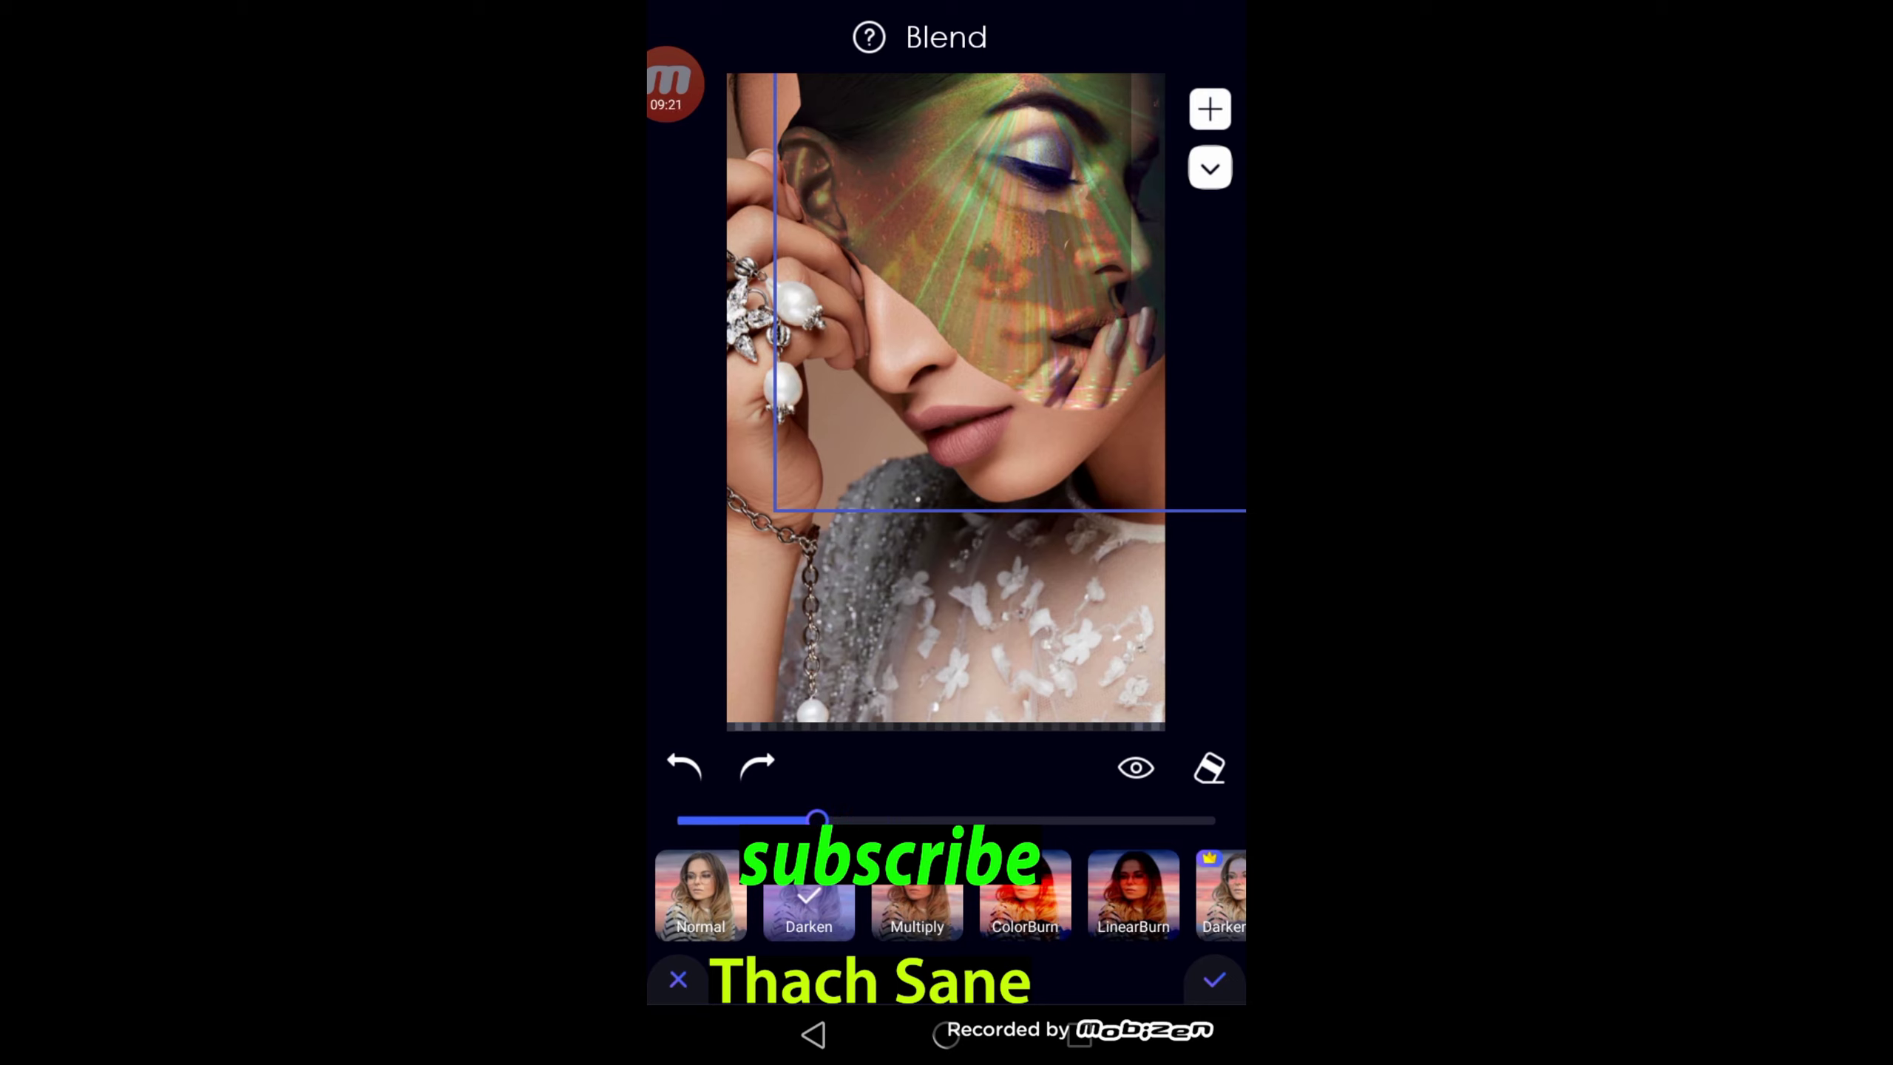
mouse_move(937, 314)
left_mouse_down()
mouse_move(942, 346)
mouse_move(942, 319)
mouse_move(982, 319)
mouse_move(949, 321)
mouse_move(949, 351)
mouse_move(947, 224)
mouse_move(922, 379)
mouse_move(933, 177)
mouse_move(961, 91)
left_mouse_up()
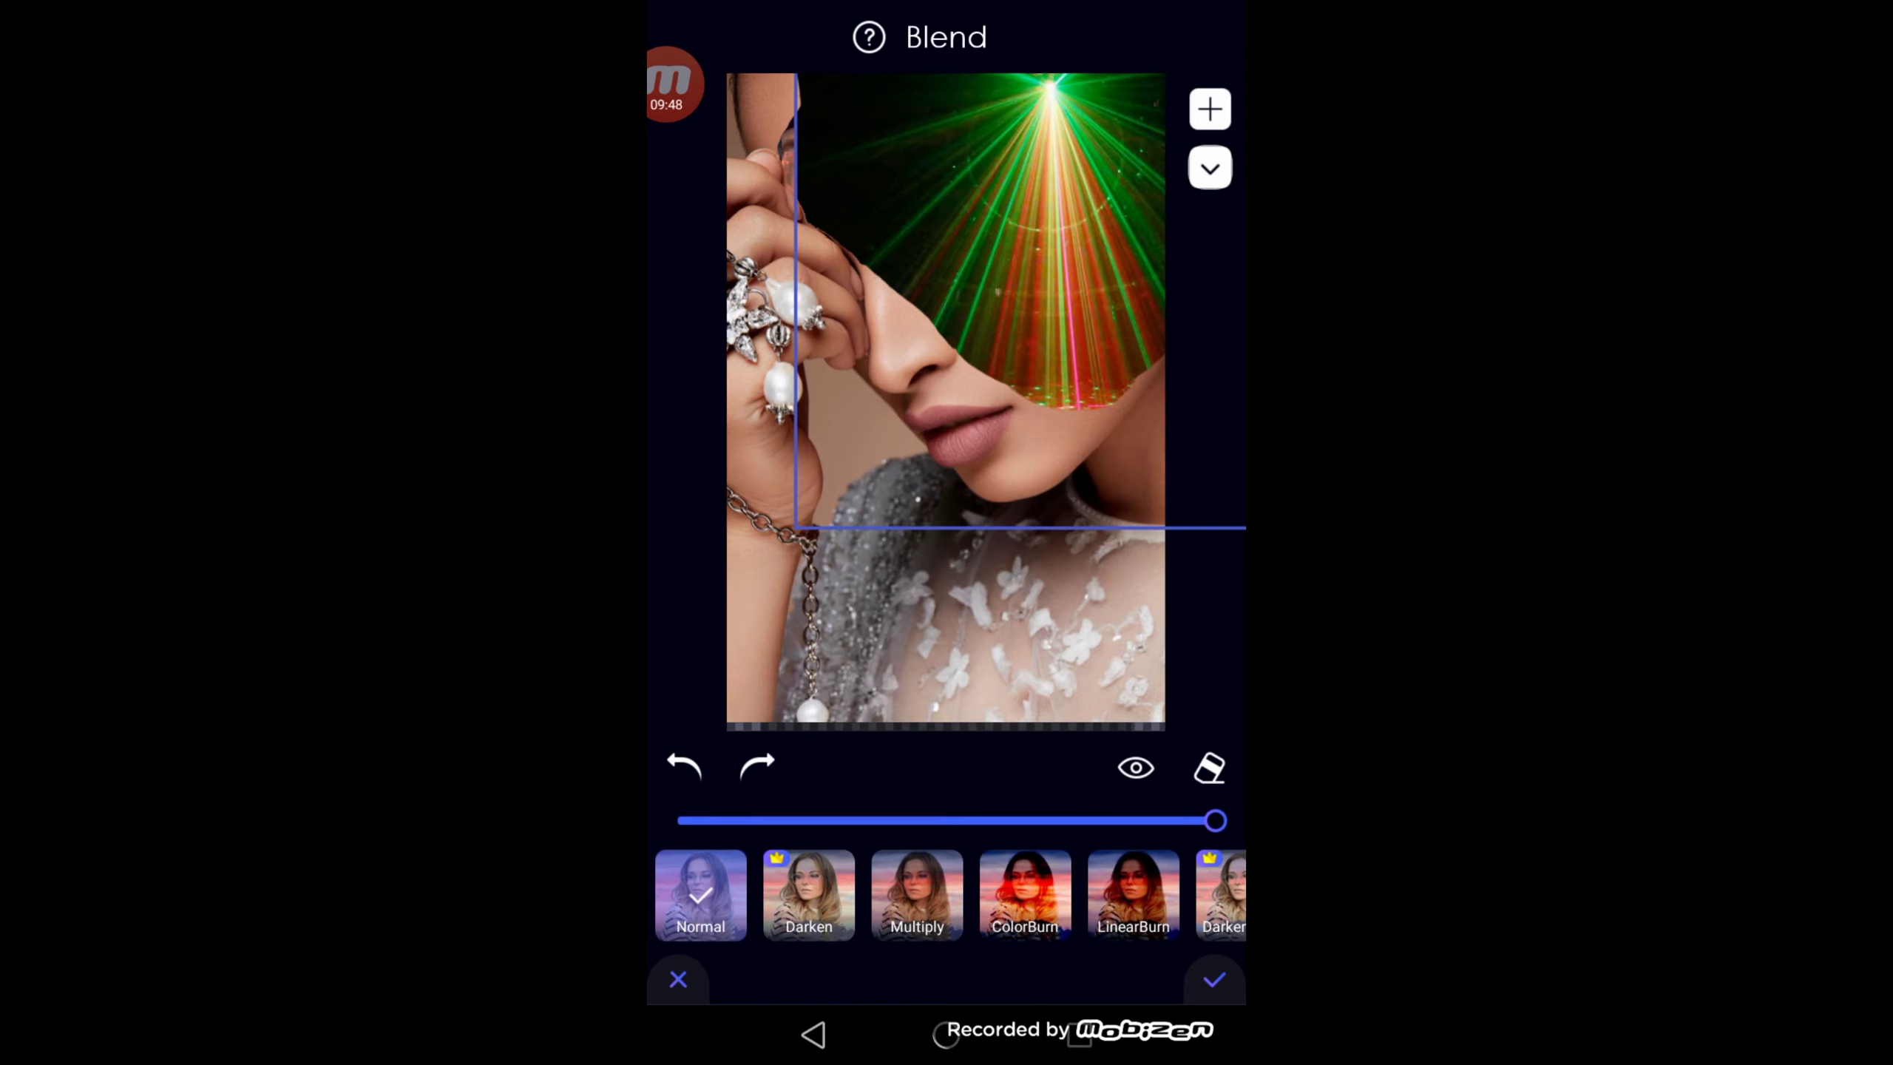
left_click(809, 895)
left_click_drag(1215, 819, 828, 820)
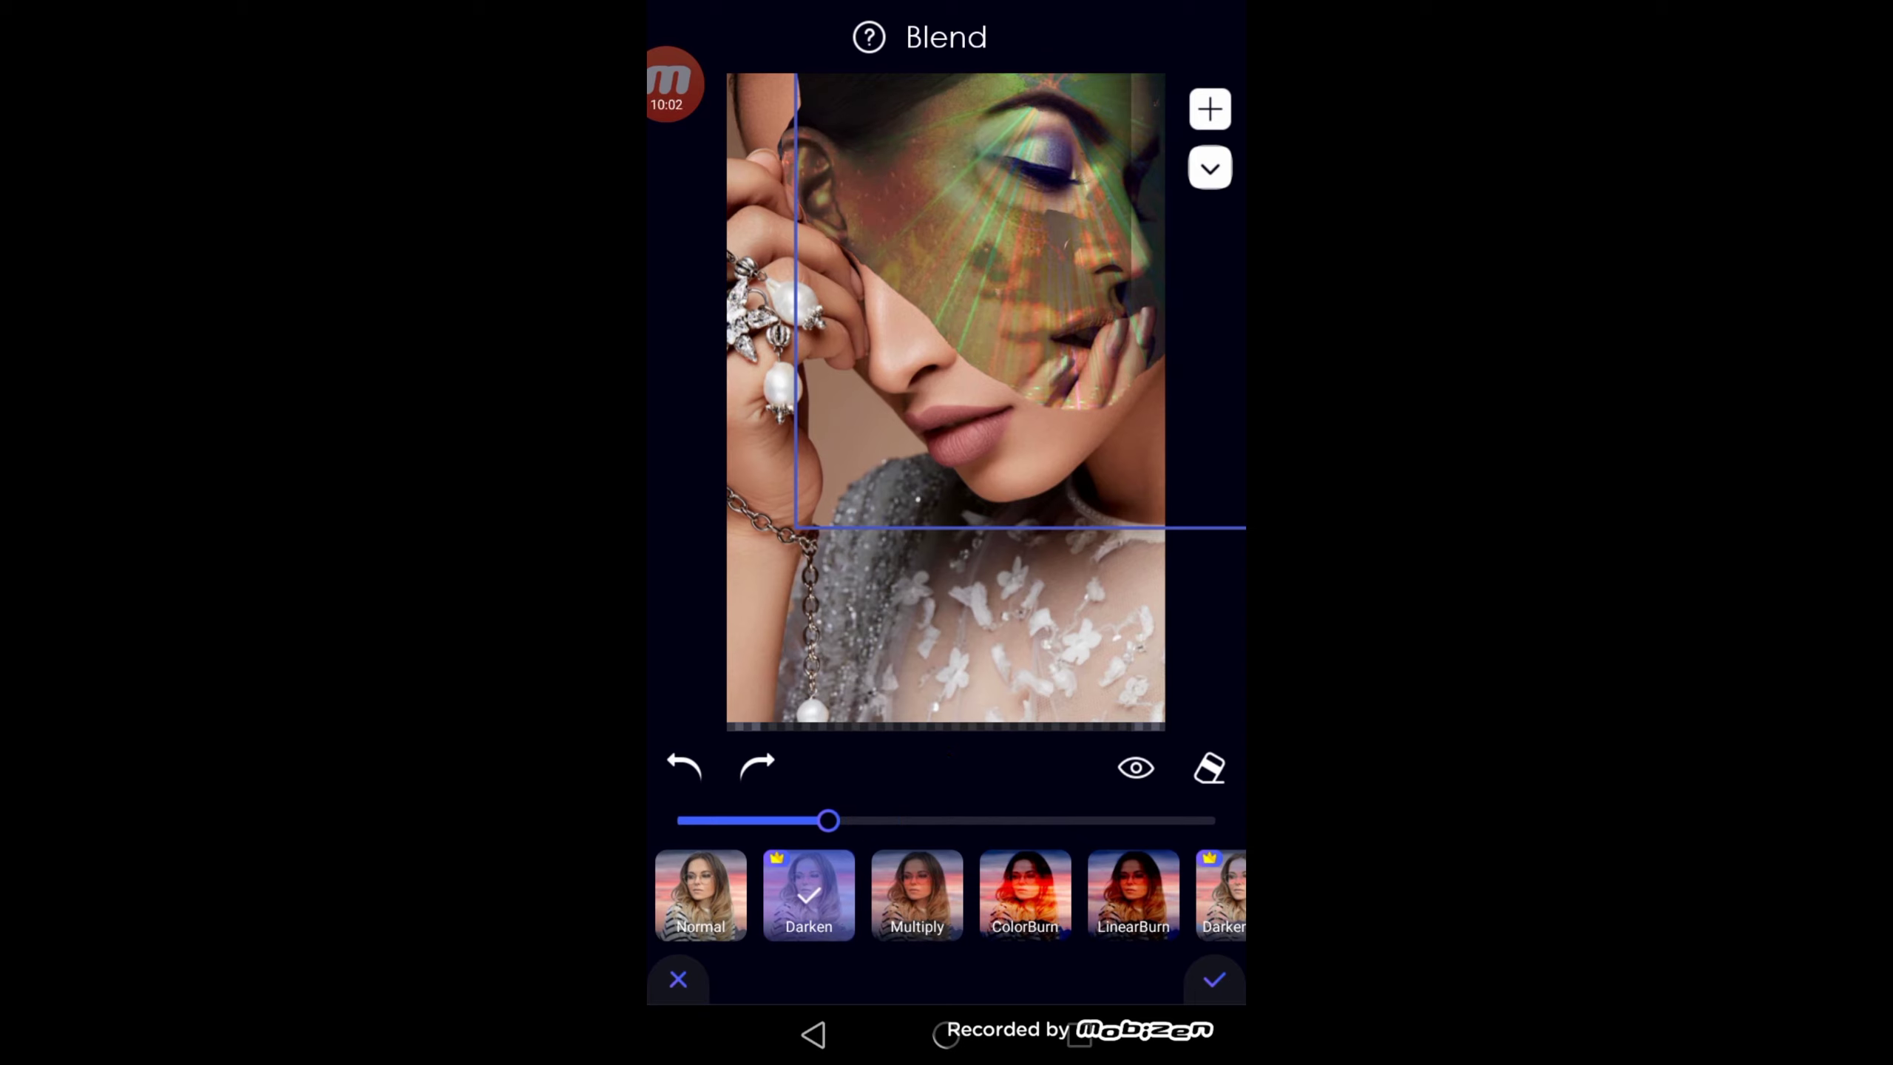
left_click_drag(827, 820, 780, 820)
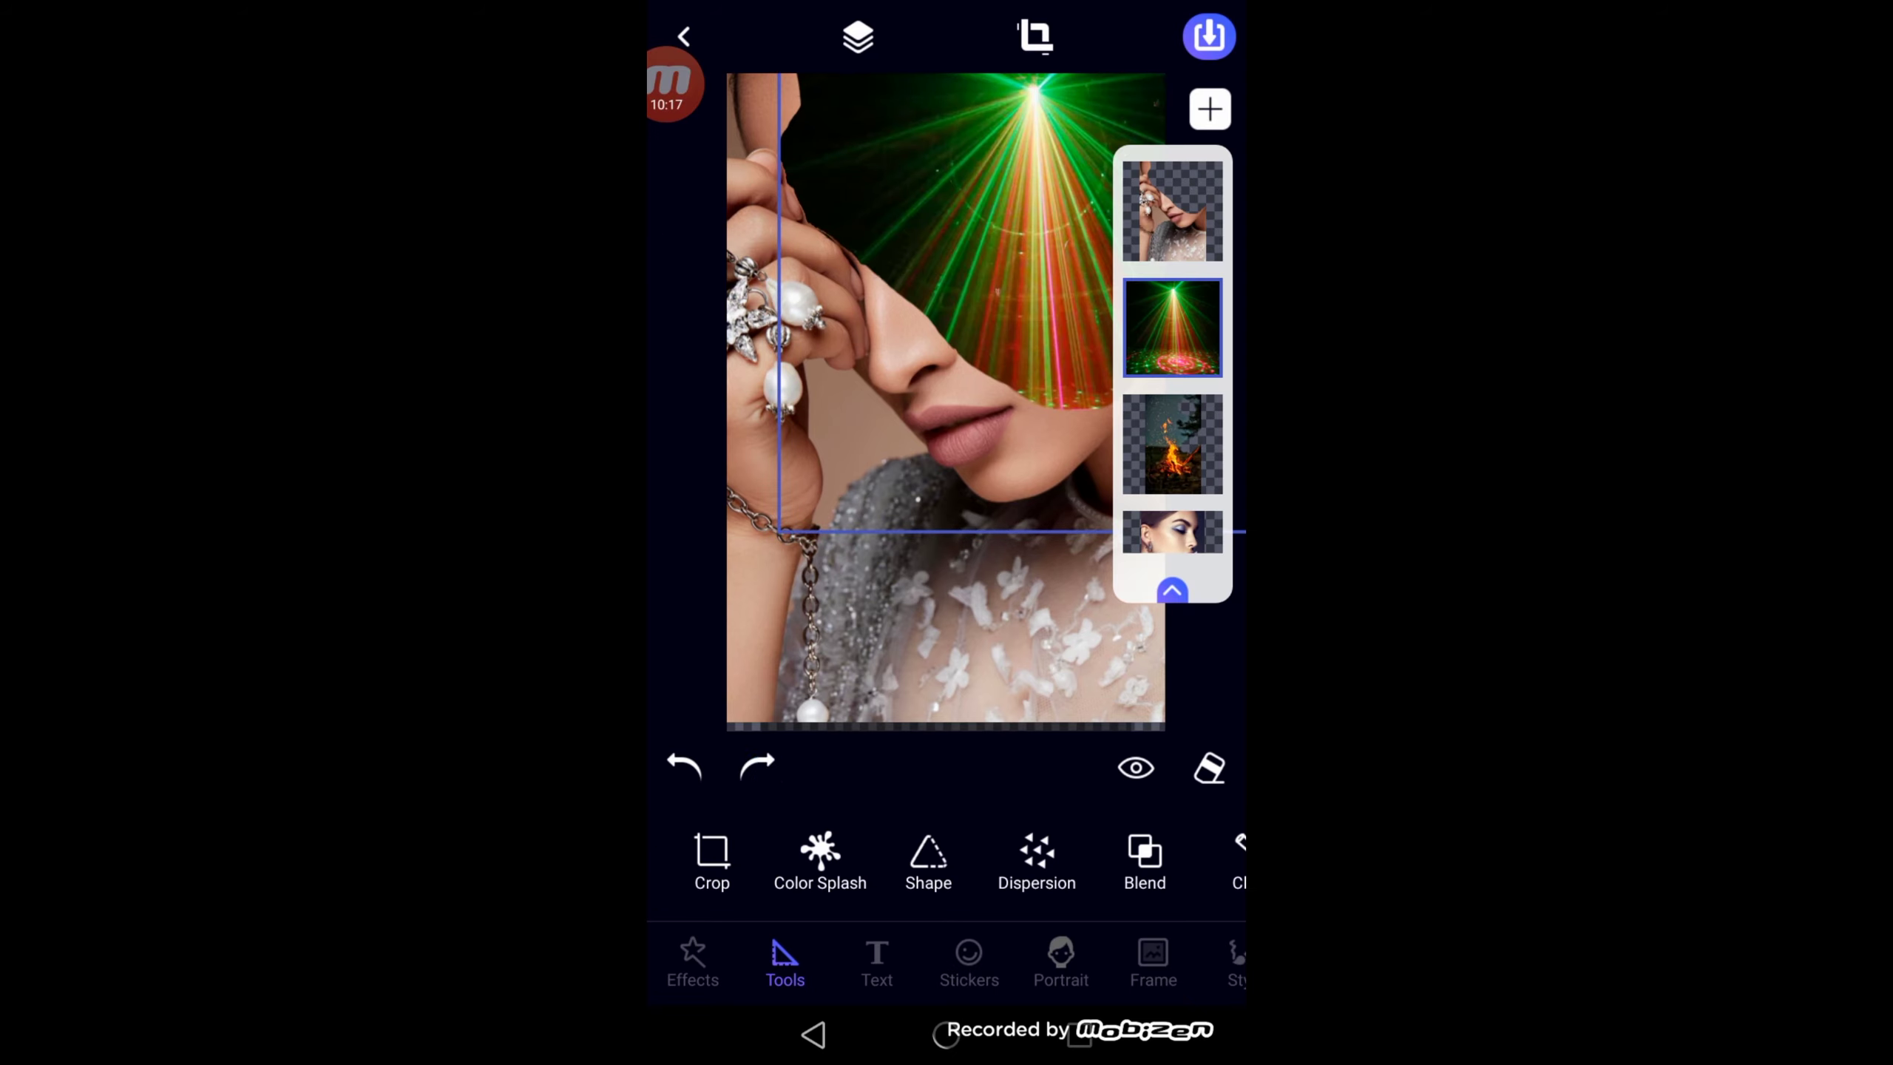
Step: Try Darken at opacities 25 and about 45 on the laser, then discard it
left_click(1145, 857)
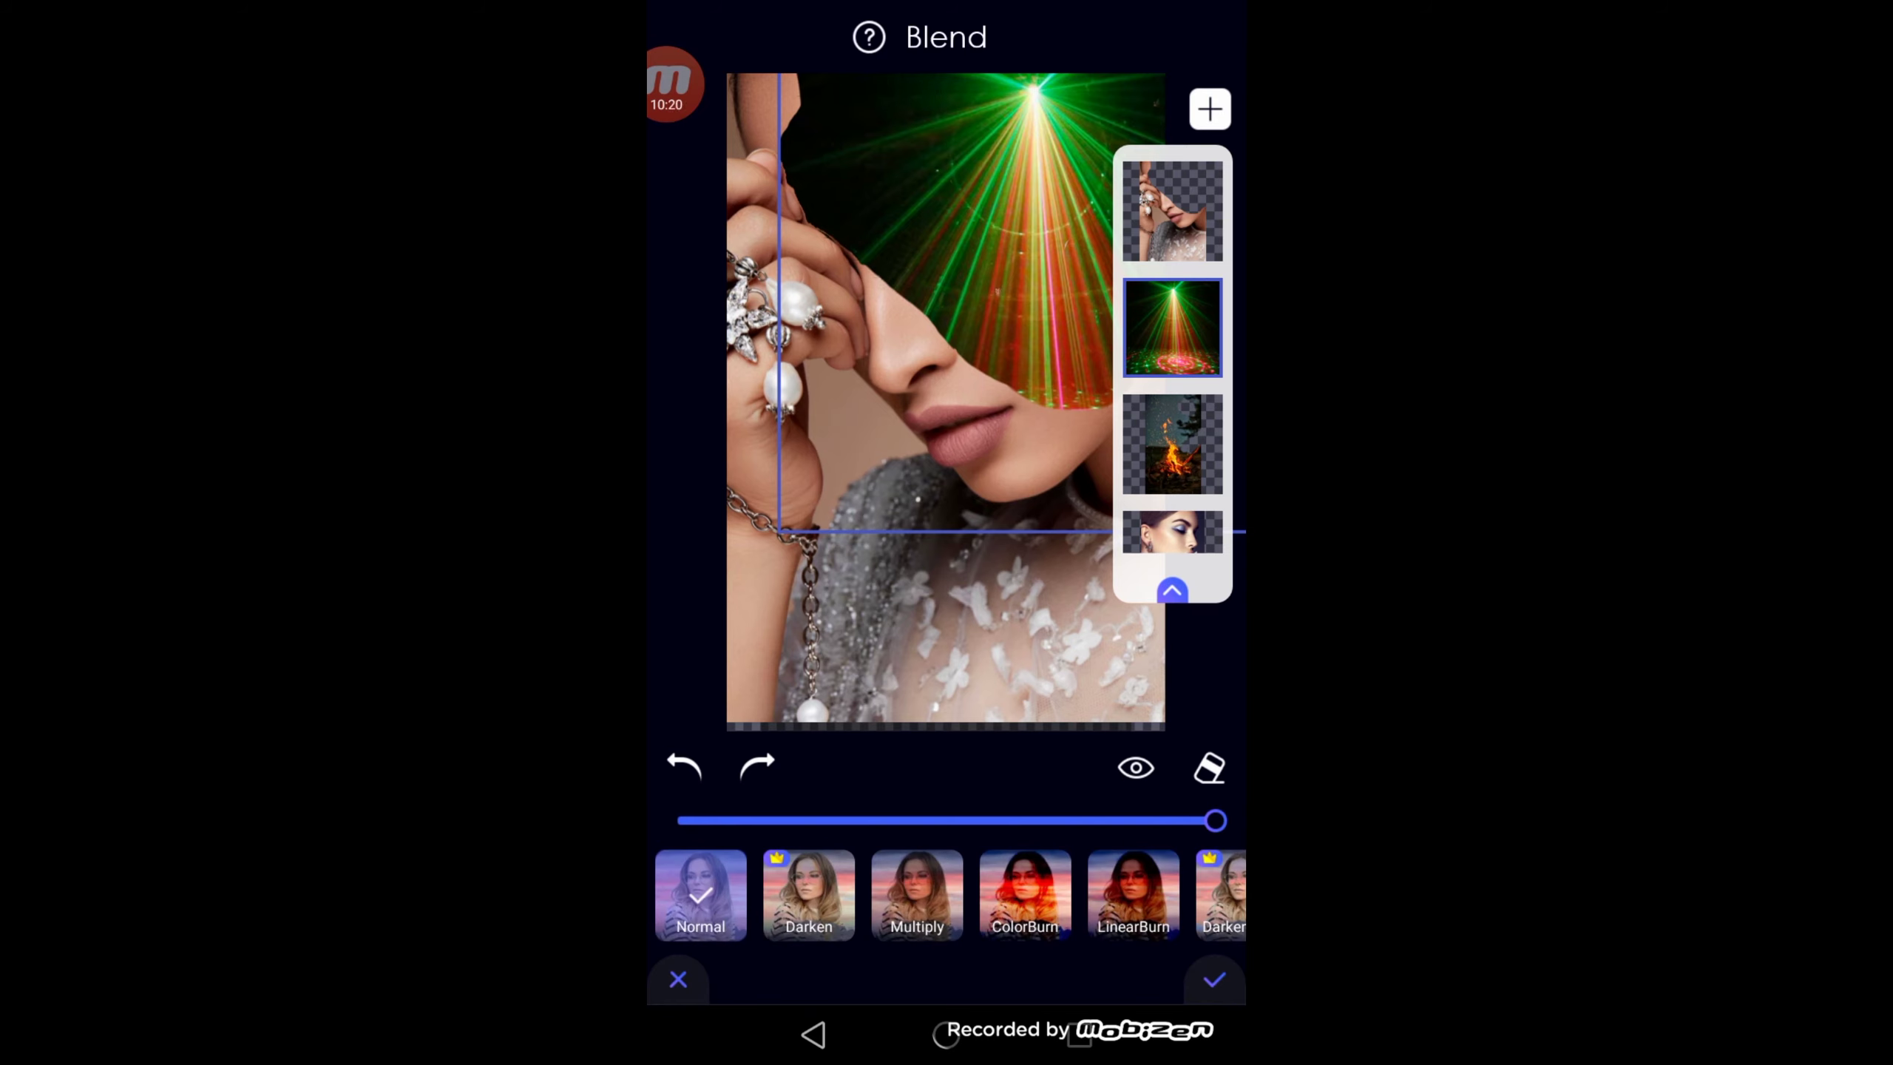
left_click(808, 895)
left_click_drag(1214, 820, 806, 820)
left_click(1172, 590)
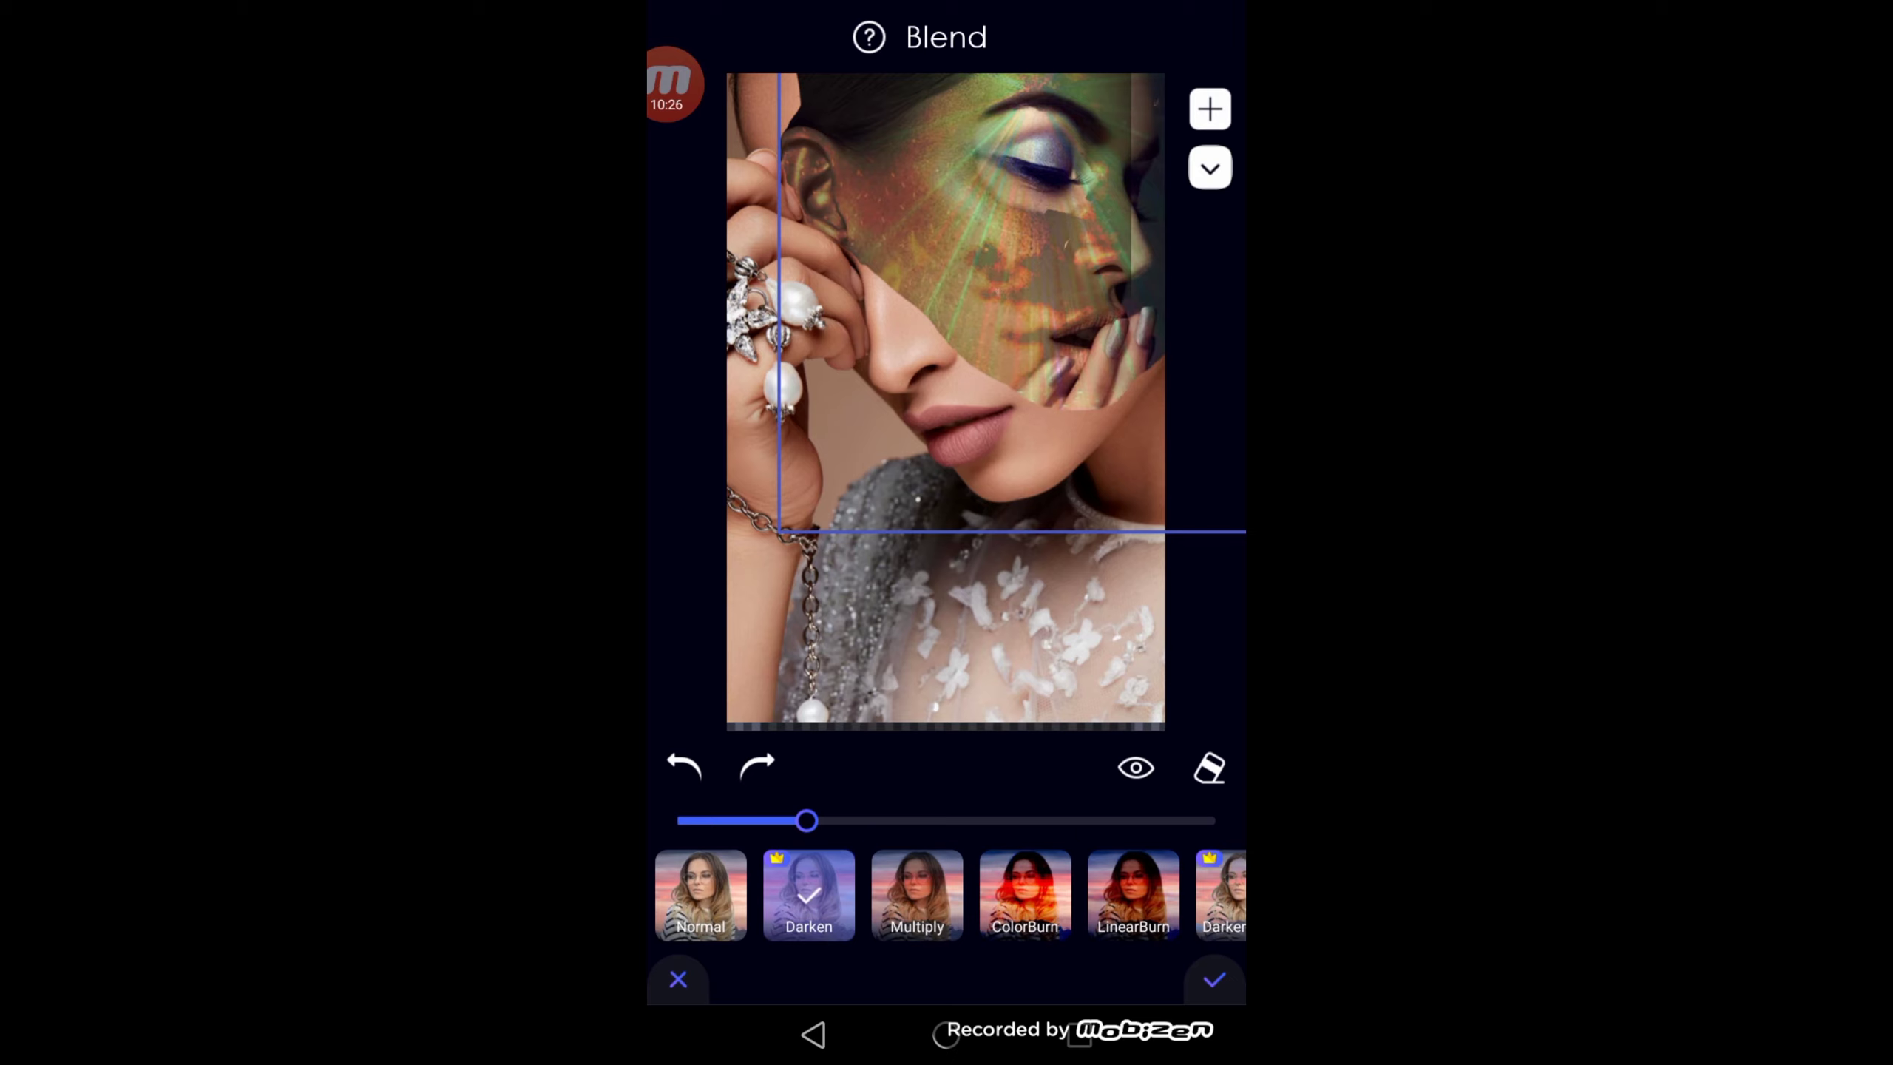
left_click(700, 895)
left_click(809, 895)
left_click_drag(1213, 820, 790, 820)
left_click(674, 82)
left_click(678, 979)
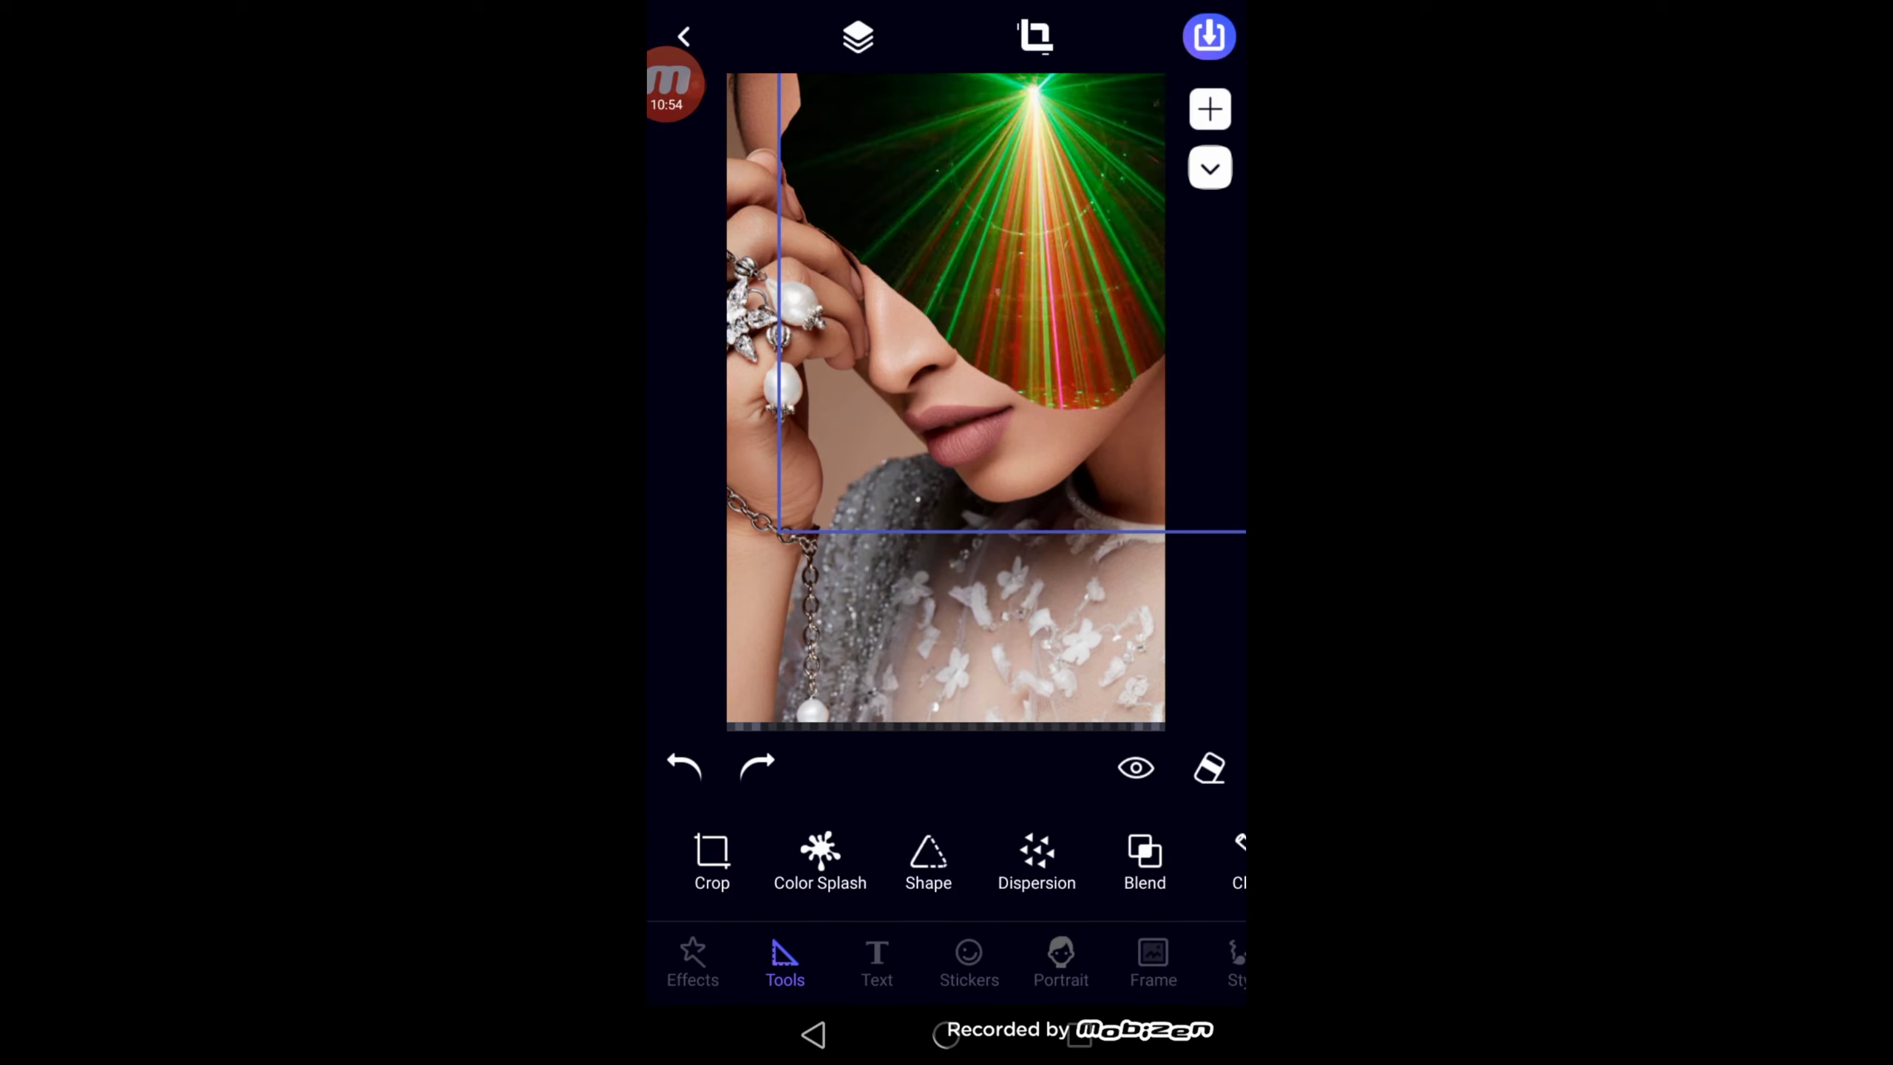
Step: Apply a reduced-opacity Multiply blend to the laser layer and nudge it into place
left_click(1143, 861)
left_click(917, 895)
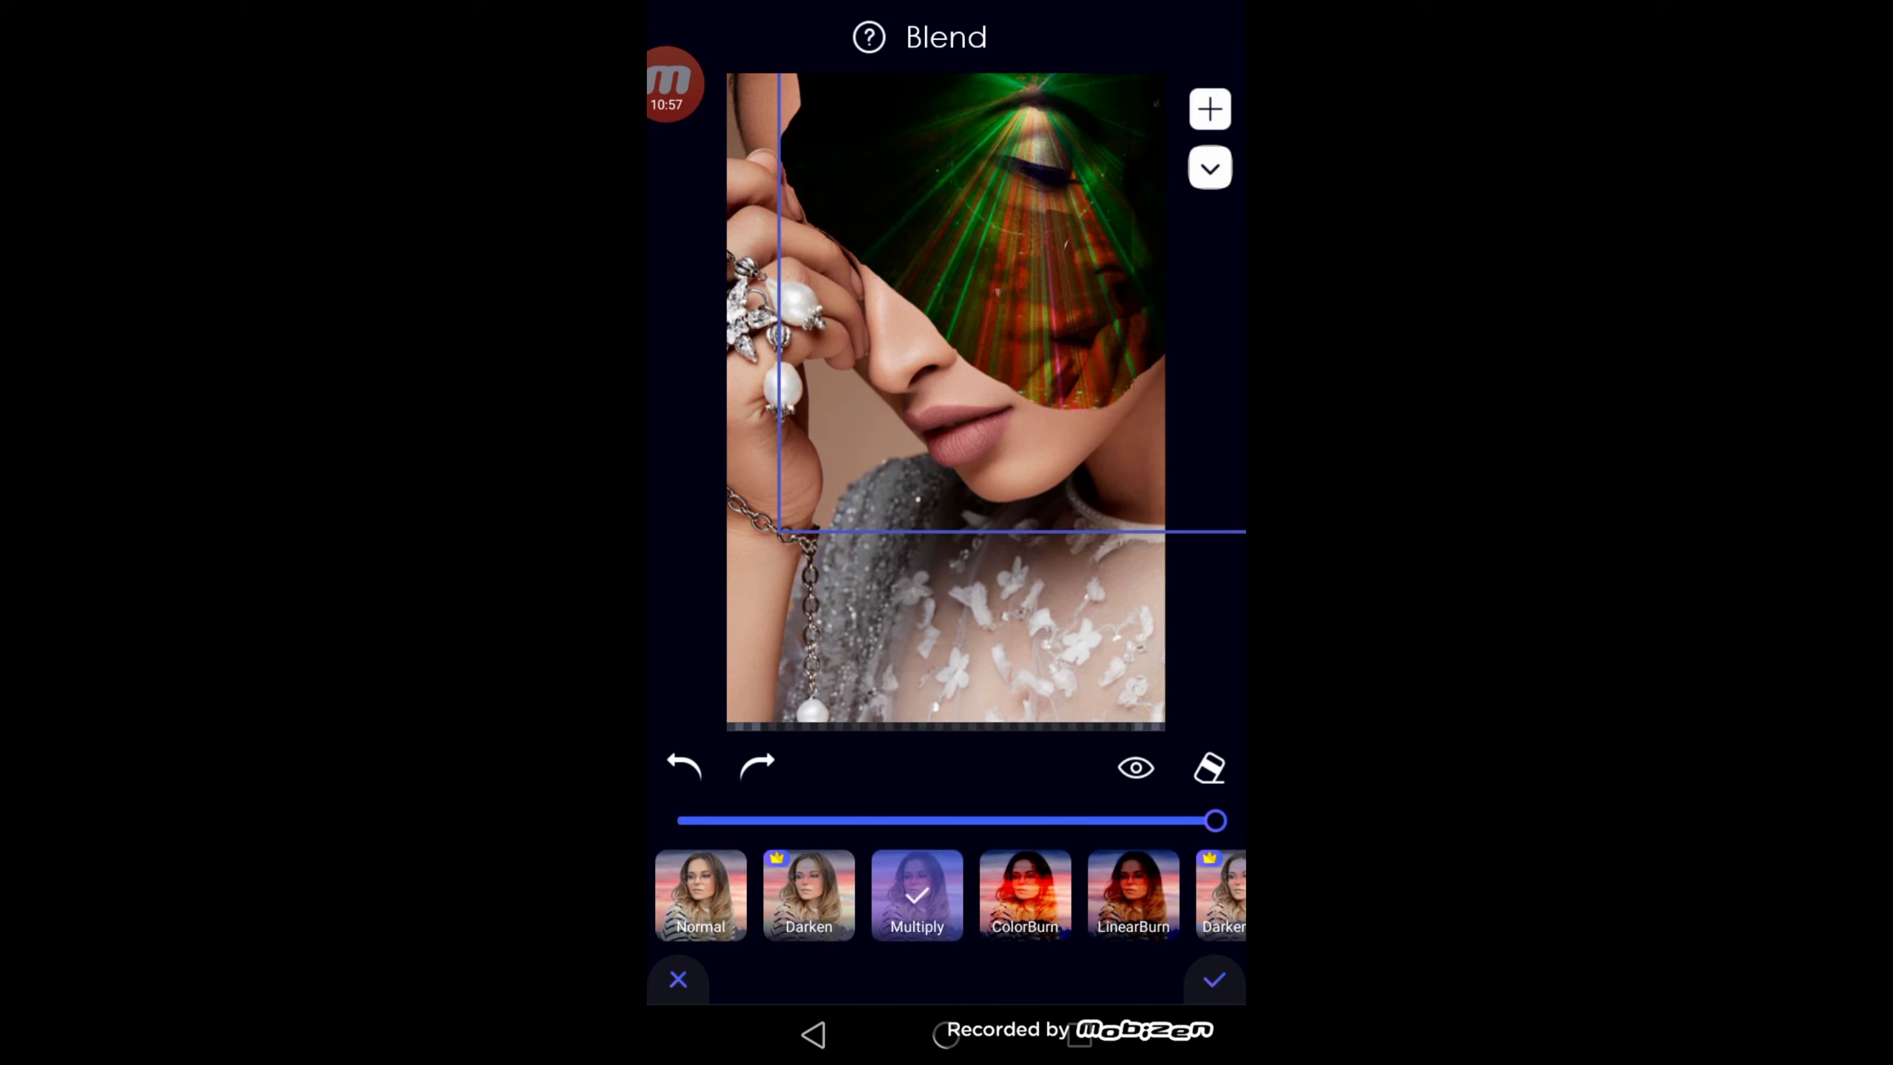
left_click_drag(1214, 820, 881, 820)
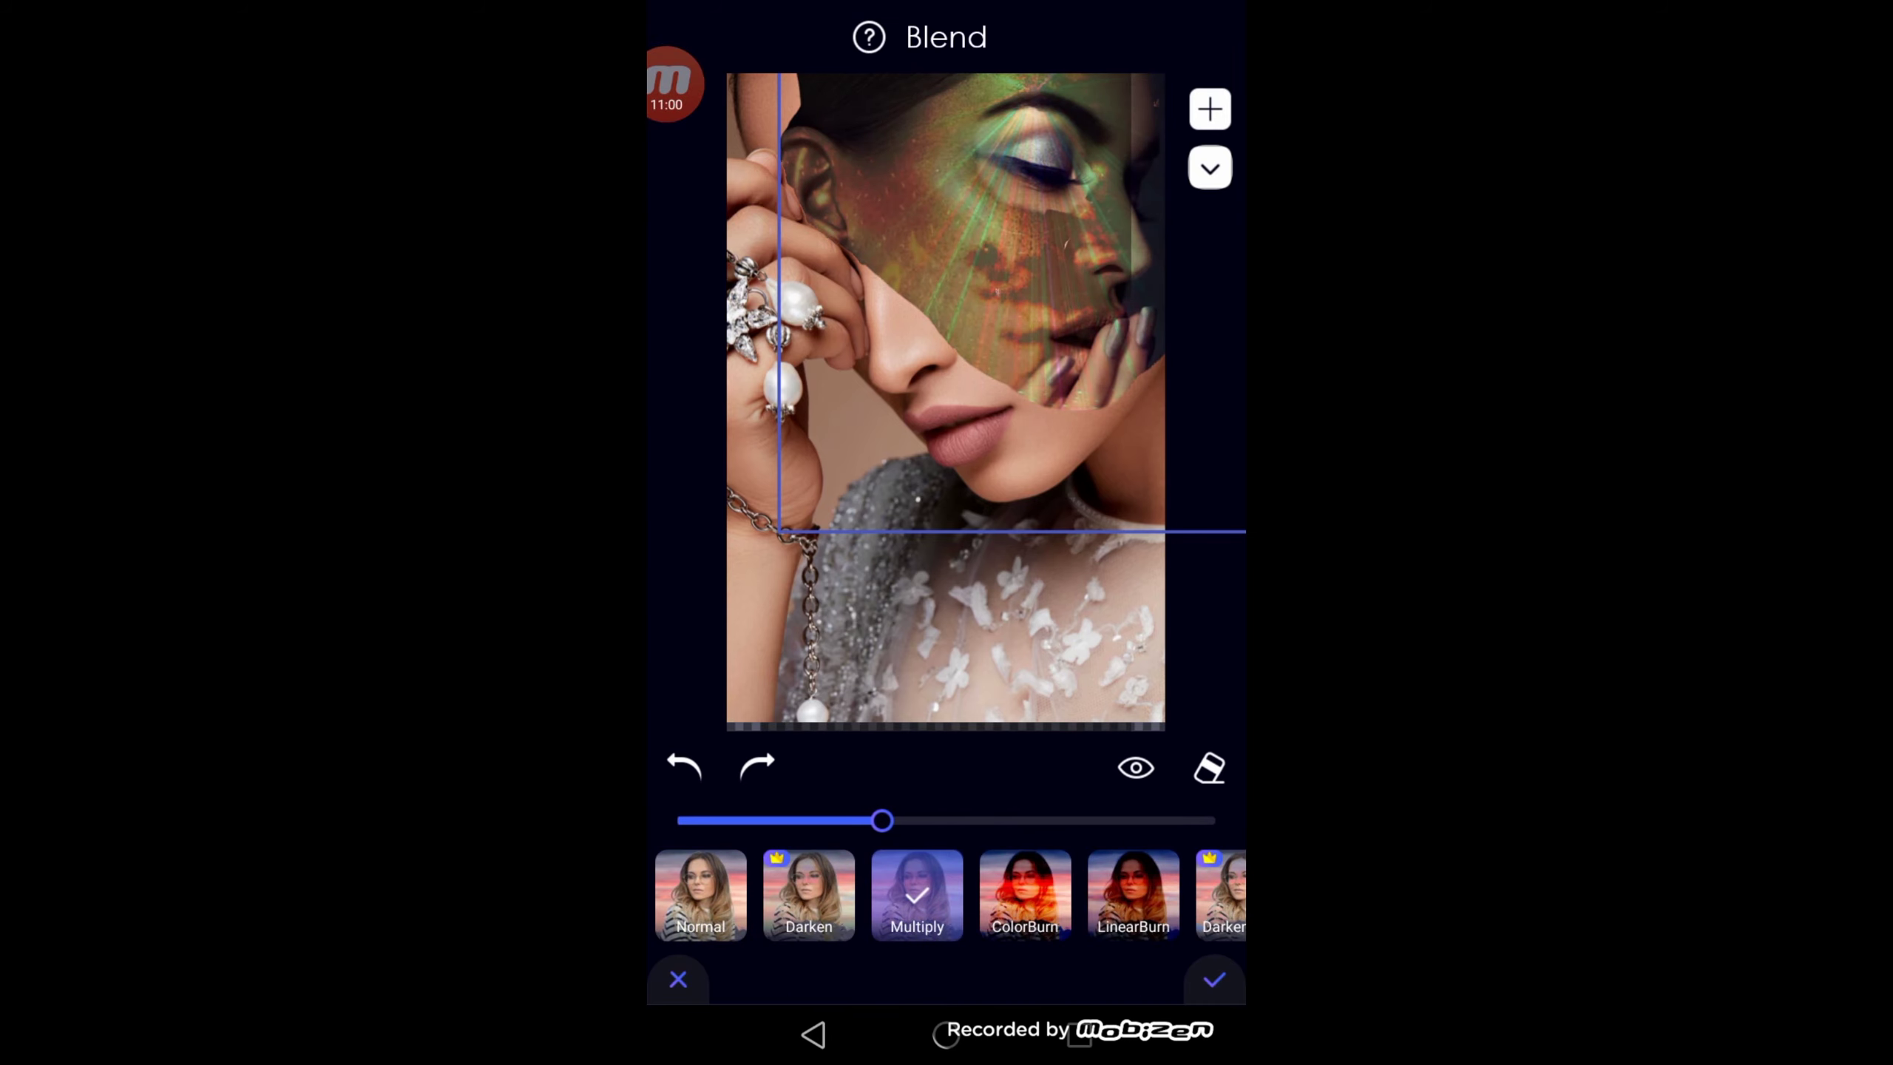
mouse_move(969, 298)
left_mouse_down()
mouse_move(1046, 329)
mouse_move(924, 309)
mouse_move(977, 317)
mouse_move(971, 295)
left_mouse_up()
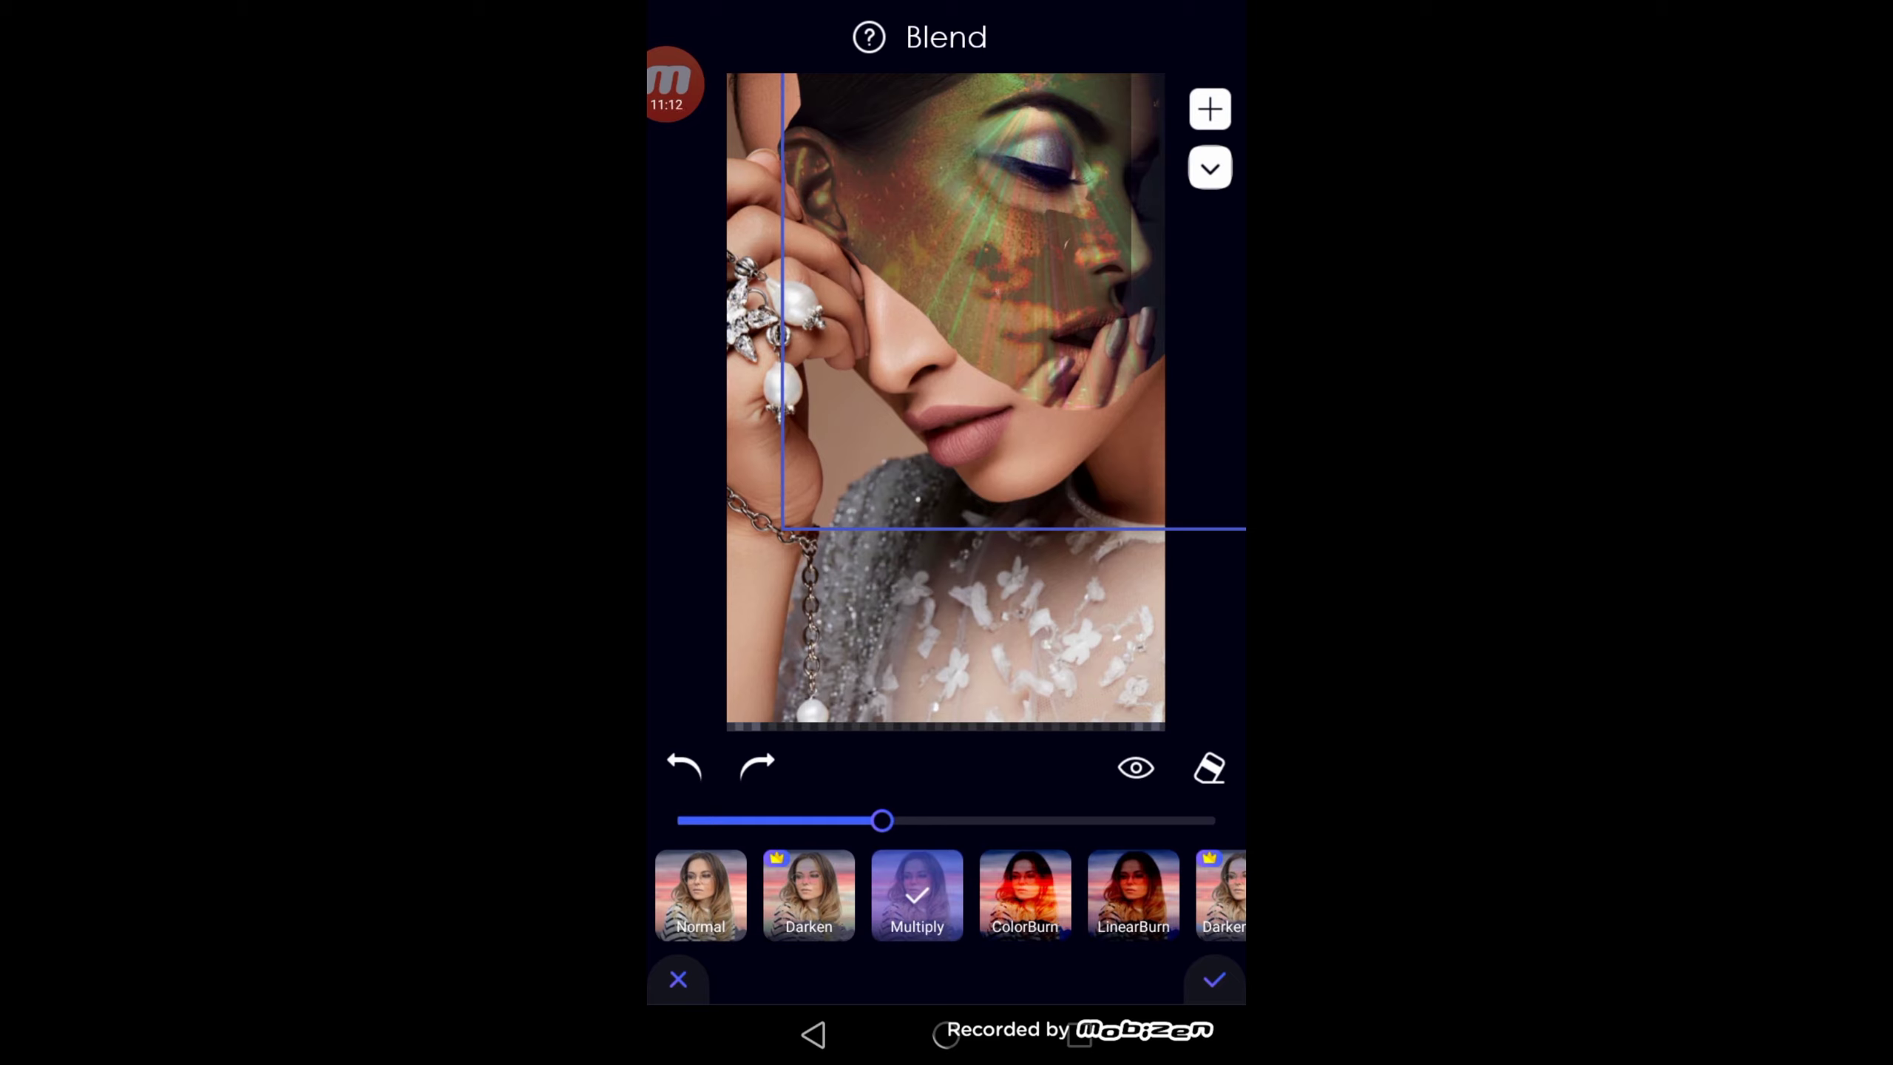
mouse_move(881, 820)
left_mouse_down()
mouse_move(957, 820)
mouse_move(820, 820)
left_mouse_up()
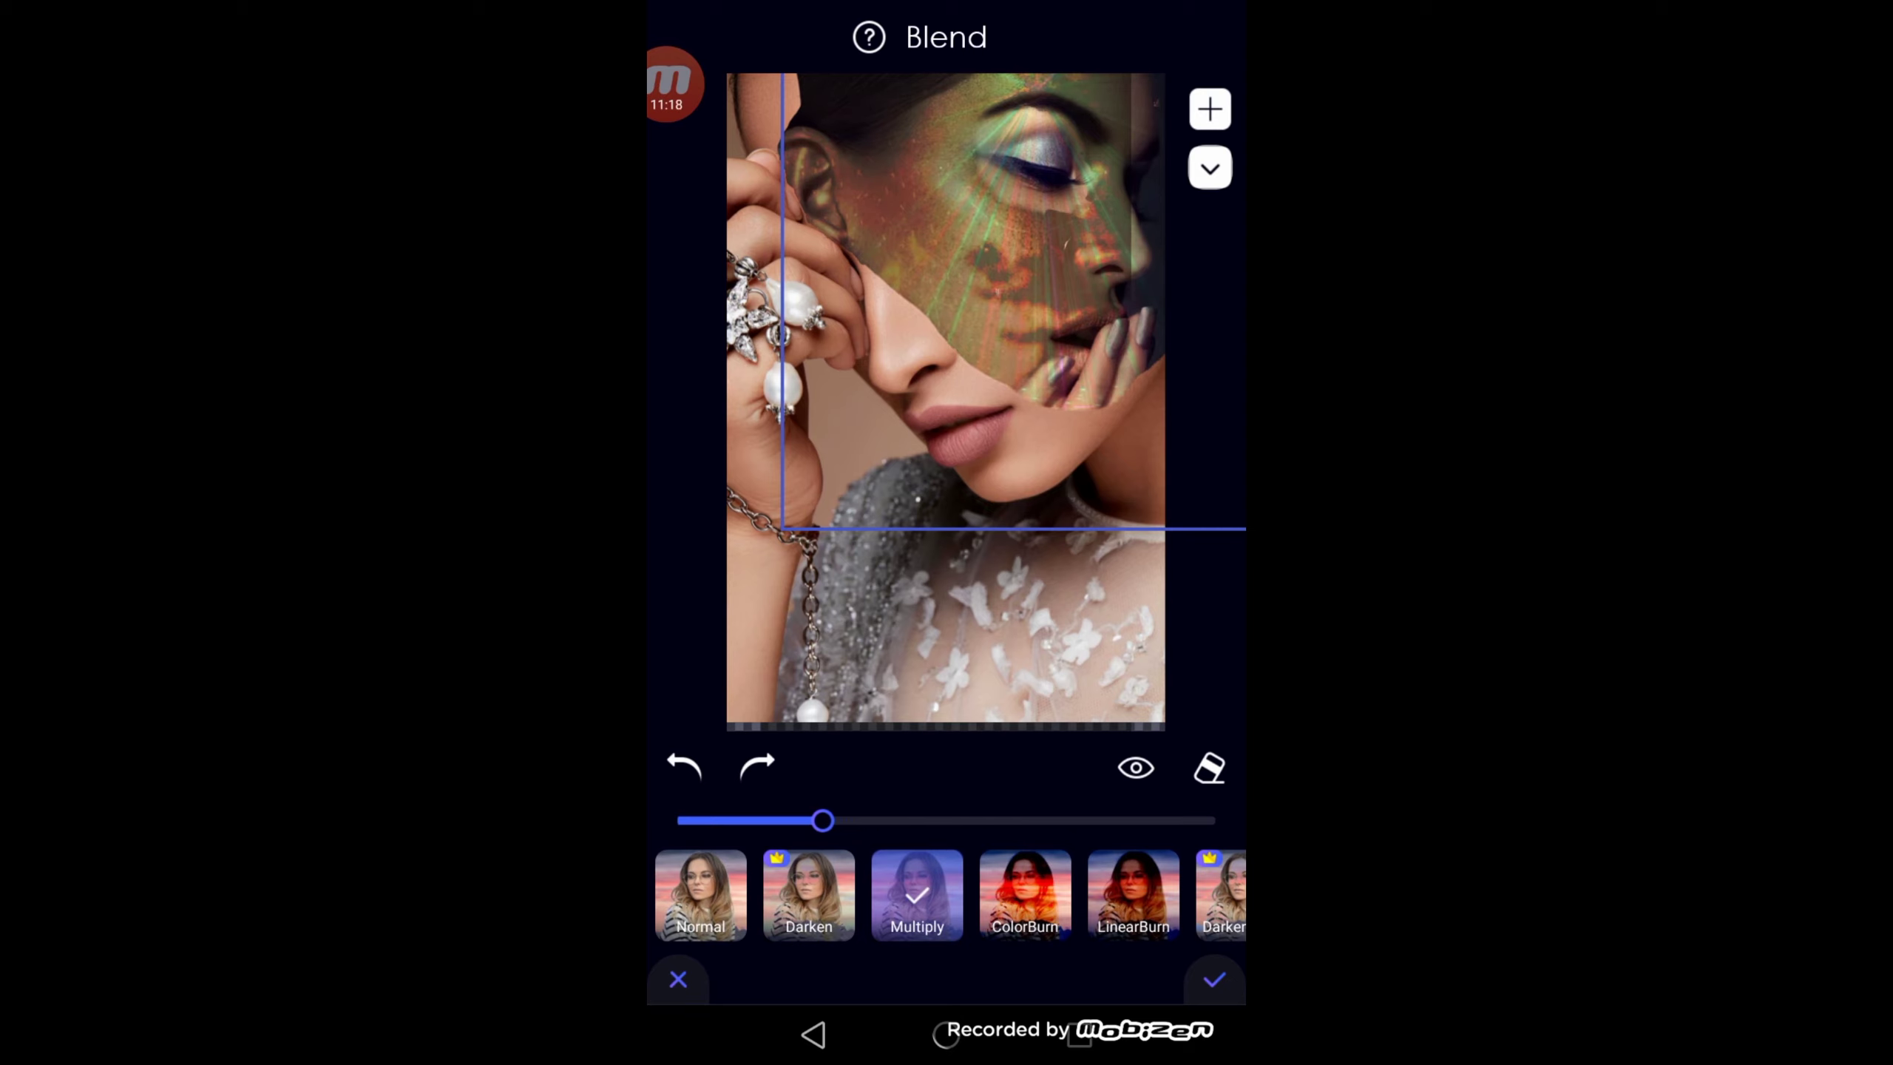
left_click(1213, 979)
Step: Select the portrait cutout layer and shift it right to realign it
left_click(1211, 168)
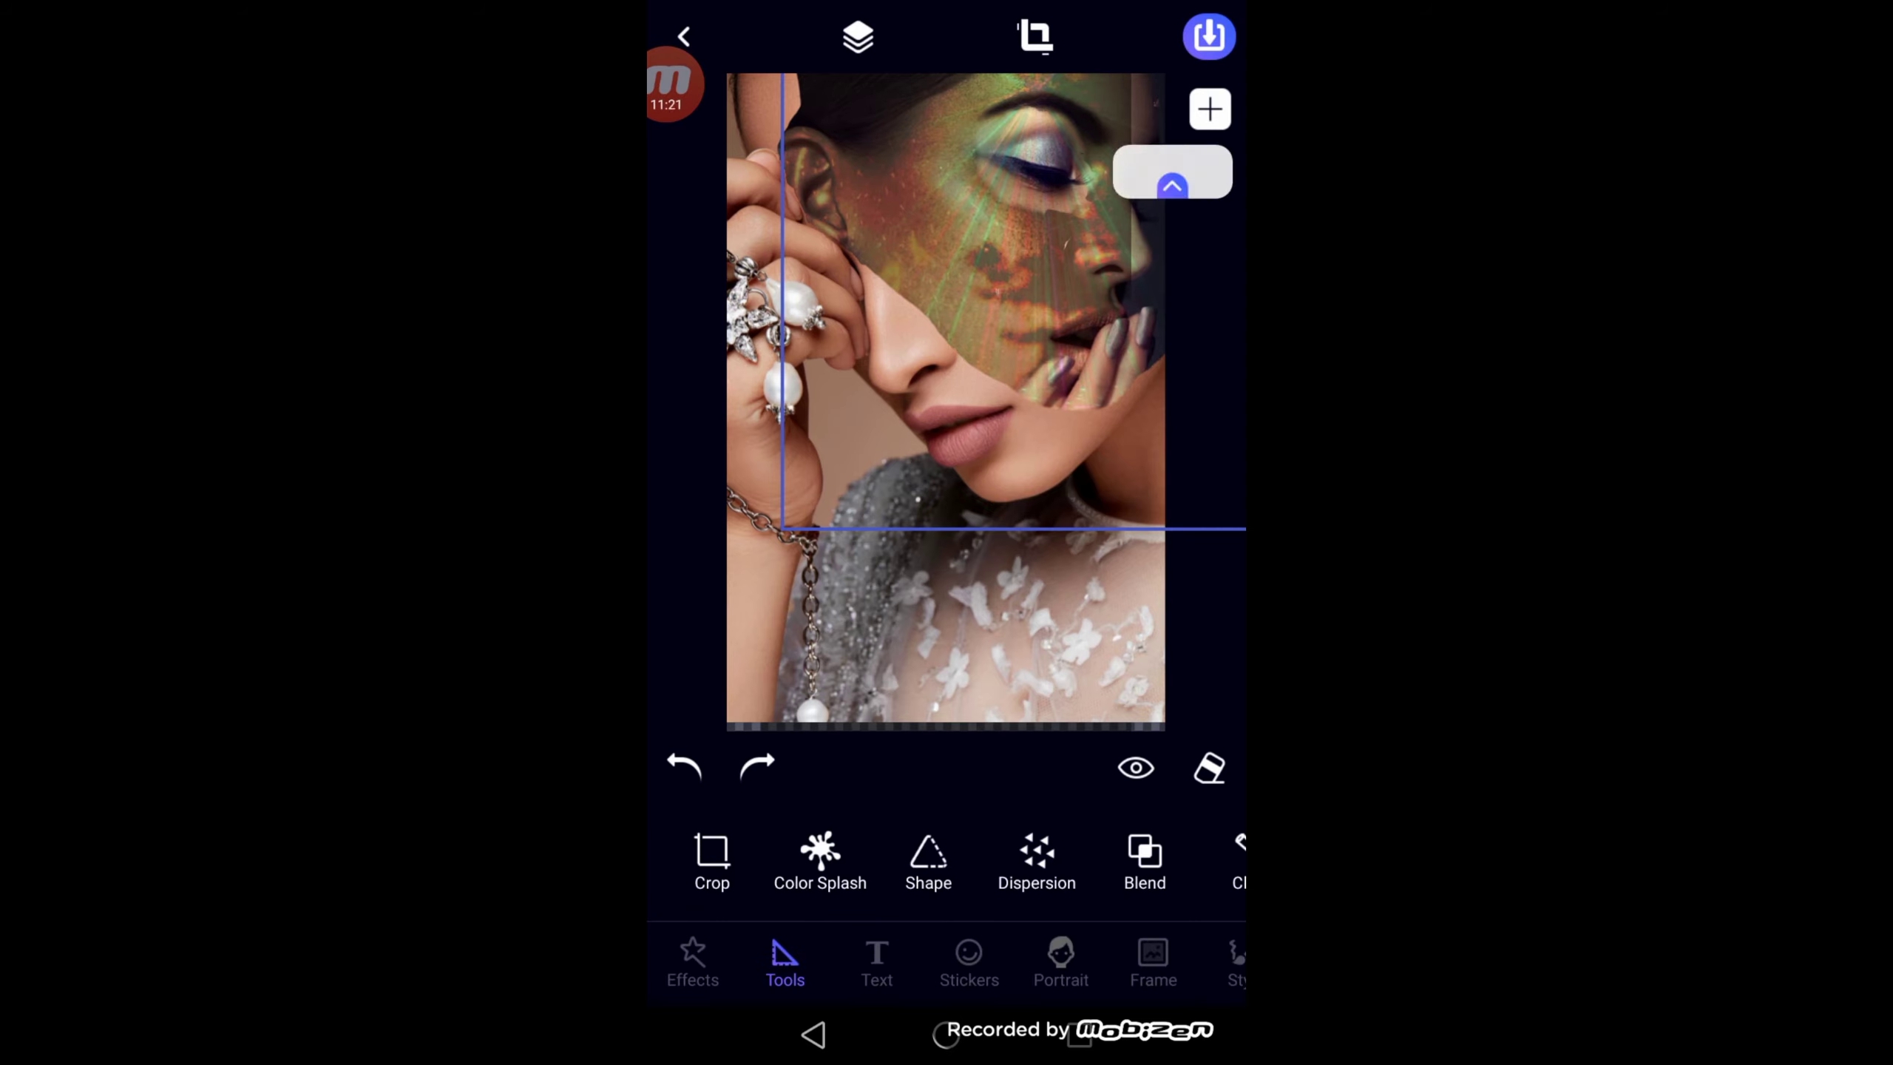
left_click(1174, 436)
left_click(1171, 593)
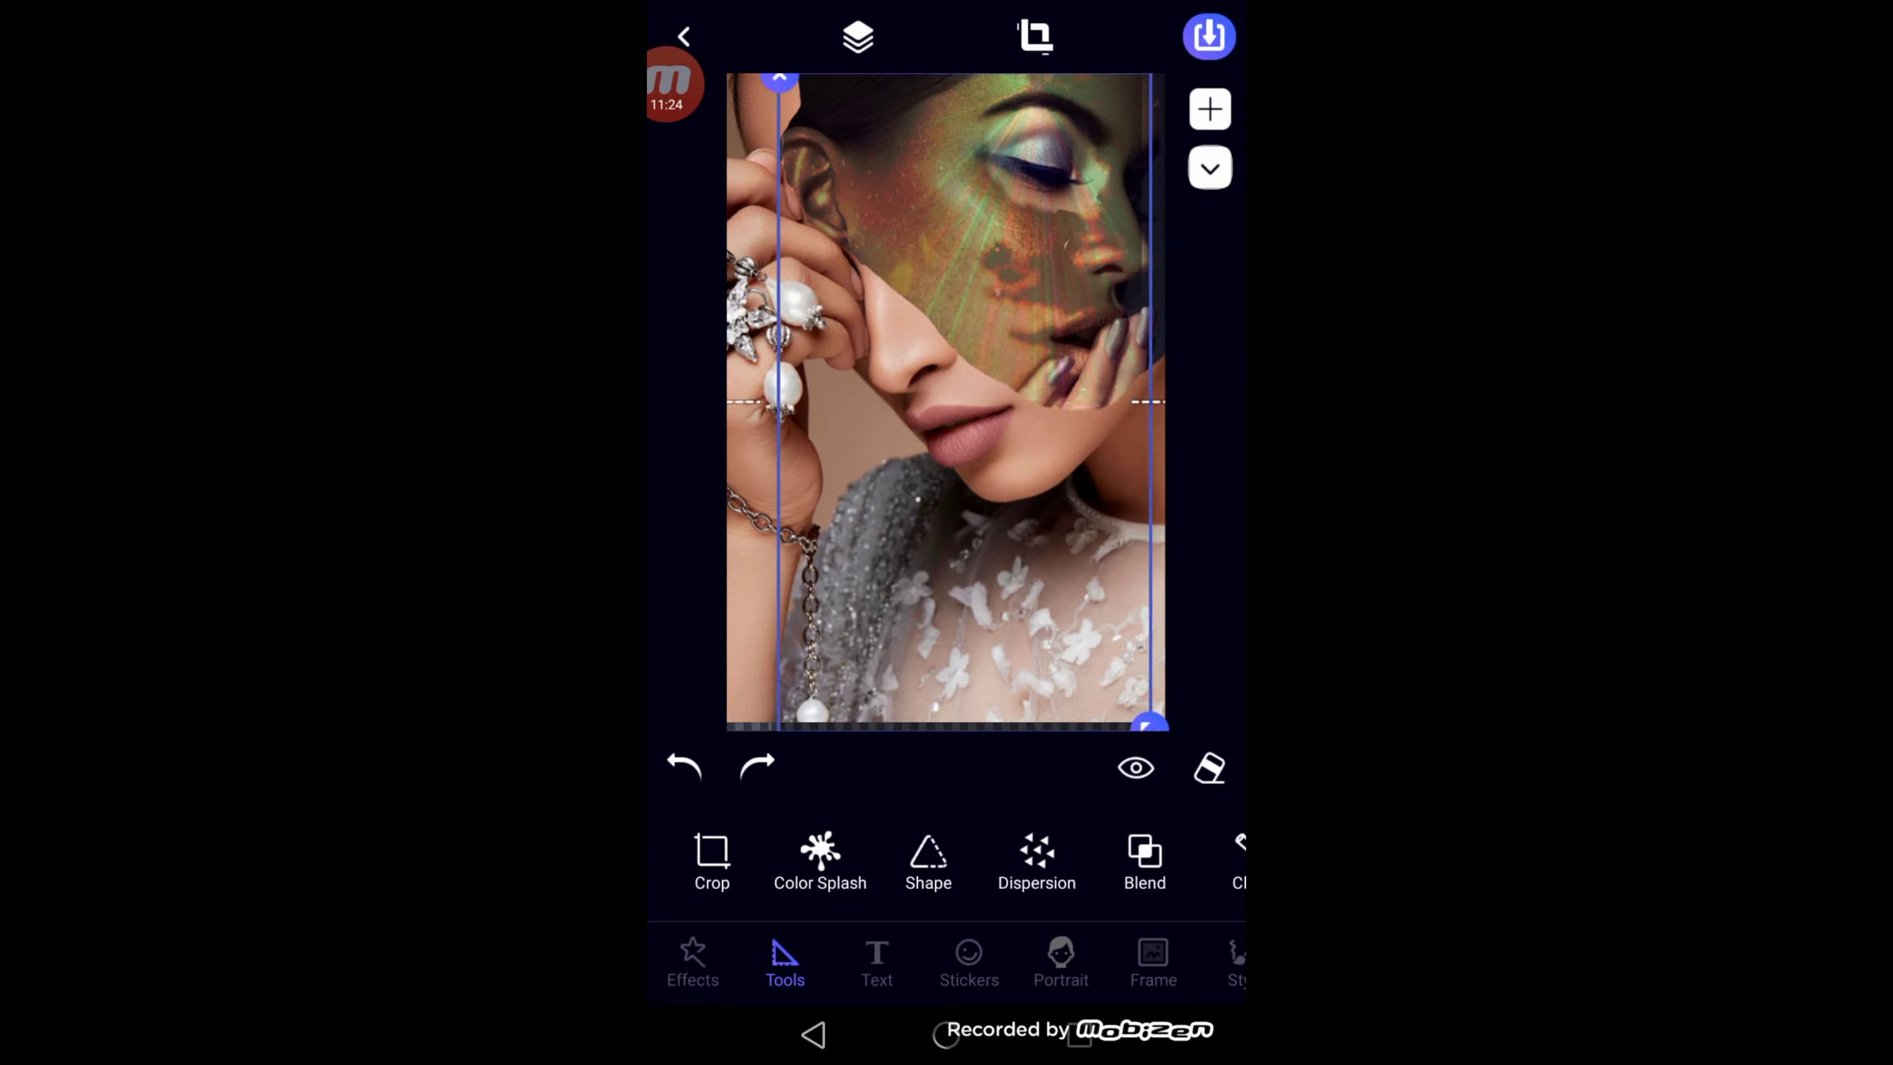
left_click_drag(969, 373, 1016, 373)
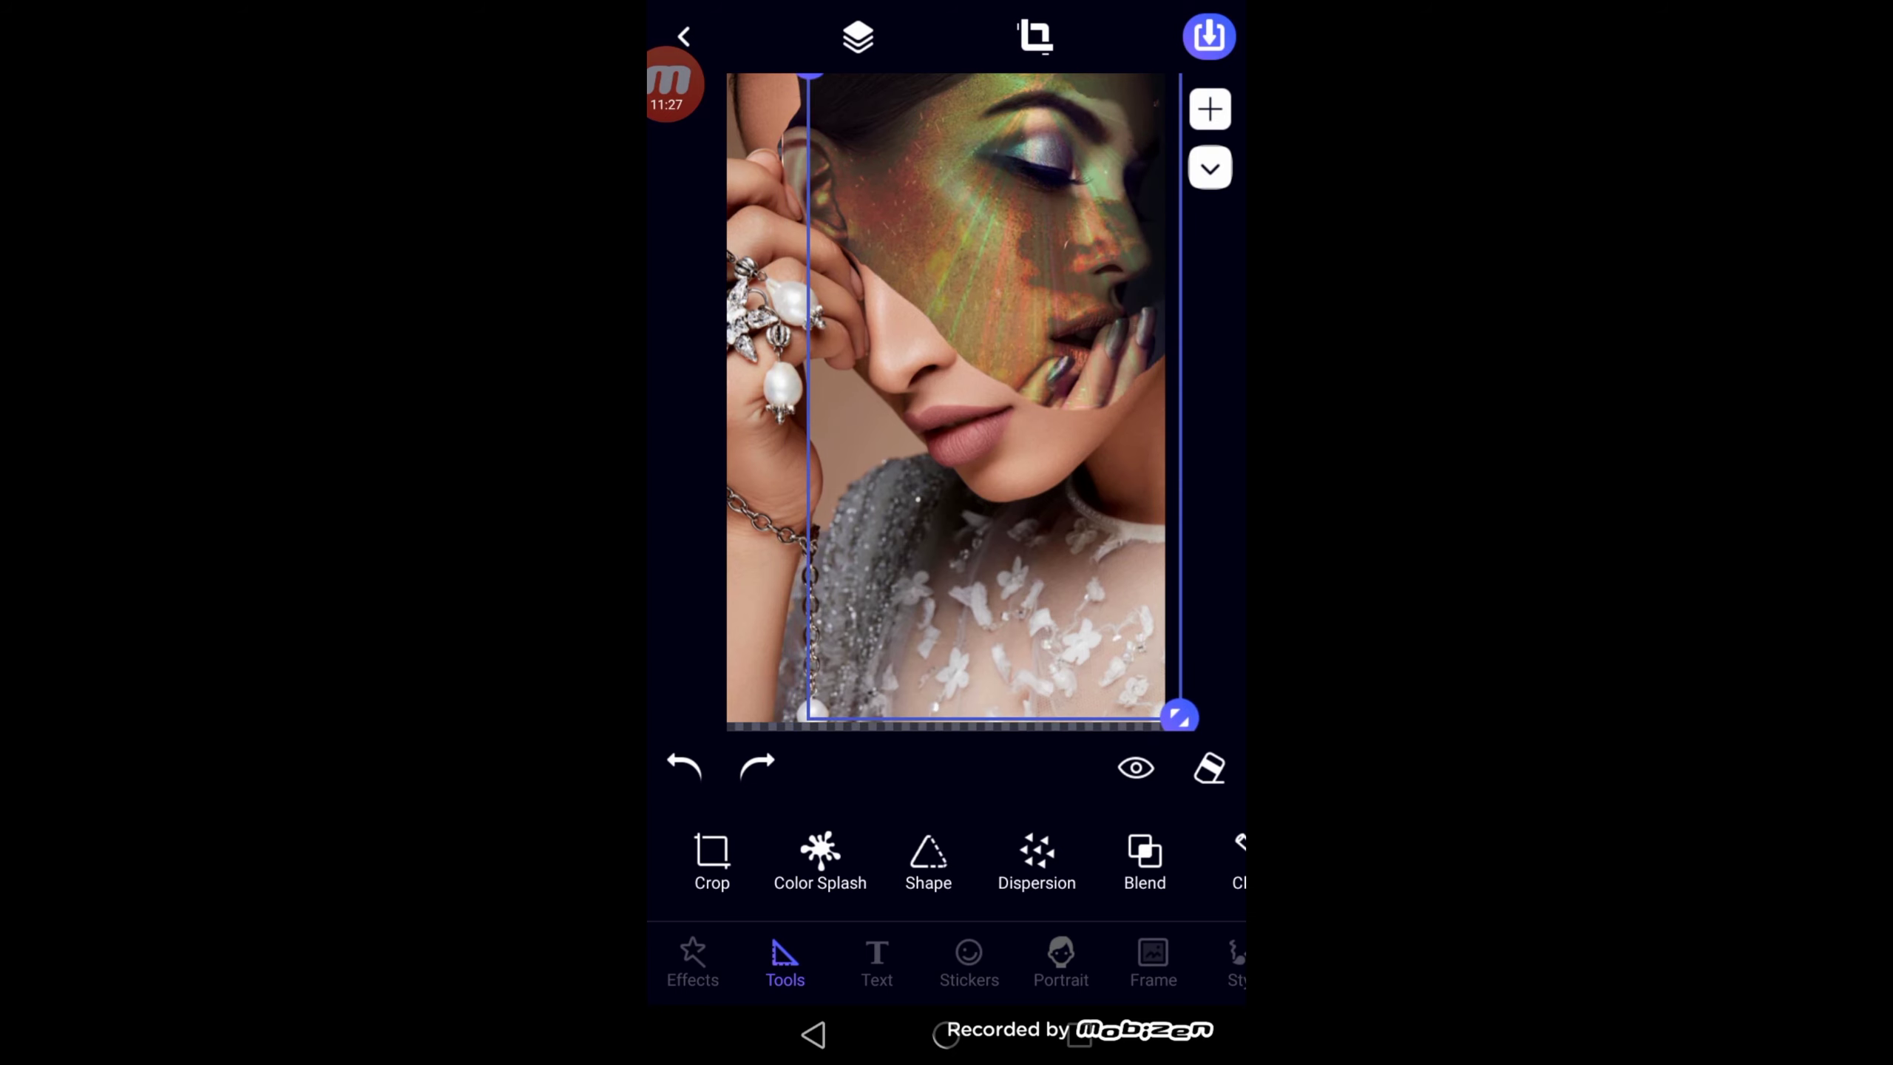
left_click_drag(991, 373, 909, 373)
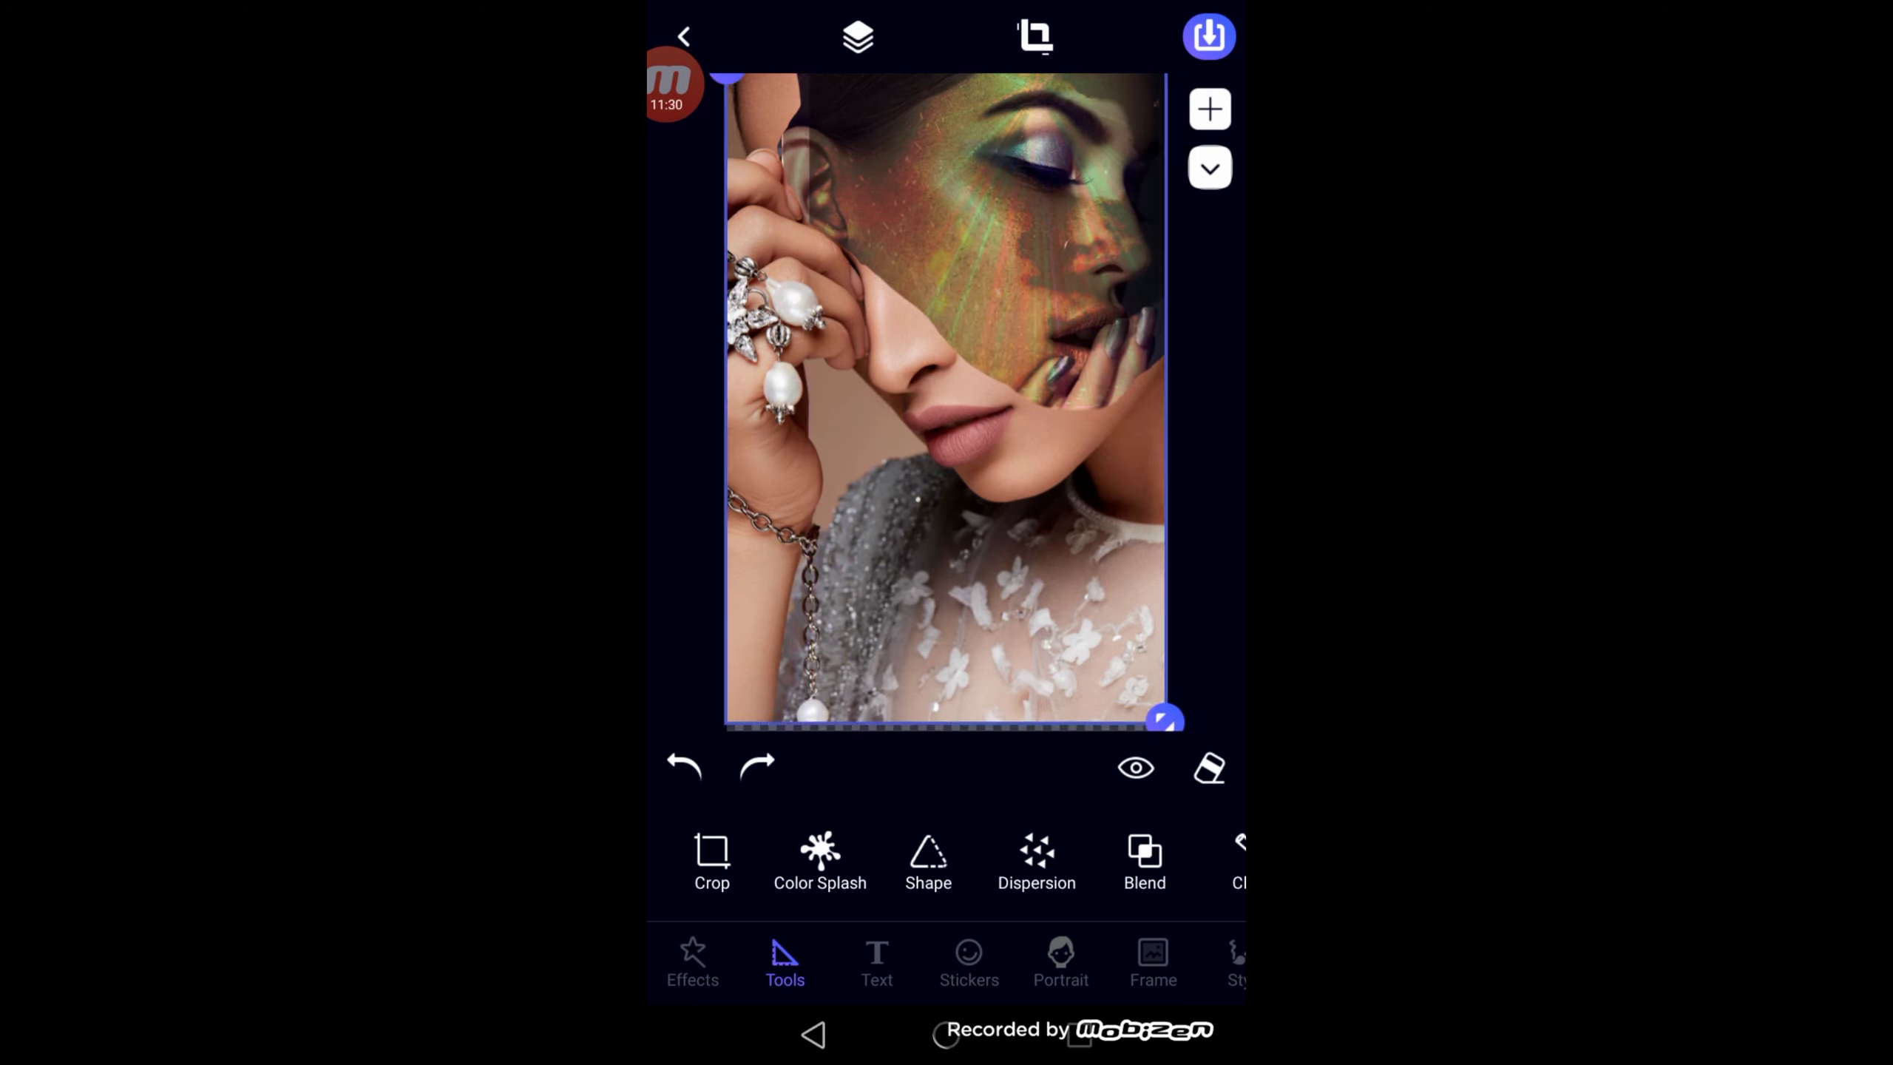
left_click(1211, 167)
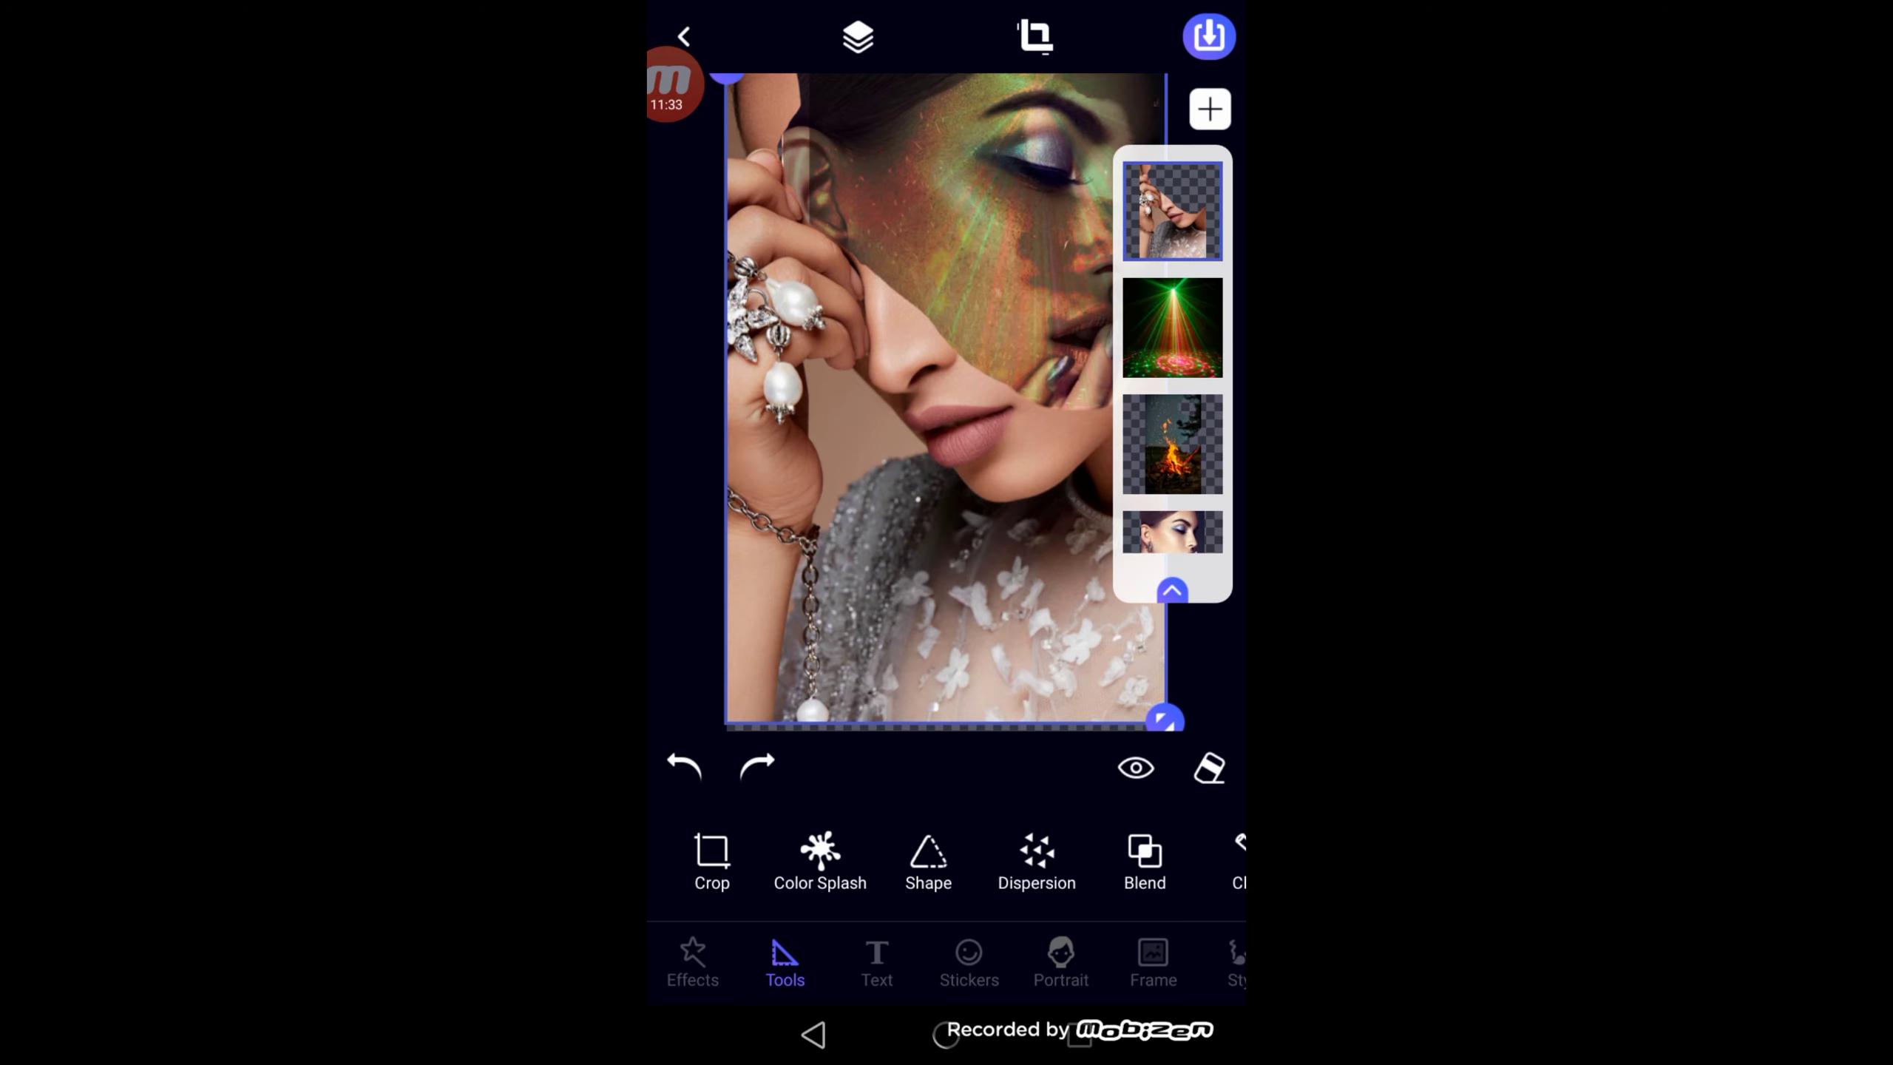
left_click(1172, 443)
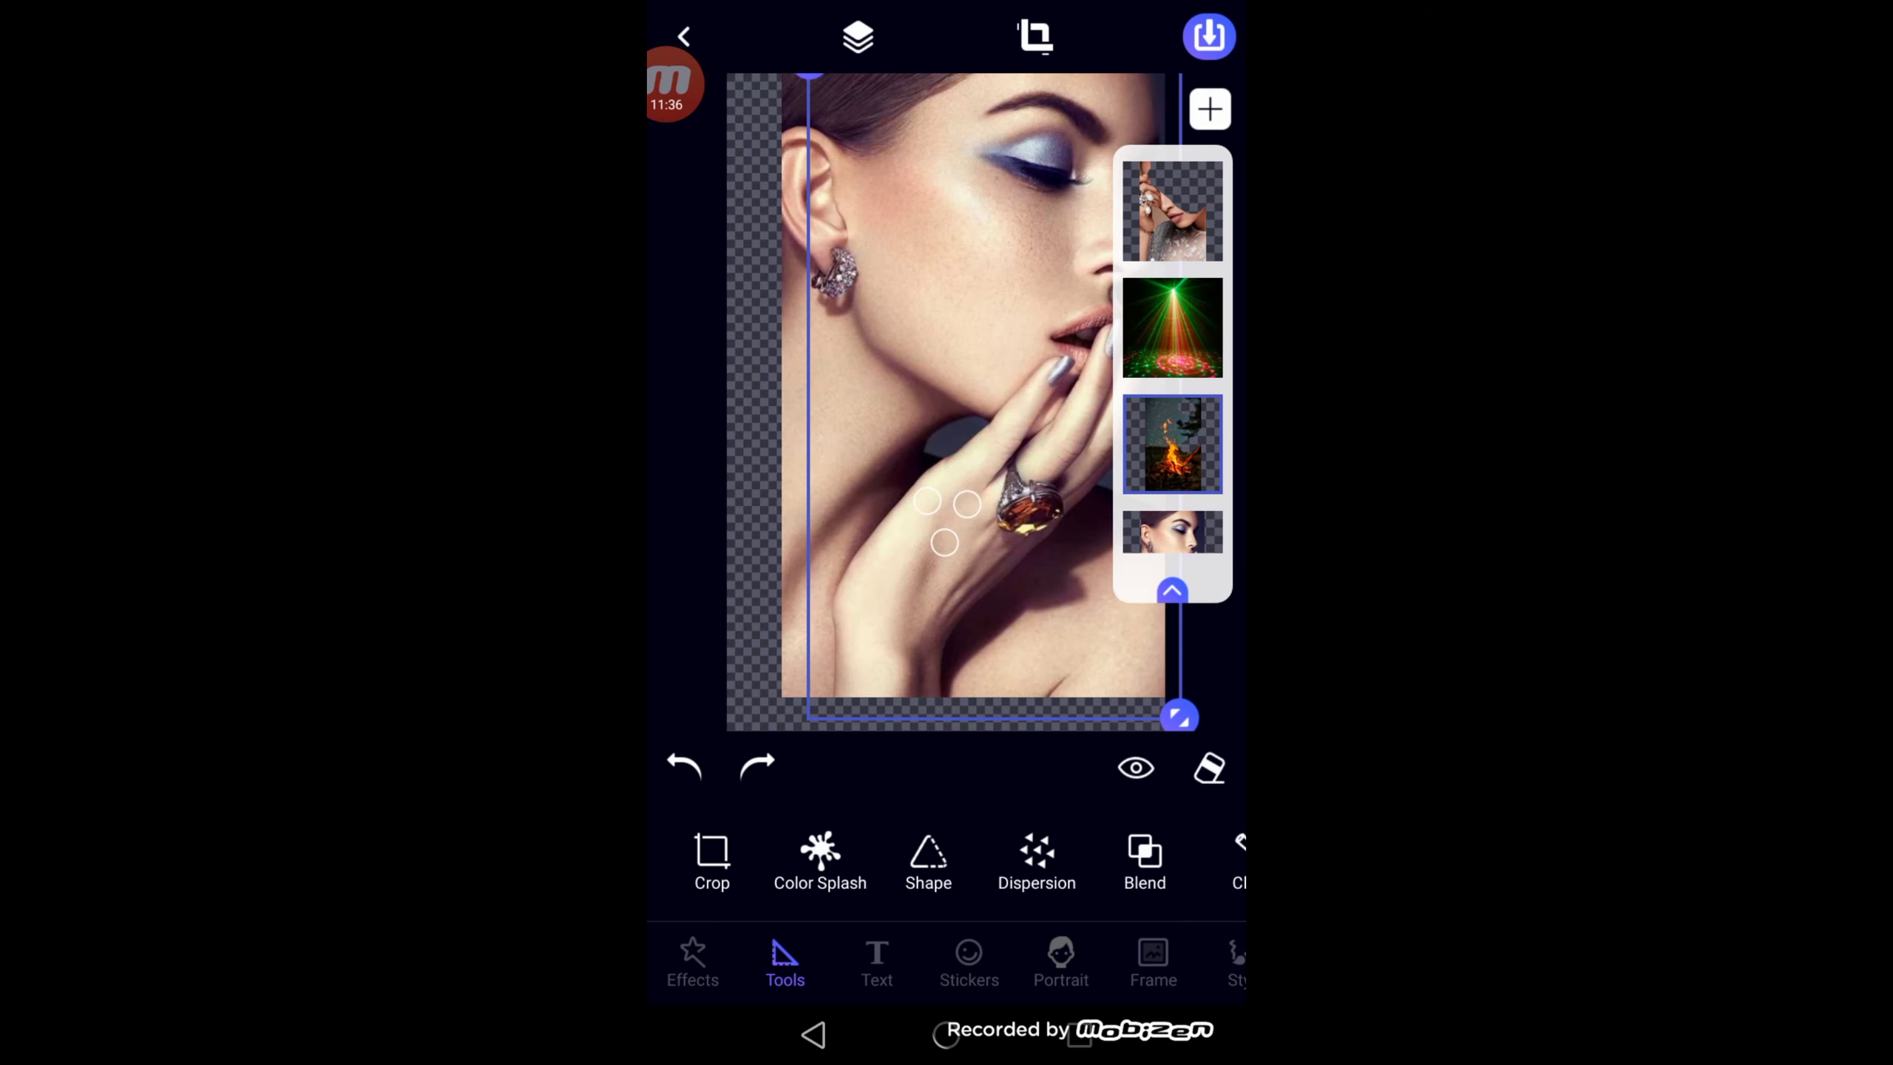
left_click(1209, 768)
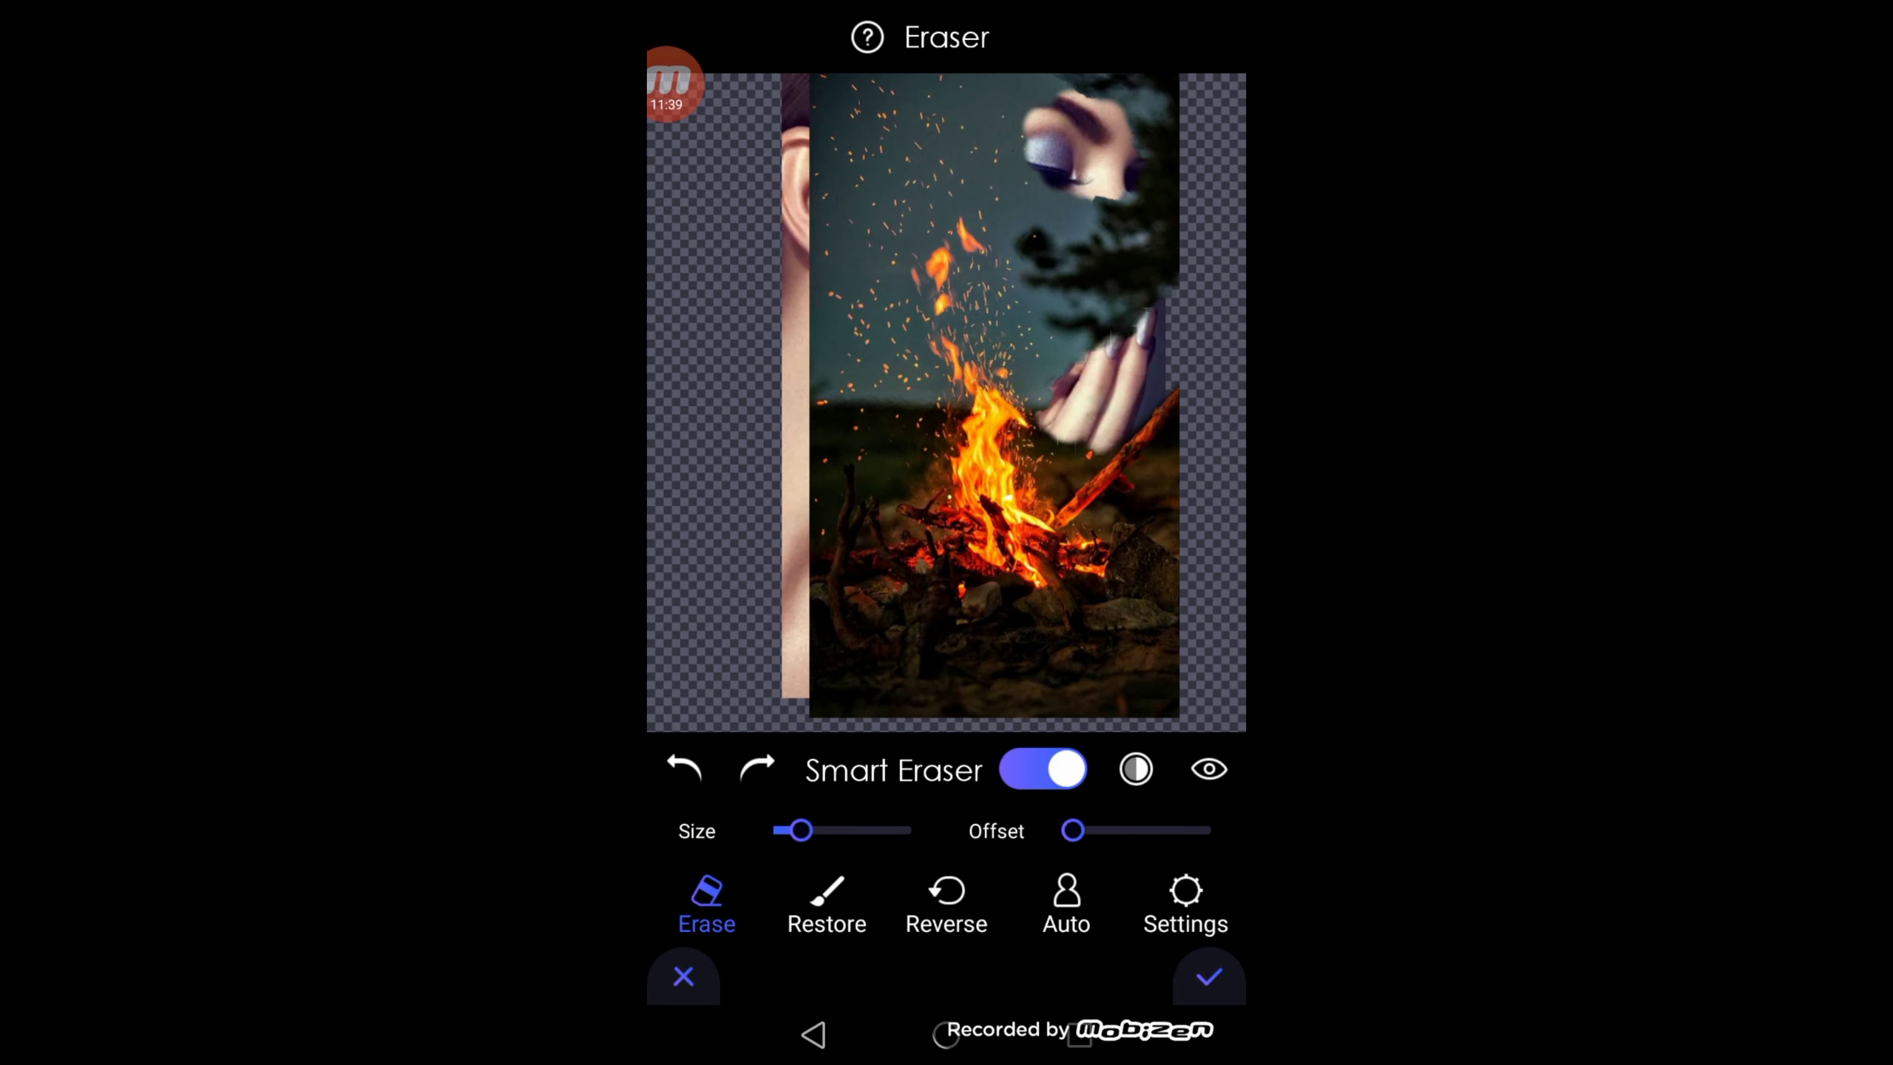
left_click_drag(1073, 829, 1211, 829)
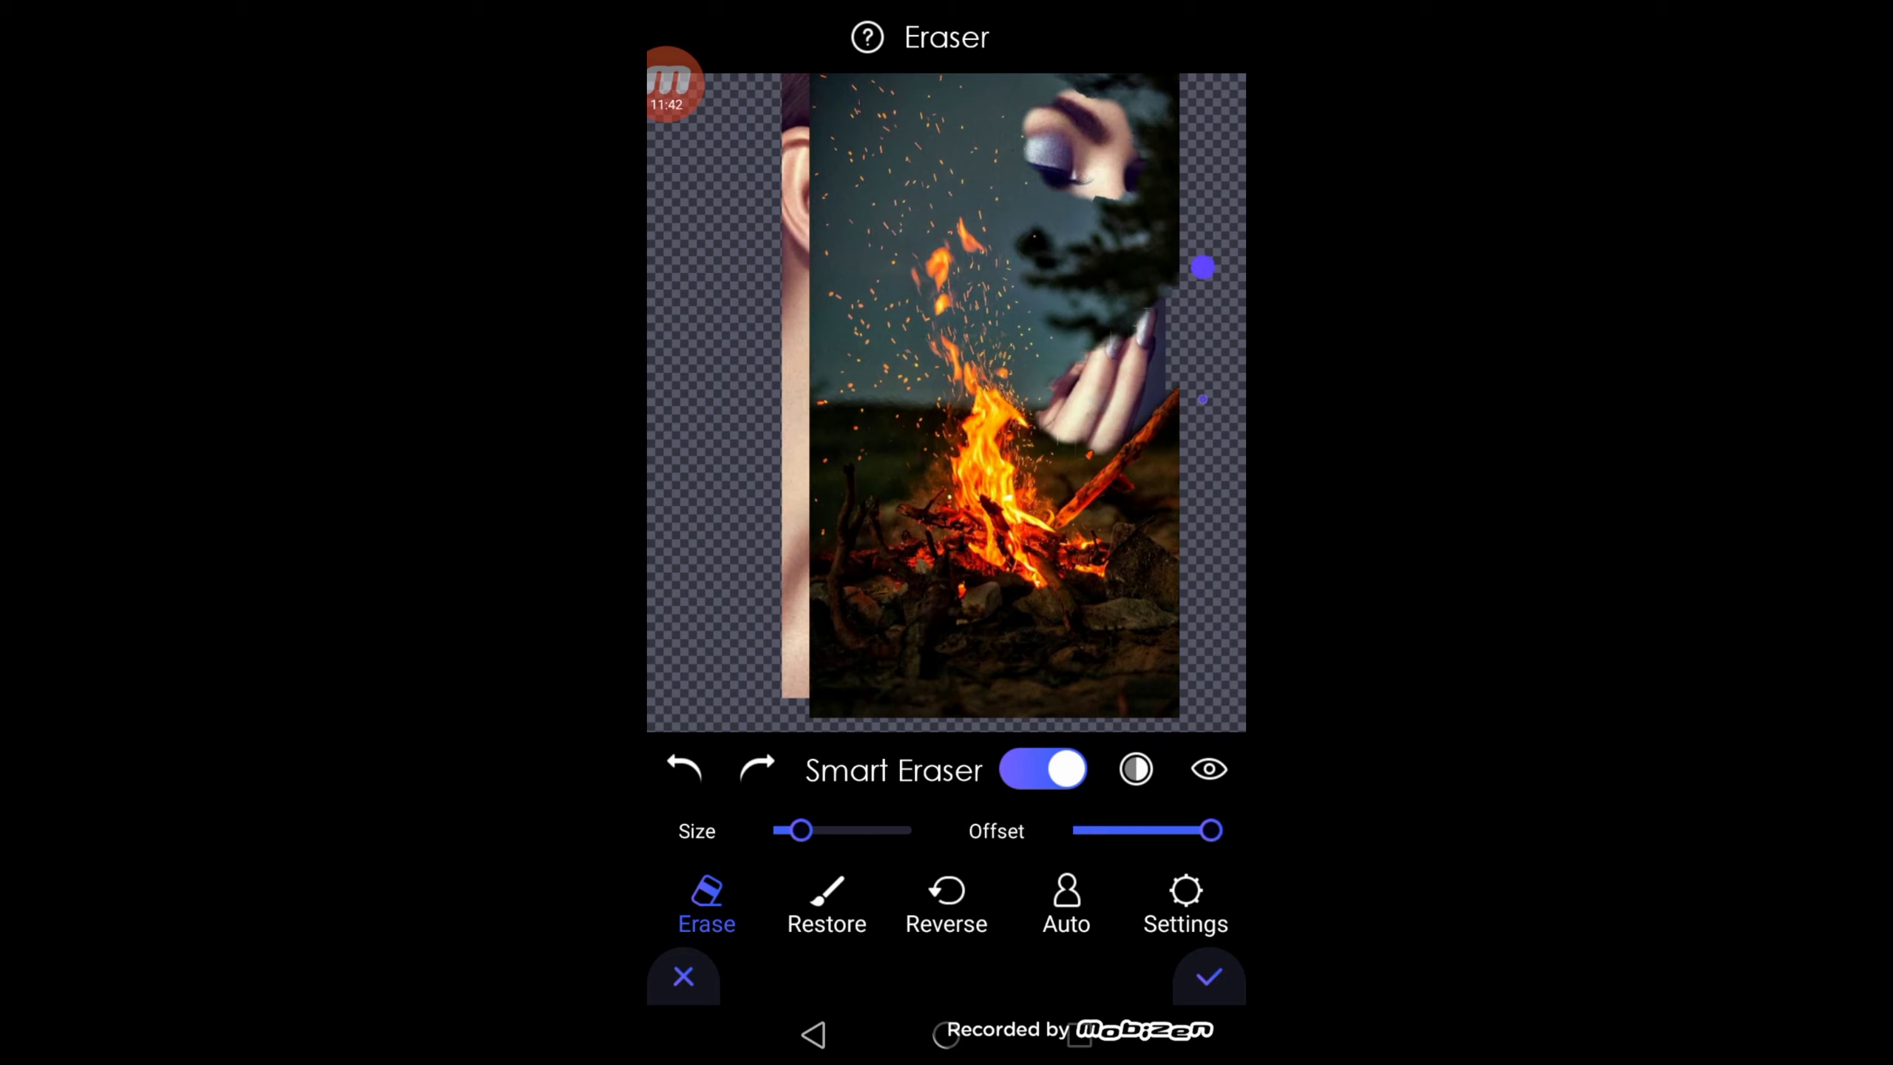
mouse_move(1203, 398)
left_mouse_down()
mouse_move(1054, 534)
mouse_move(1211, 368)
mouse_move(1174, 427)
mouse_move(1070, 507)
left_mouse_up()
left_click(683, 768)
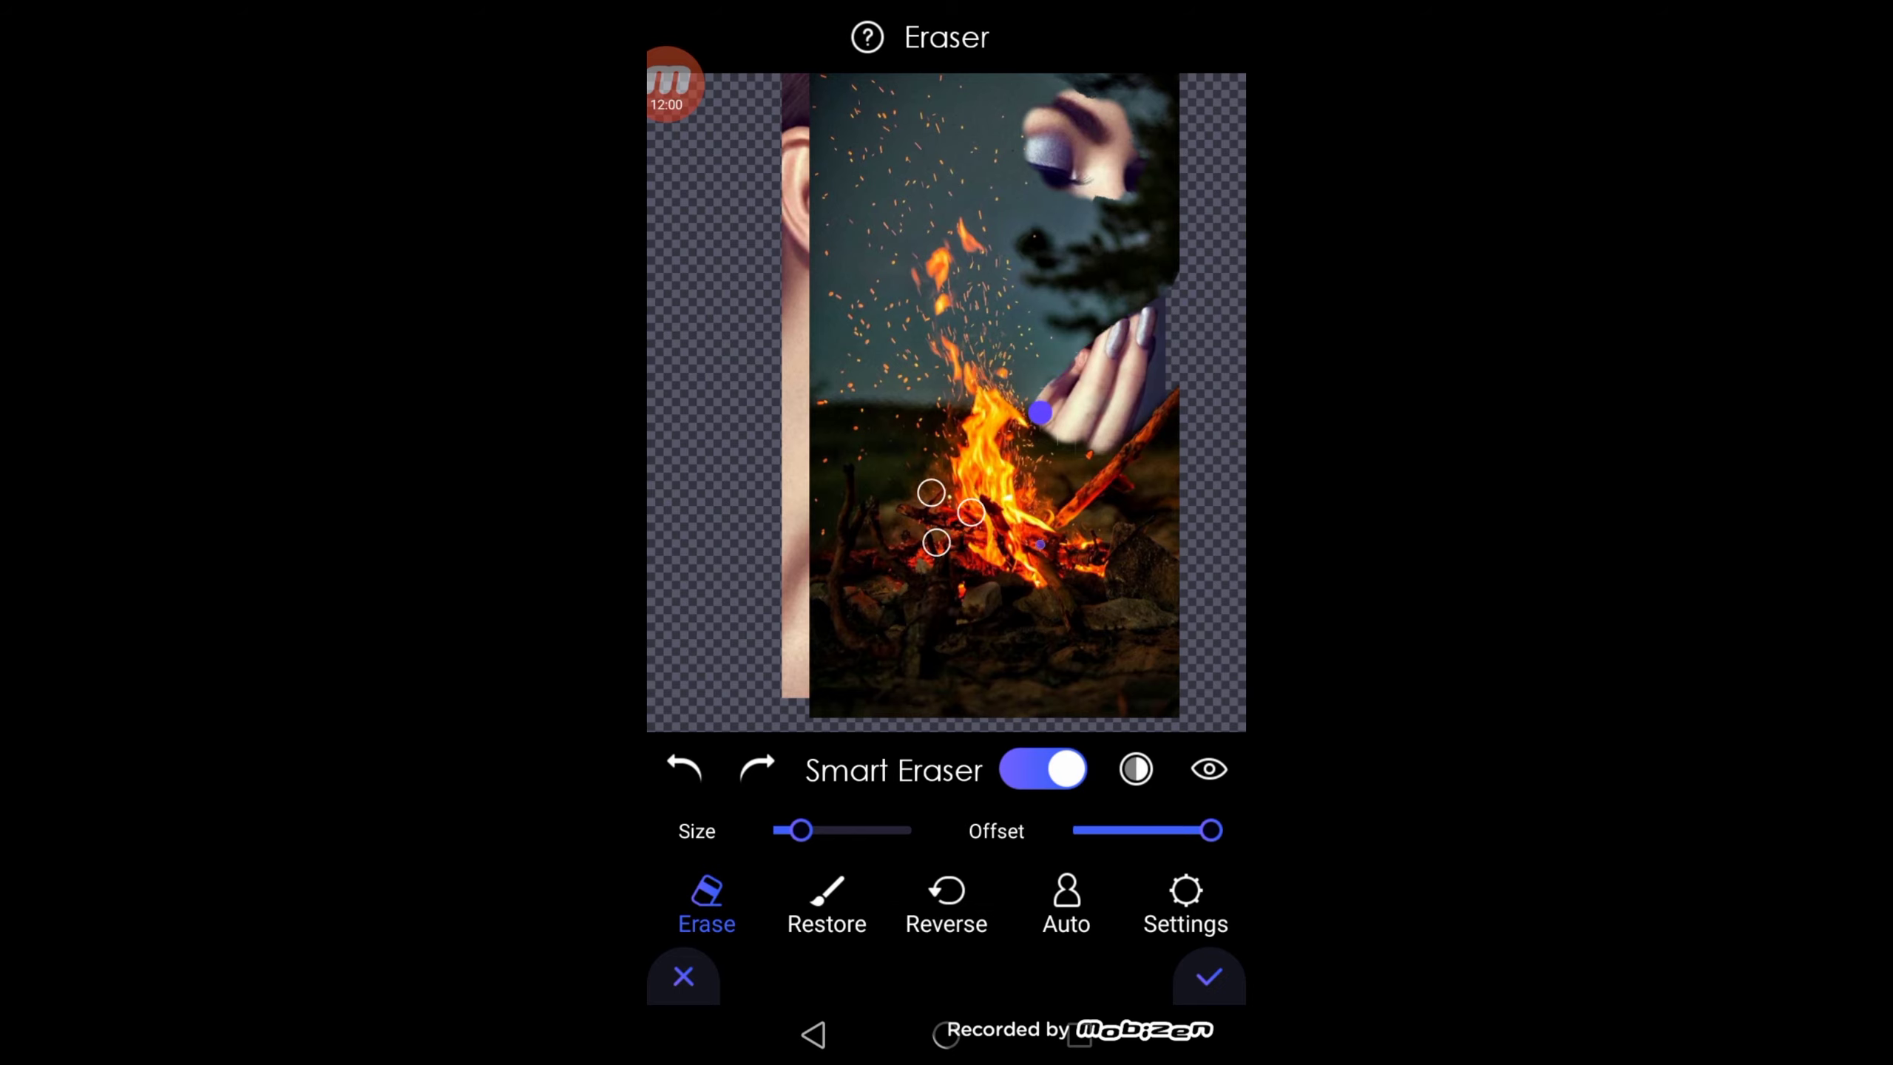
left_click(1209, 976)
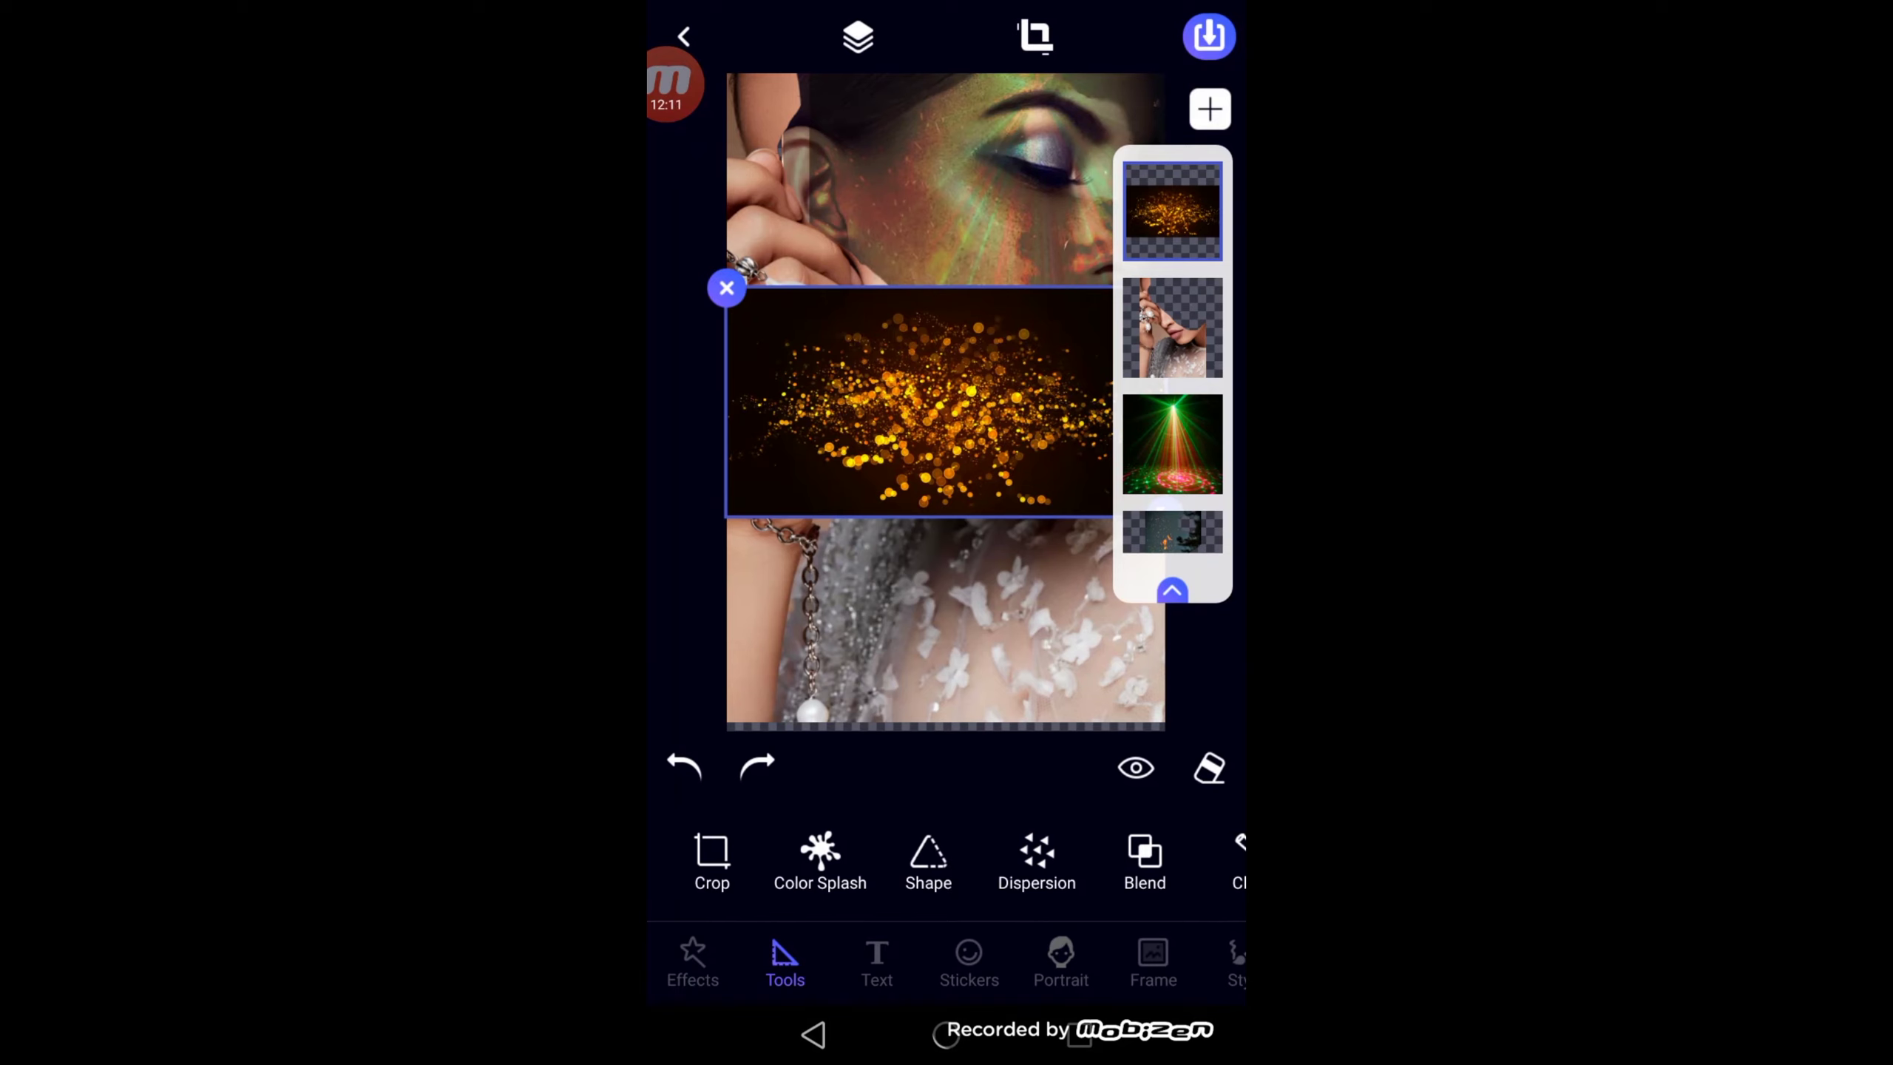
Step: Move the glitter layer down over the chest and set ColorBurn blend at opacity 60
left_click_drag(917, 403, 940, 607)
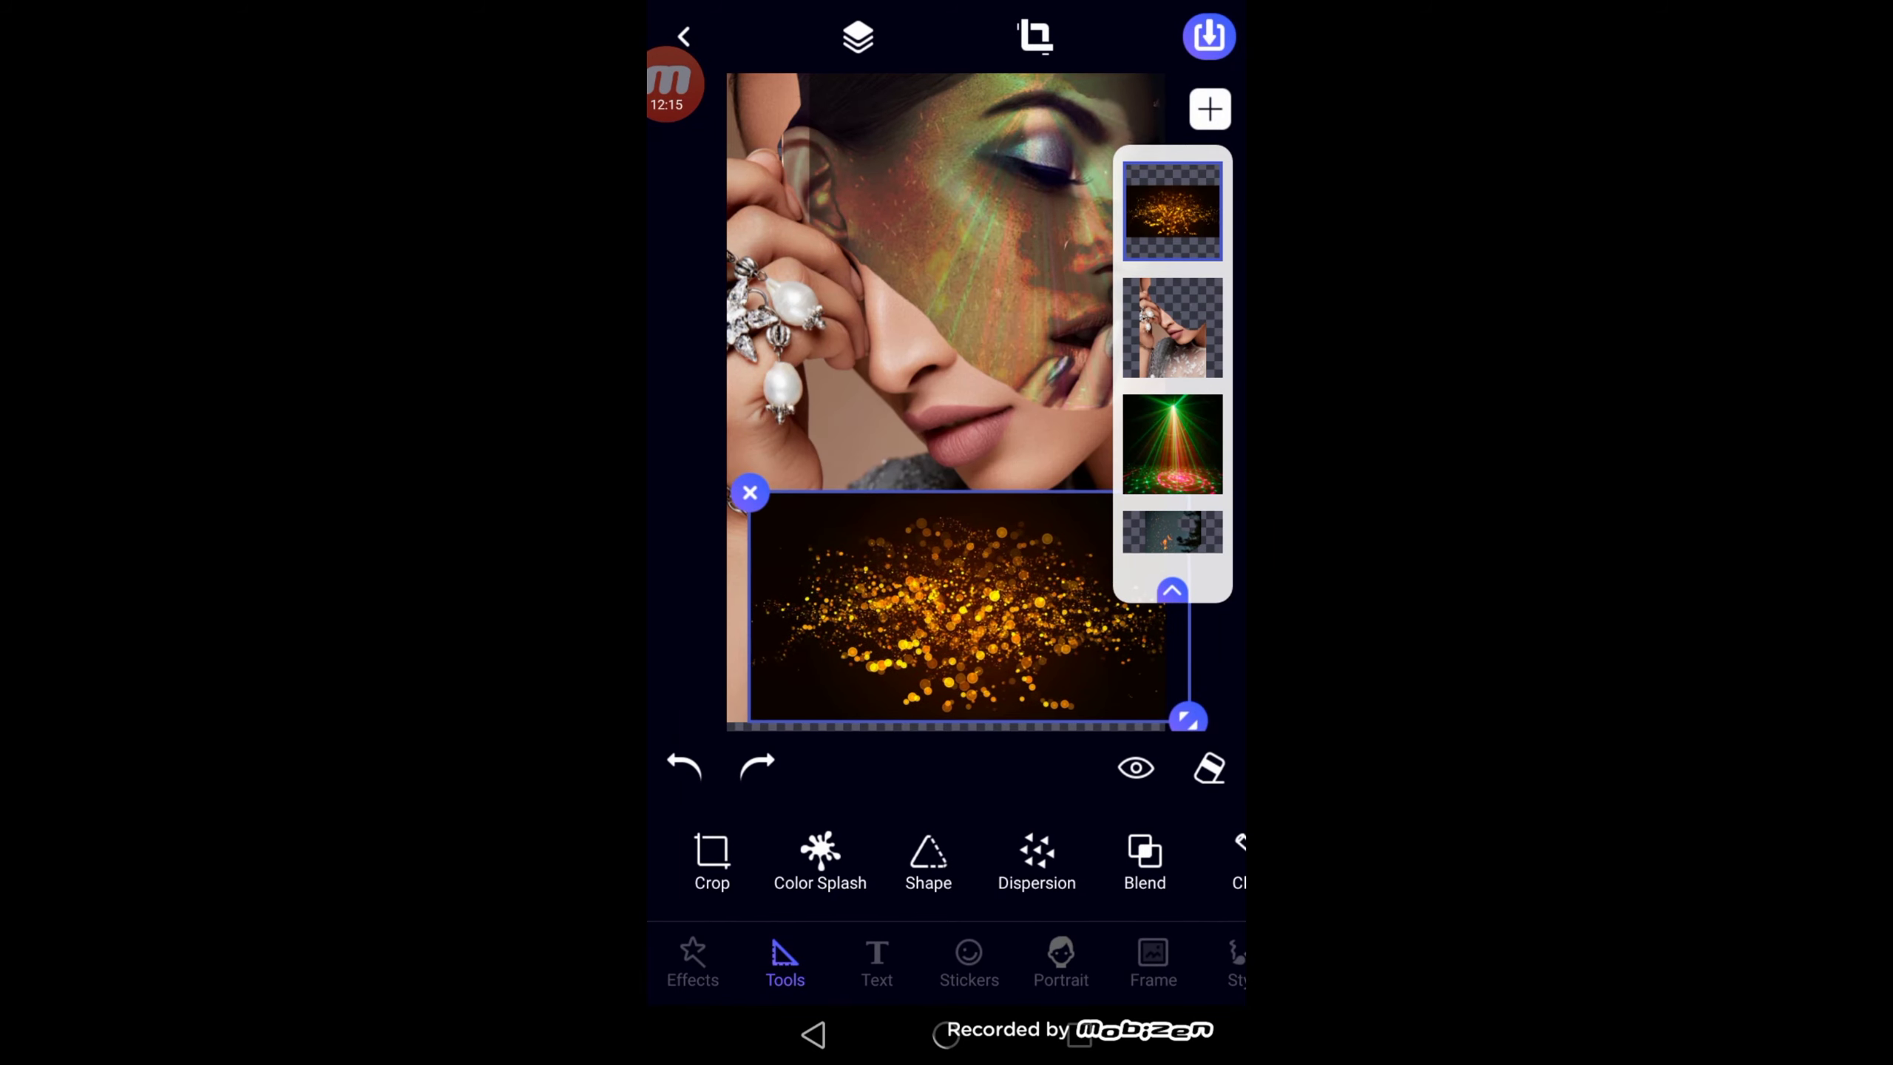
left_click(1143, 858)
left_click(1025, 894)
mouse_move(1196, 820)
left_mouse_down()
mouse_move(1000, 820)
mouse_move(1214, 819)
left_mouse_up()
Step: Compare LinearBurn, DarkerColor, Lighten and Screen on the glitter, settling on LinearDodge
left_click(1133, 894)
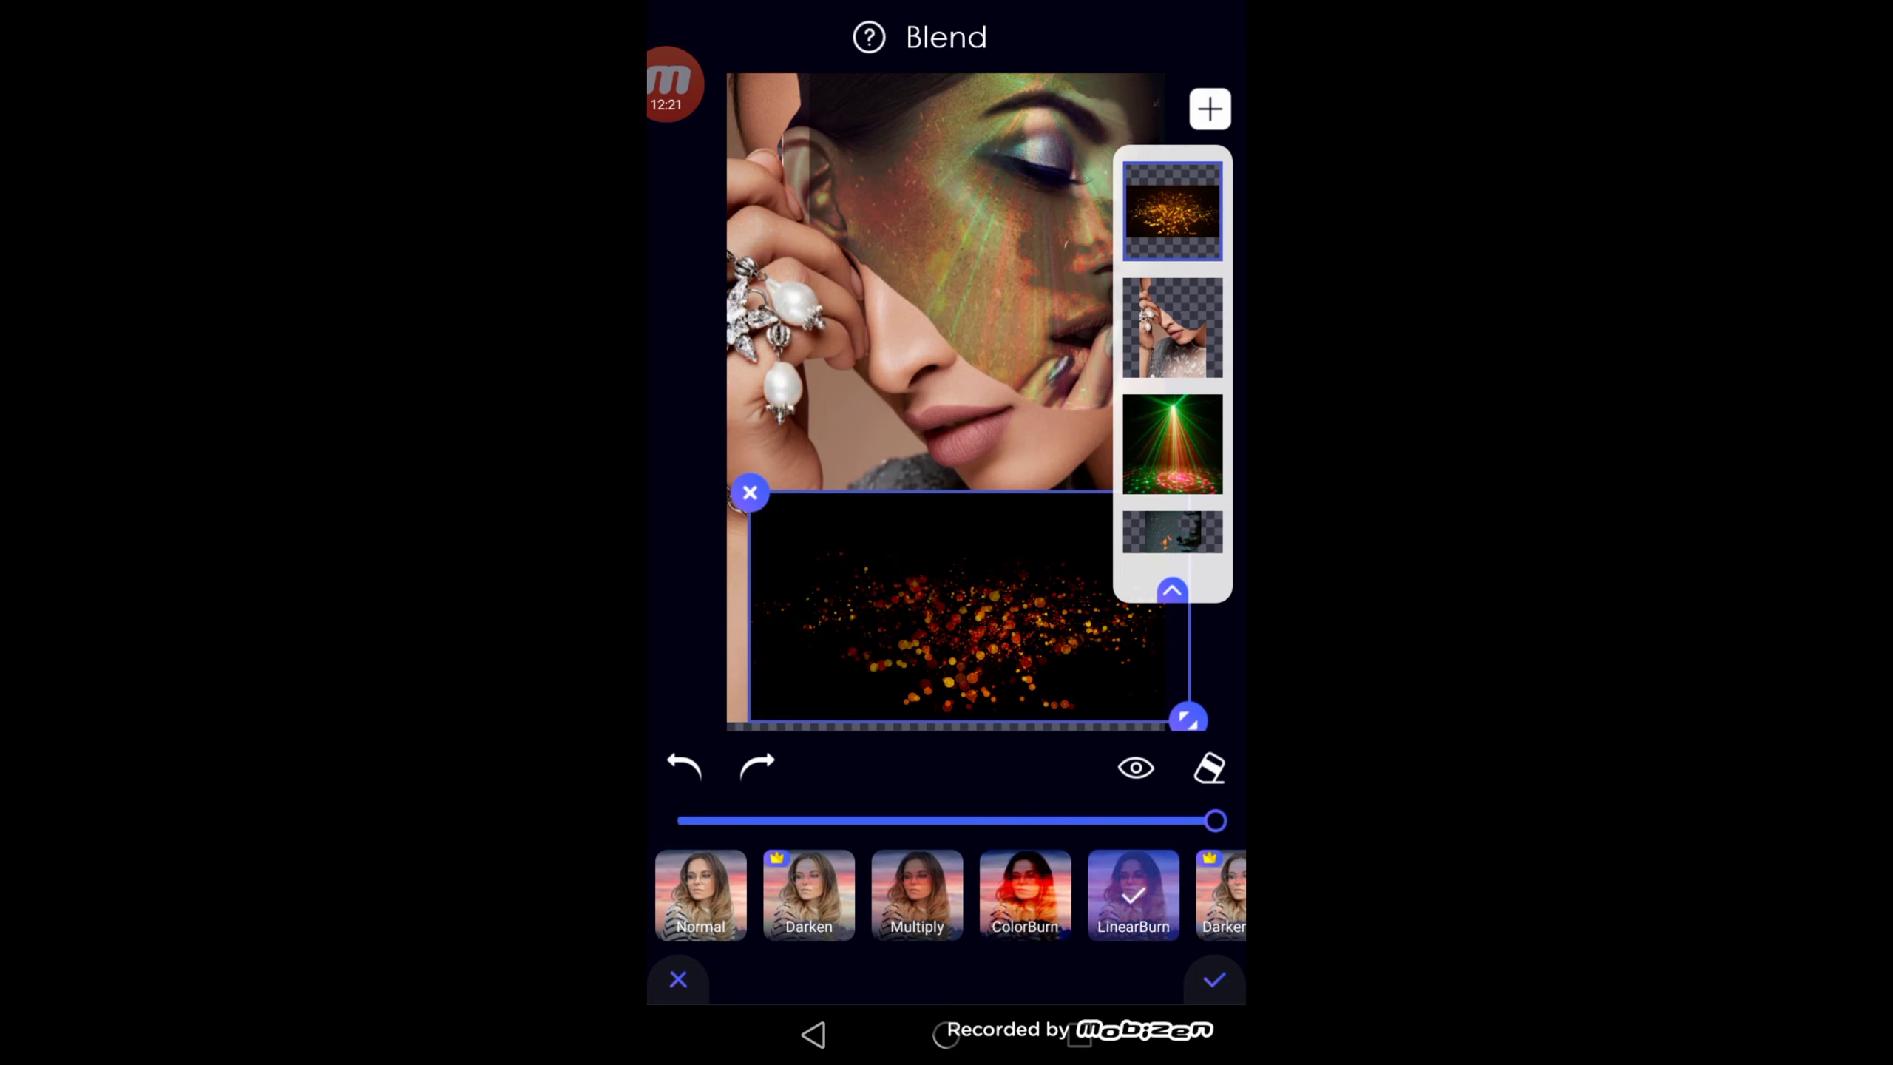
left_click(1221, 895)
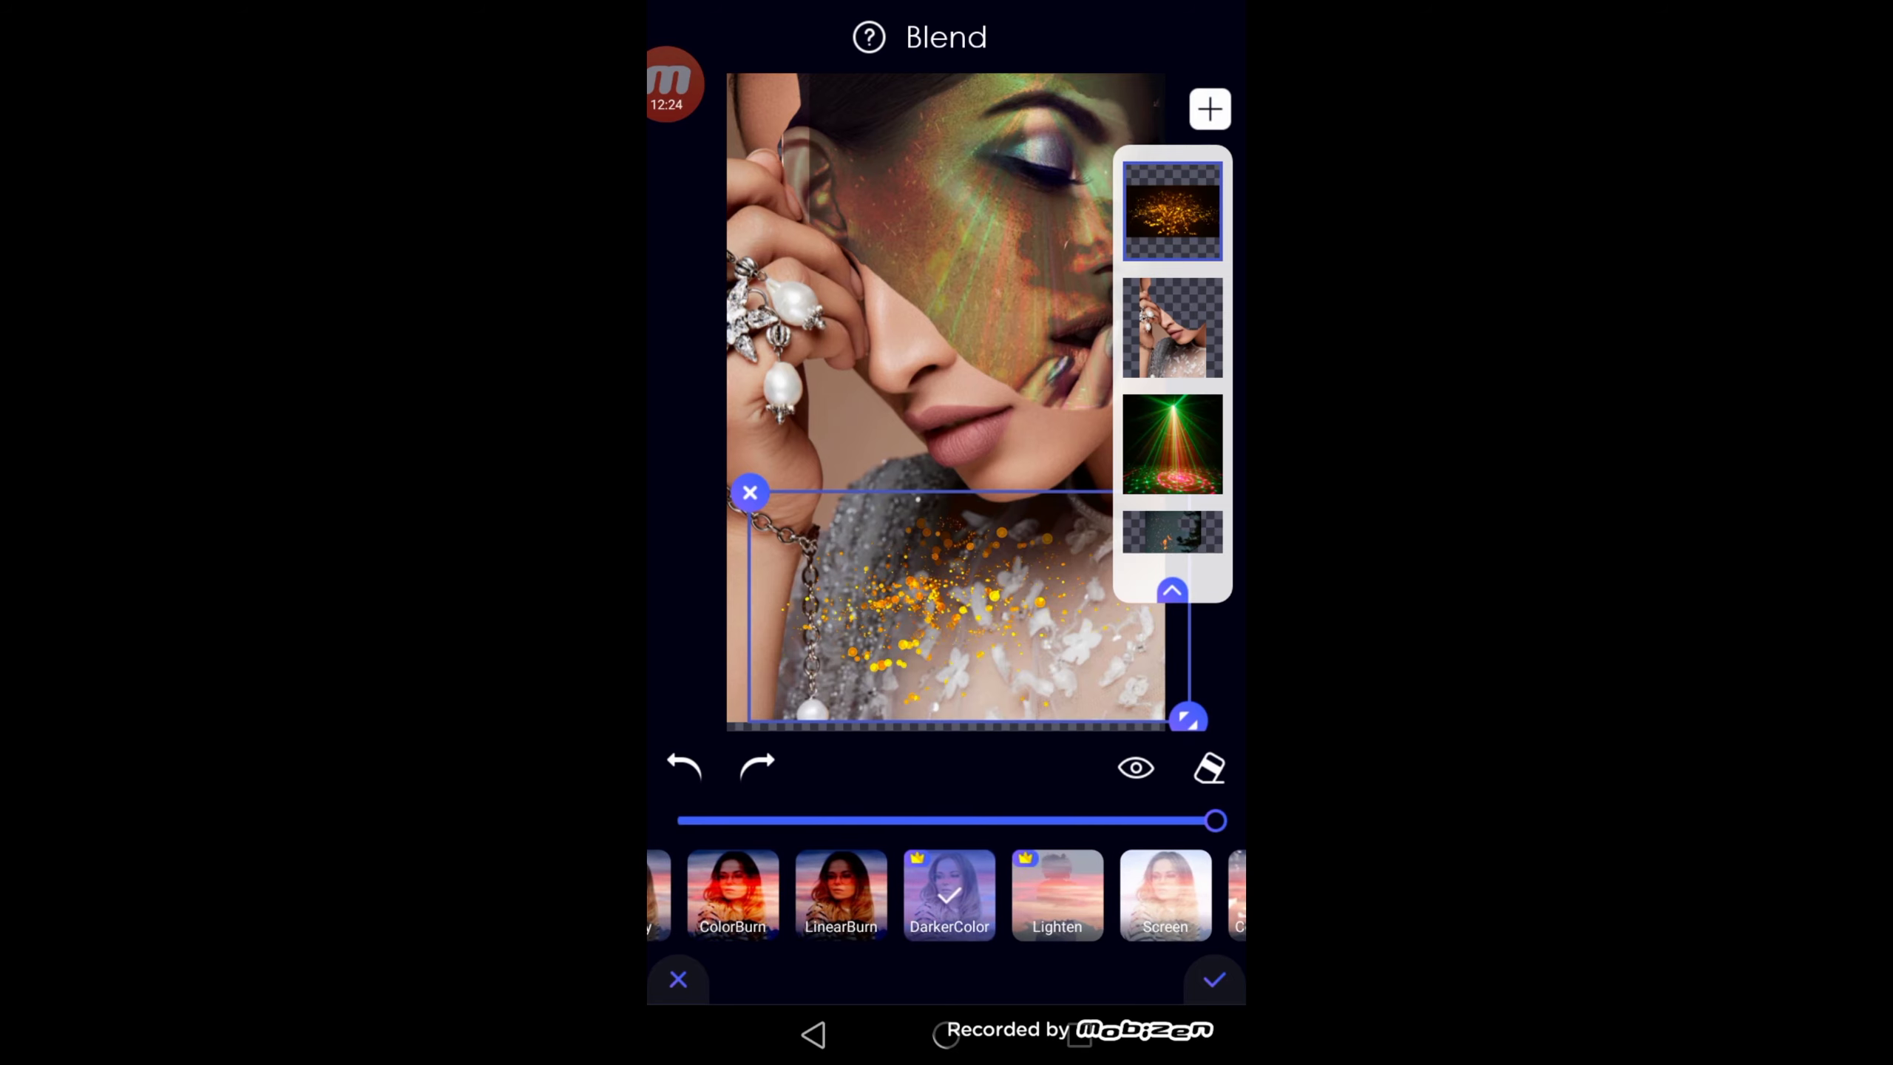
left_click(1057, 894)
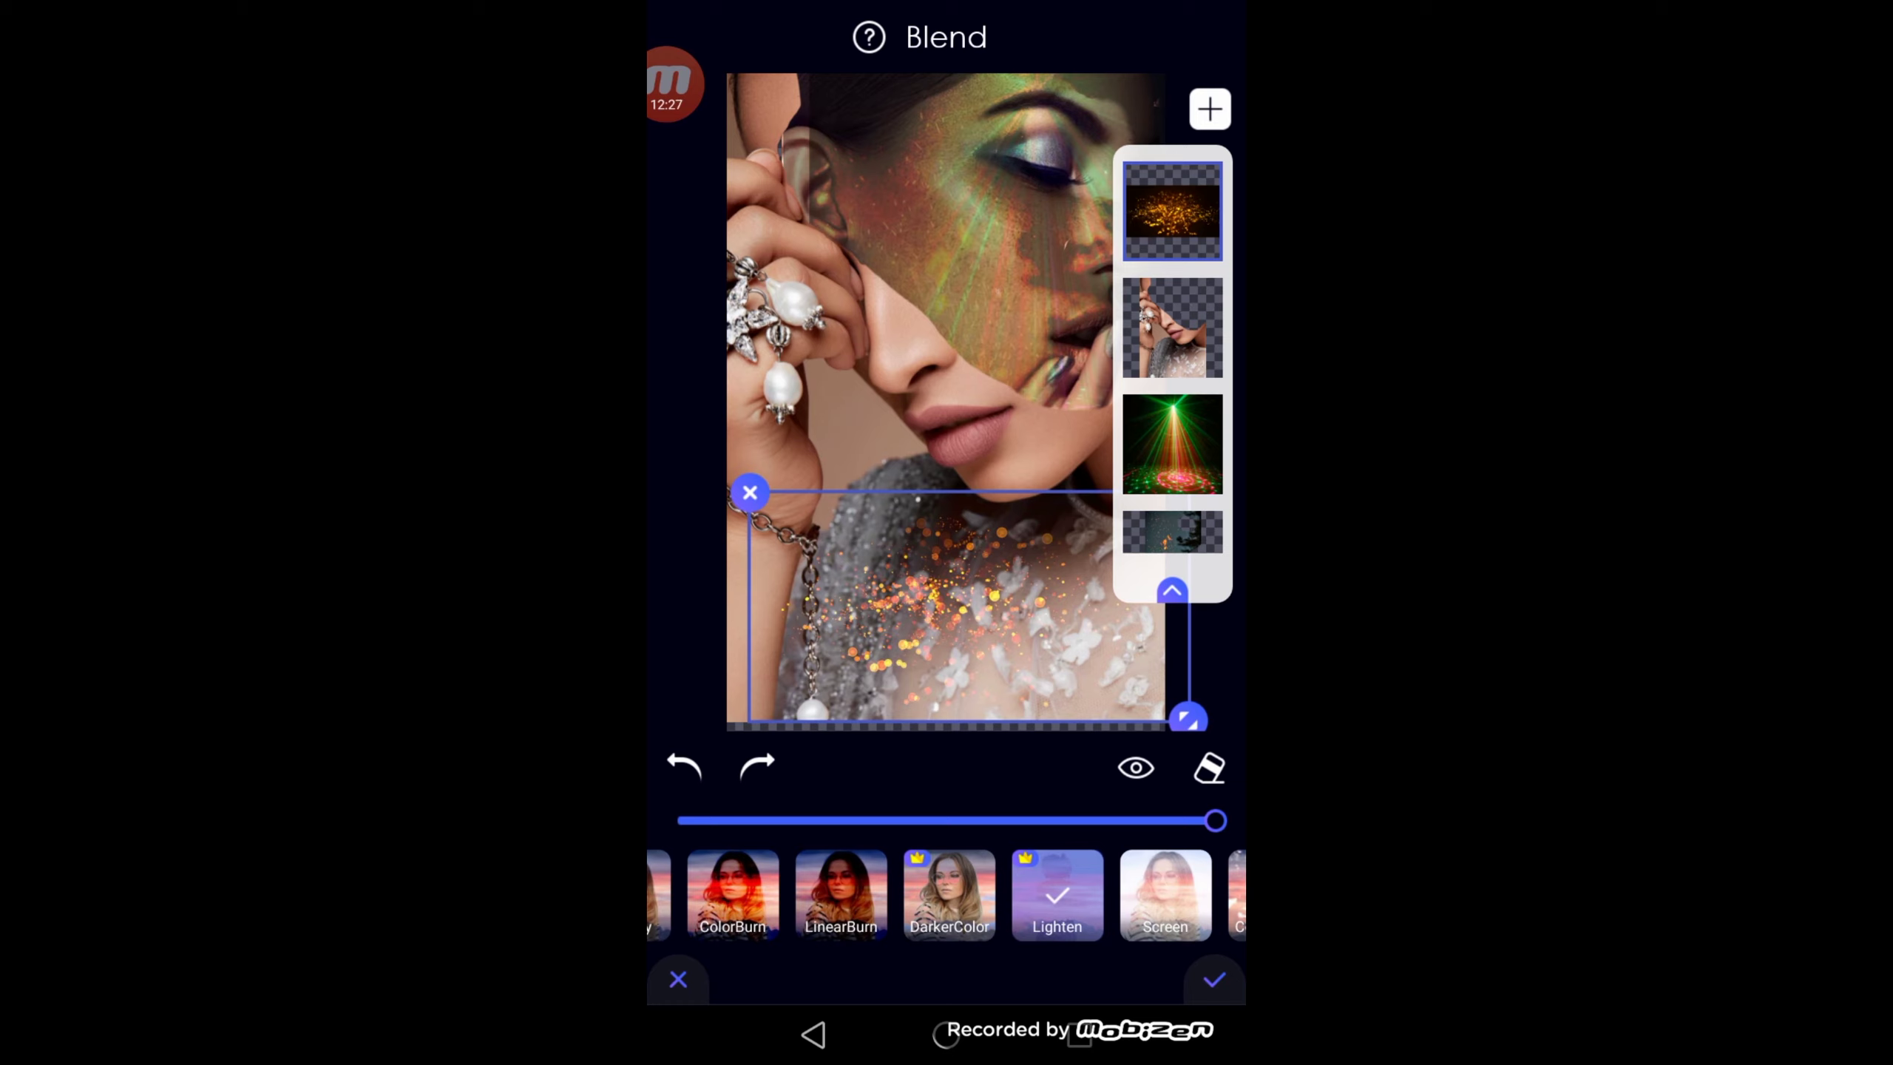
mouse_move(1215, 820)
left_mouse_down()
mouse_move(984, 820)
mouse_move(1215, 820)
left_mouse_up()
left_click(948, 894)
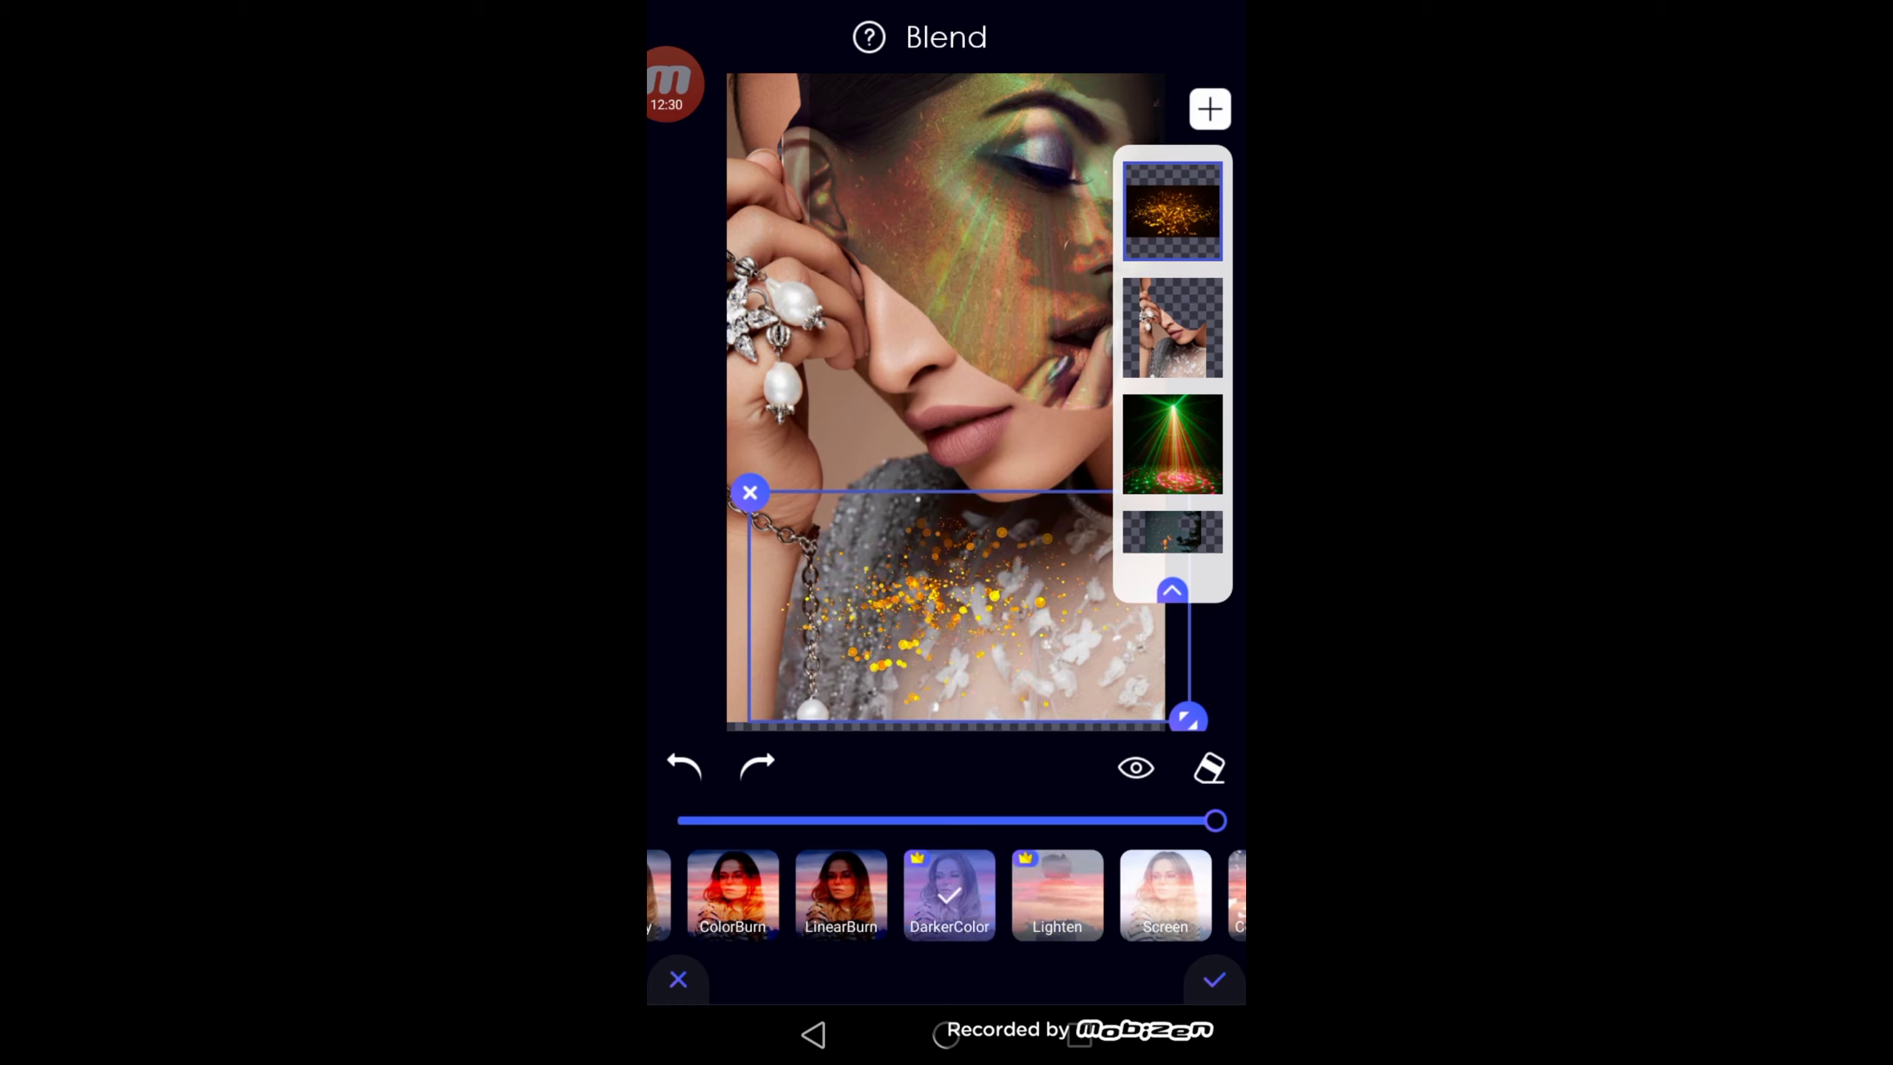
left_click(841, 894)
left_click(1164, 895)
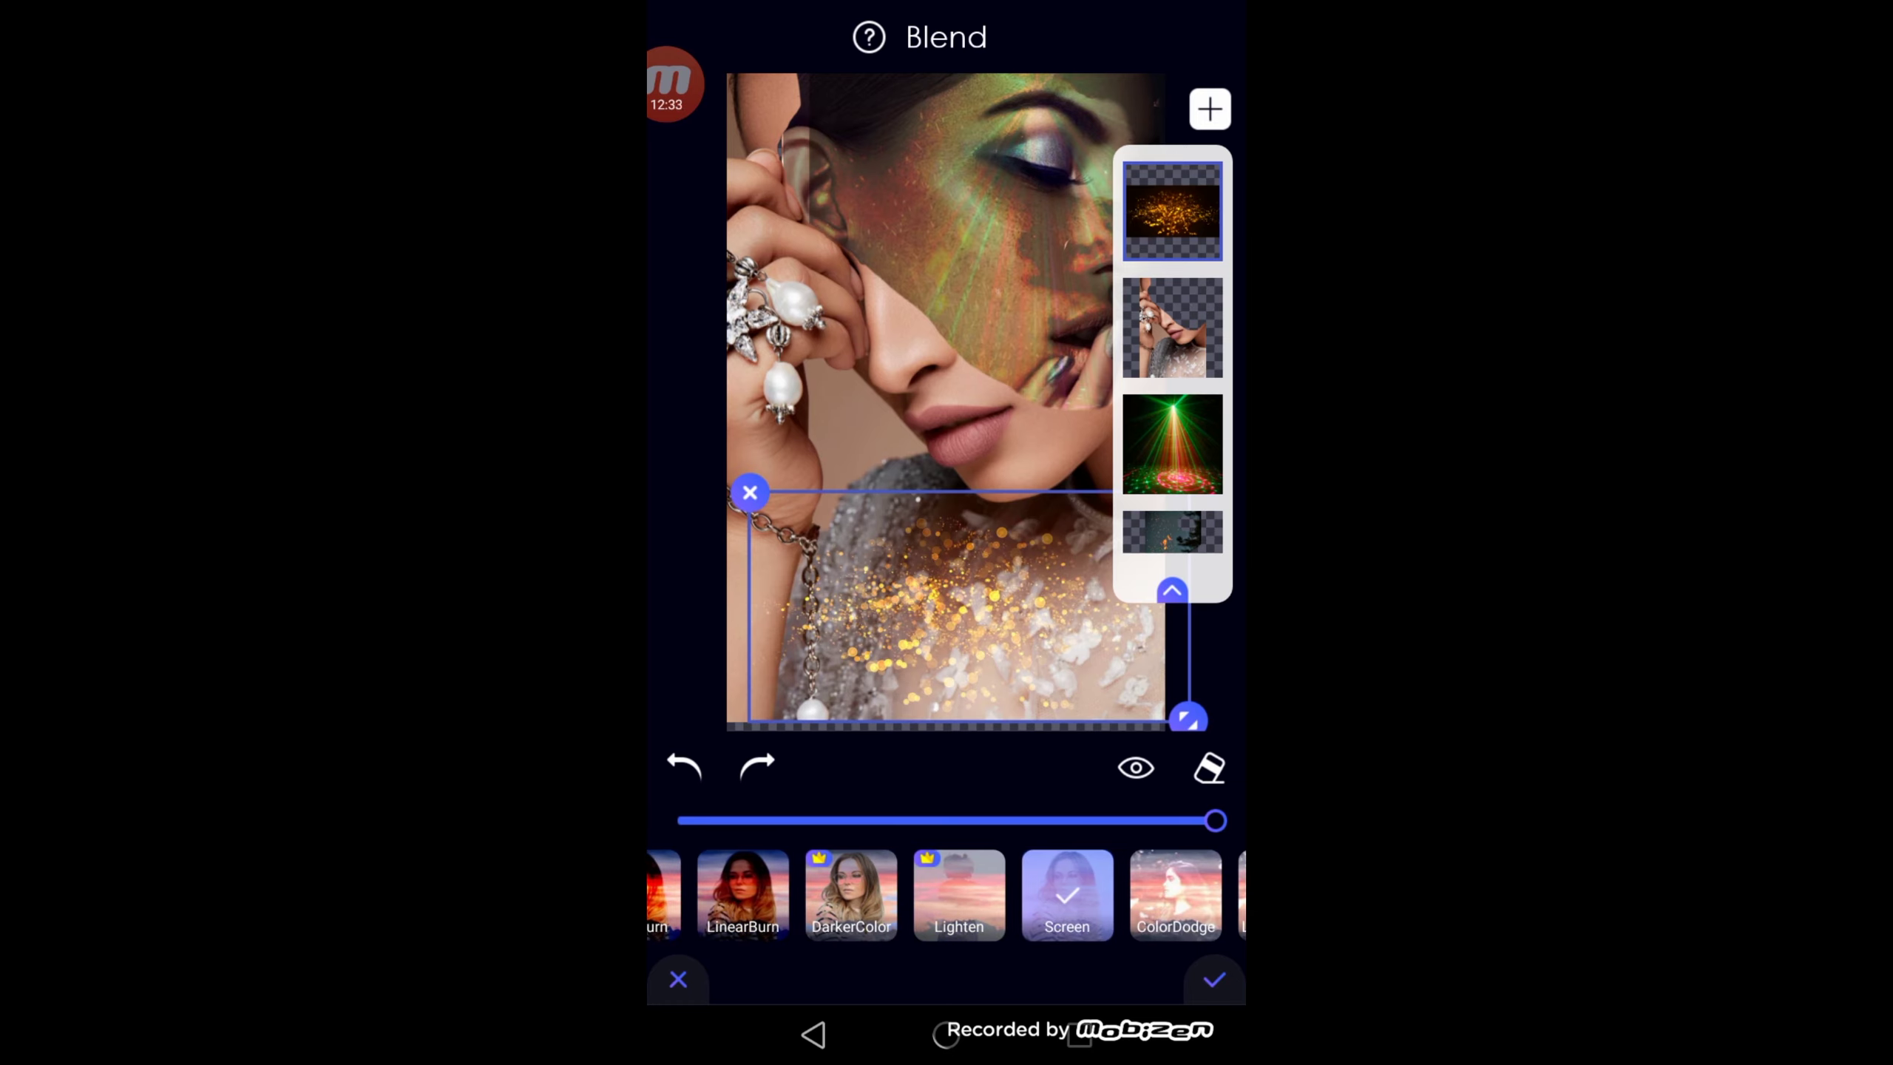
left_click(1241, 895)
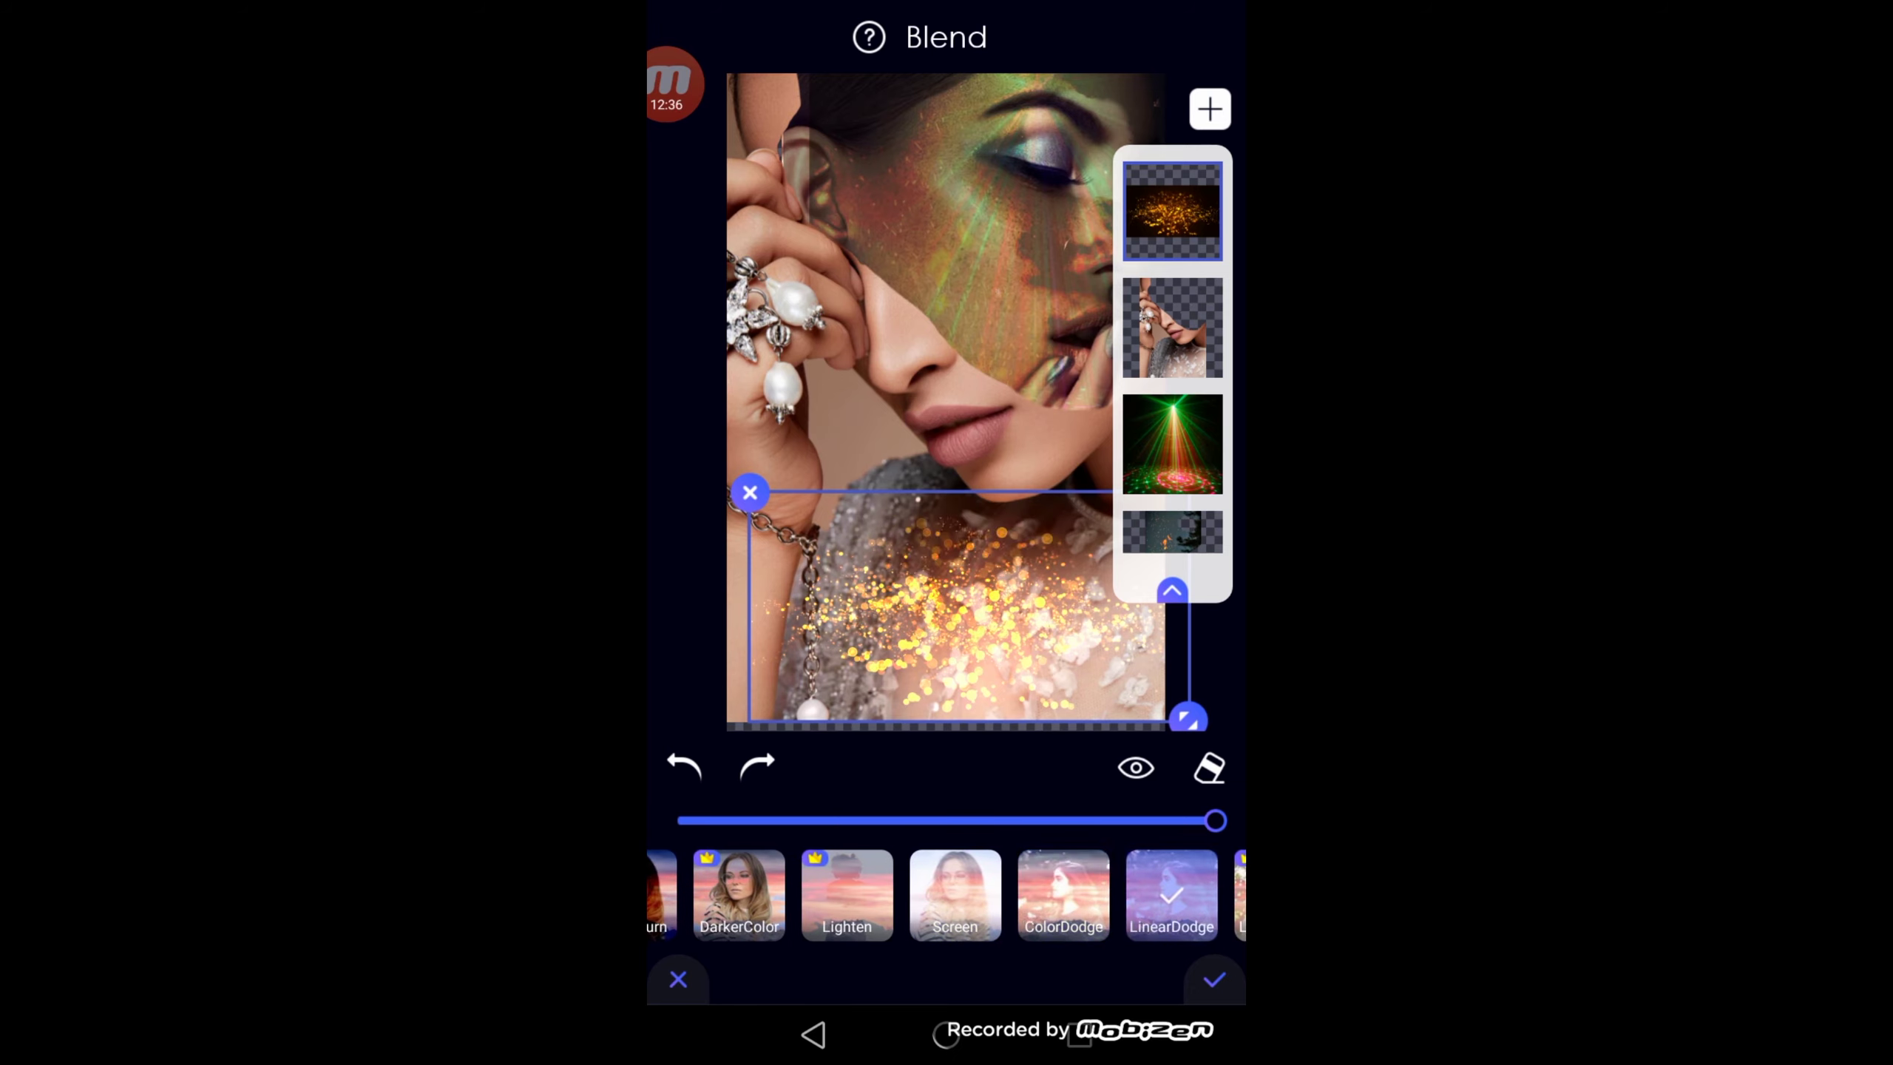
Step: Move and slightly enlarge the glitter overlay over the chest, then confirm the blend
left_click_drag(968, 605, 964, 593)
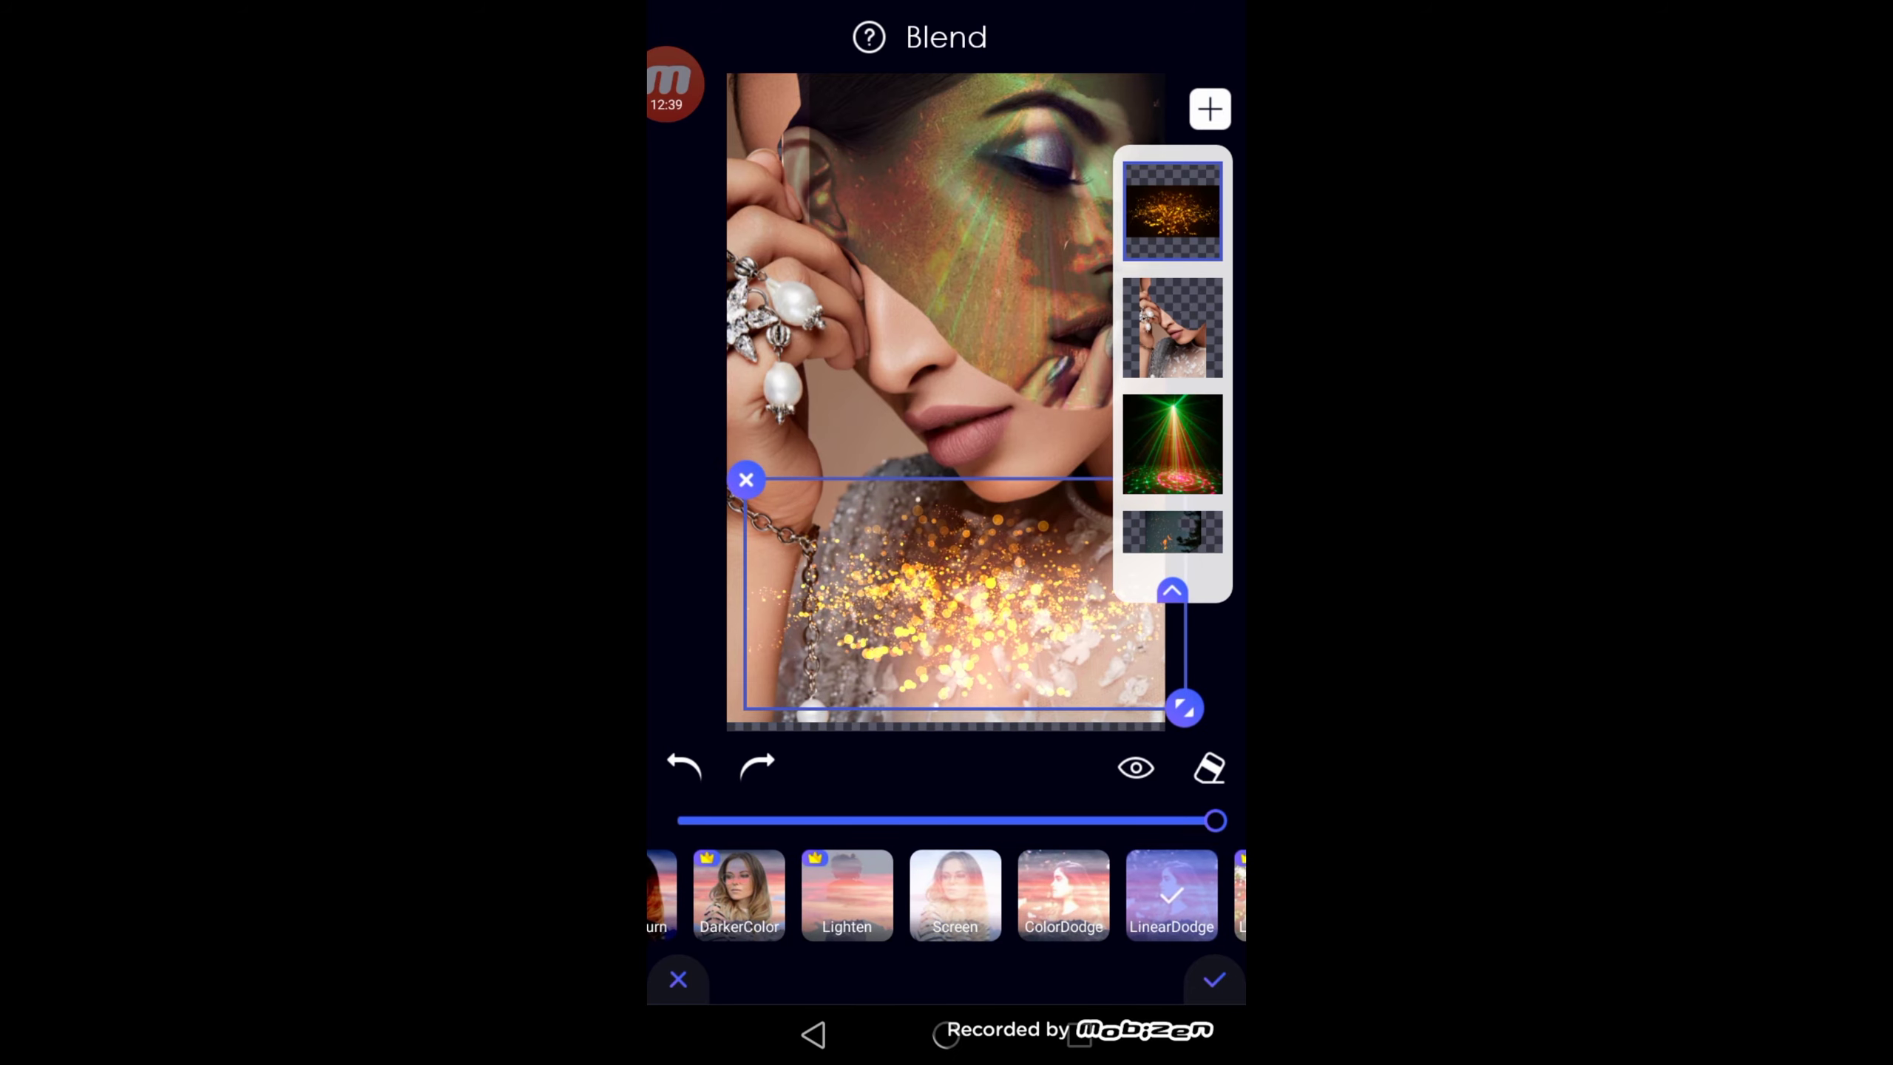
left_click_drag(1198, 715, 1220, 721)
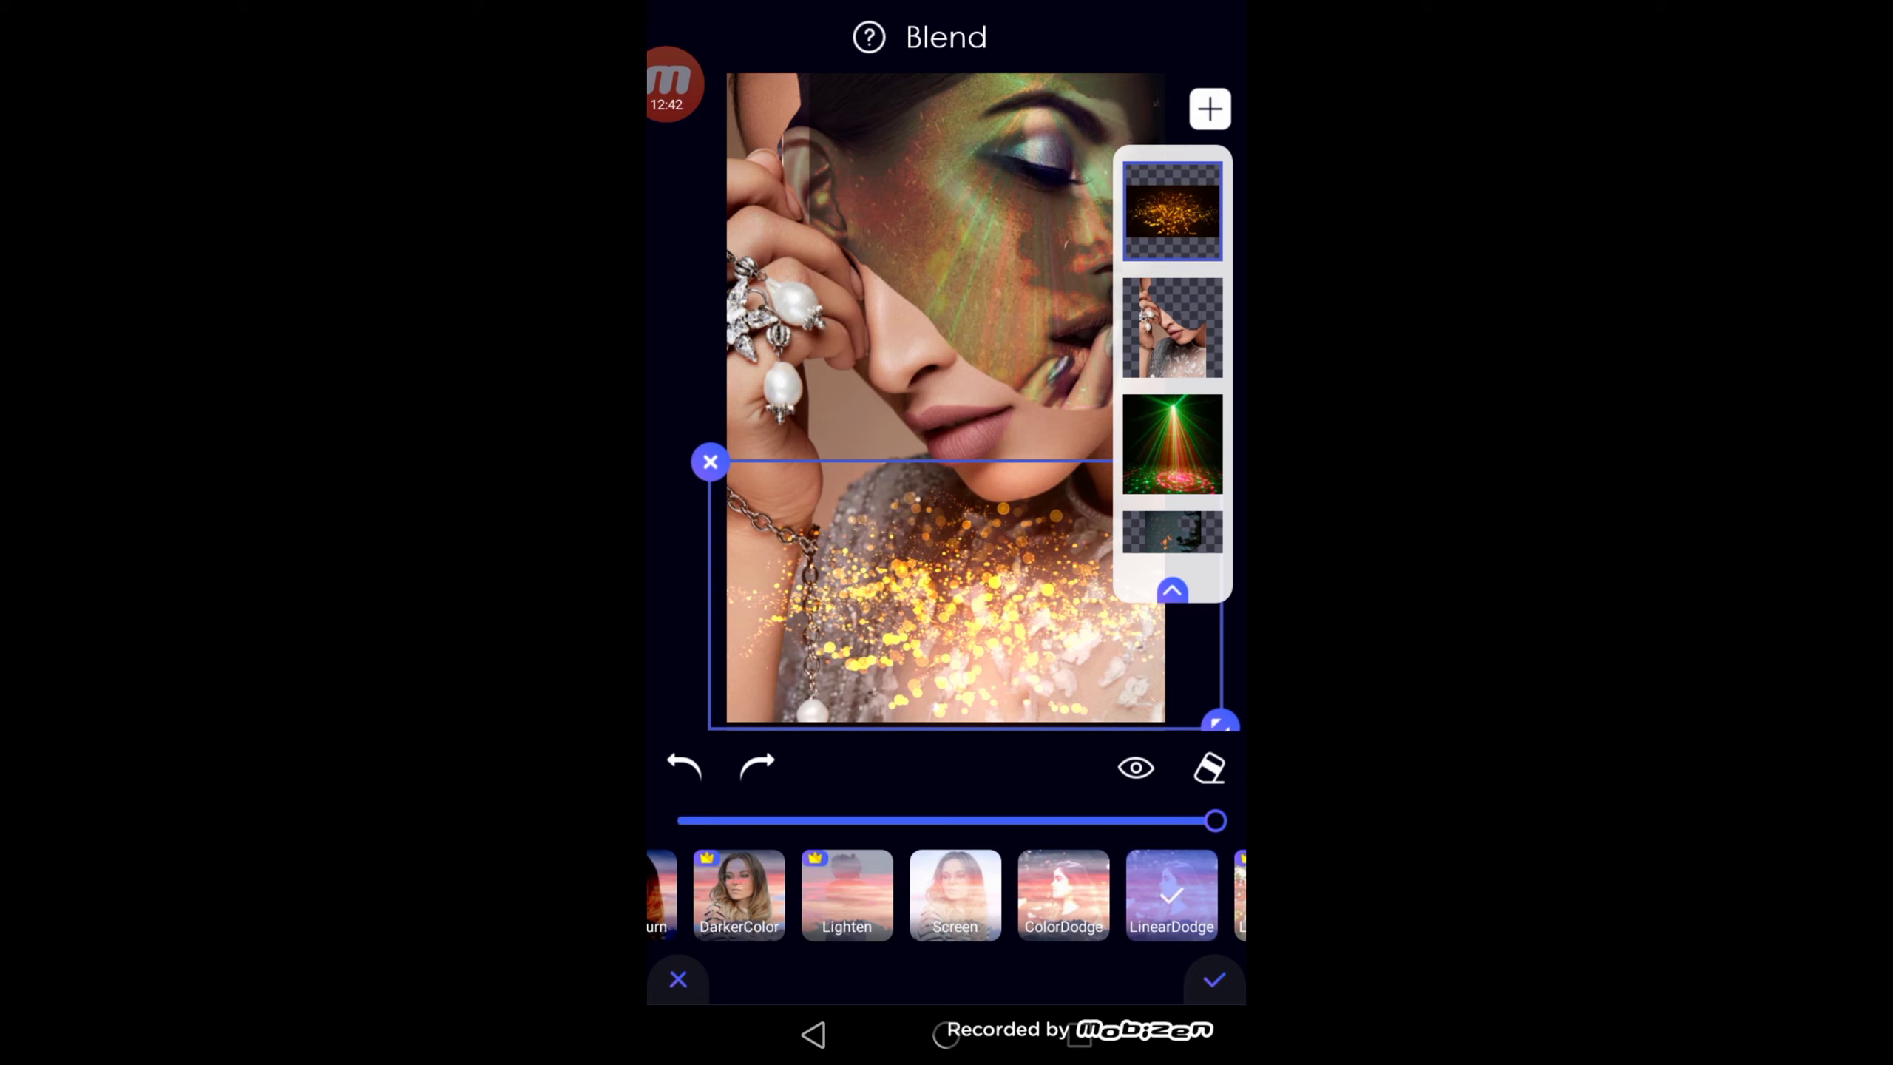
left_click(1213, 979)
left_click_drag(965, 593, 971, 592)
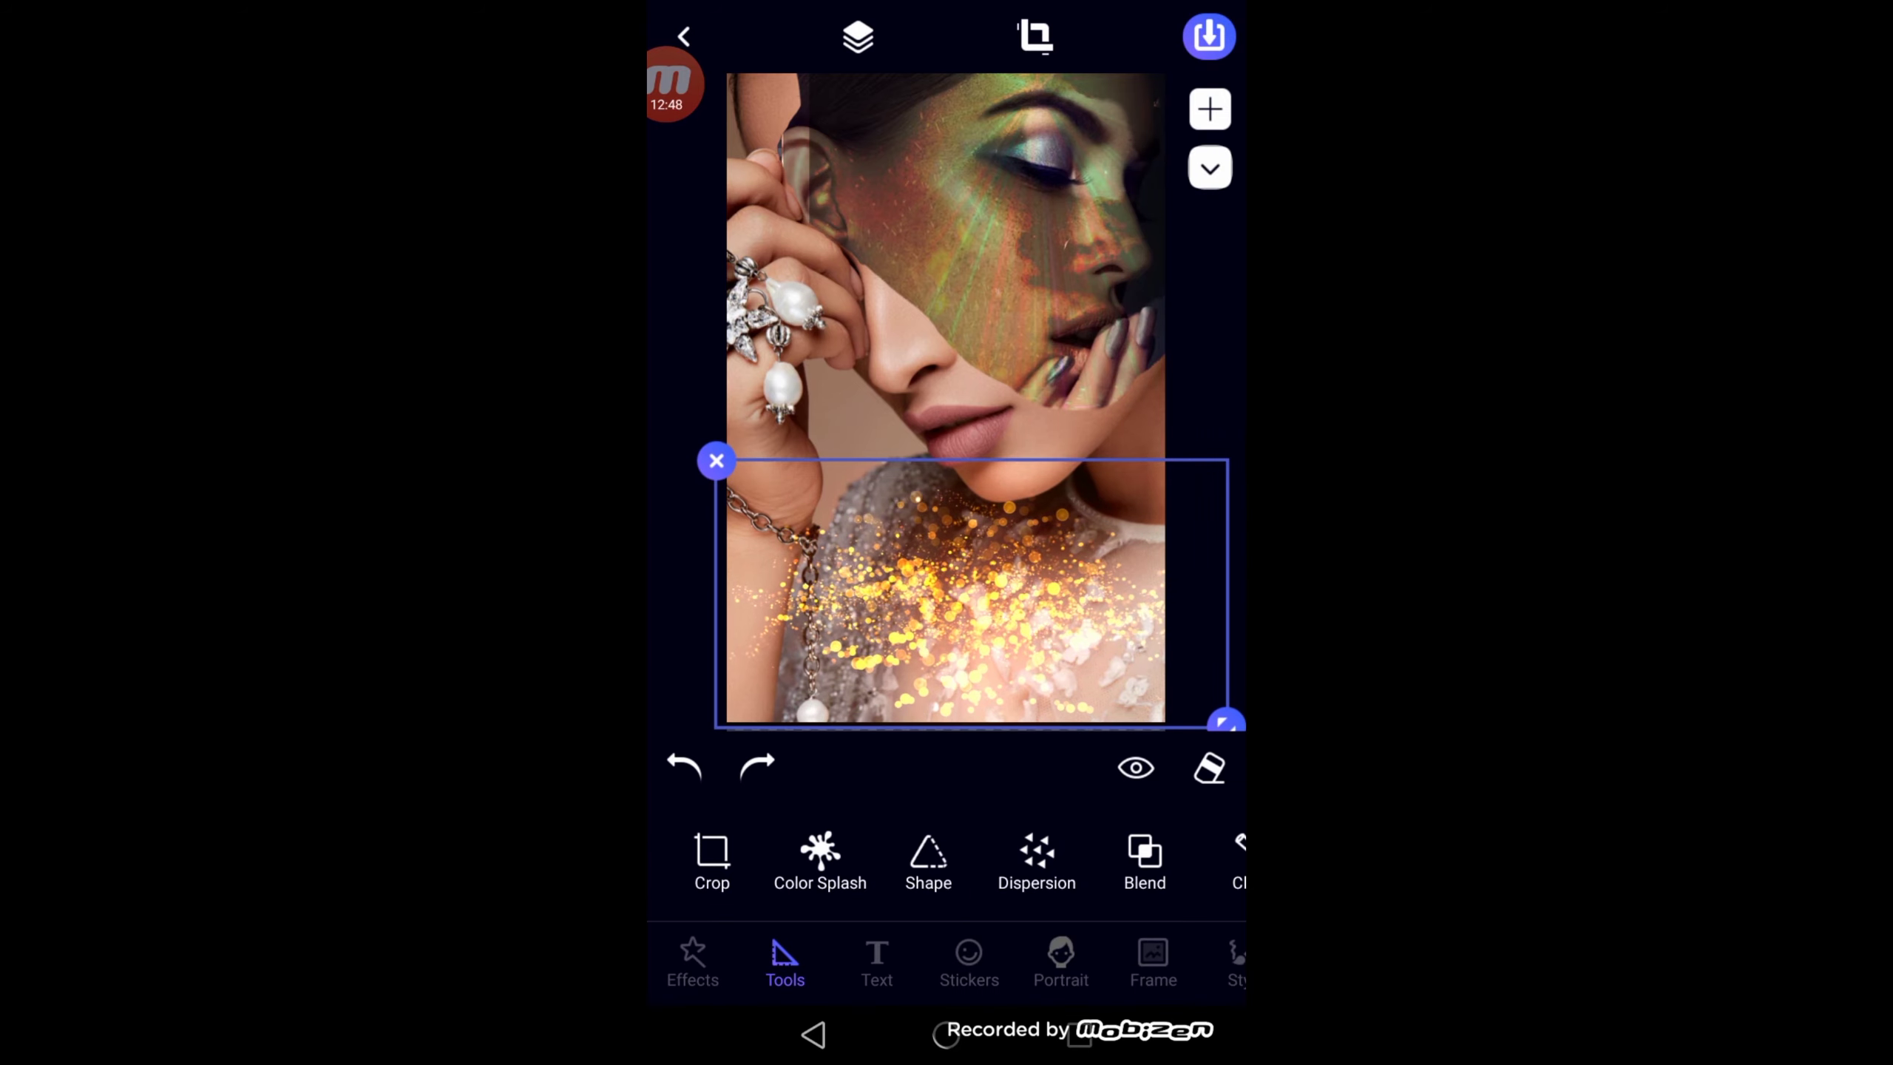
Step: Select the face overlay layer and set its shadow size
left_click_drag(971, 593, 967, 593)
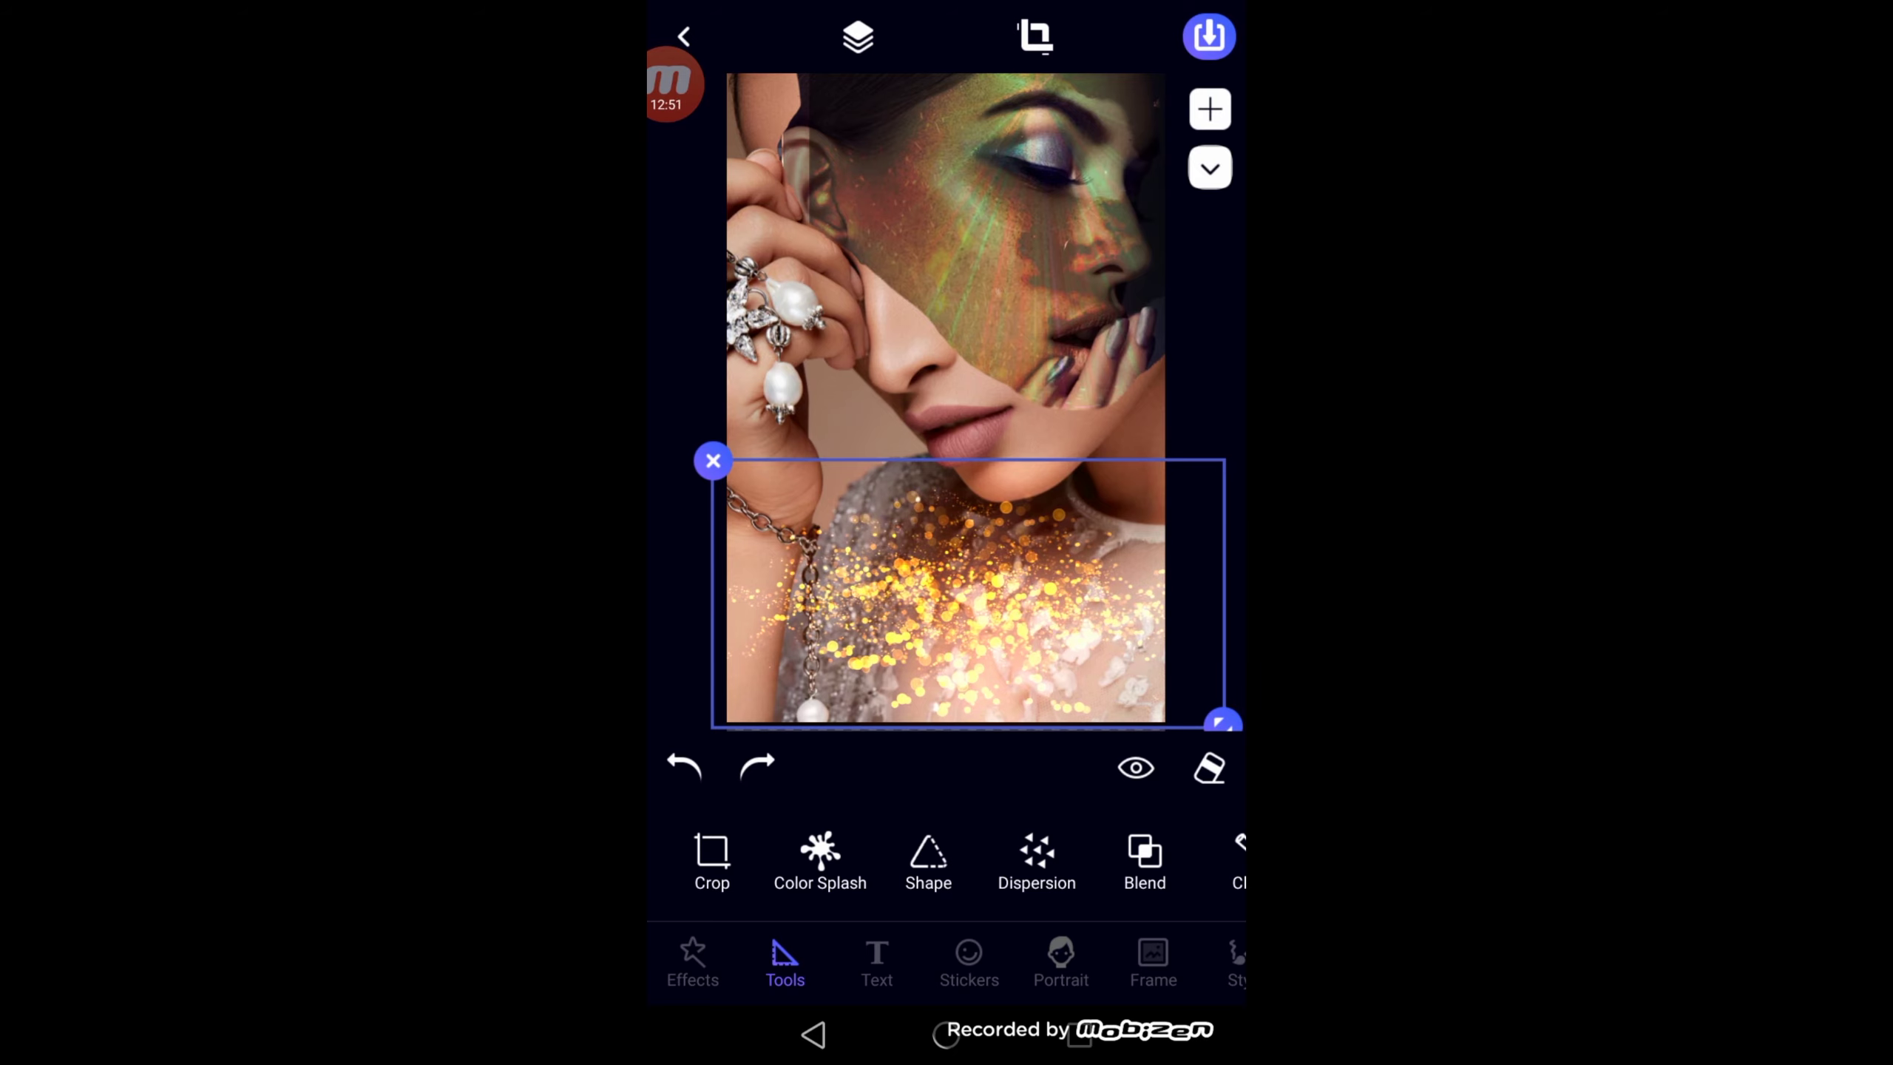
left_click(894, 261)
scroll(947, 858, "right", 8)
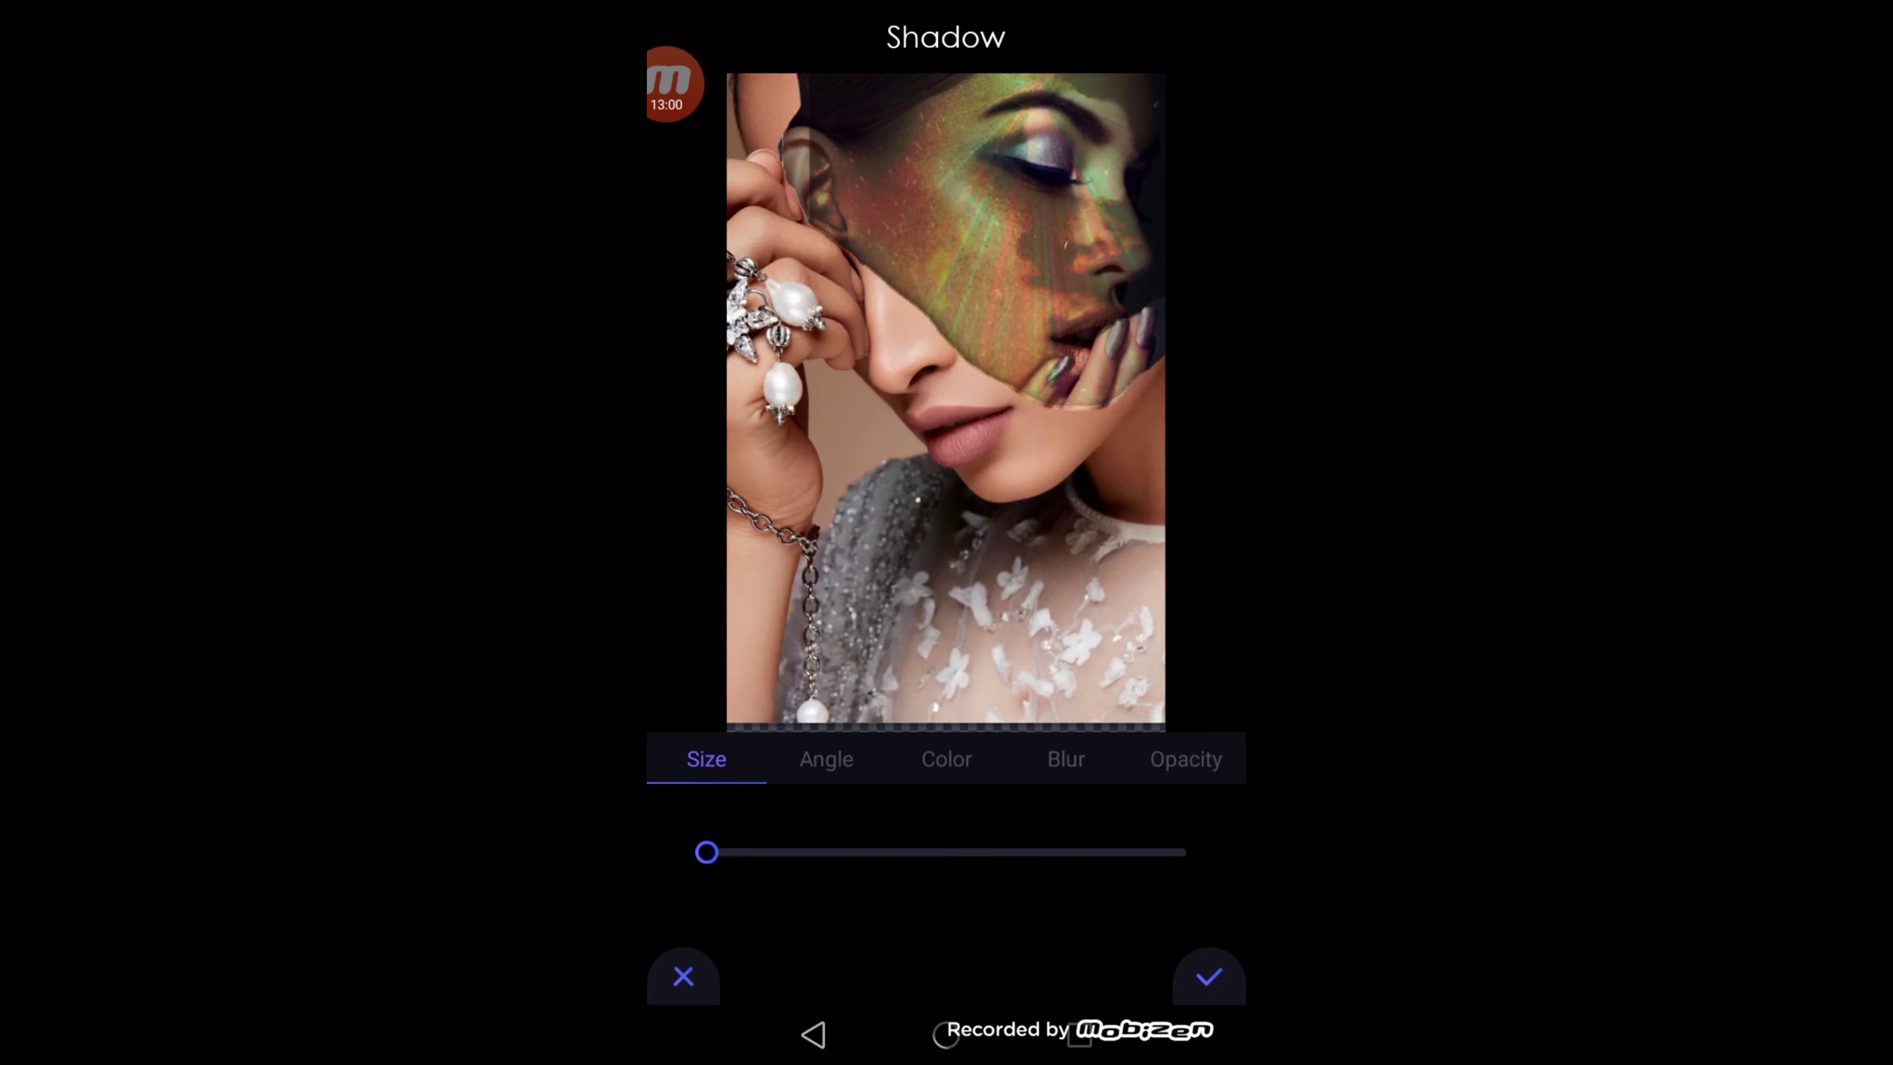
mouse_move(706, 852)
left_mouse_down()
mouse_move(909, 852)
mouse_move(828, 852)
left_mouse_up()
Step: Make the face shadow yellow after trying green and blue
left_click(825, 759)
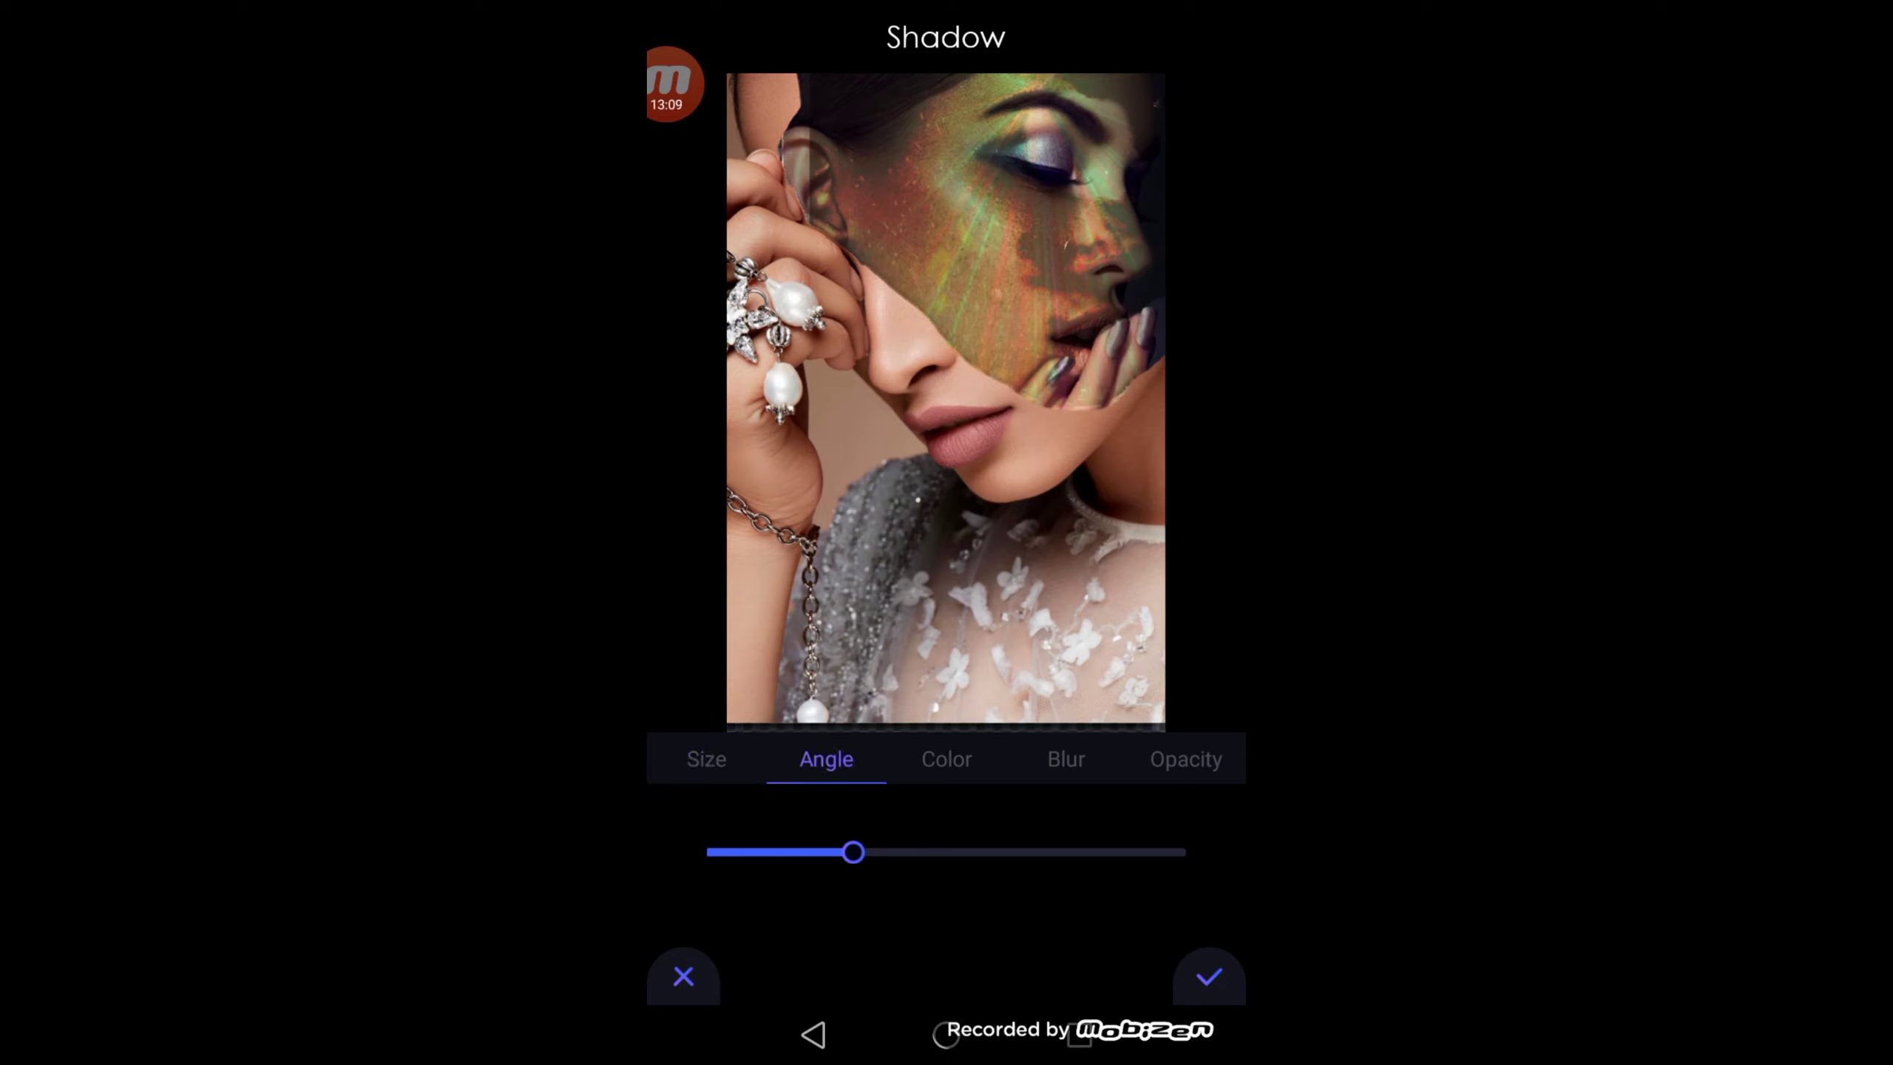
left_click(947, 759)
left_click(1153, 860)
left_click_drag(1118, 860, 981, 860)
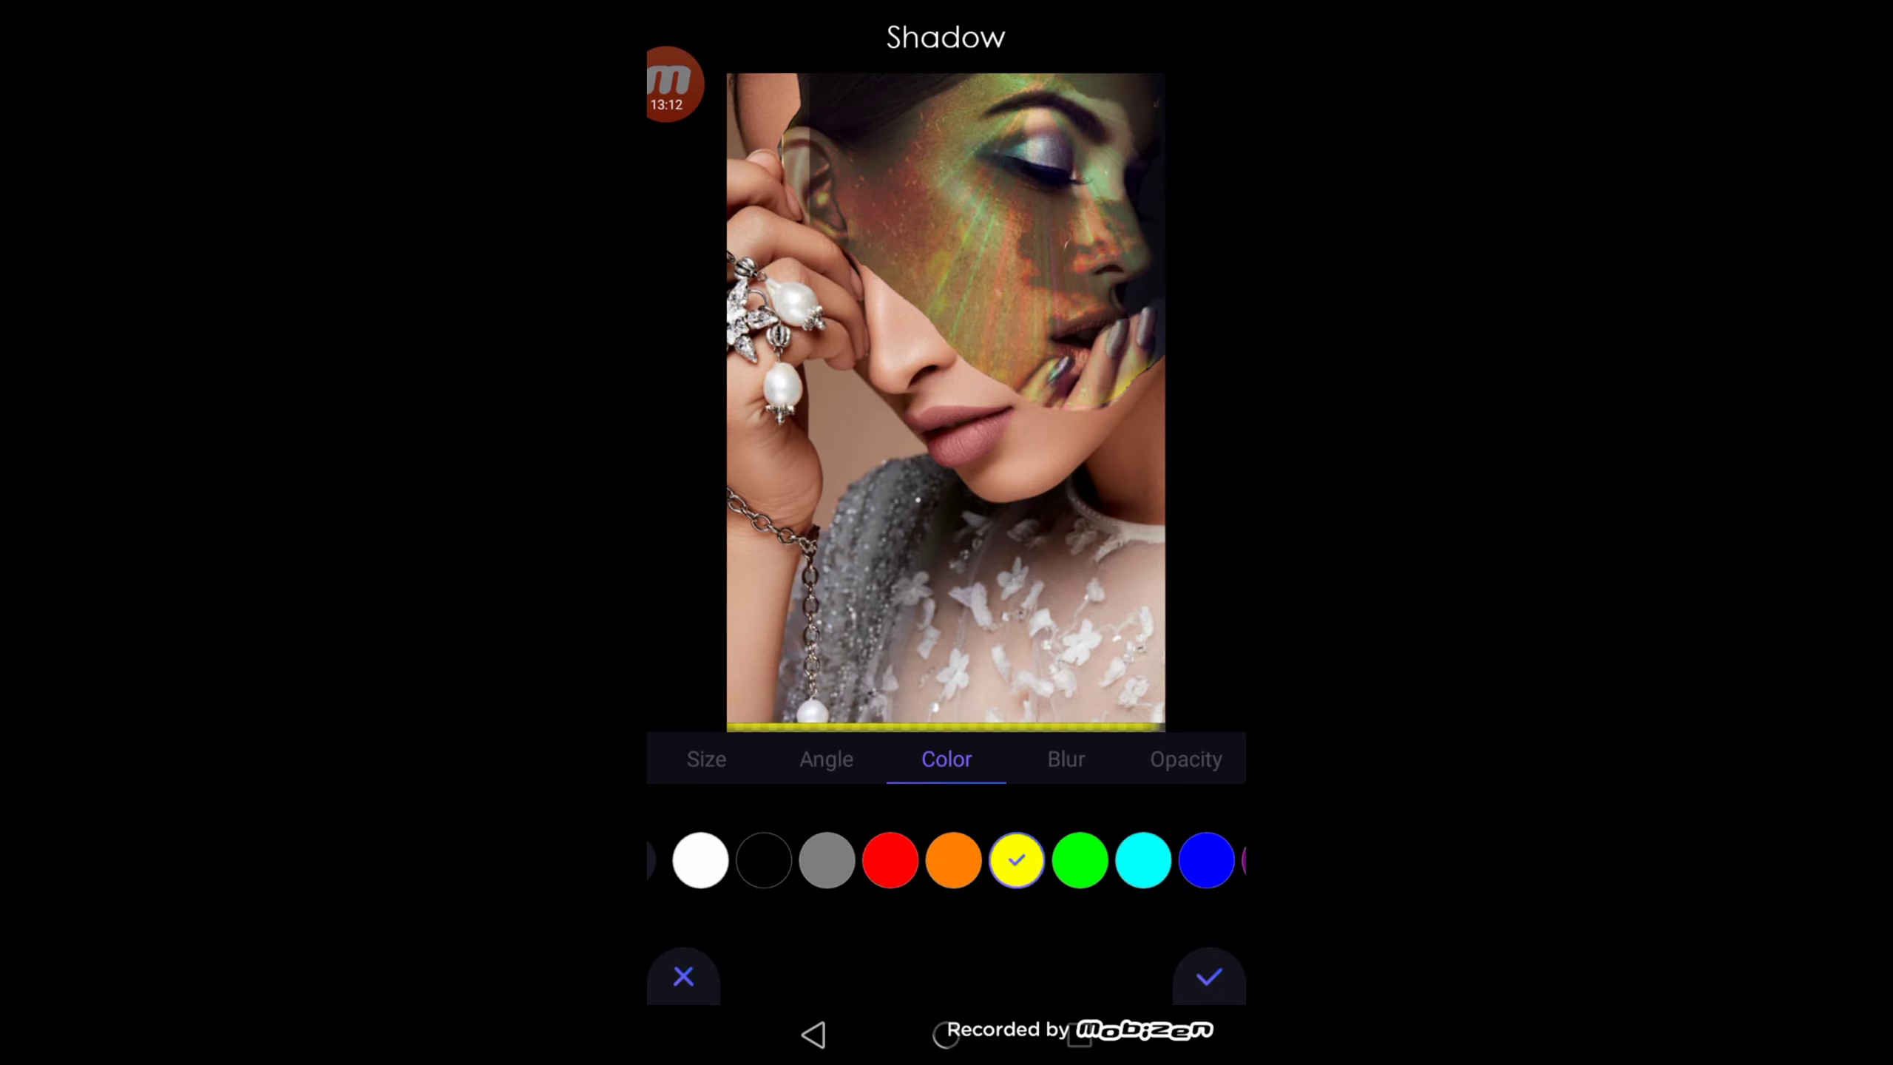
left_click(1079, 860)
left_click(1206, 860)
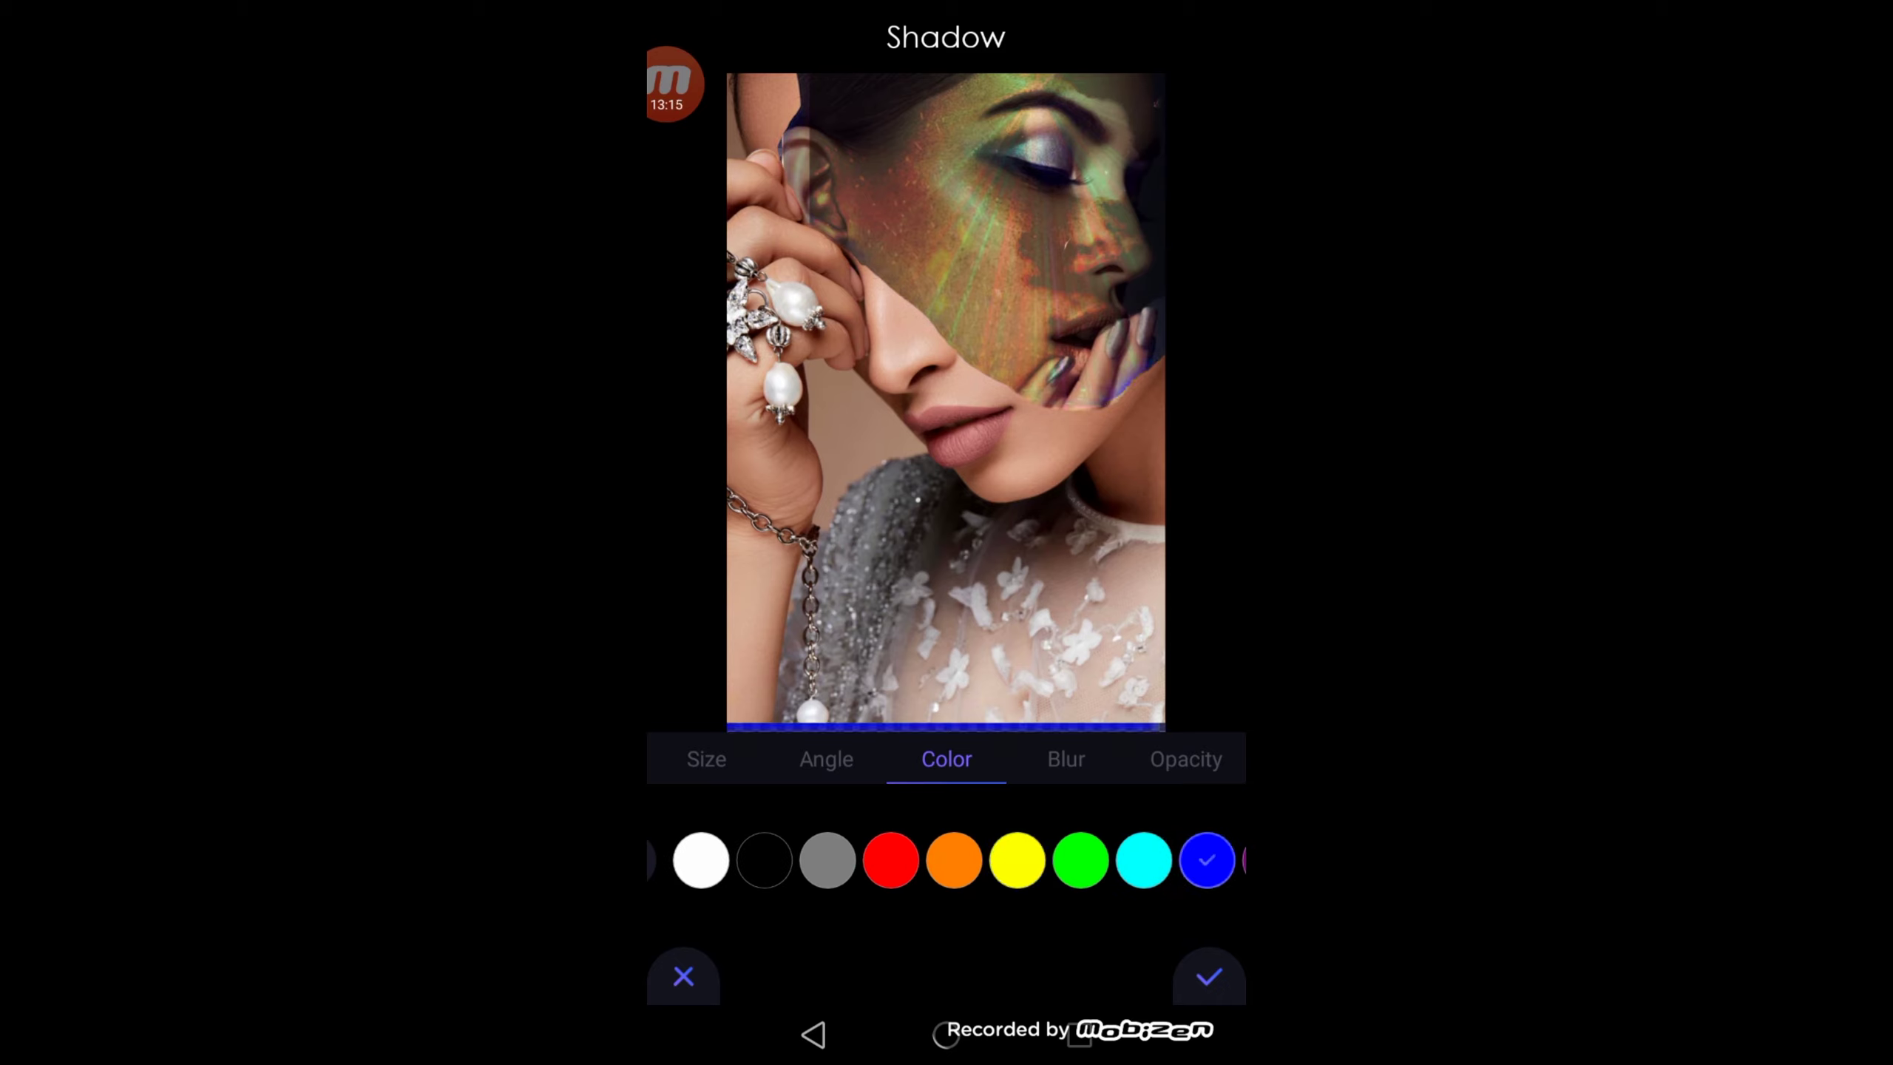
left_click(1017, 860)
Step: Adjust shadow blur, opacity and angle, shrinking the shadow to a thin yellow rim
left_click(1066, 759)
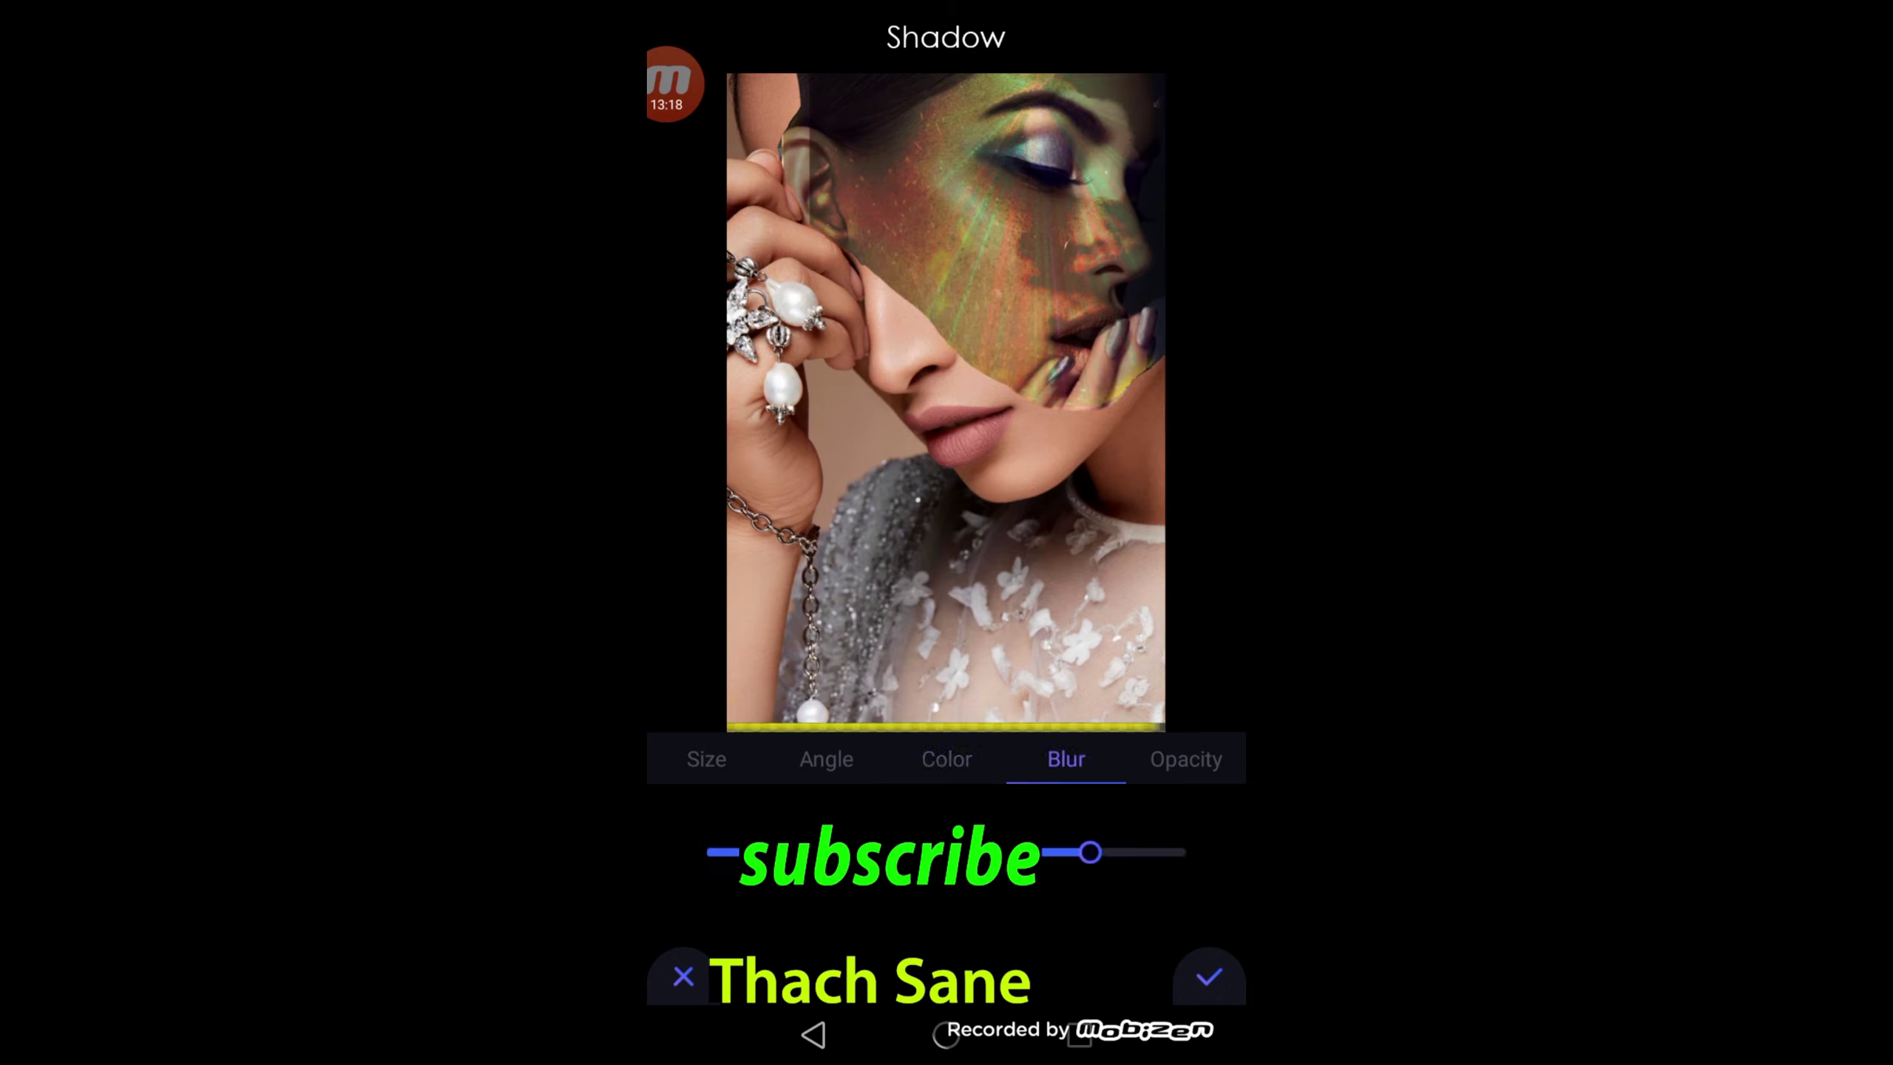
mouse_move(1090, 852)
left_mouse_down()
mouse_move(1187, 852)
mouse_move(1044, 852)
mouse_move(1186, 852)
left_mouse_up()
left_click(1186, 759)
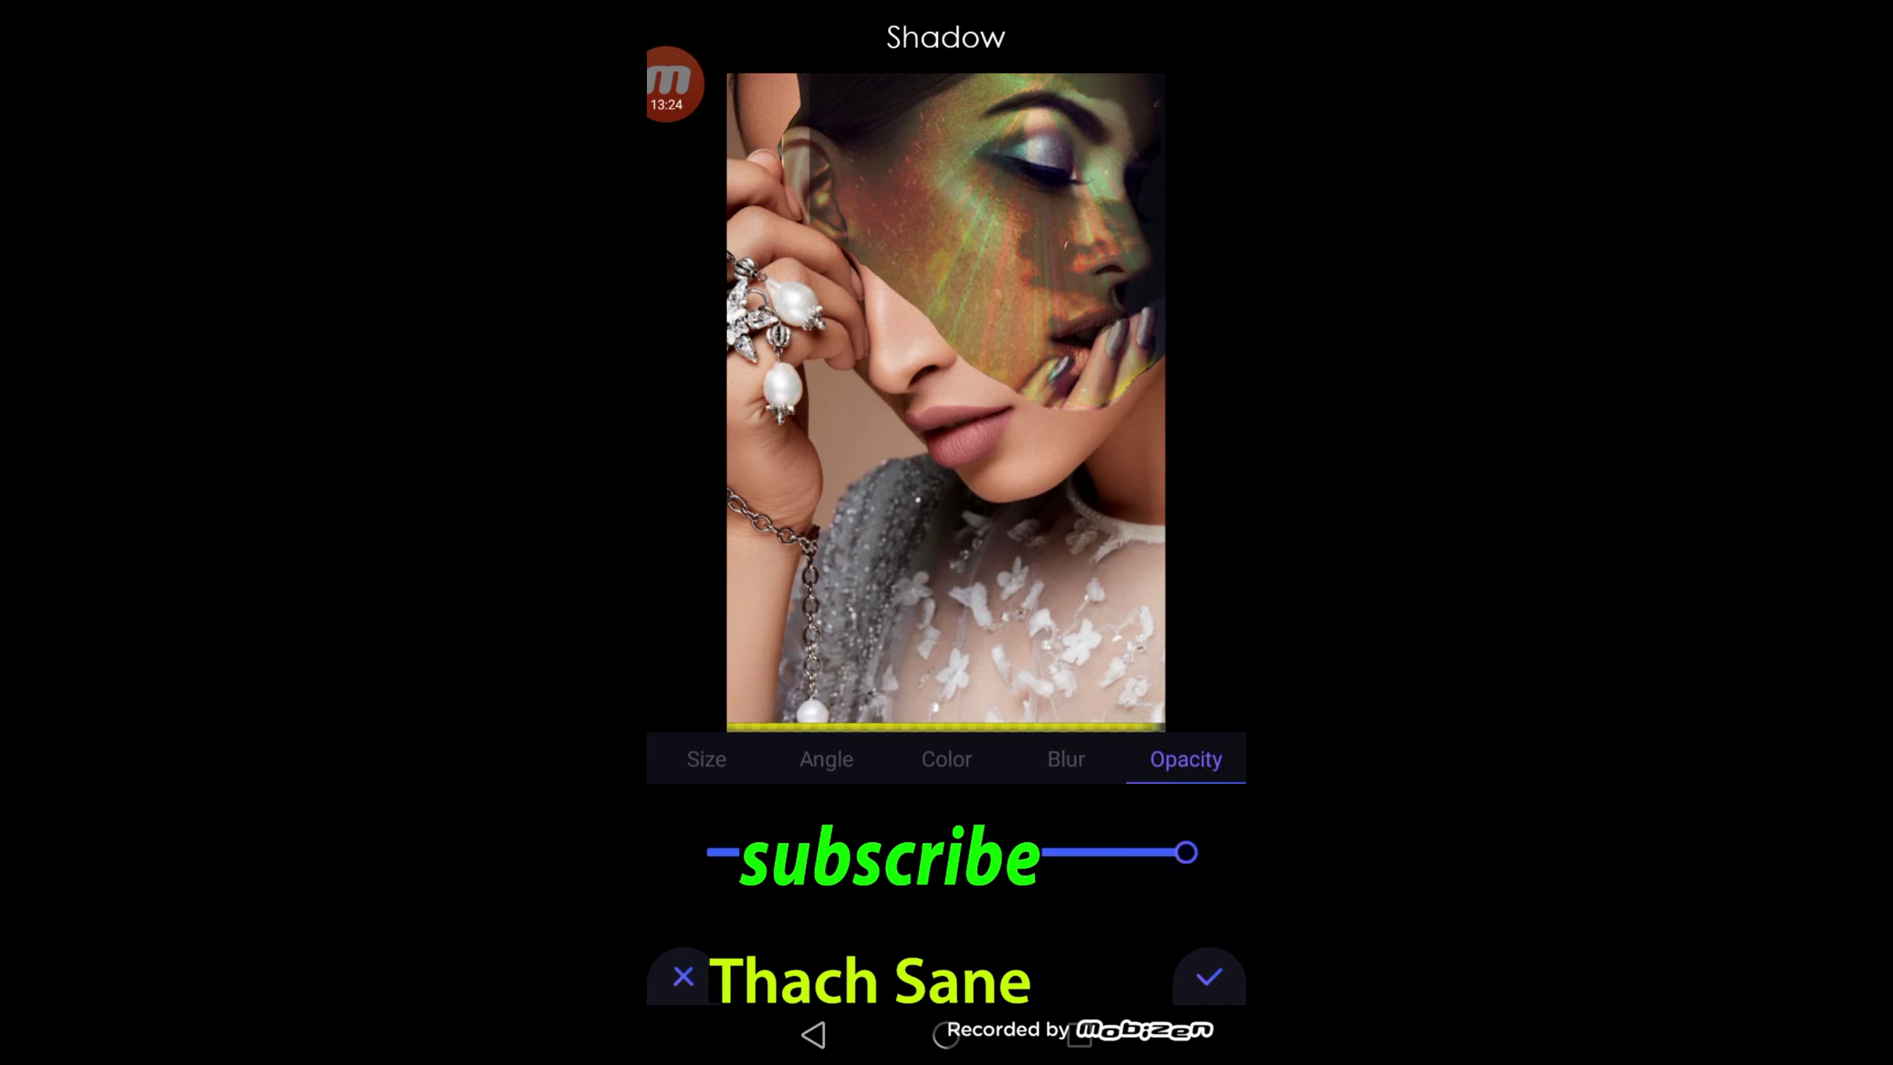
left_click(706, 759)
left_click(826, 758)
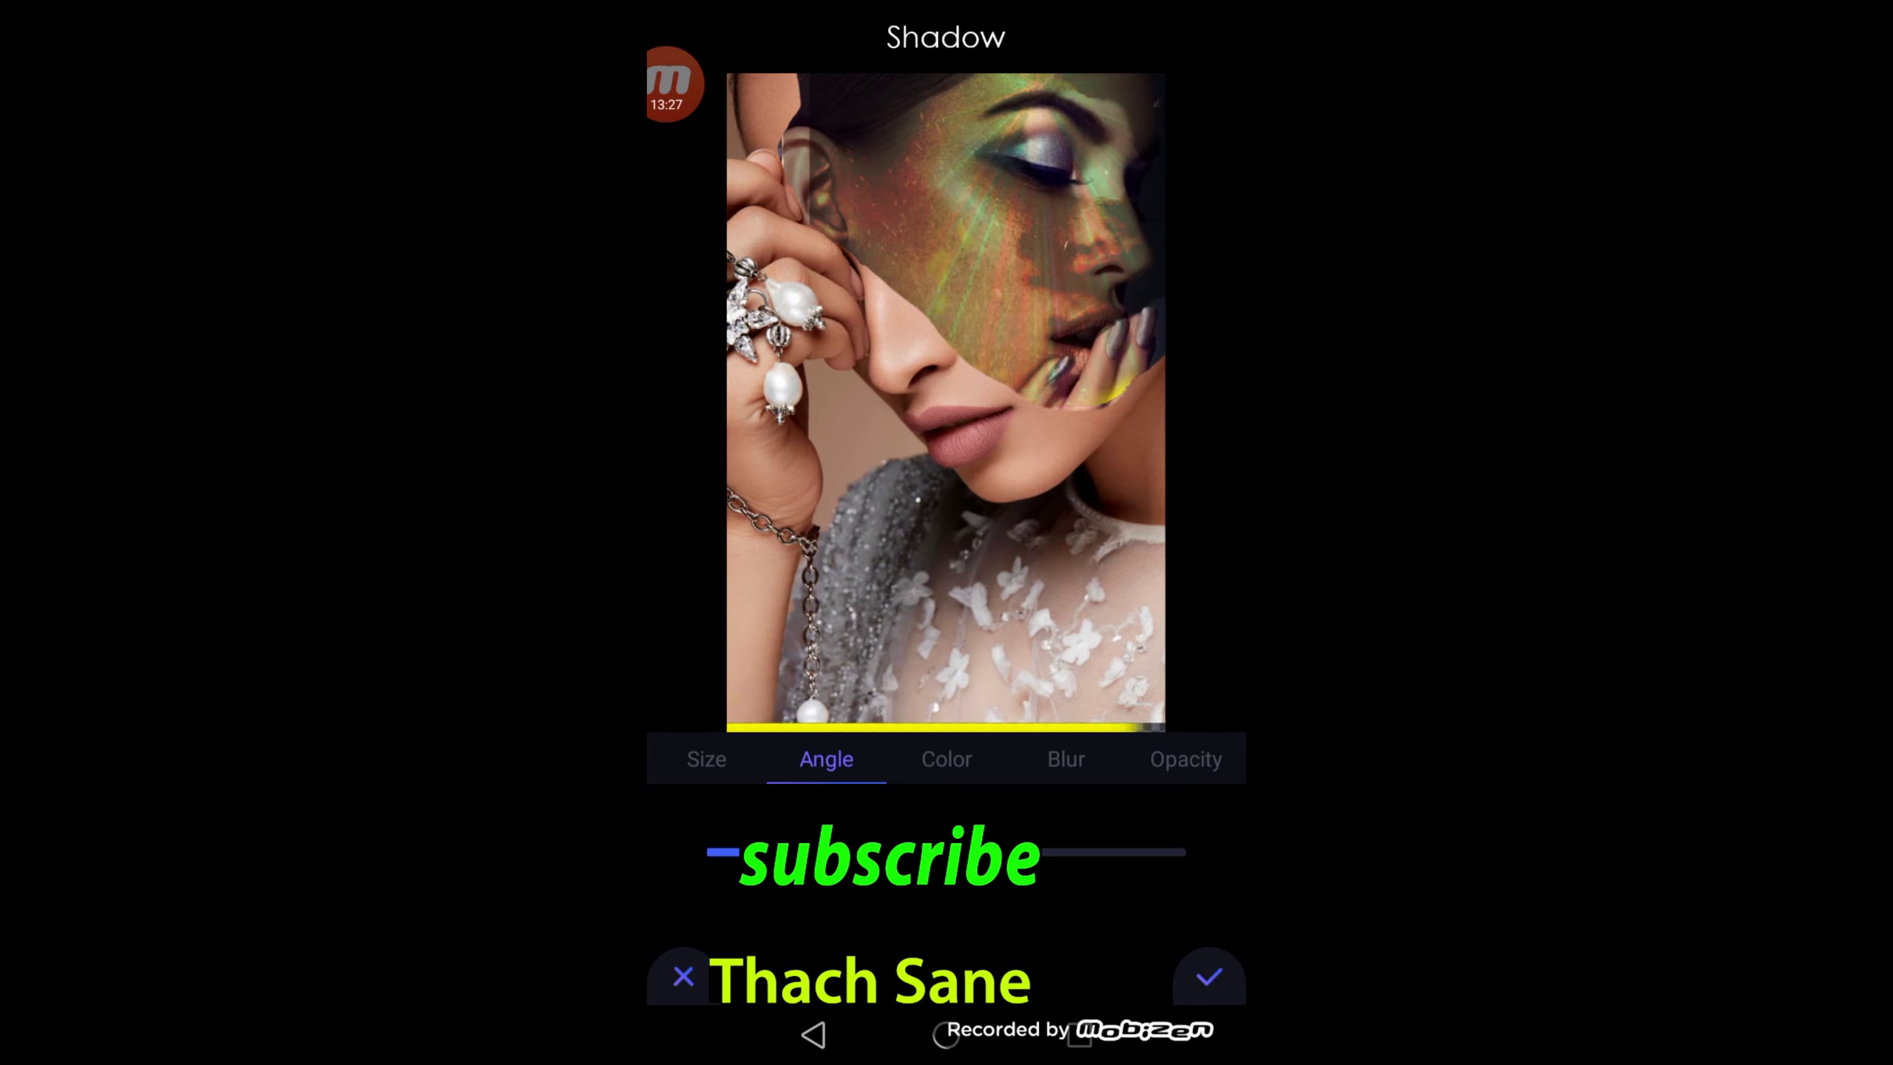
mouse_move(946, 852)
left_mouse_down()
mouse_move(1058, 852)
mouse_move(857, 851)
left_mouse_up()
left_click(705, 758)
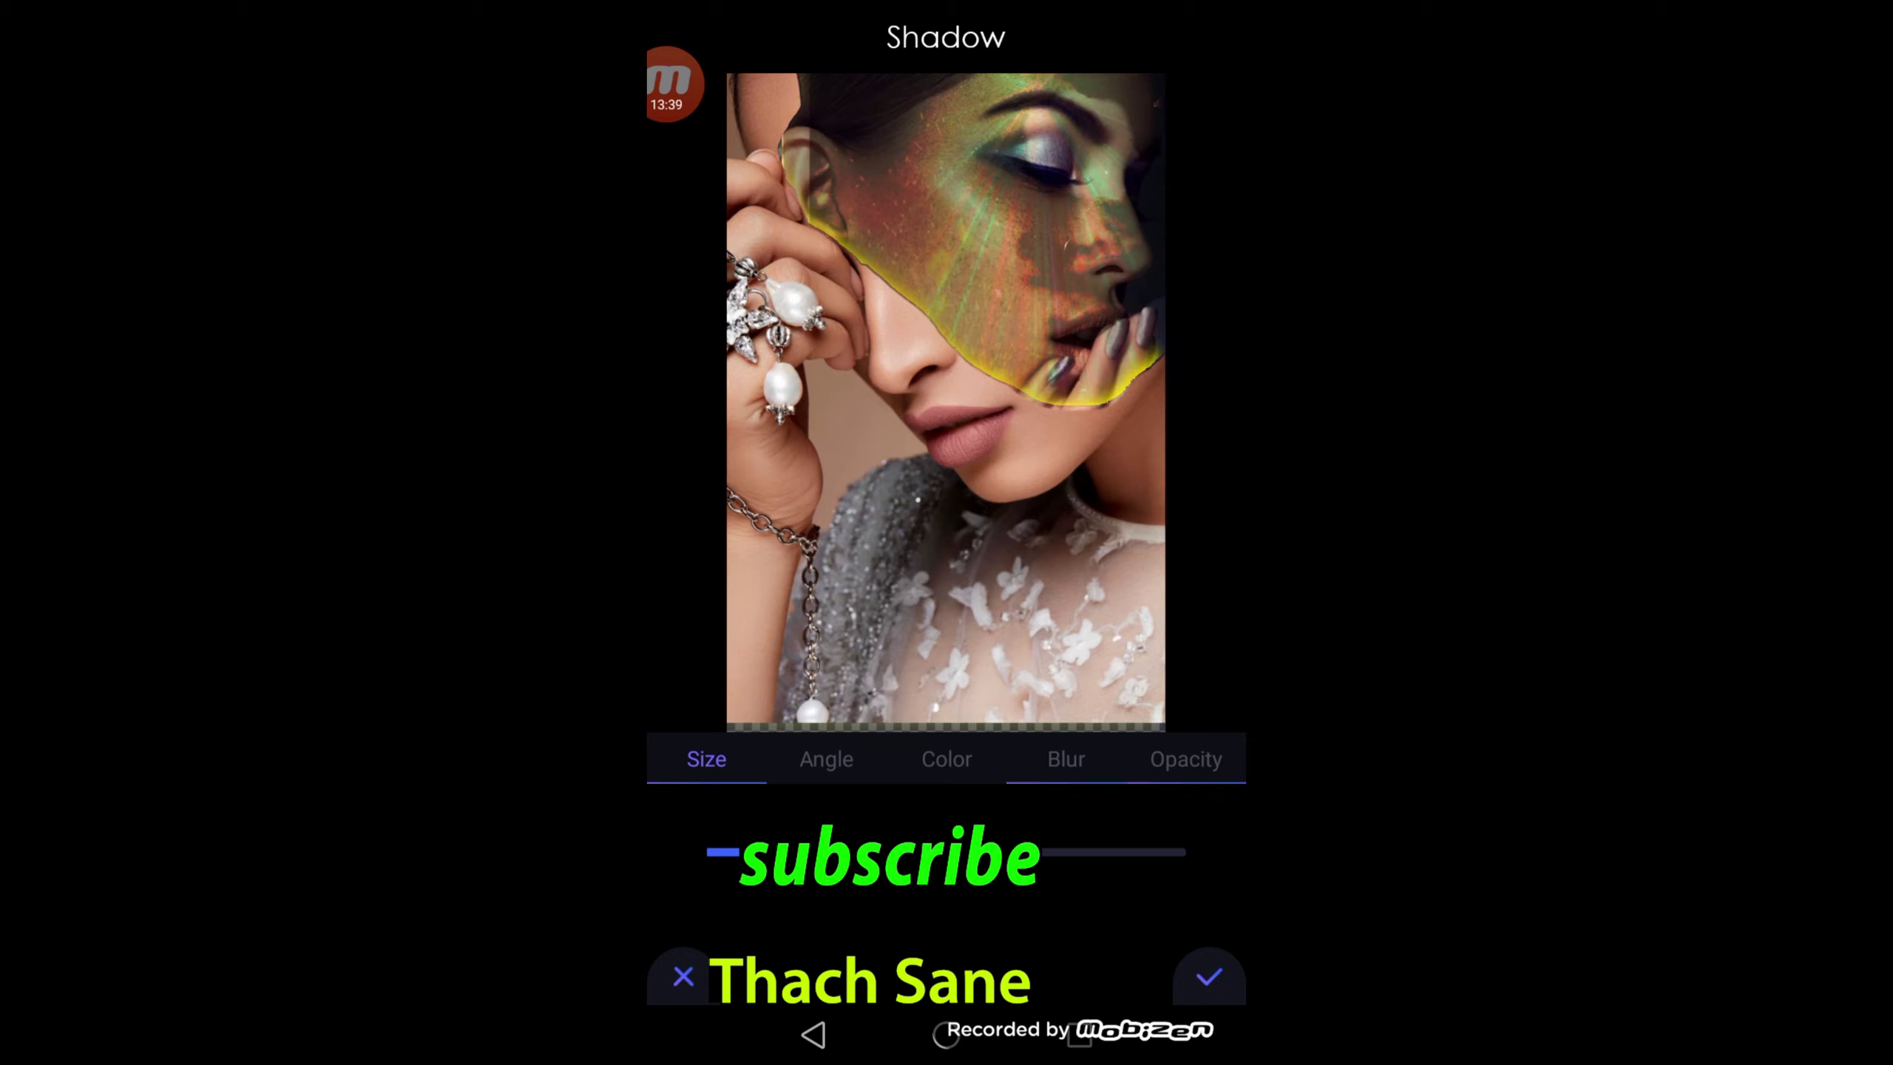
Step: Try cyan and orange outline colours, then settle on yellow for the face outline
left_click(947, 759)
left_click(1141, 861)
left_click_drag(1118, 861, 969, 861)
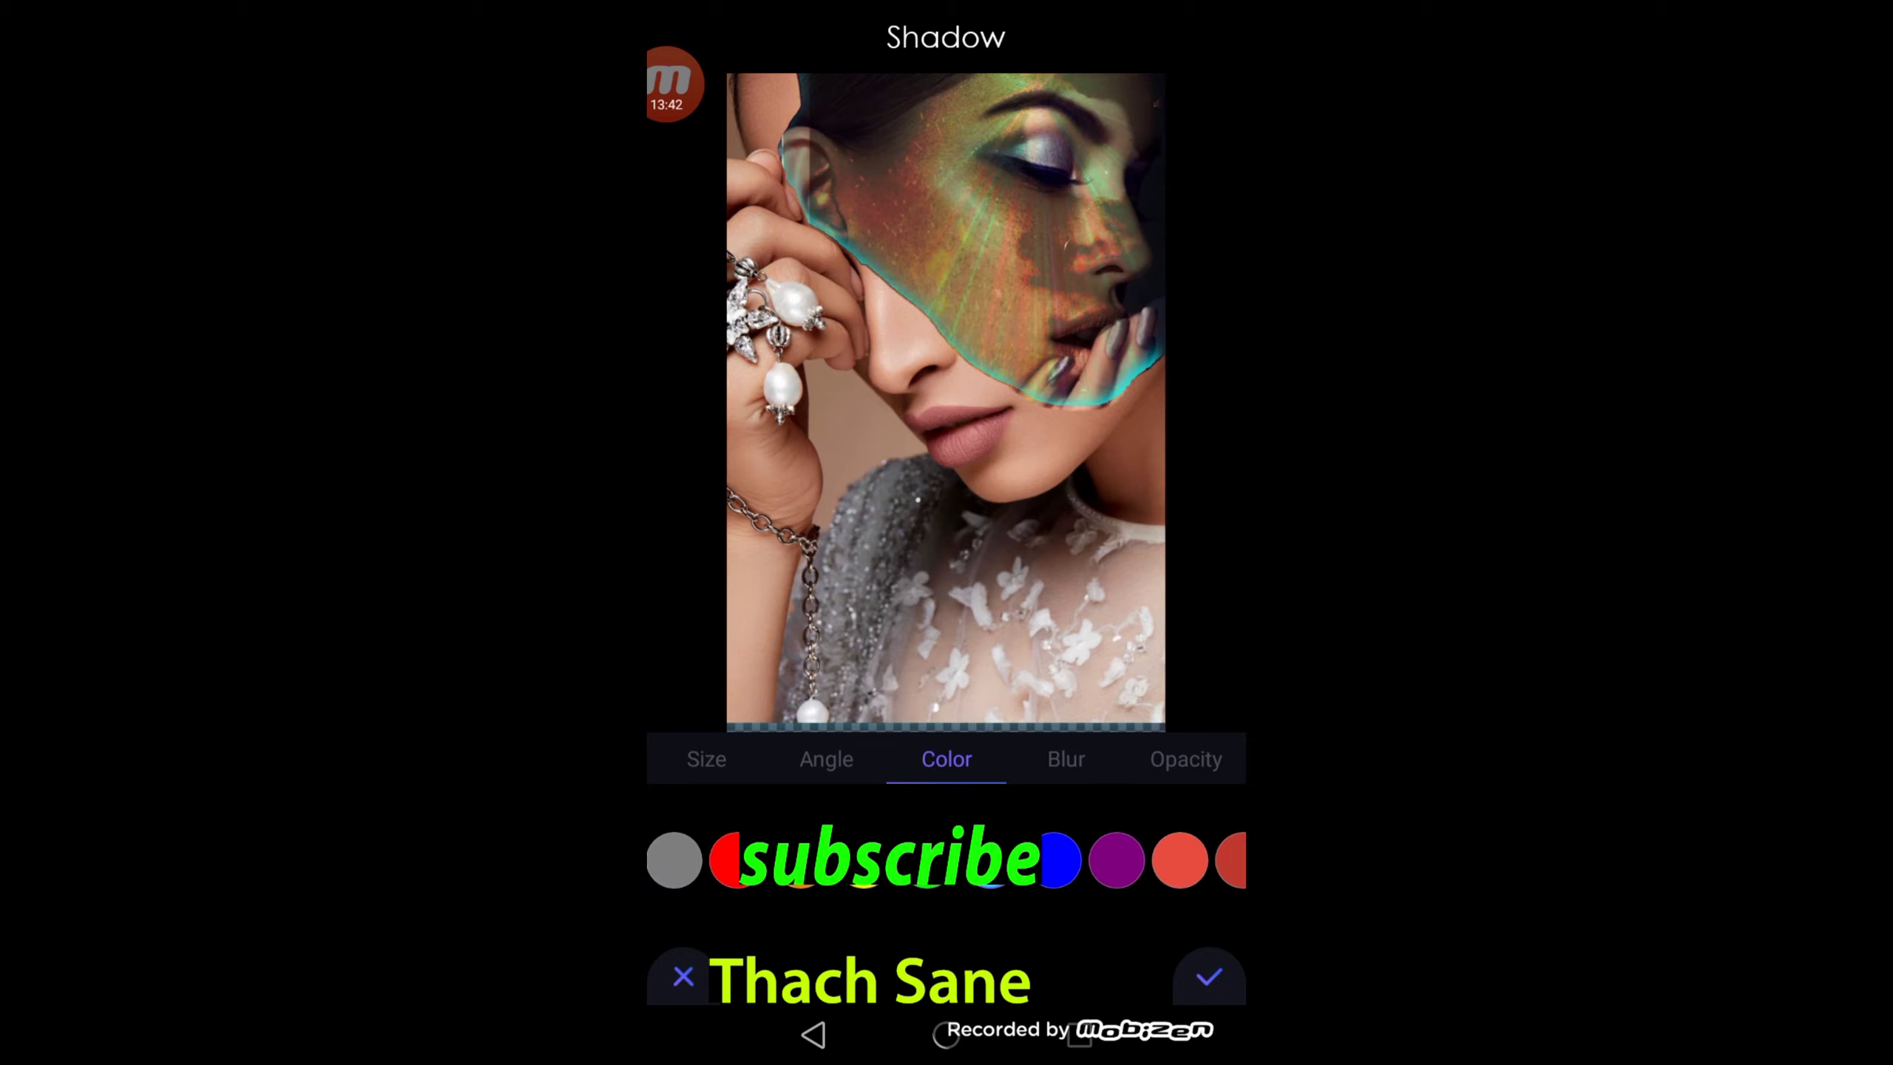
left_click(1116, 859)
left_click_drag(1155, 861, 931, 862)
left_click(1178, 859)
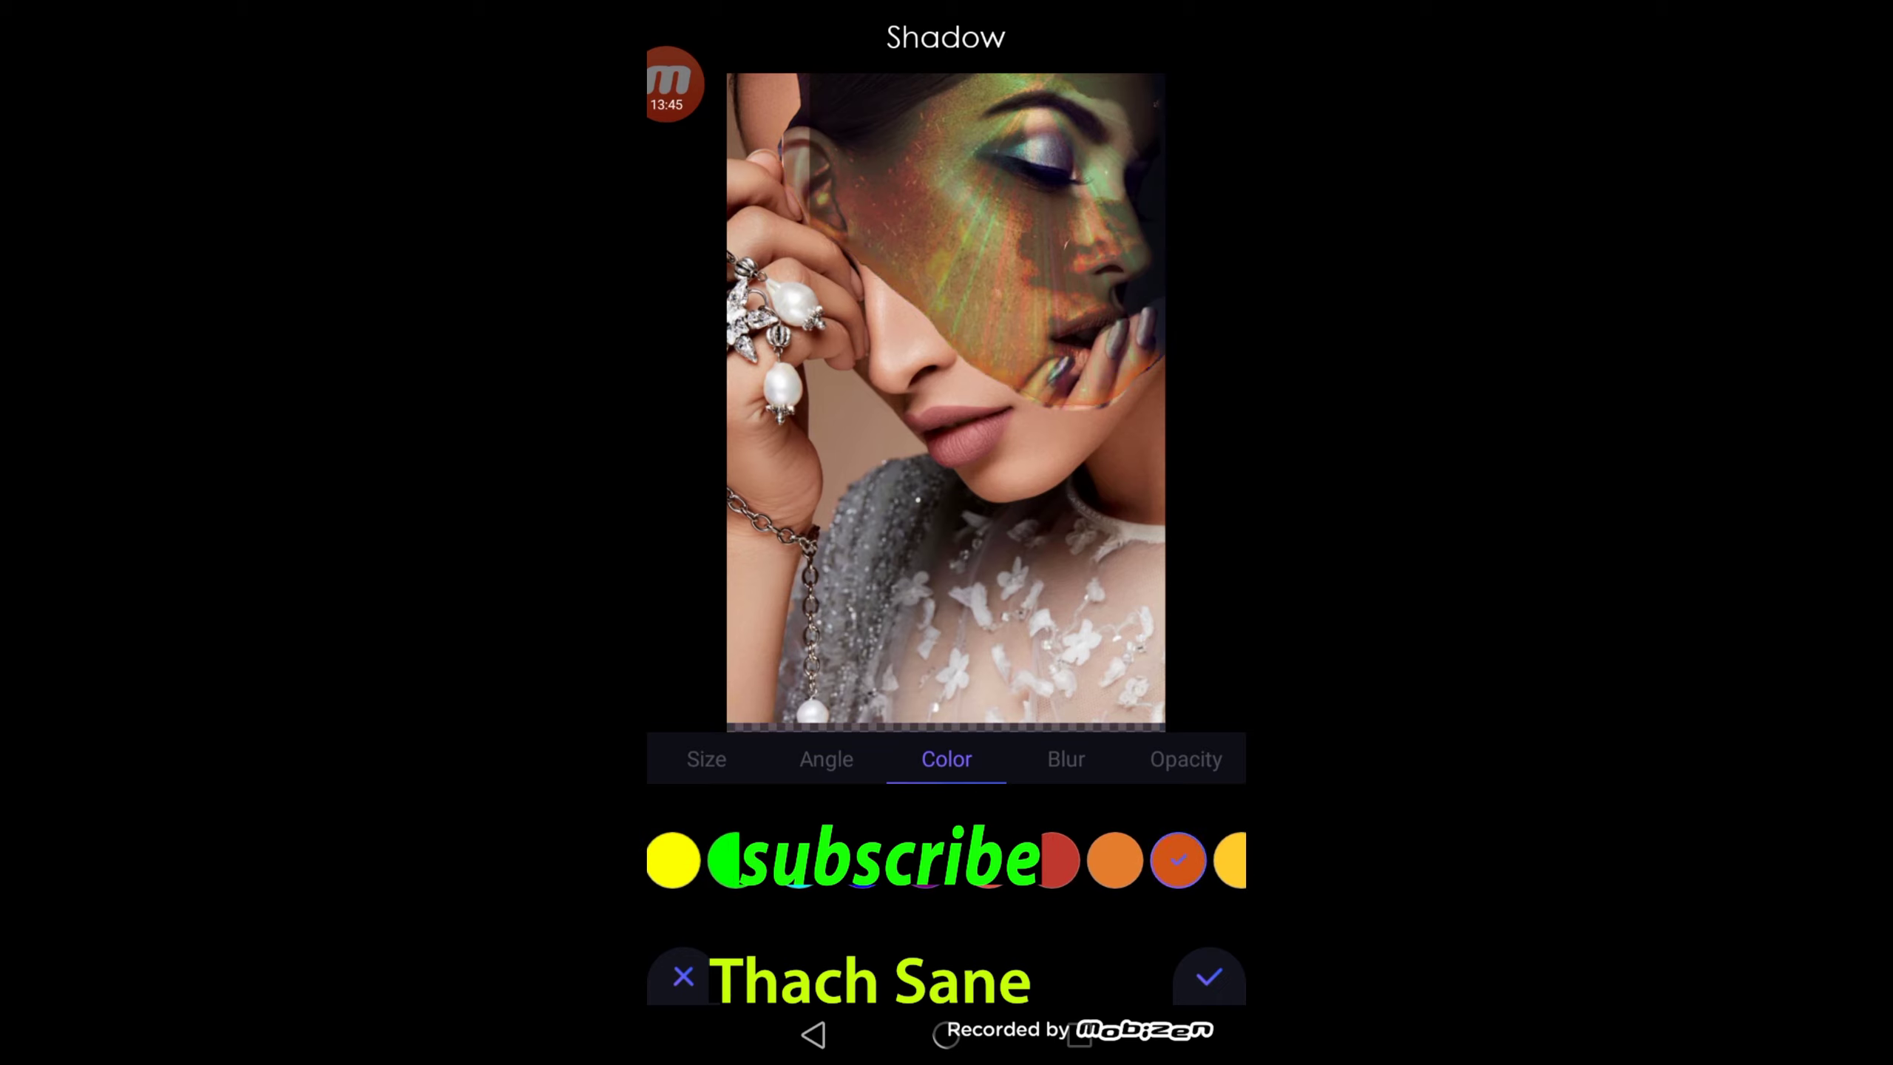
left_click_drag(1155, 861, 857, 861)
left_click(1178, 860)
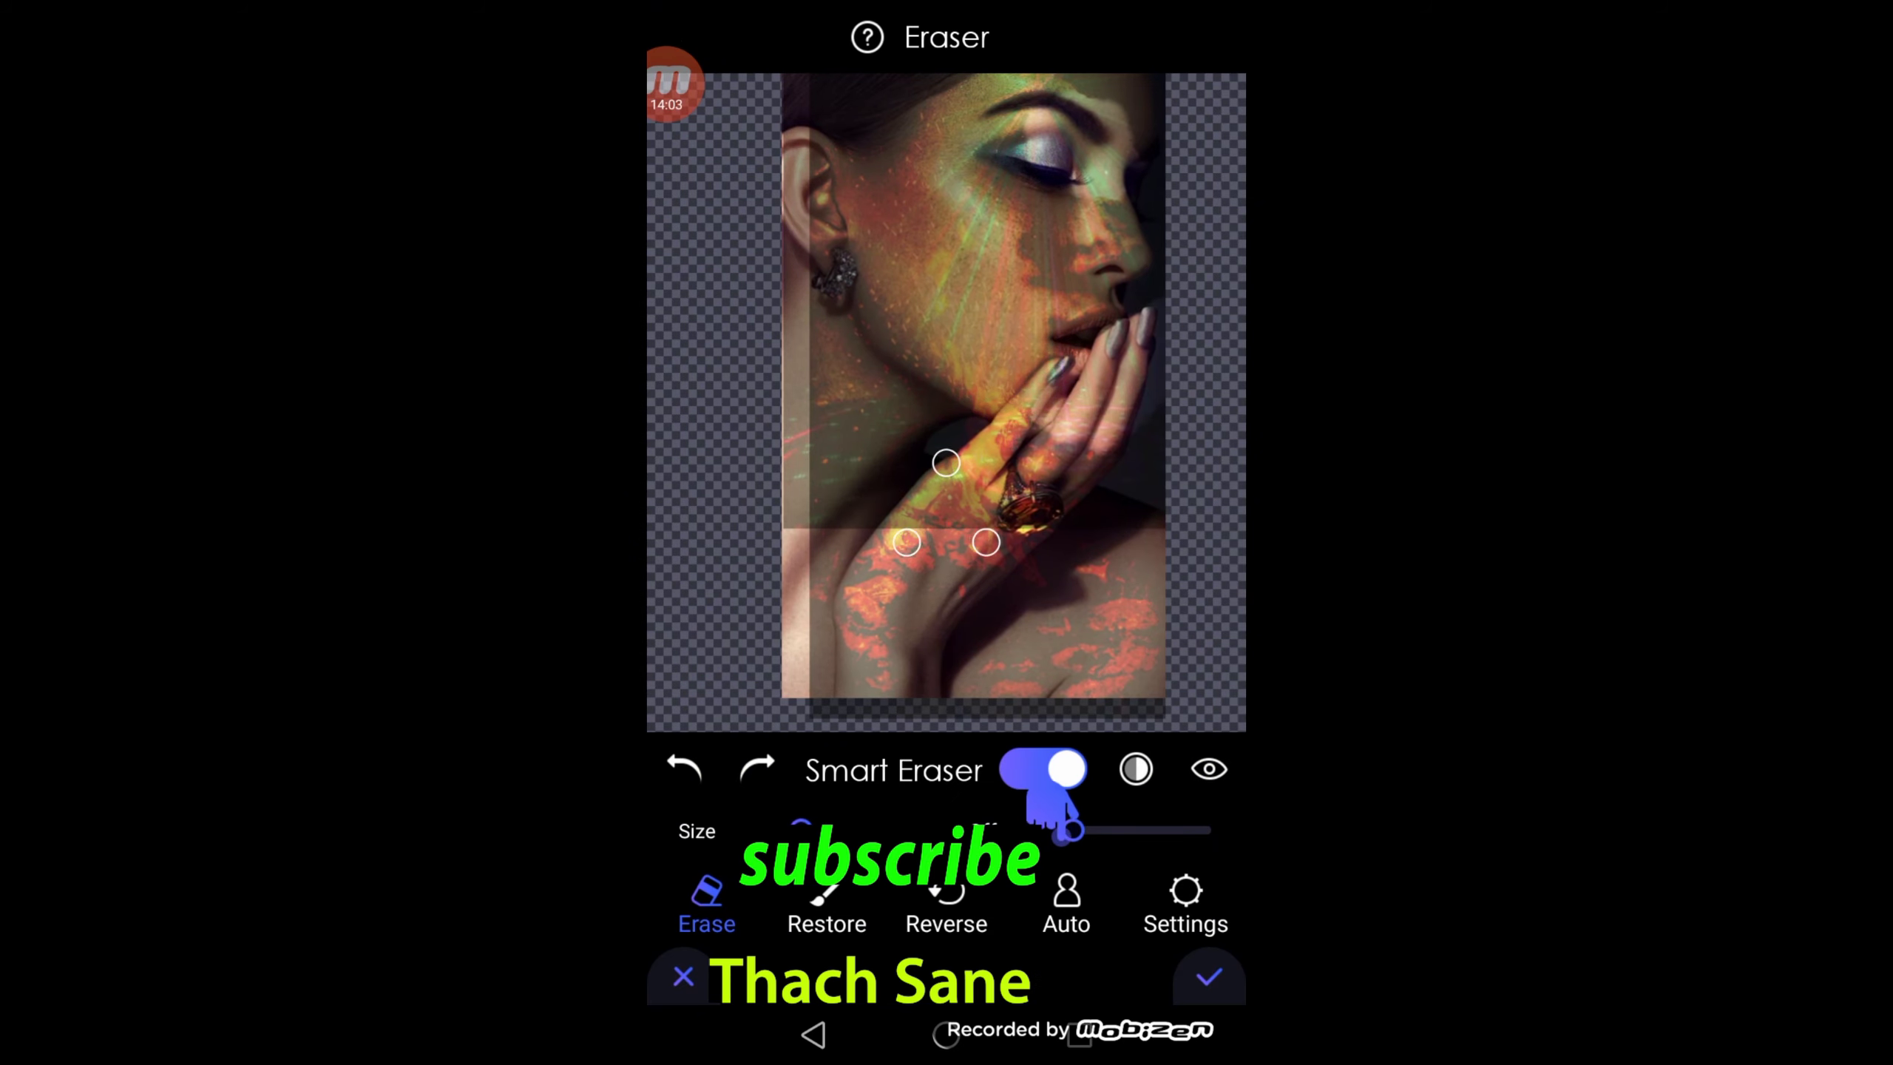
Step: Erase the face overlay along the right side of the face to the fingers with an enlarged brush, then apply
left_click_drag(1073, 829, 1204, 829)
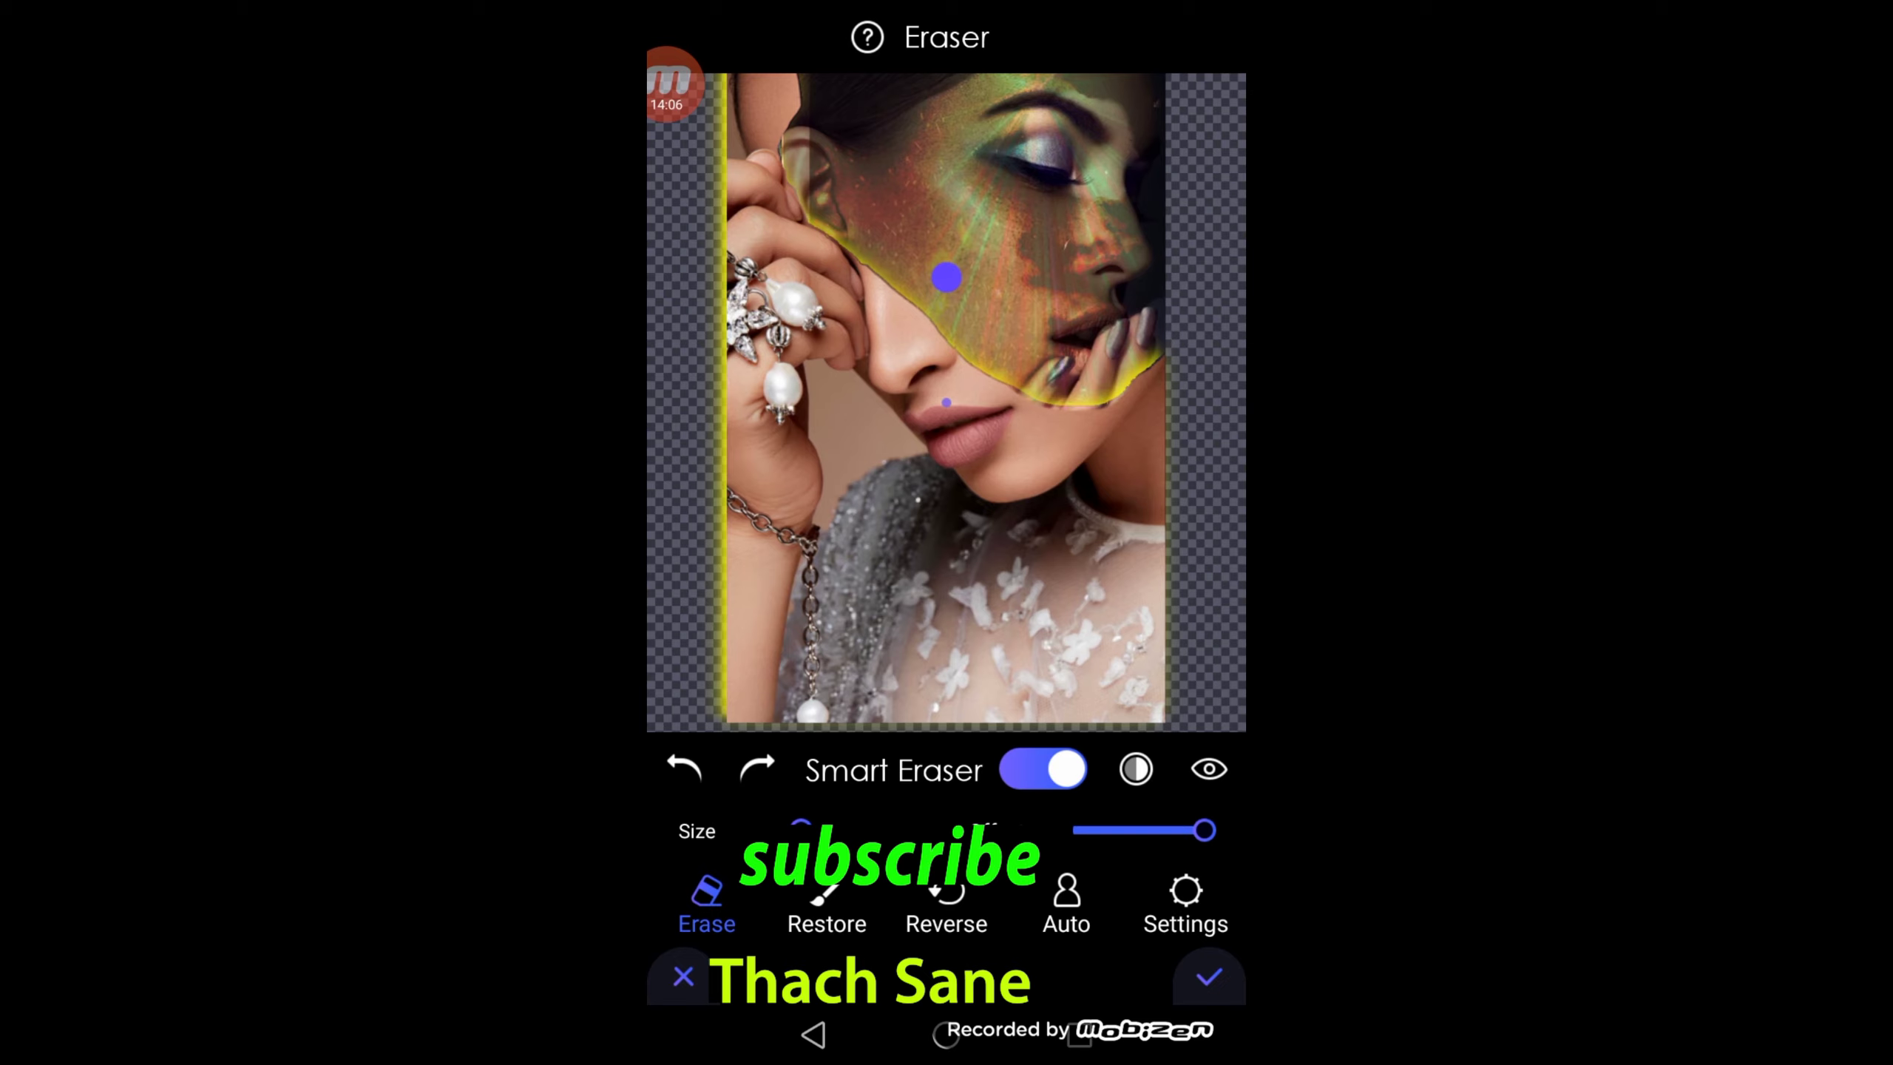
mouse_move(1233, 334)
left_mouse_down()
mouse_move(1126, 485)
mouse_move(1060, 511)
mouse_move(1144, 448)
left_mouse_up()
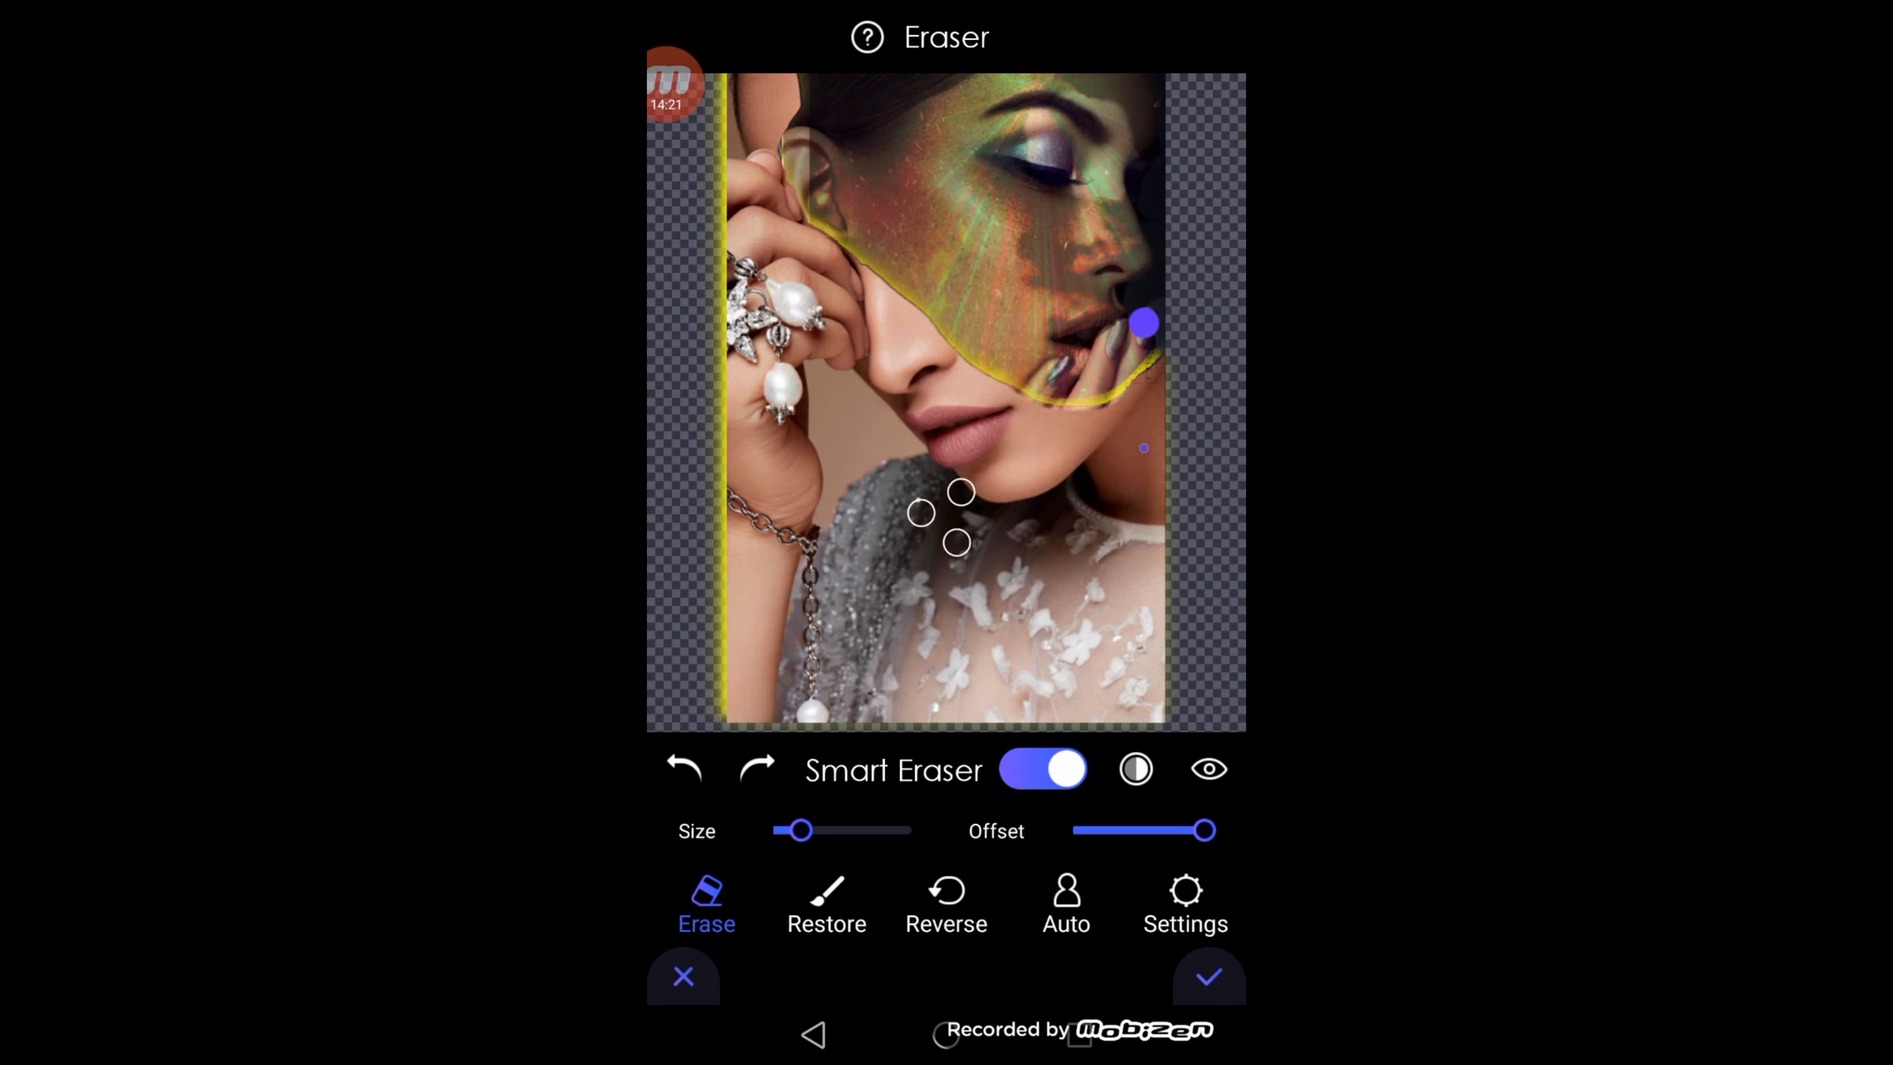
left_click(1208, 976)
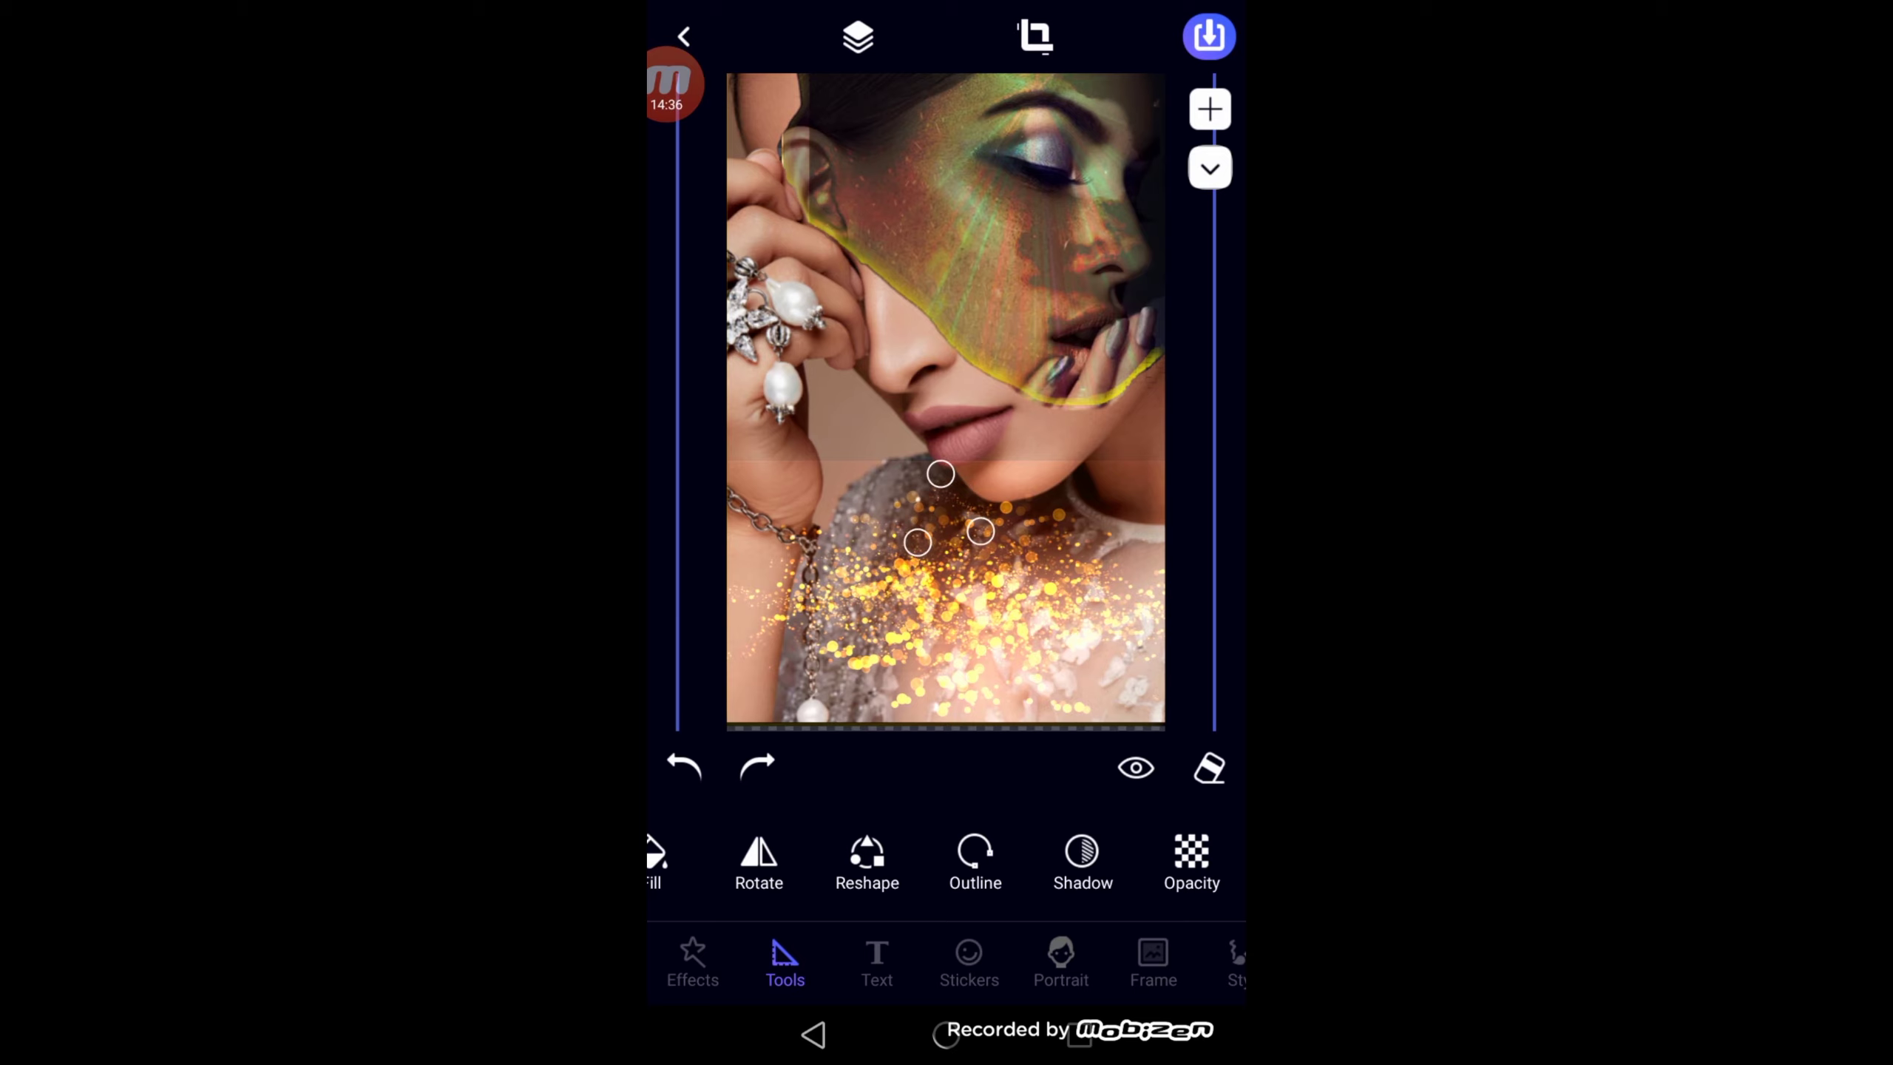
Step: Save the composite with the download button, then close the save screen
left_click(1209, 35)
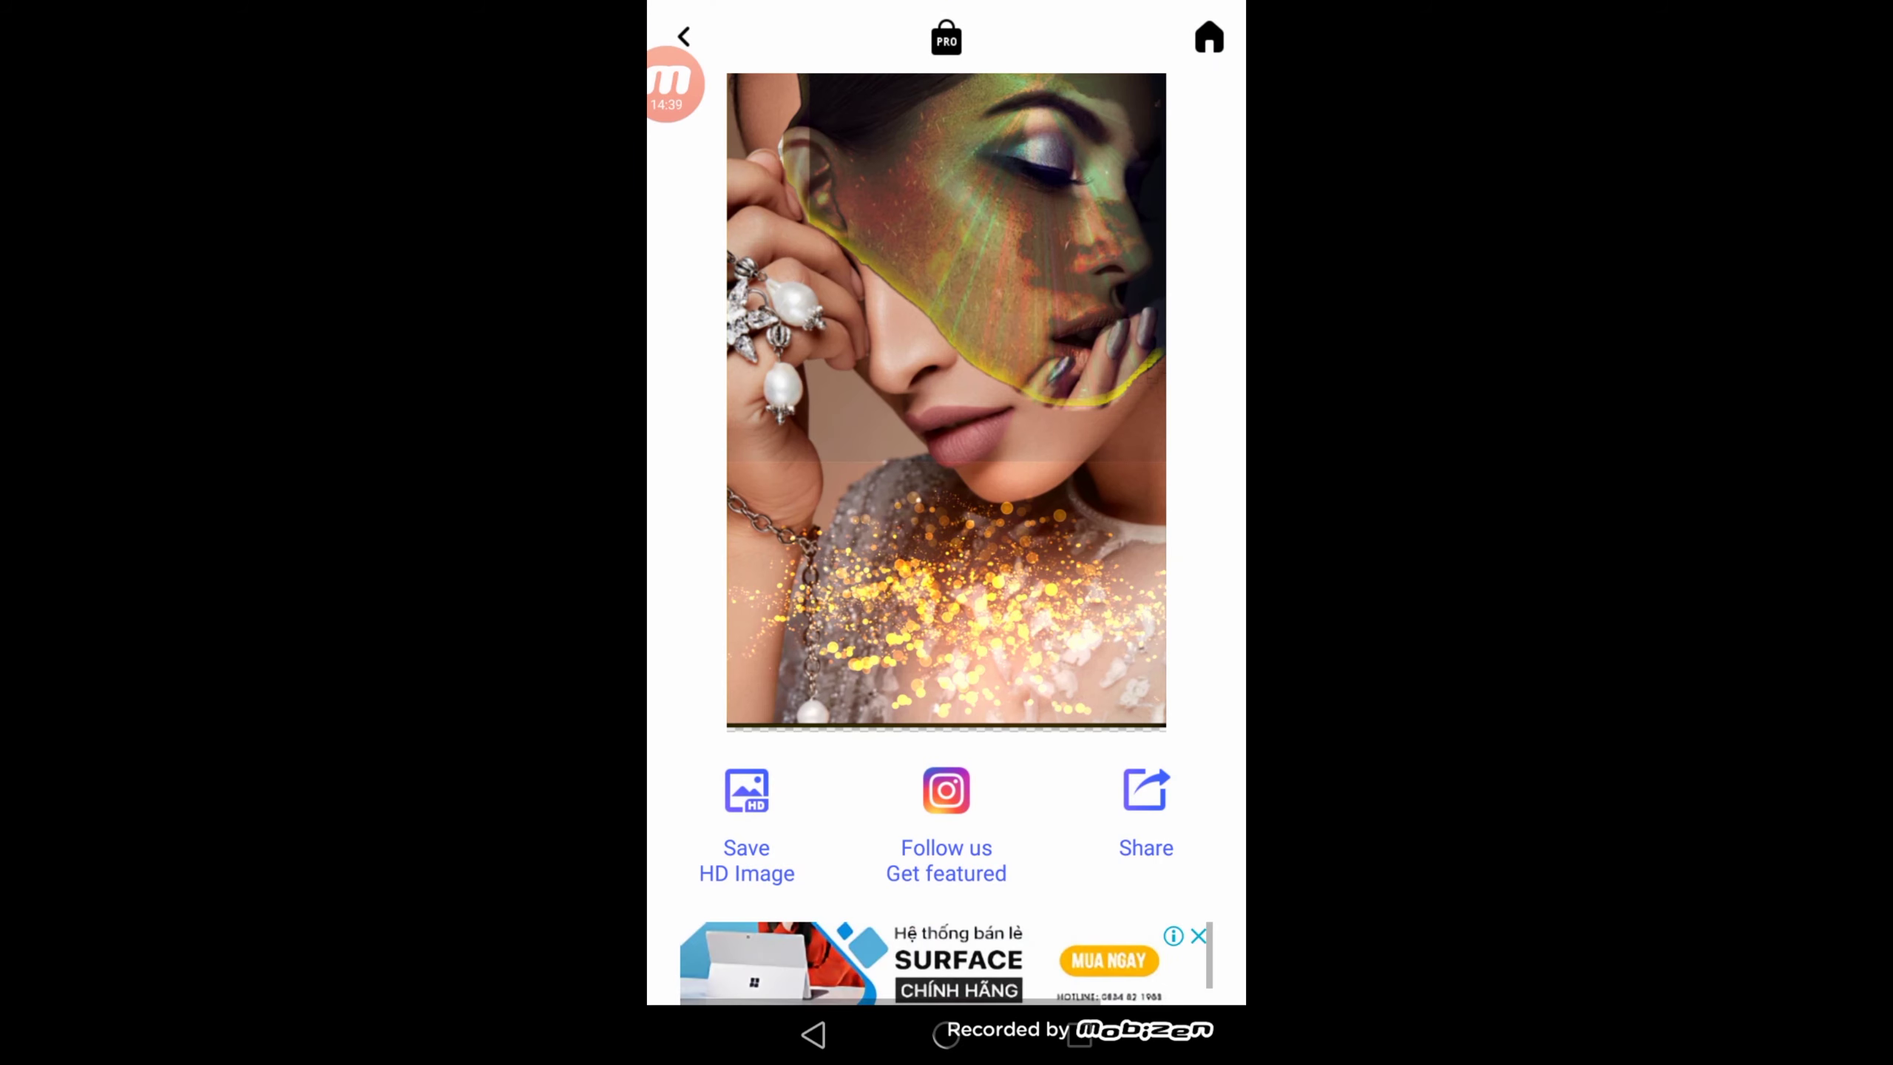
left_click(683, 35)
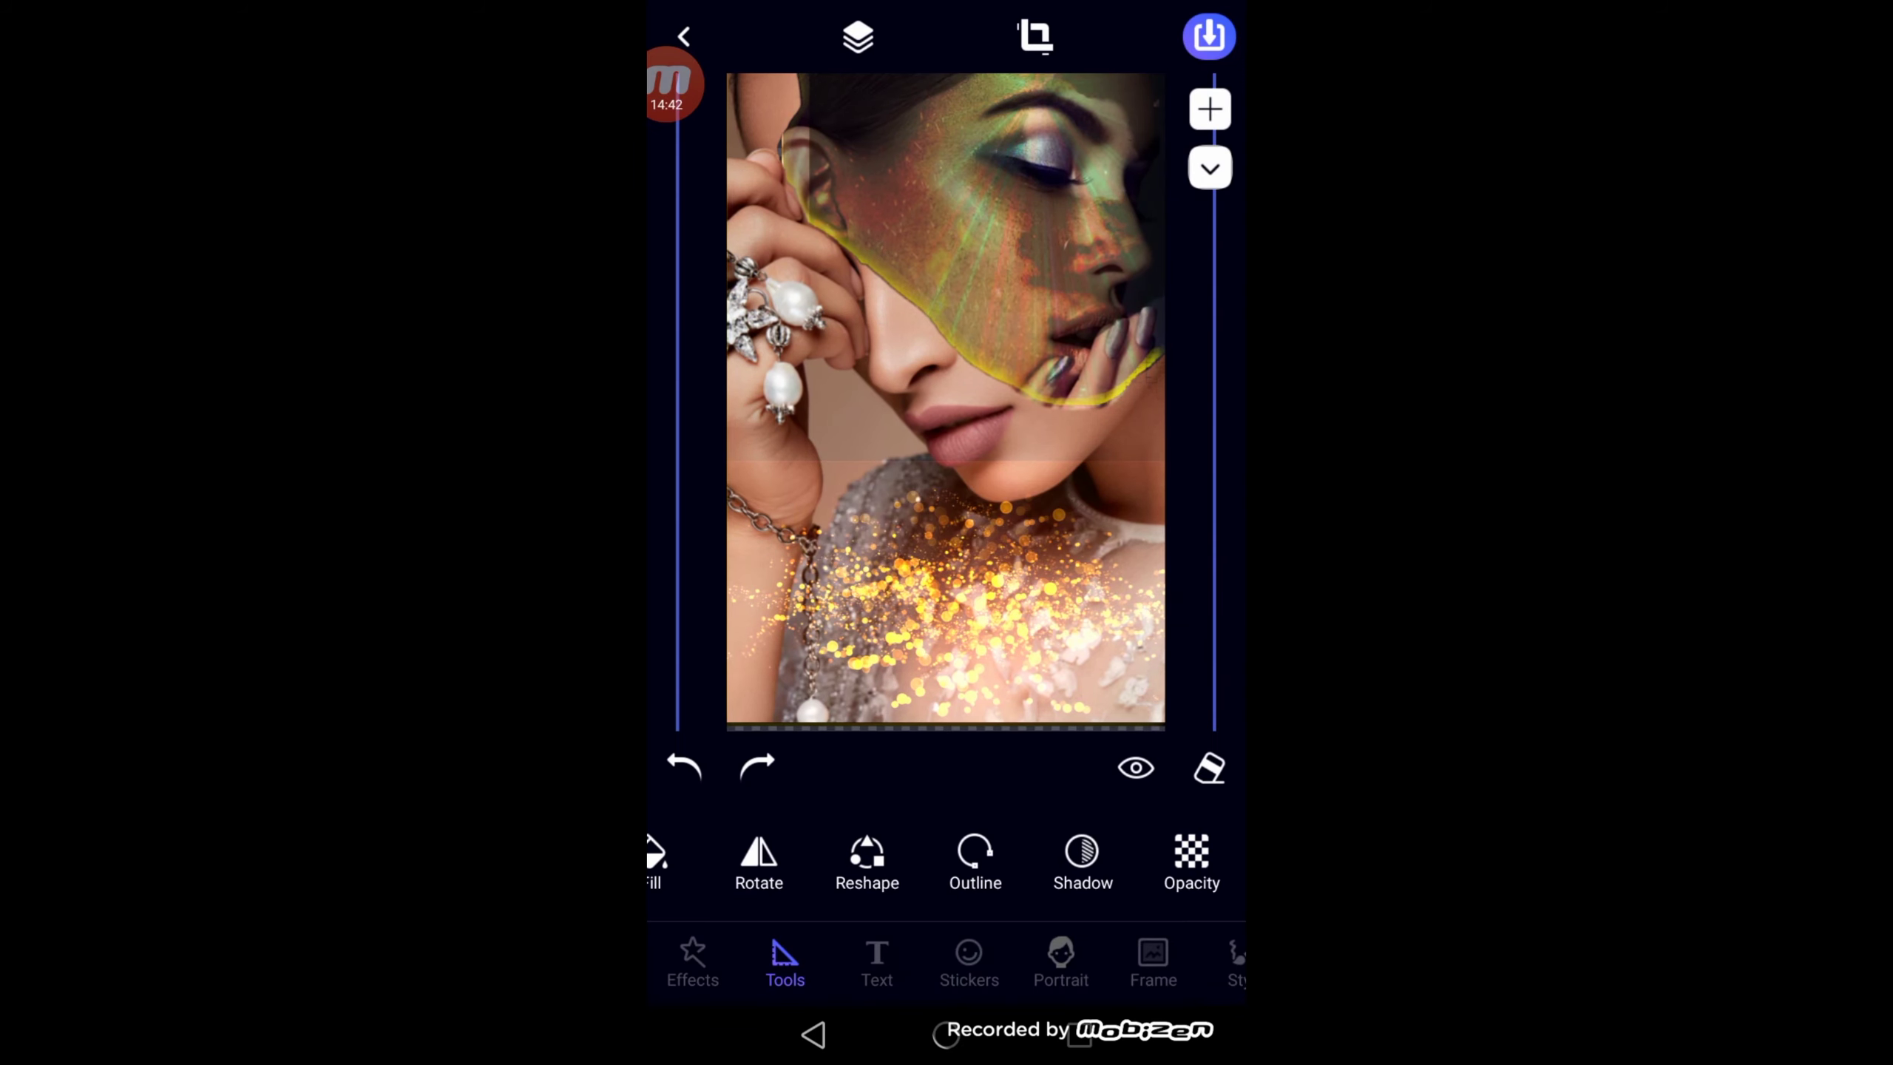
Step: Erase the glitter layer's top strip along the chin seam with an enlarged, offset brush
left_click(1209, 768)
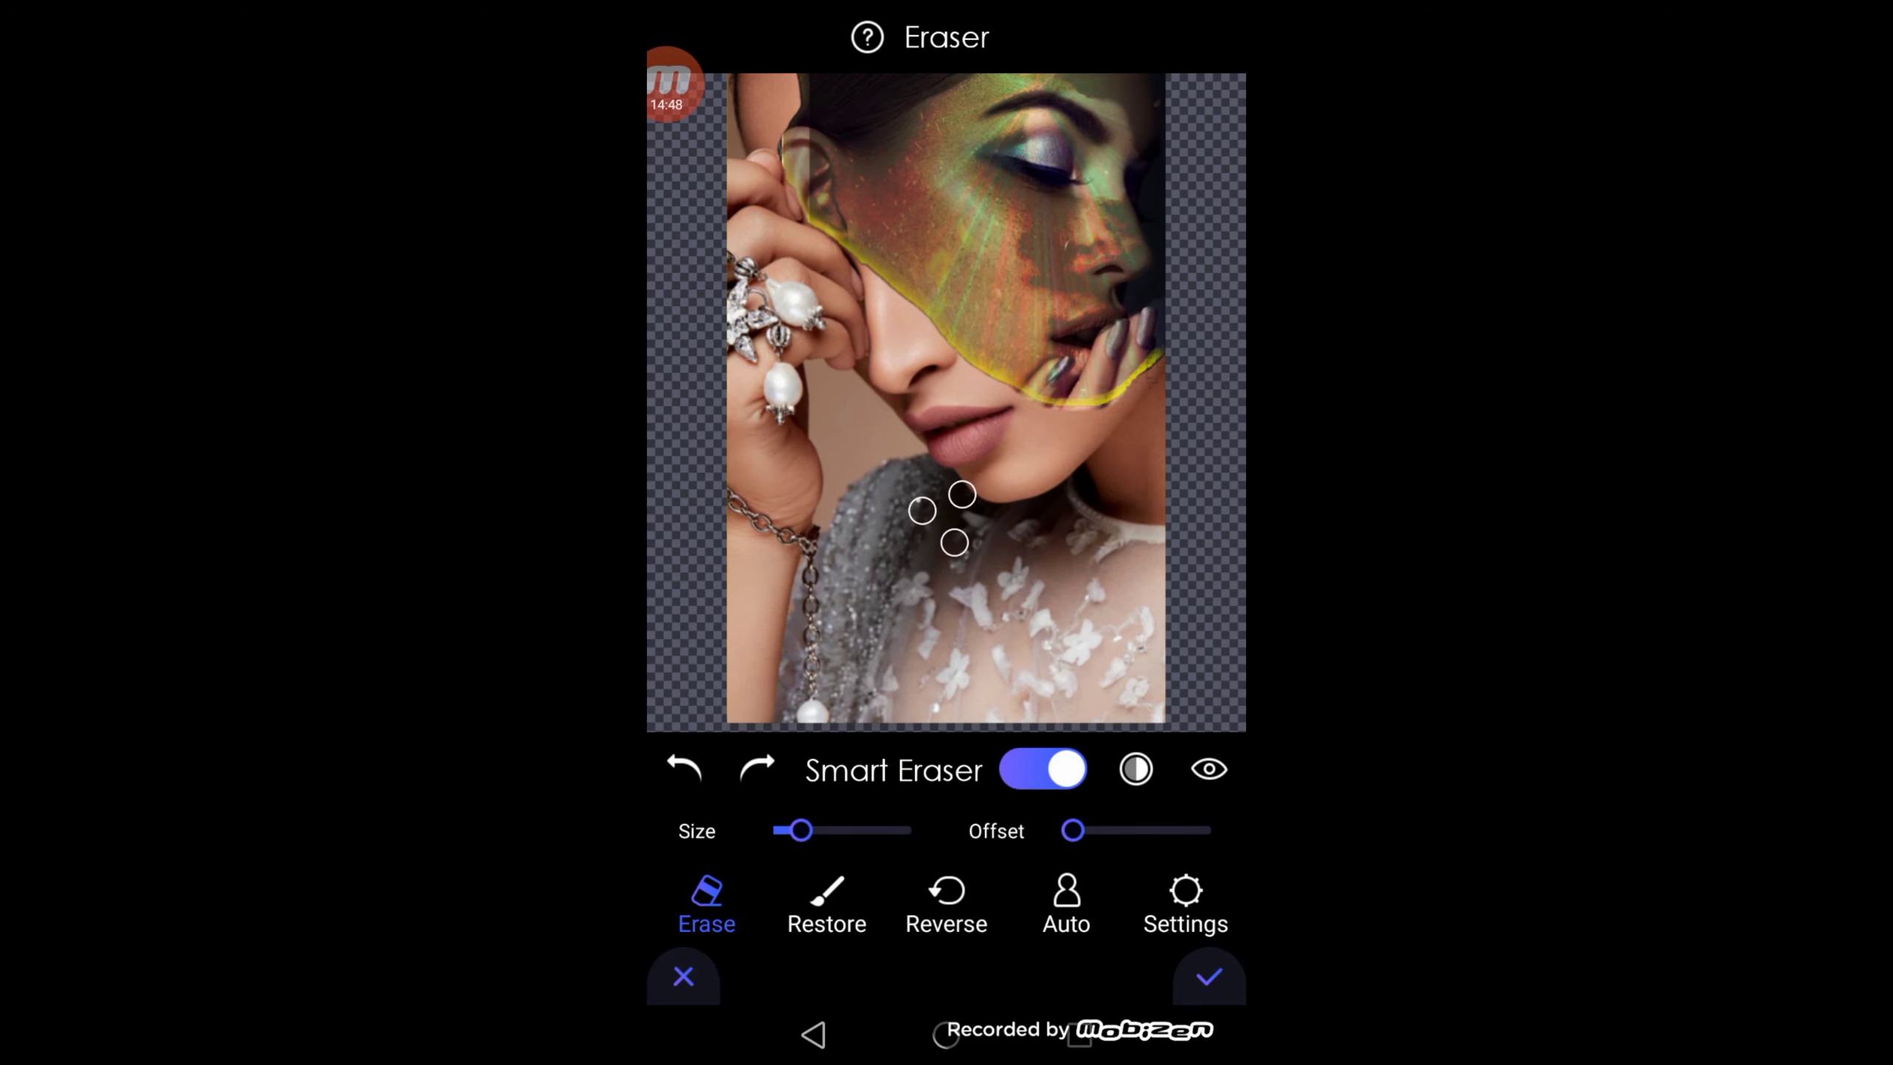
left_click_drag(801, 830, 851, 830)
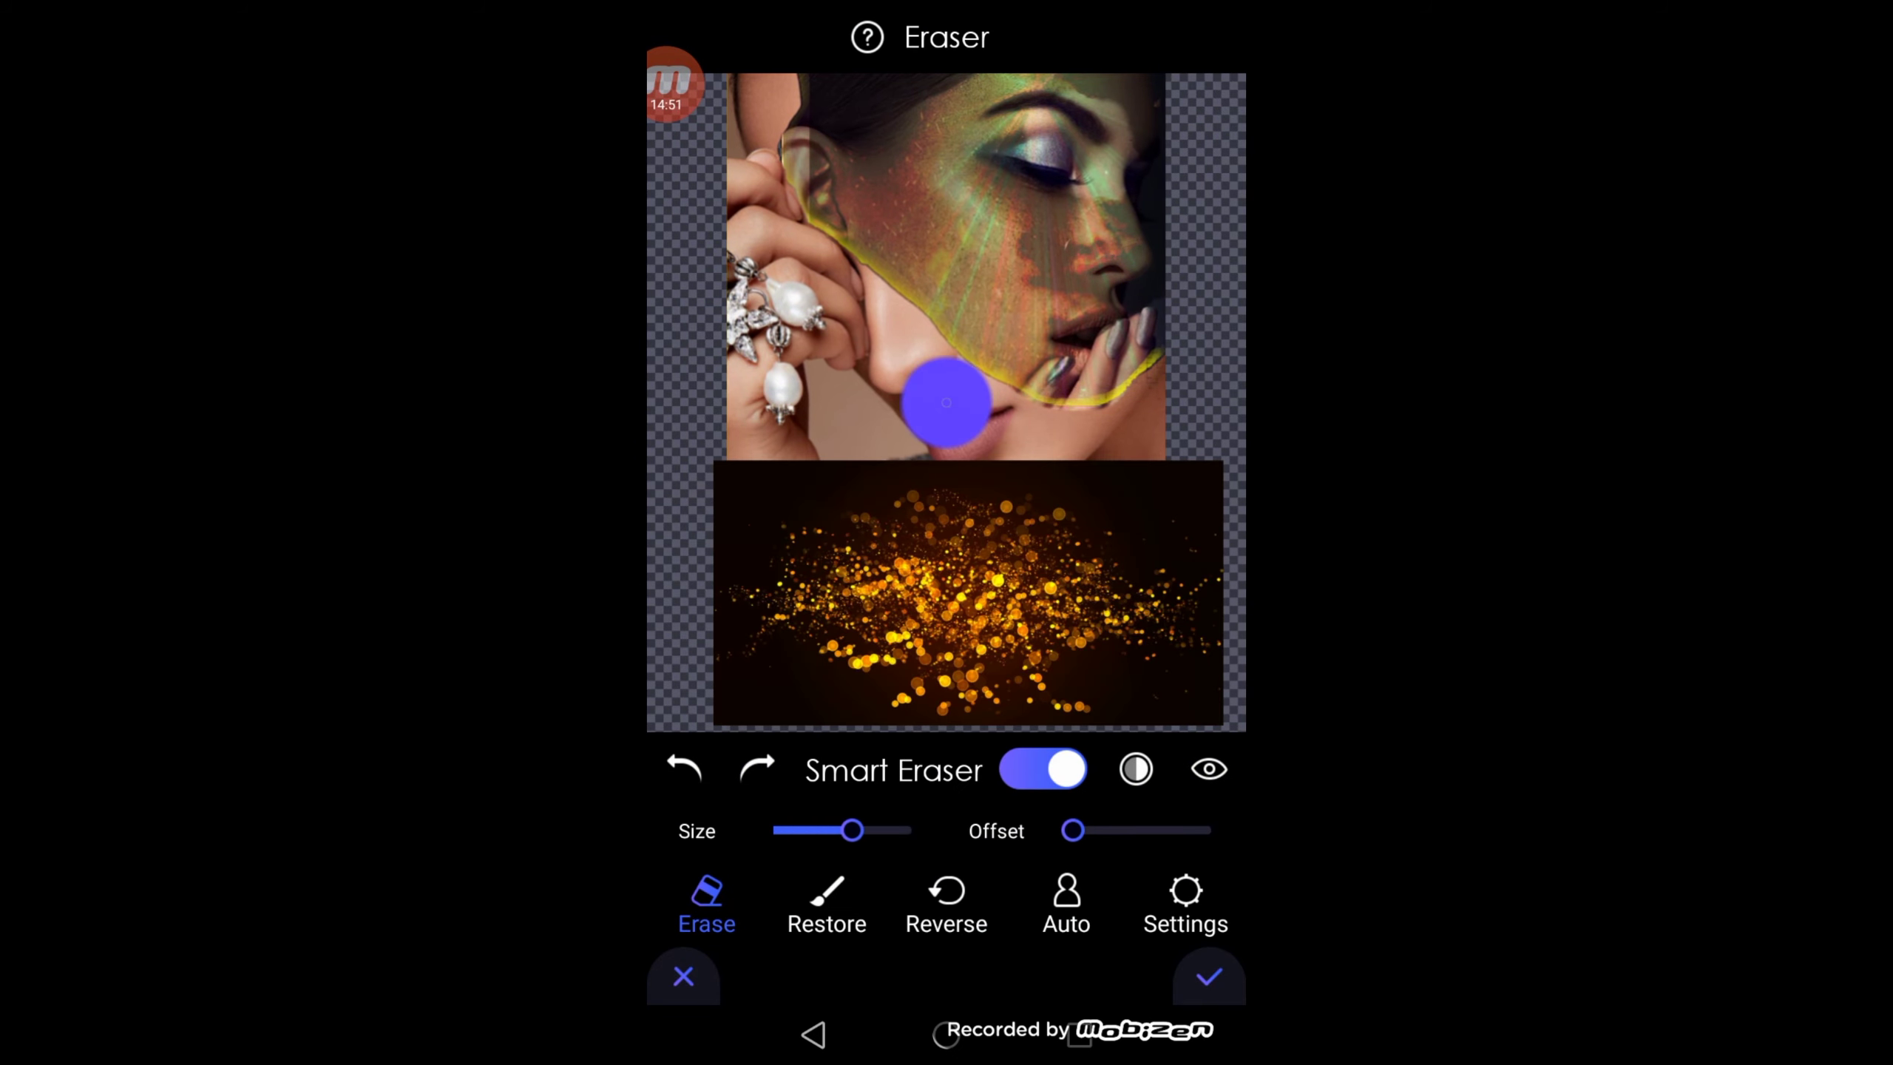
left_click_drag(1073, 830, 1211, 830)
mouse_move(1232, 497)
left_mouse_down()
mouse_move(797, 508)
mouse_move(669, 545)
left_mouse_up()
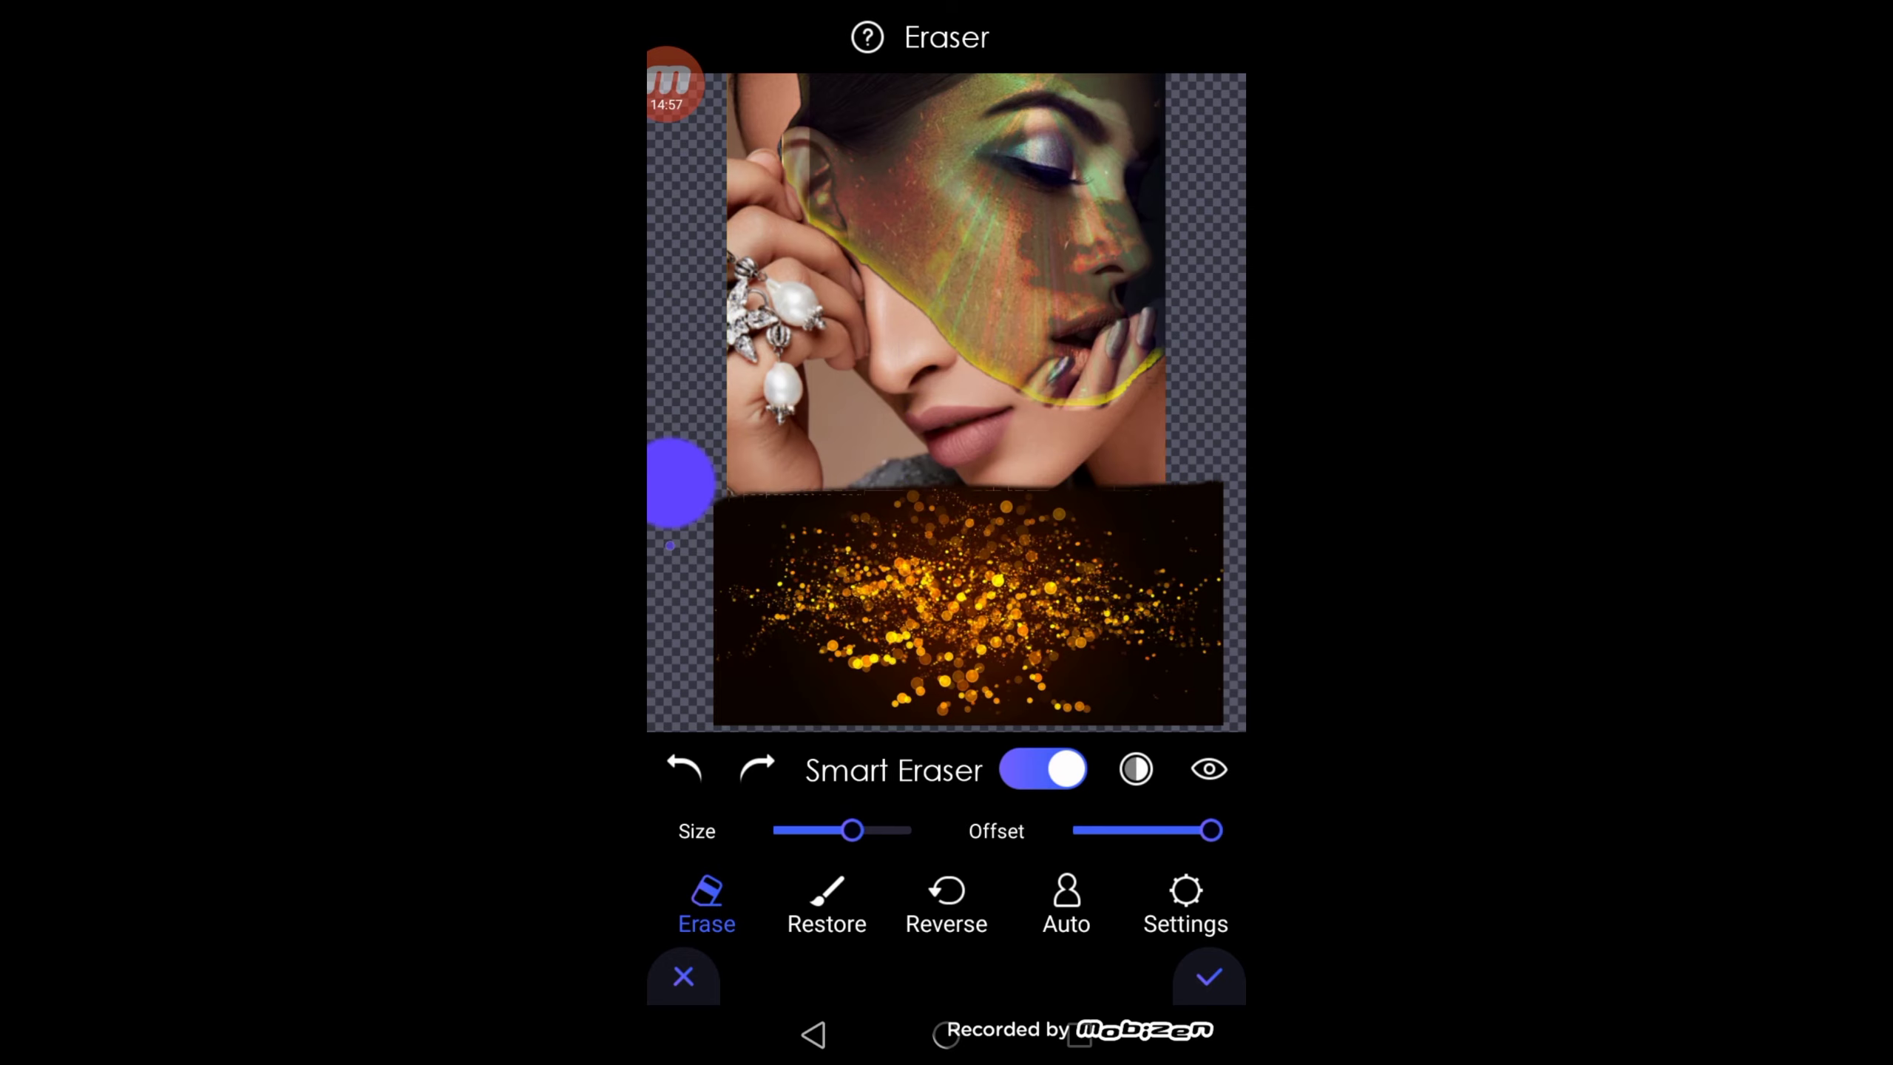
left_click(1209, 976)
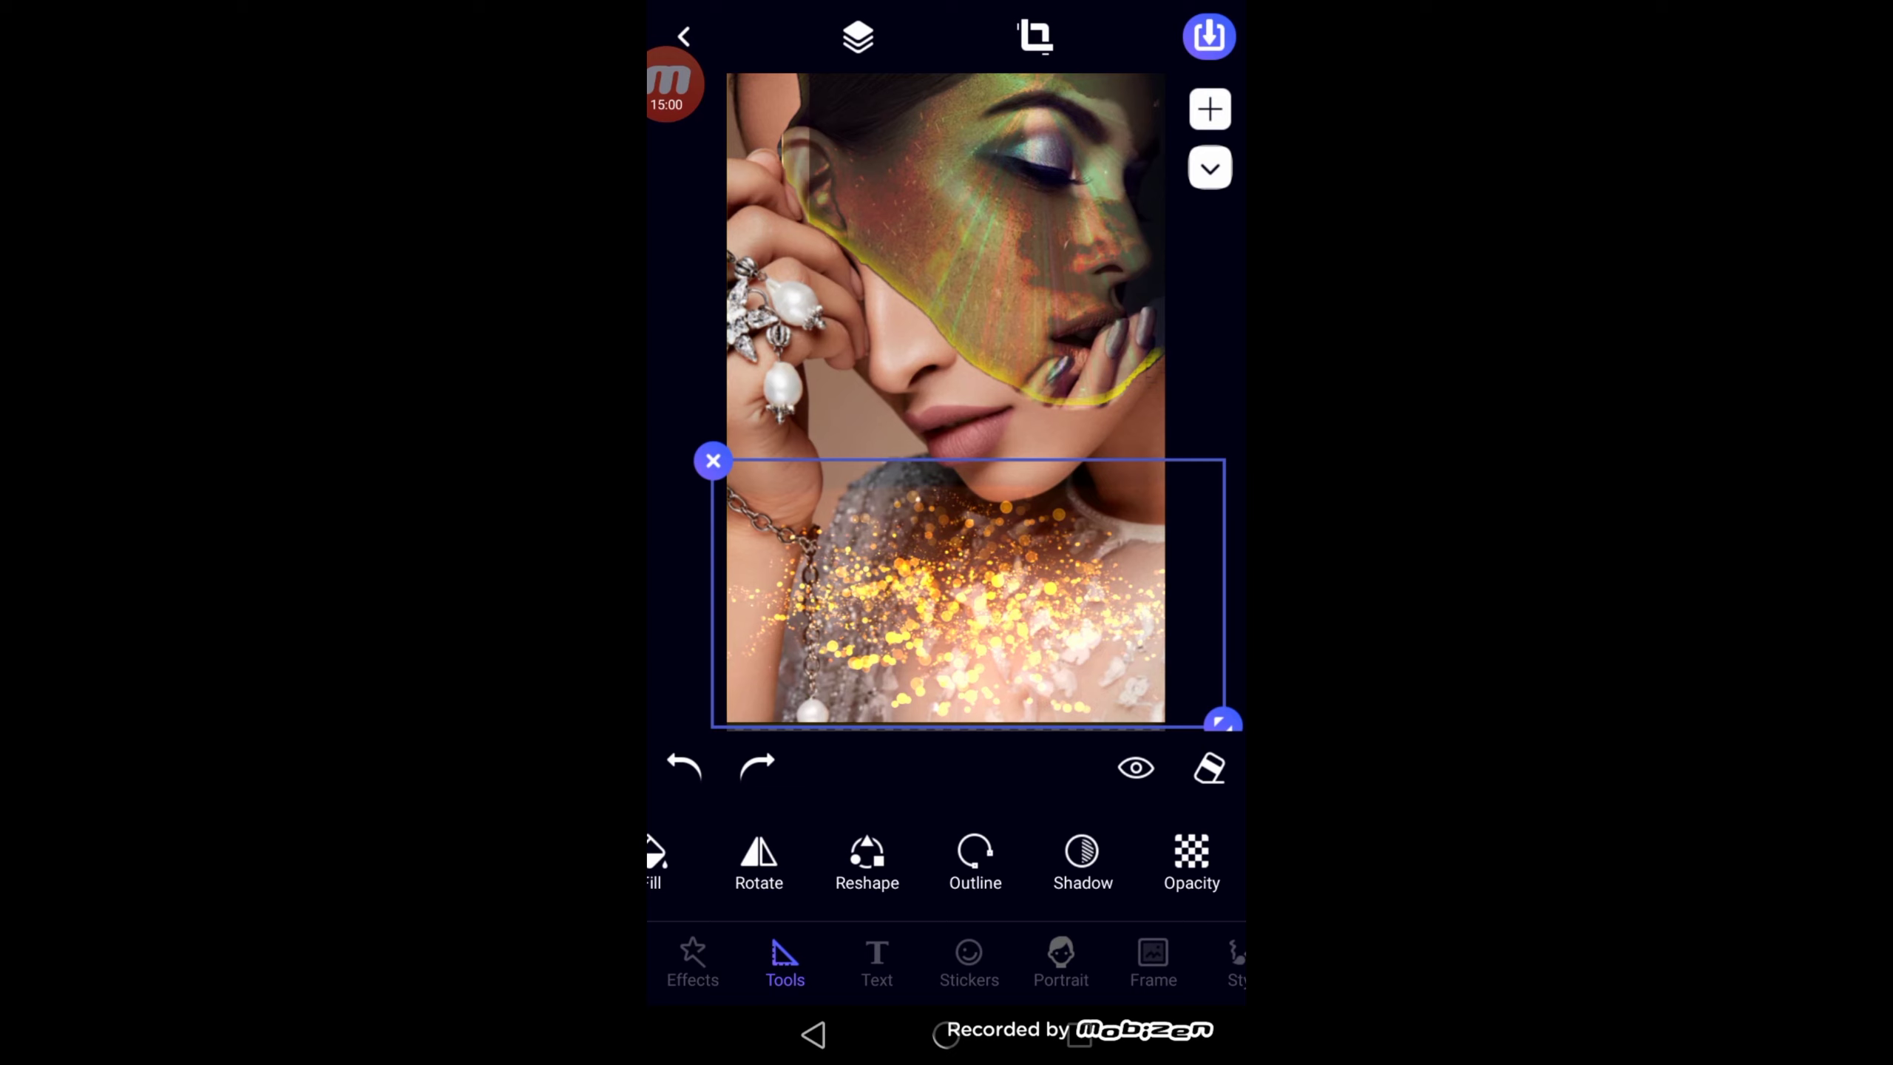
Step: Erase the glitter's right and top edges in a second pass
left_click(1209, 768)
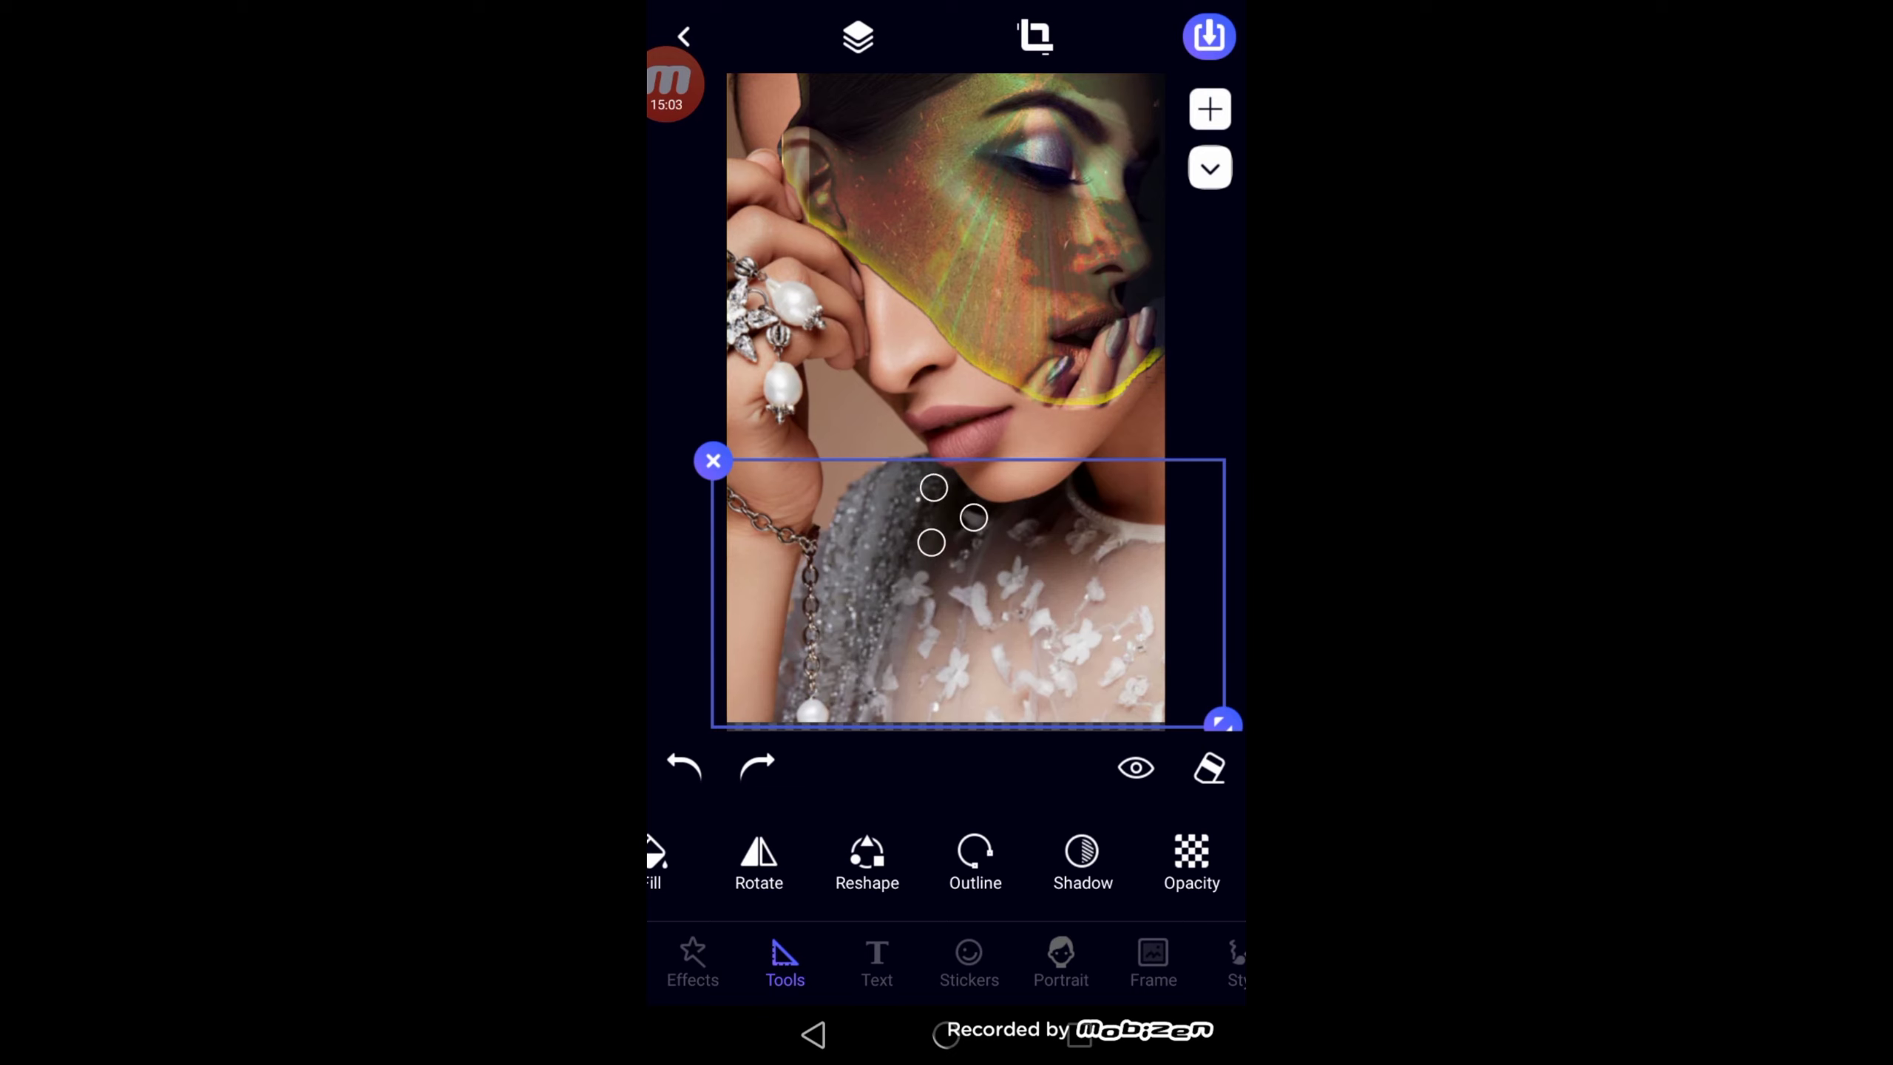
left_click_drag(1094, 829, 1211, 830)
left_click_drag(1237, 522, 1226, 537)
left_click_drag(1159, 475, 918, 477)
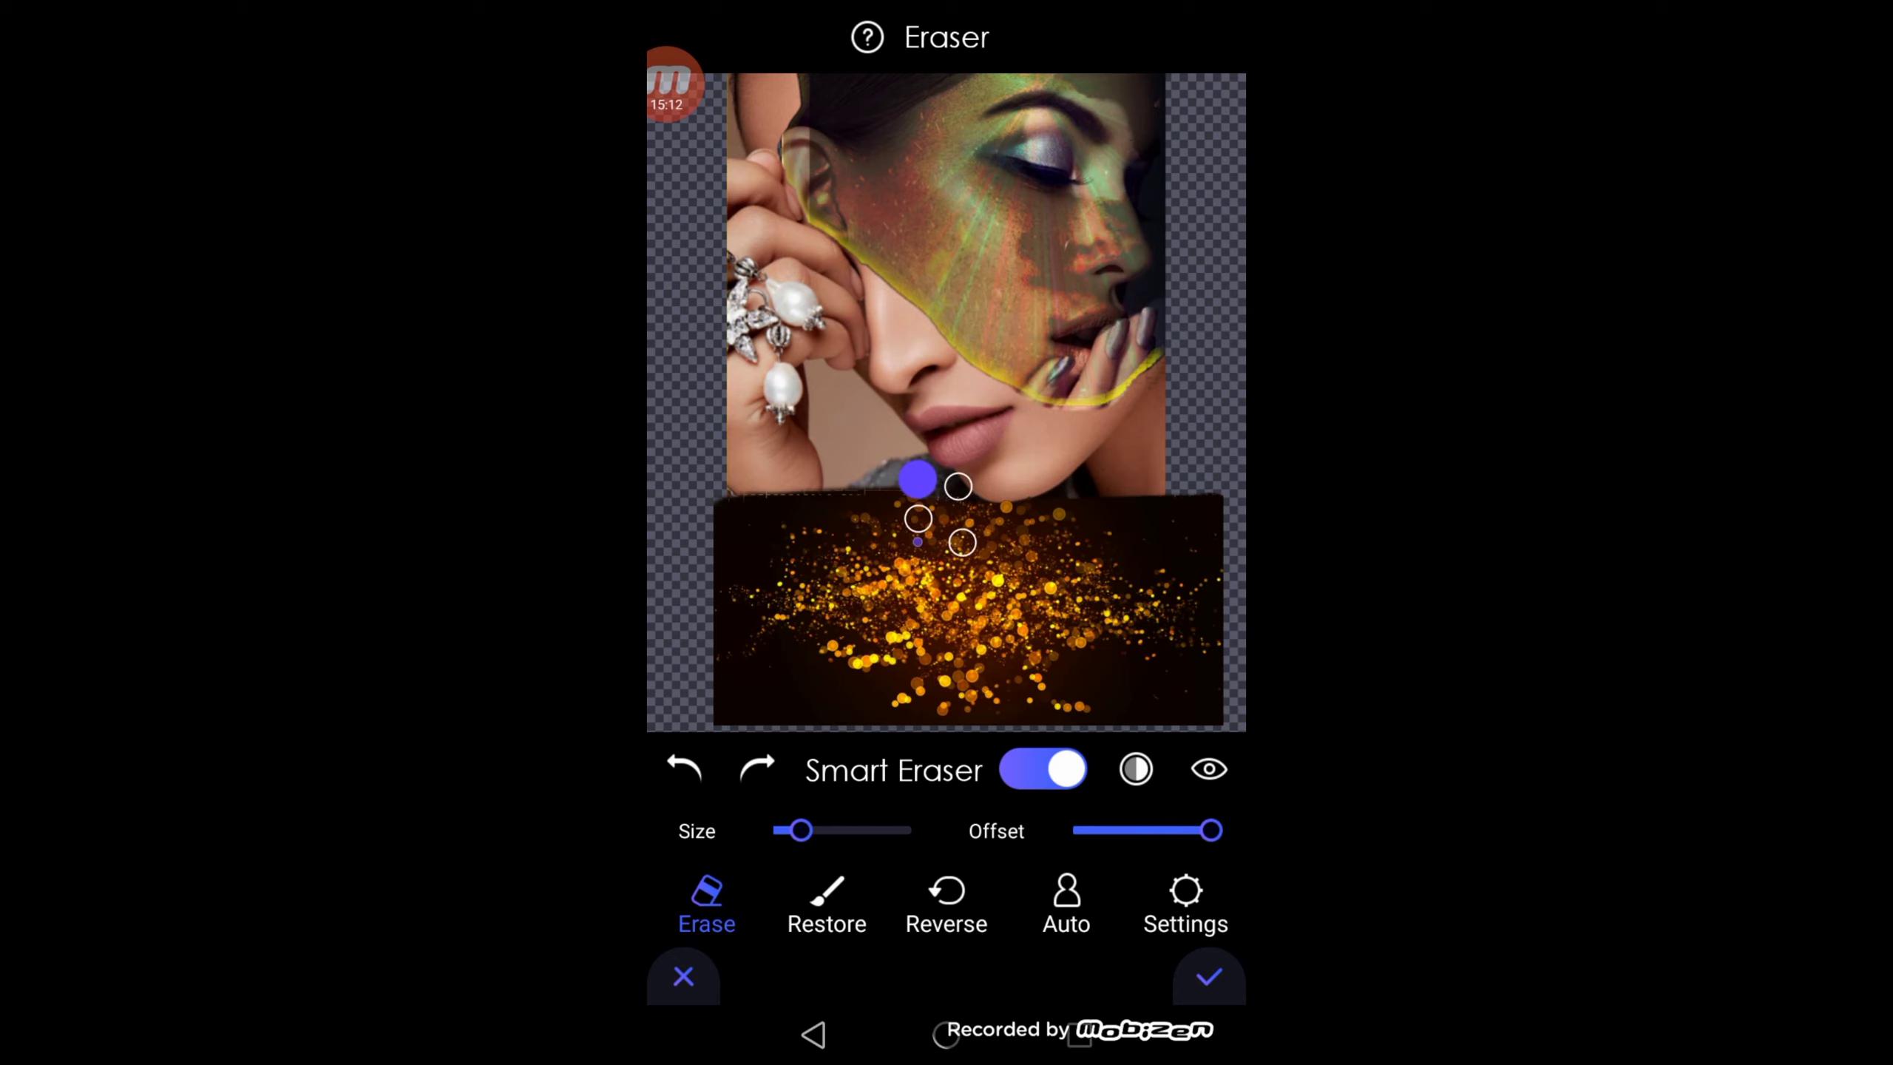
left_click(1208, 976)
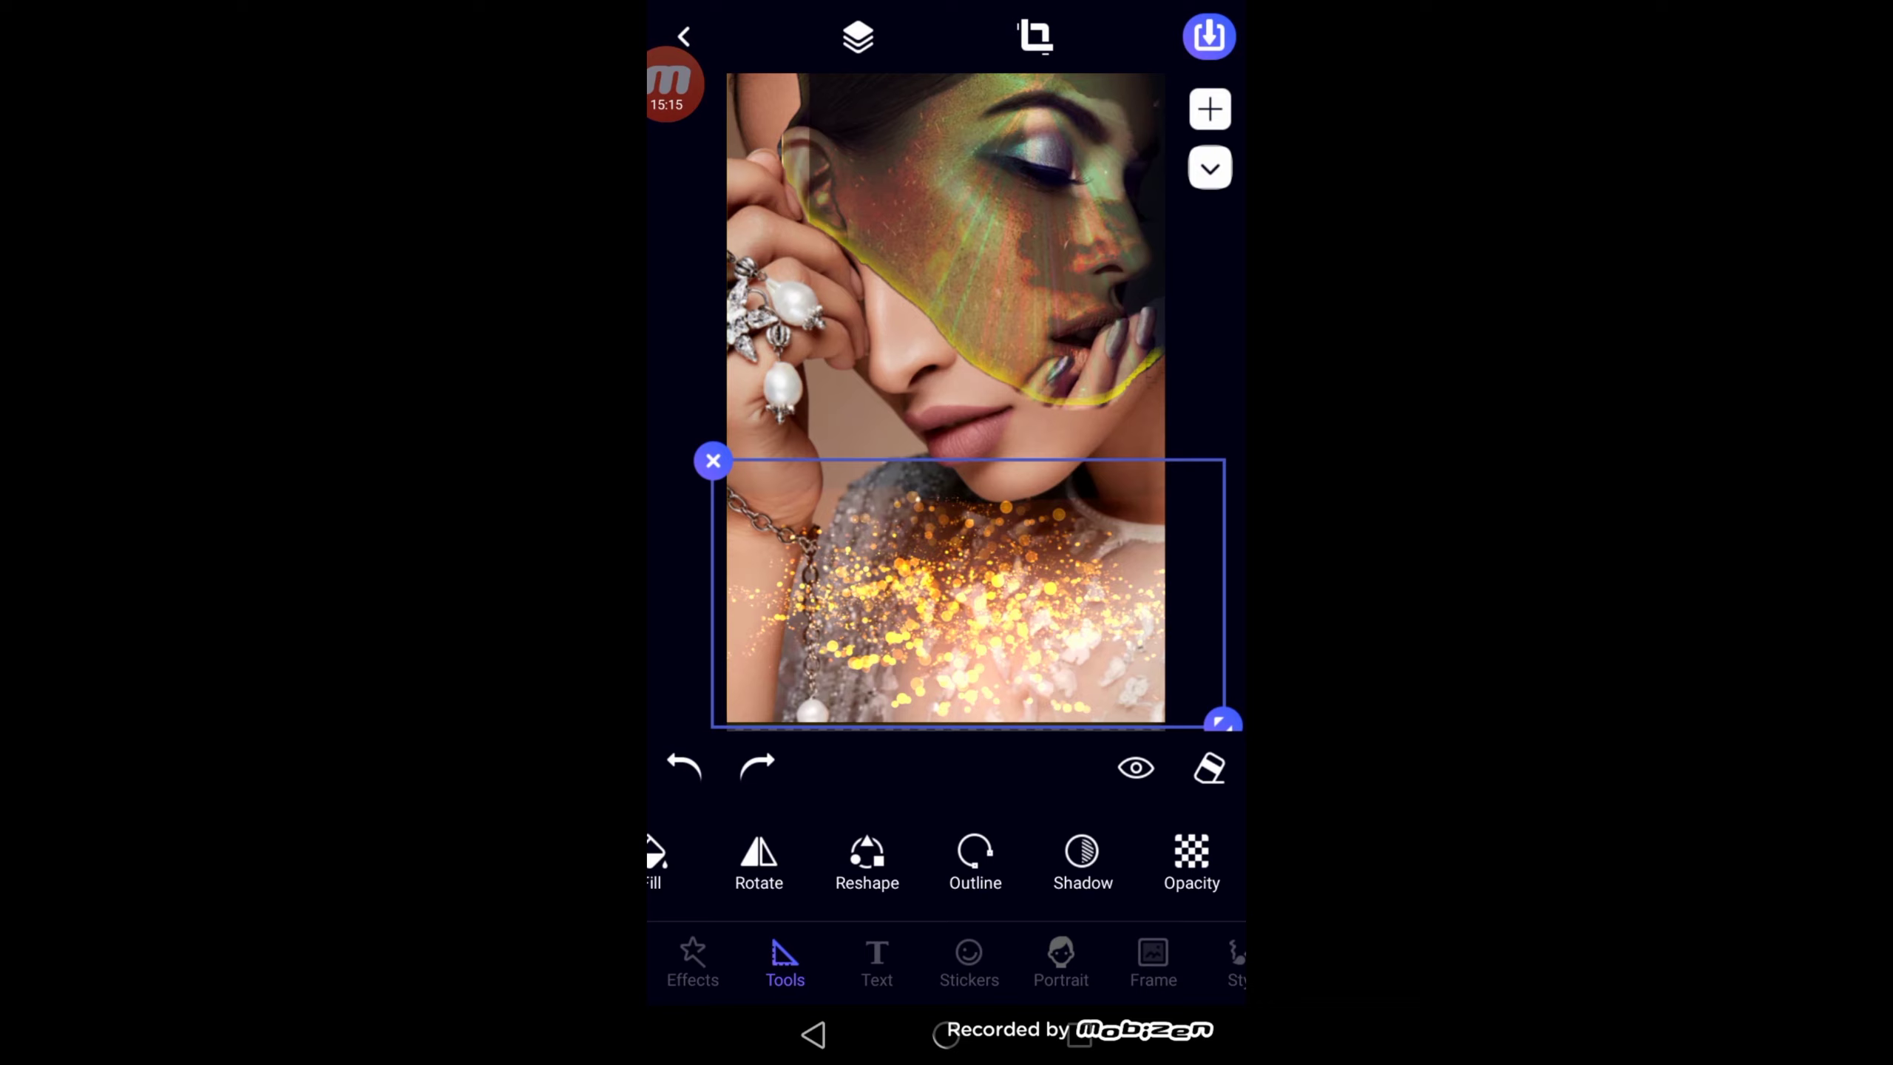